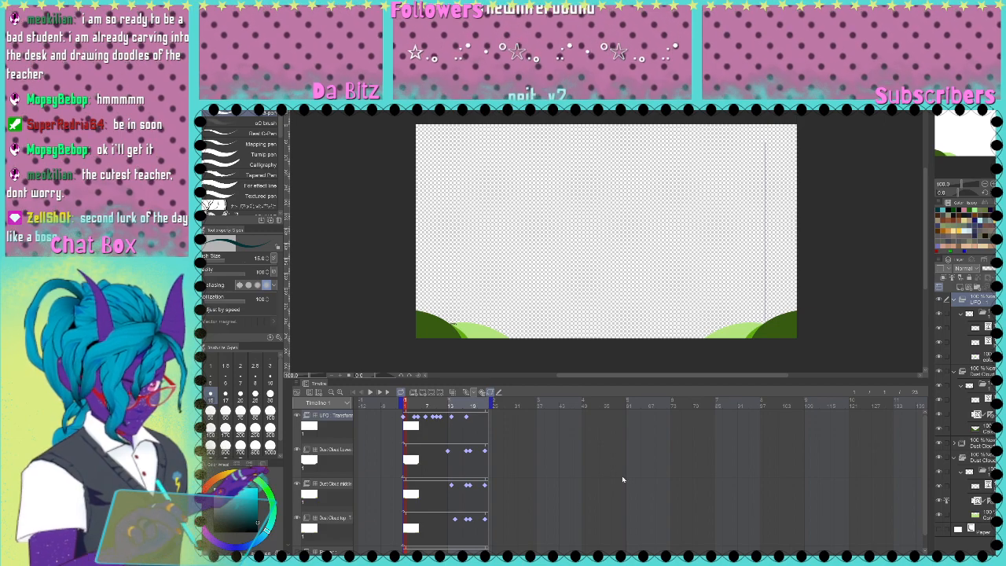
Step: Create a new animation document and outline its inner frame with four freehand pen lines on the first cel
left_click(862, 203)
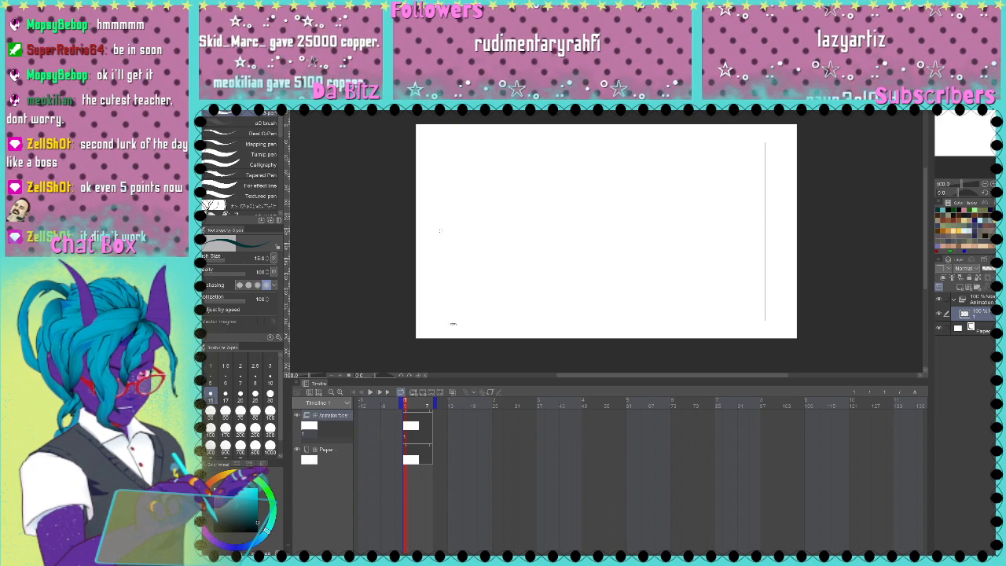
mouse_move(448, 150)
left_mouse_down()
mouse_move(440, 240)
mouse_move(463, 279)
mouse_move(443, 317)
left_mouse_up()
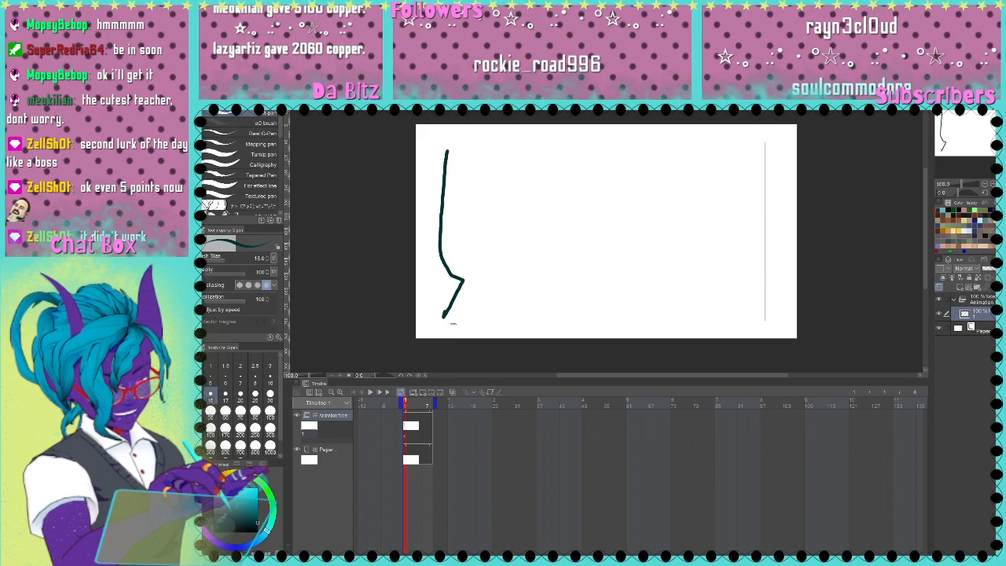
key("ctrl+z")
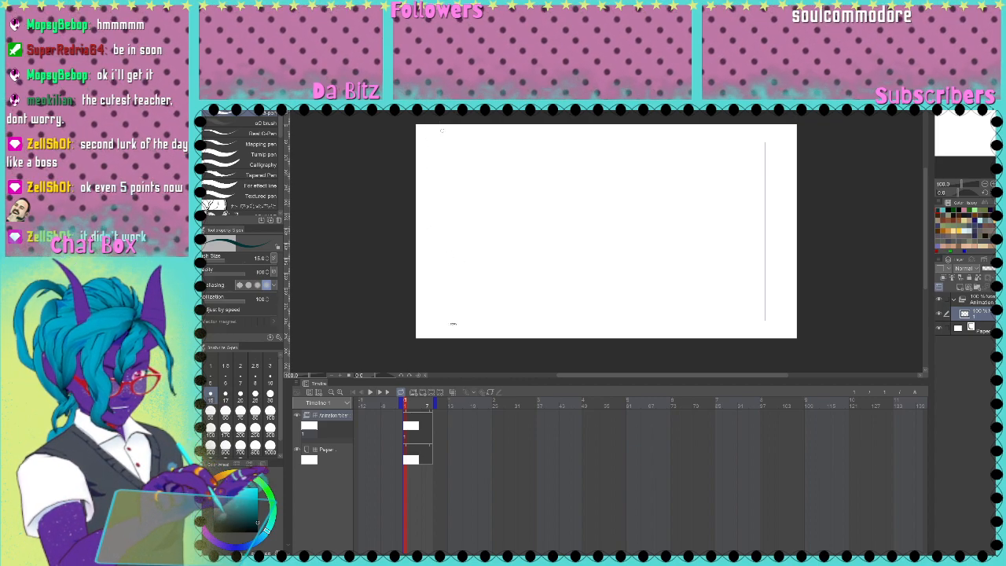
mouse_move(448, 145)
left_mouse_down()
mouse_move(453, 323)
mouse_move(612, 311)
left_mouse_up()
left_click_drag(749, 316, 786, 319)
left_click_drag(762, 140, 759, 332)
left_click_drag(457, 146, 795, 142)
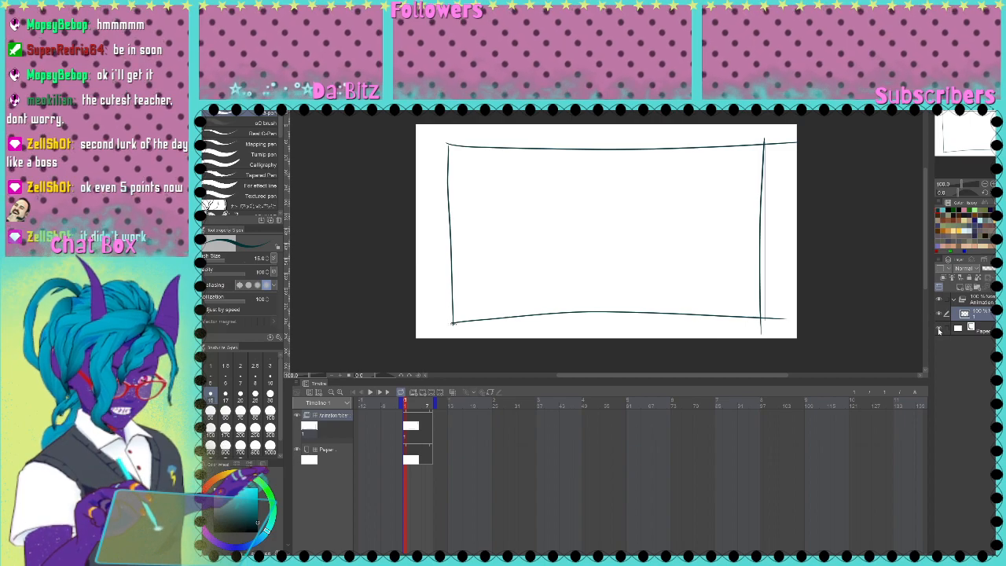
Step: Hide the Paper layer of the new document to give it a transparent background
left_click(939, 331)
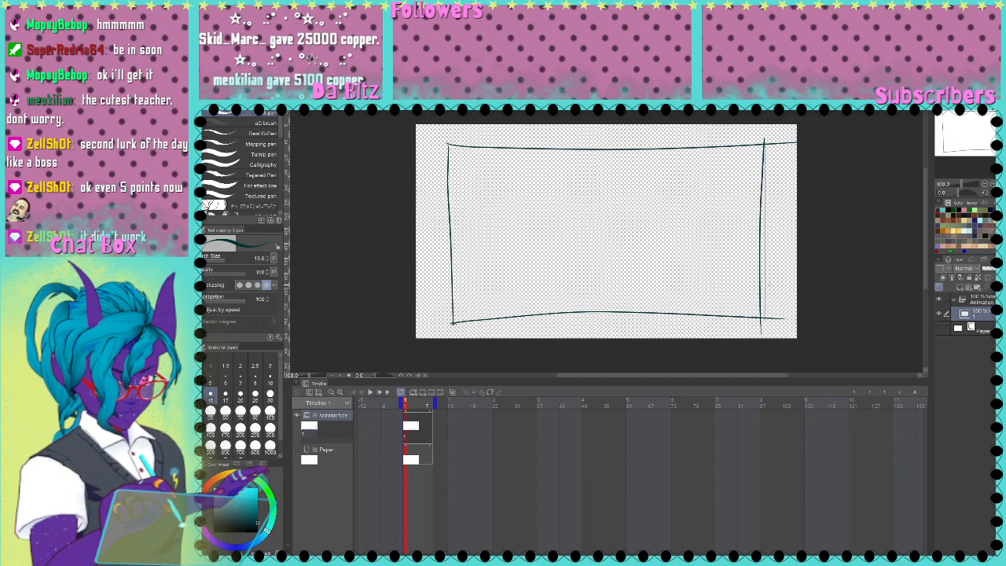
left_click(939, 331)
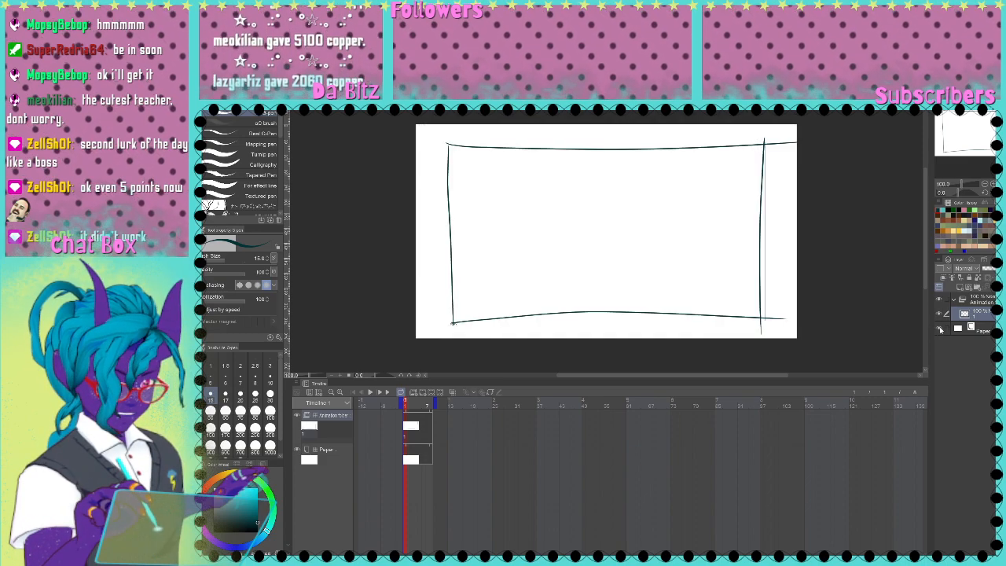
left_click(939, 330)
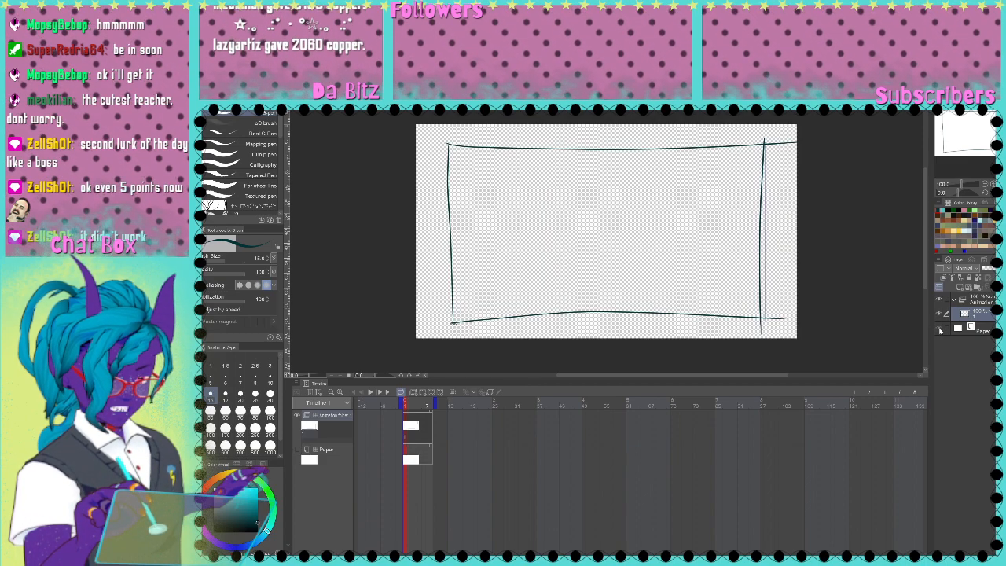
left_click(940, 330)
left_click(940, 330)
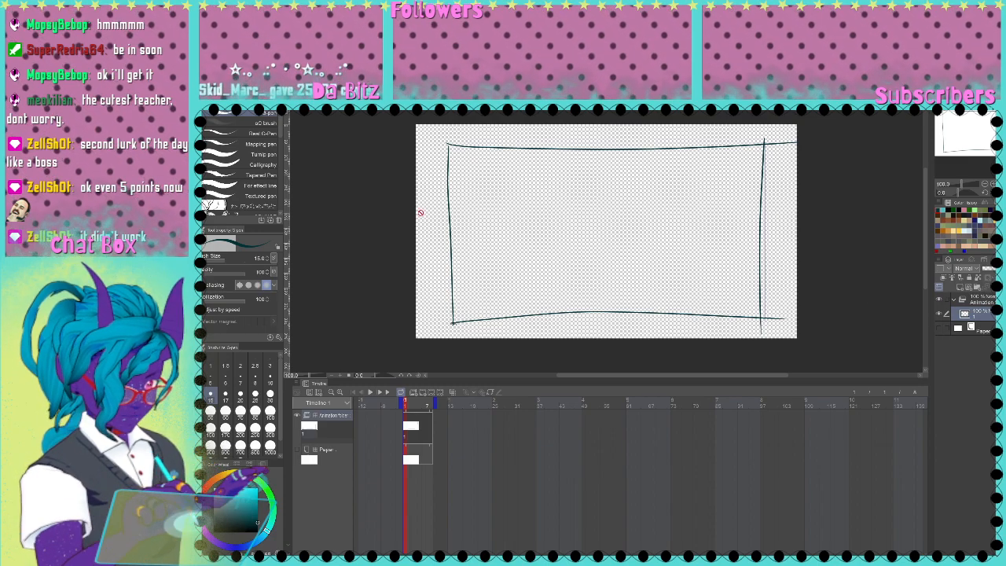
Step: Switch back to the UFO animation document and advance frame by frame through the receding dust clouds to the last frame
key("ctrl+Tab")
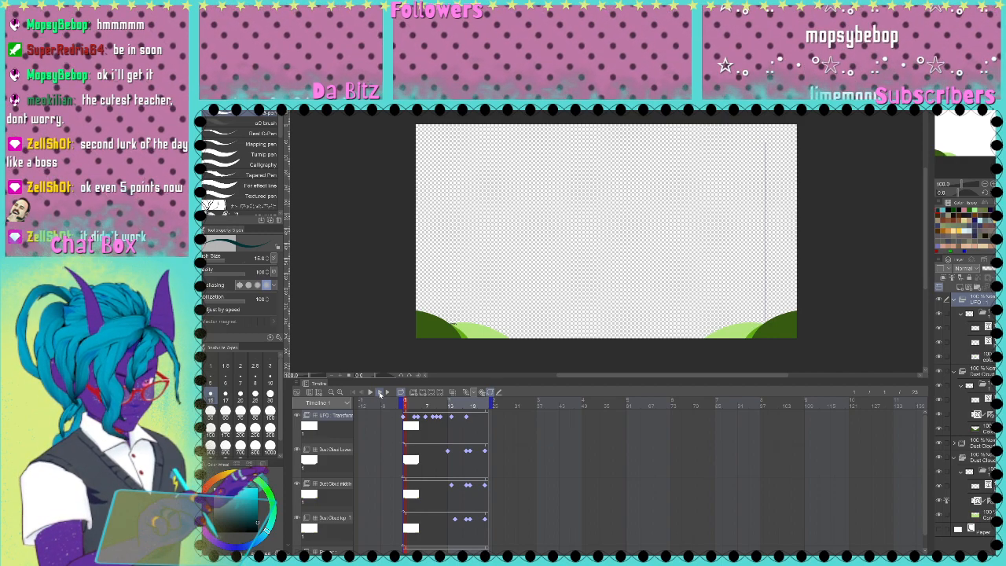
left_click(381, 393)
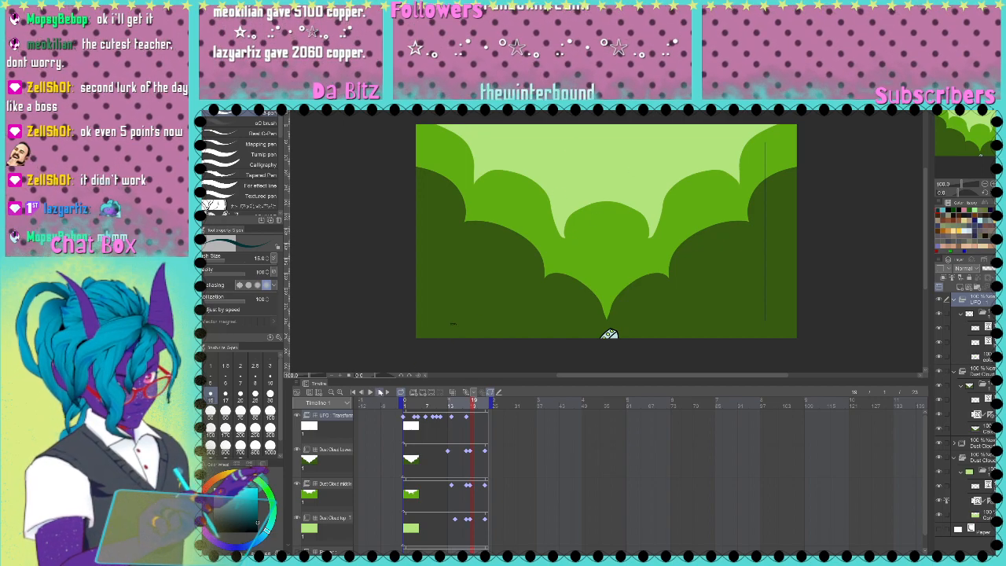
left_click(380, 393)
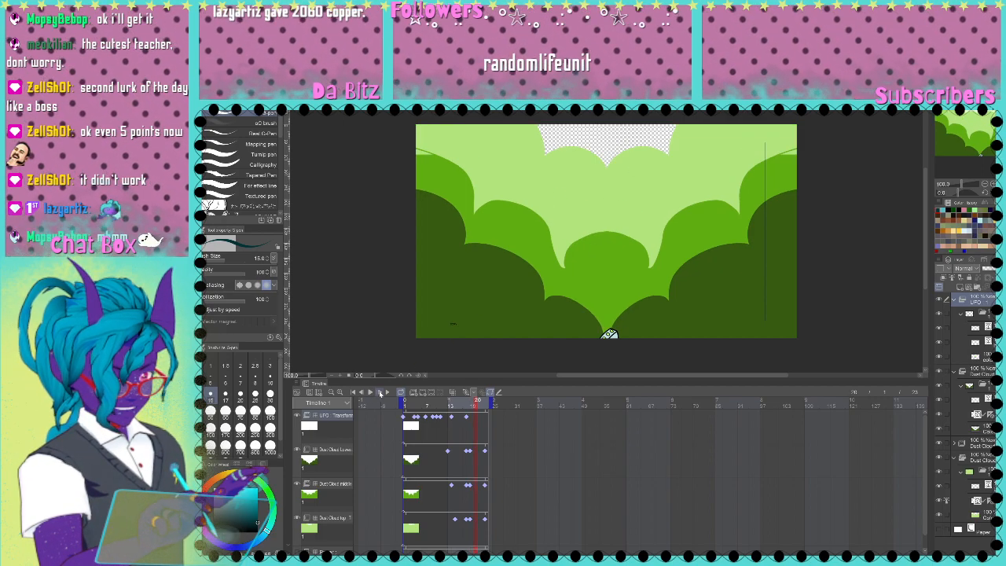
left_click(381, 393)
left_click(380, 393)
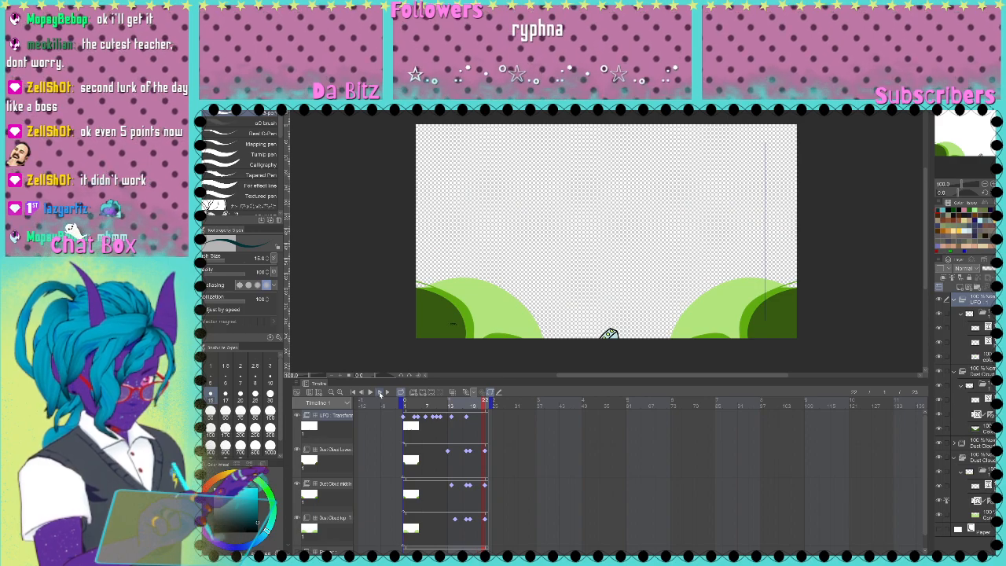
left_click(381, 393)
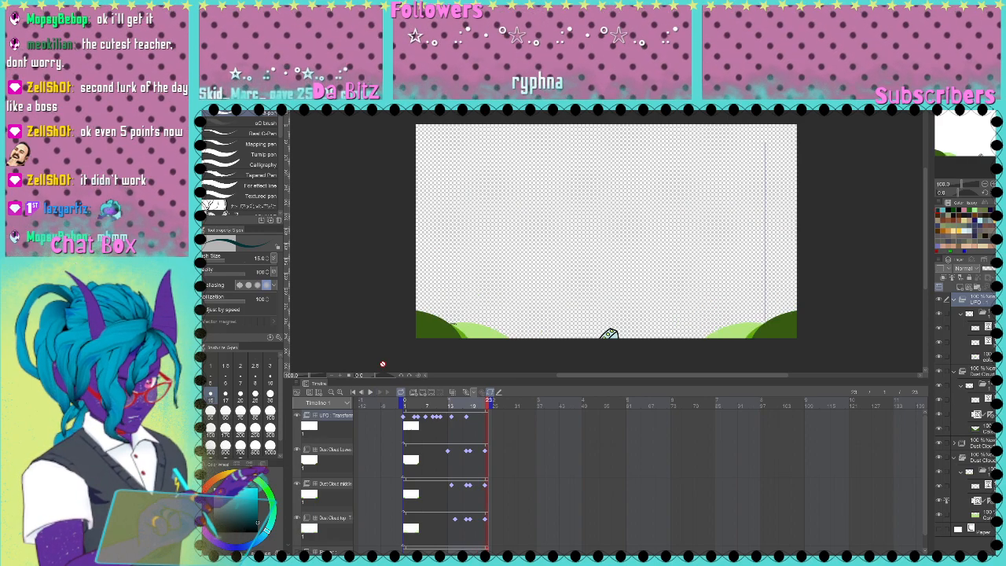
Step: Return to the first frame, play the UFO animation and stop playback
left_click(354, 393)
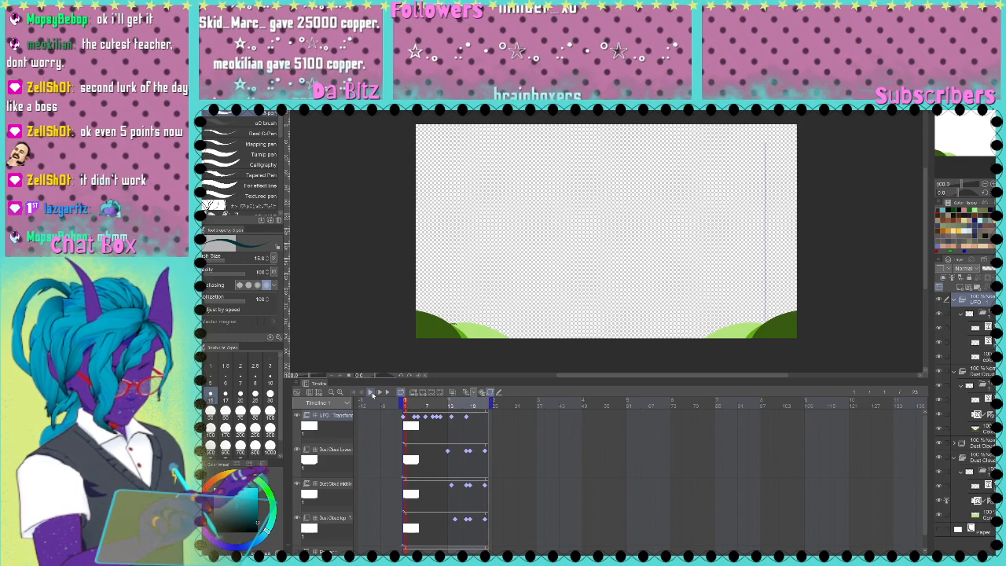
left_click(373, 393)
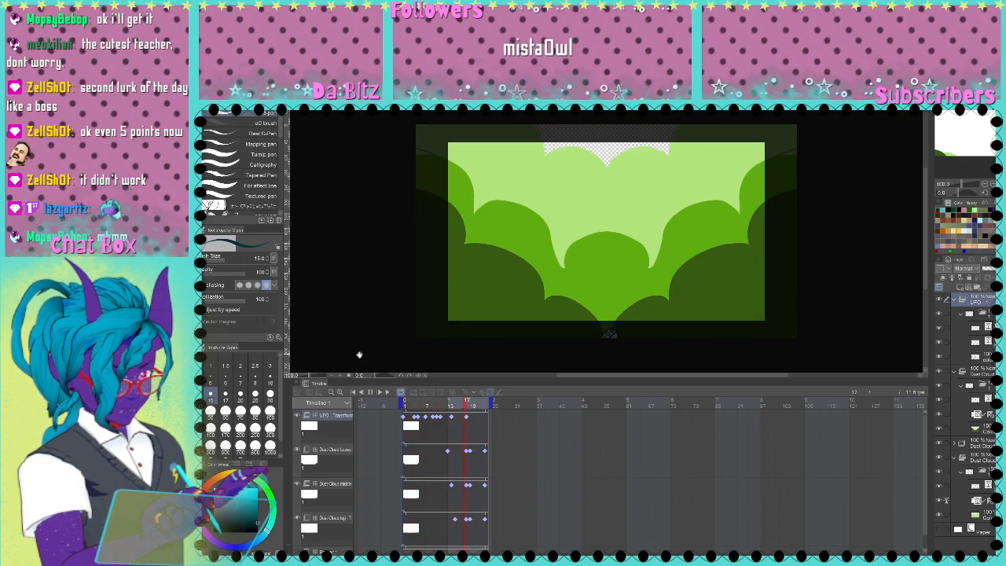
left_click(371, 393)
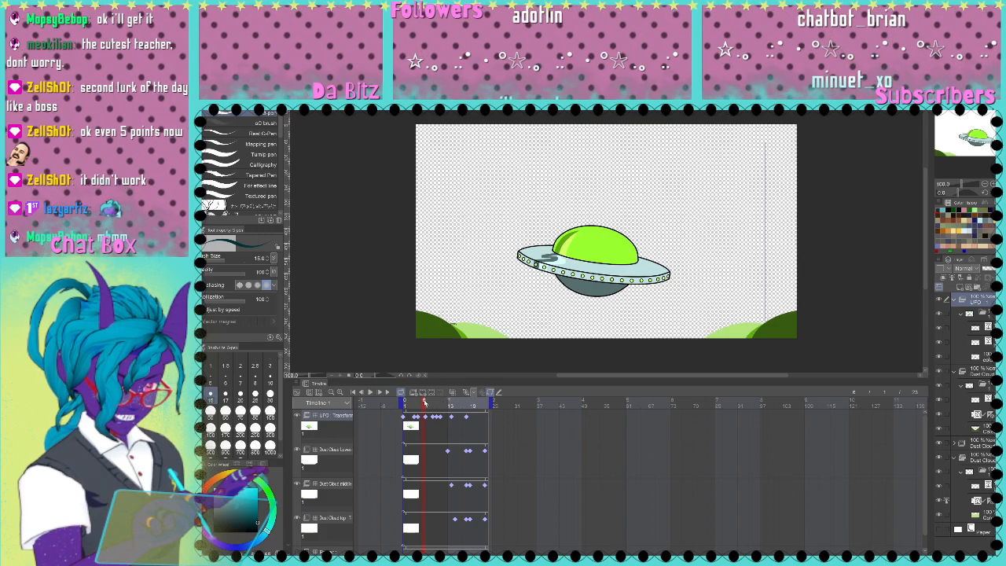
Step: Scrub the timeline to the full-screen dust clouds, back to the start, and on to the UFO at mid-canvas
left_click_drag(429, 400, 470, 408)
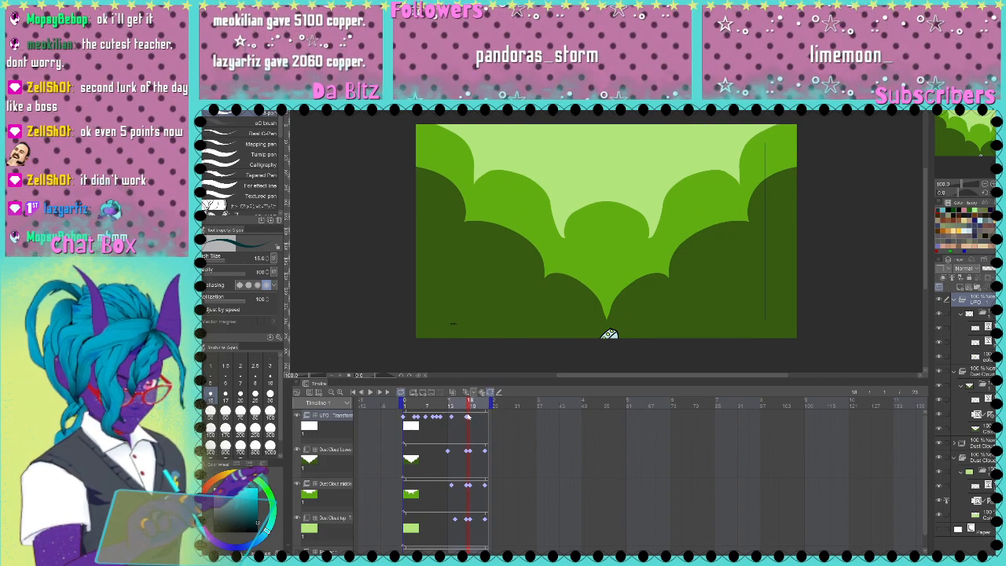
left_click_drag(469, 403, 405, 403)
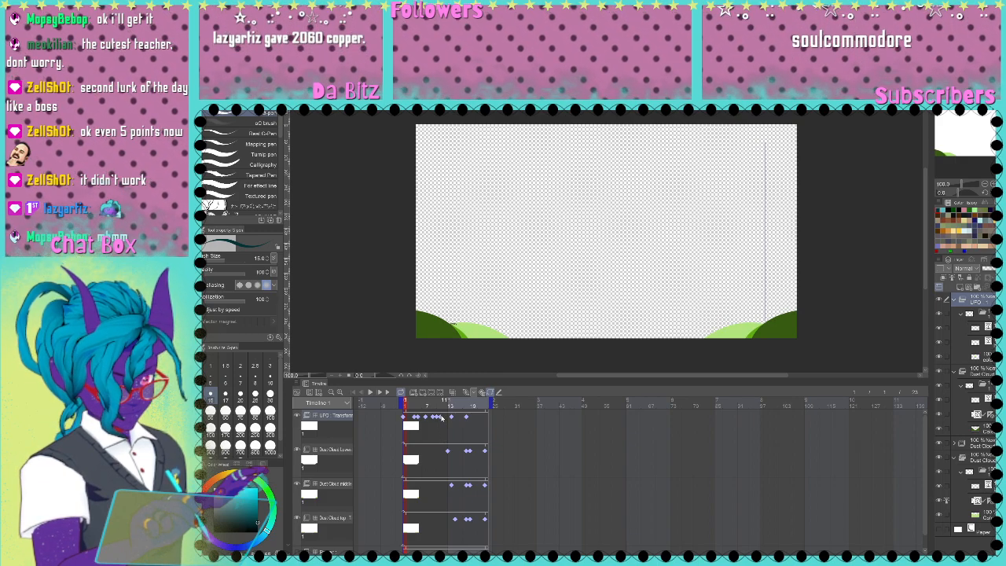
mouse_move(409, 411)
left_mouse_down()
mouse_move(484, 410)
mouse_move(403, 401)
left_mouse_up()
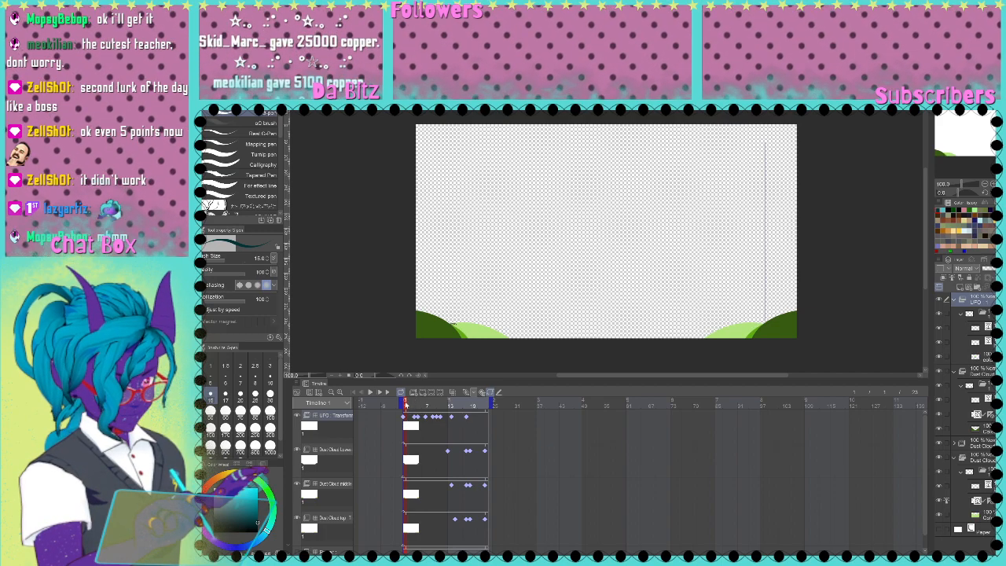
left_click_drag(408, 407, 423, 404)
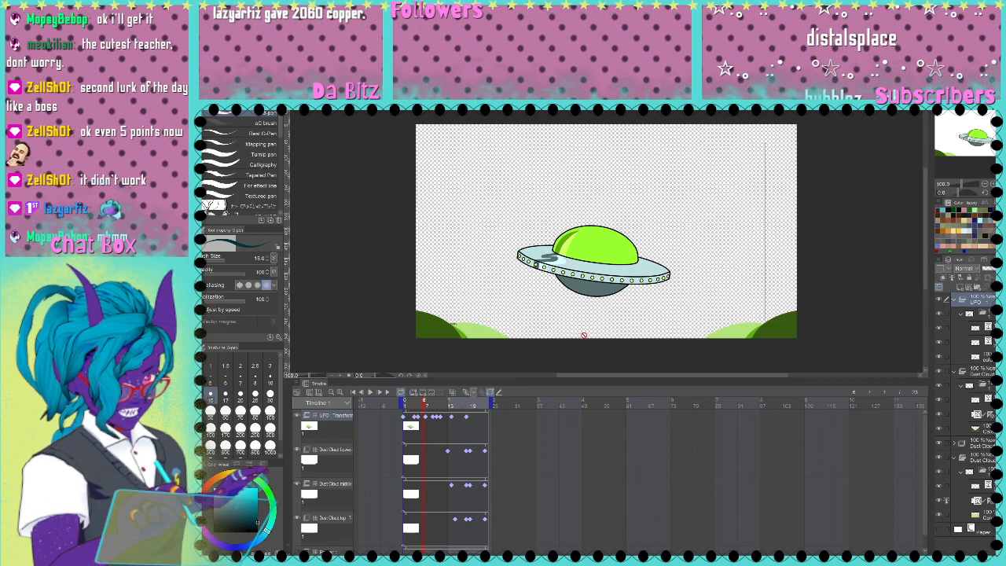
Step: Select the UFO's first keyframe and examine frame by frame how the UFO enters from the canvas's right edge
left_click(403, 418)
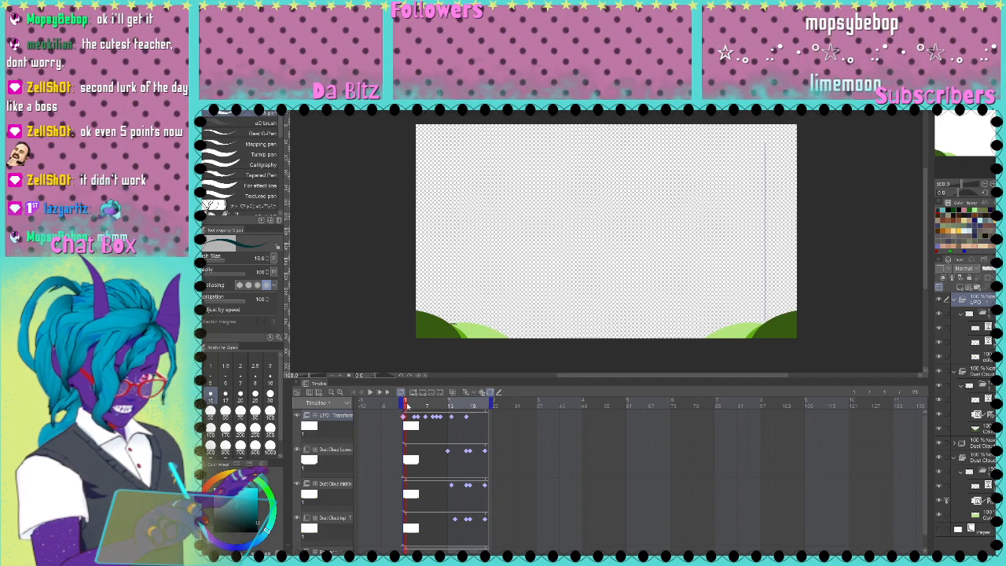
left_click(407, 405)
left_click(405, 403)
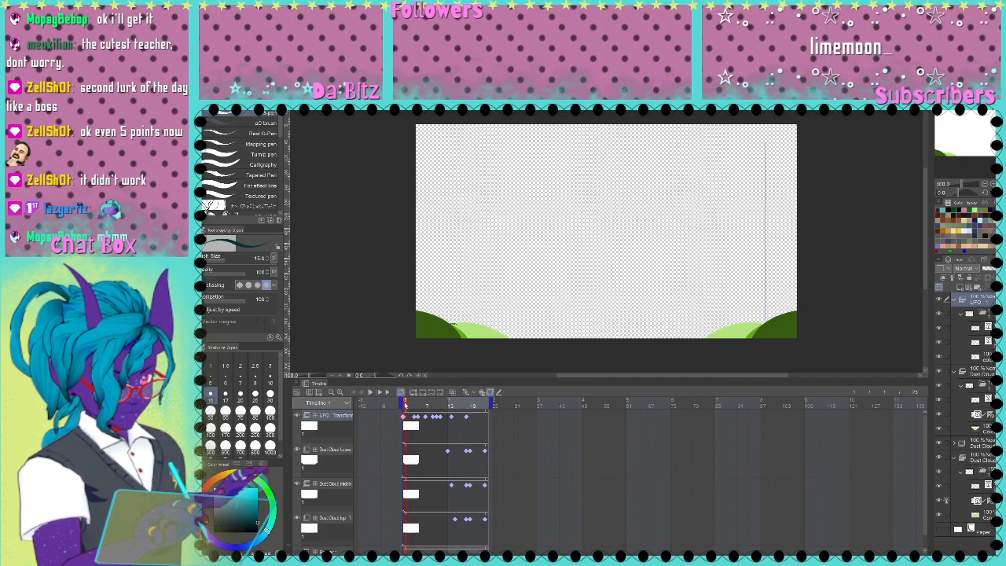
left_click(409, 405)
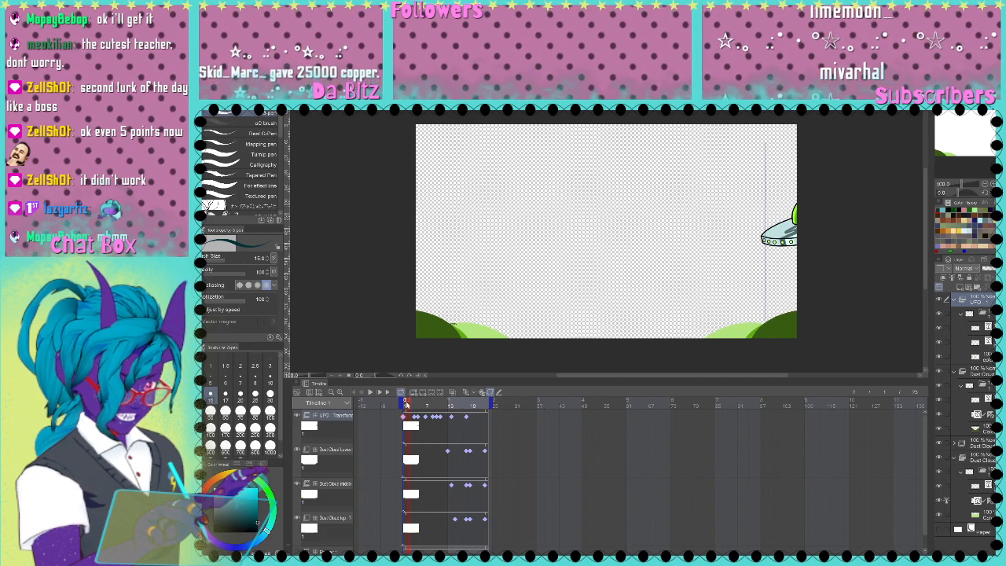
left_click(405, 403)
left_click_drag(406, 403, 417, 404)
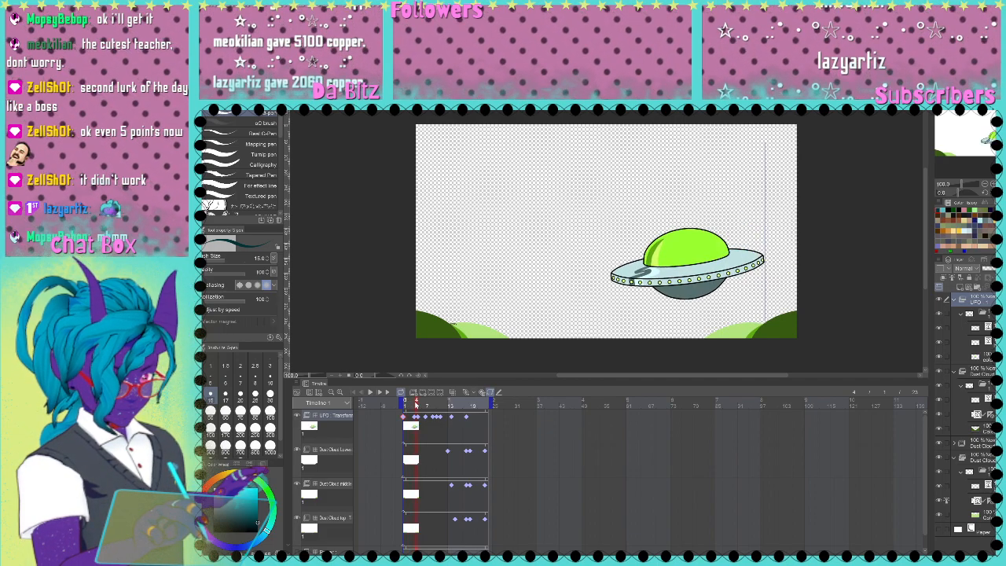
left_click(413, 406)
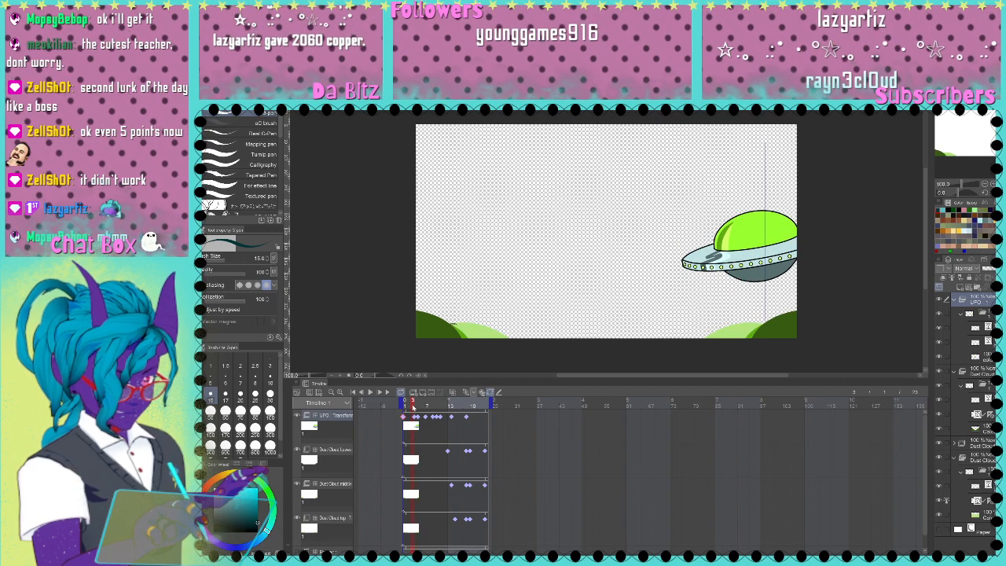
left_click(416, 407)
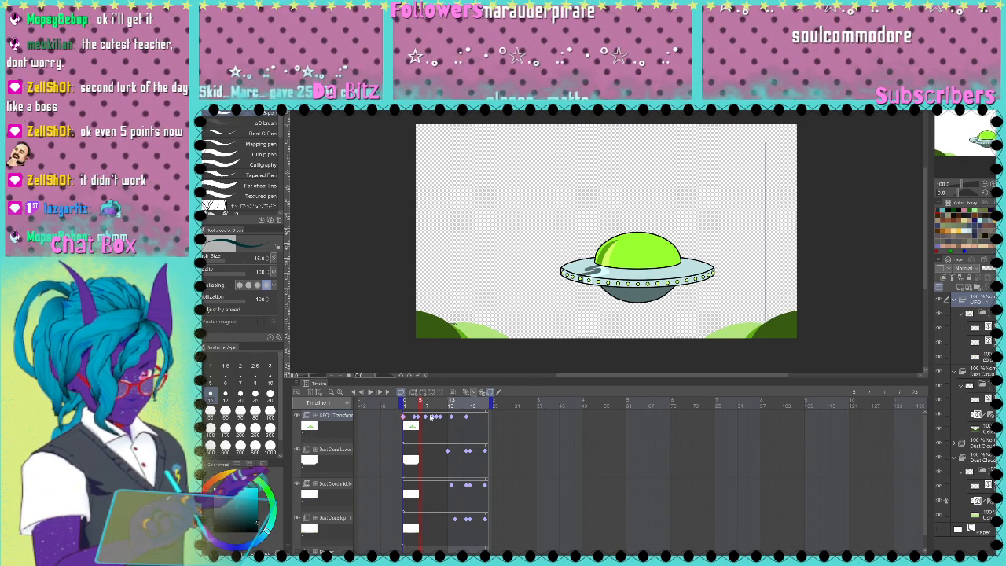
Step: Scrub through the frames in which the UFO exits past the canvas's left edge
left_click_drag(420, 407, 431, 406)
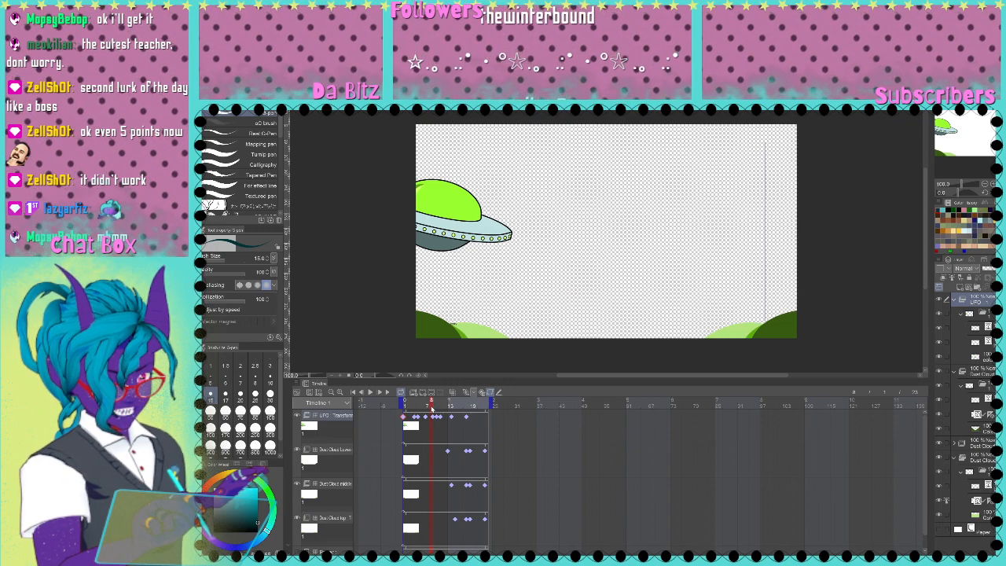
left_click_drag(432, 406, 434, 407)
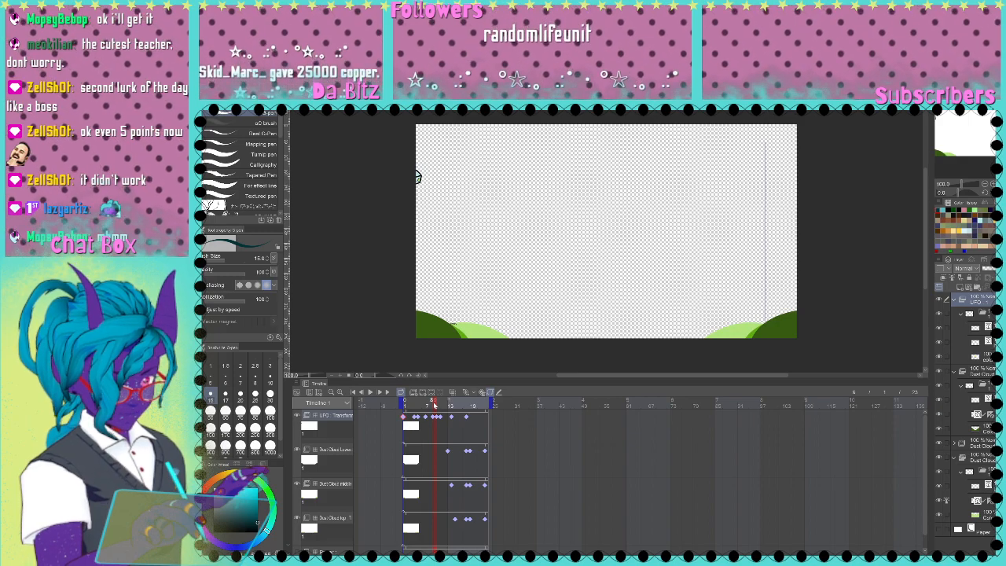
left_click_drag(437, 406, 438, 407)
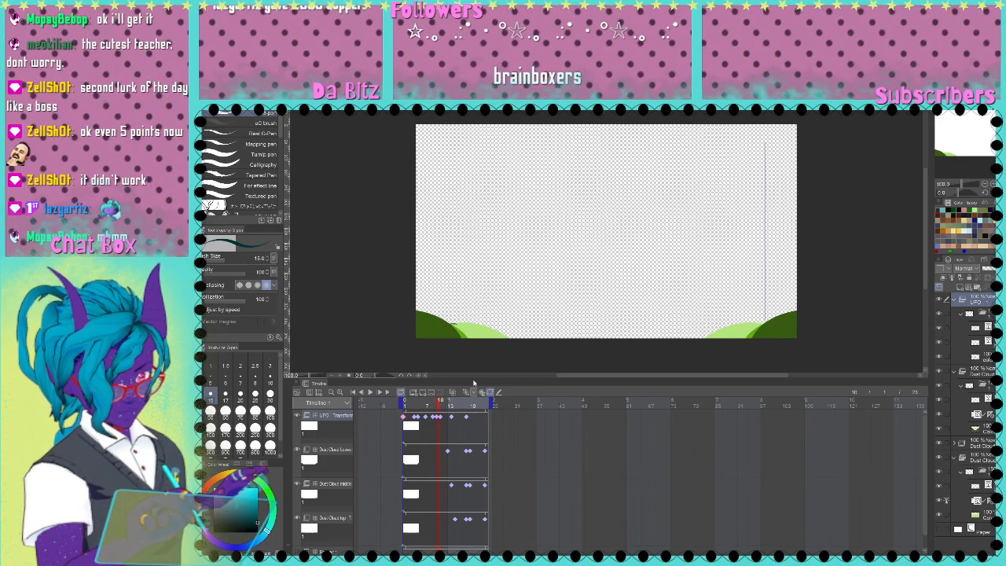
Step: Examine the frames where the UFO plunges from the top of the canvas and the dust clouds rise to cover it
left_click(442, 406)
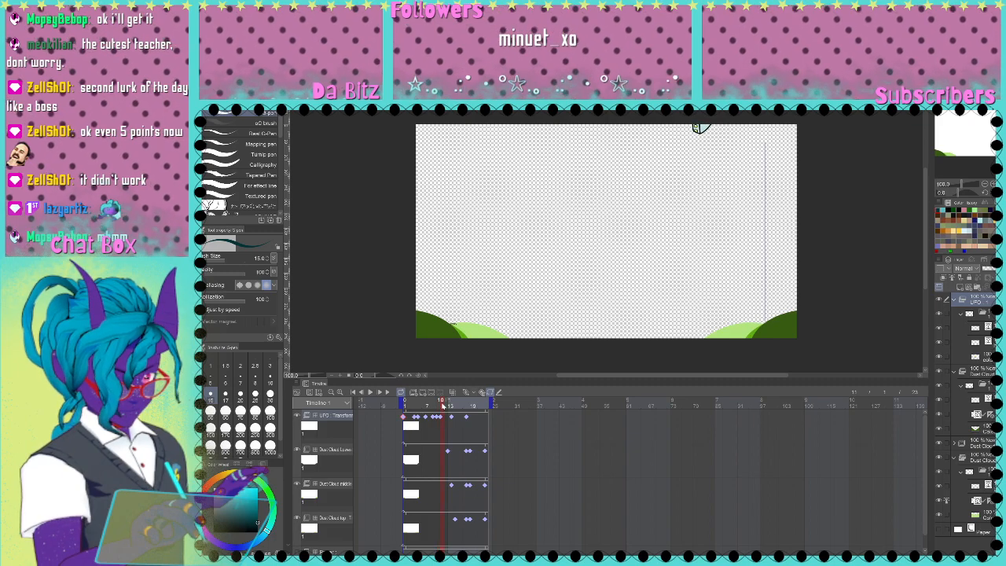
left_click(448, 406)
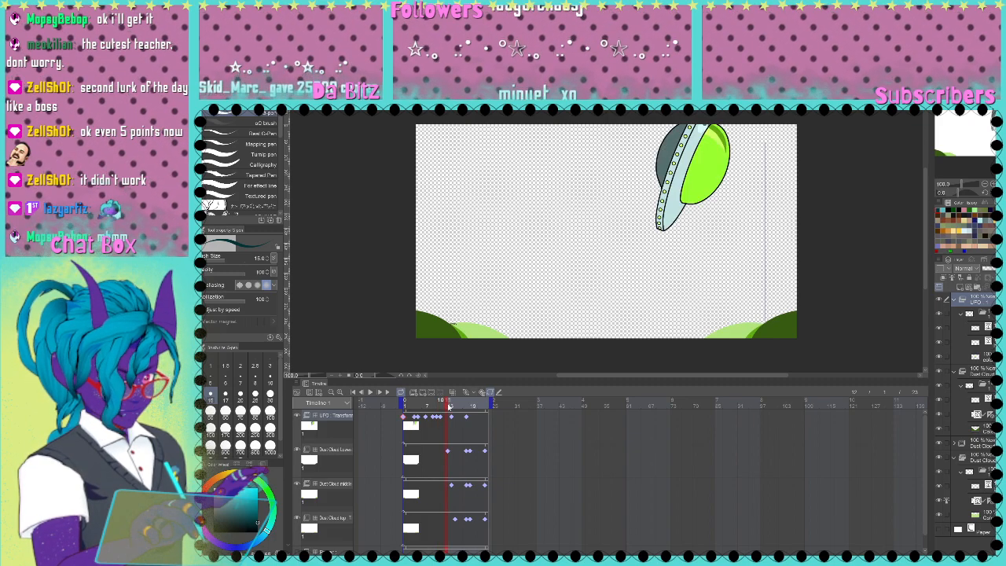
left_click(451, 406)
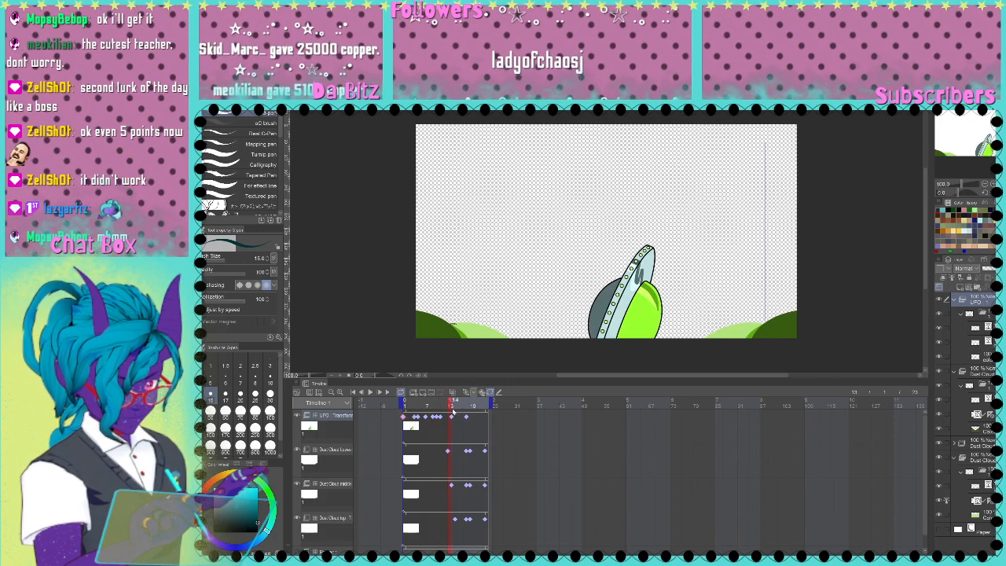
left_click(454, 405)
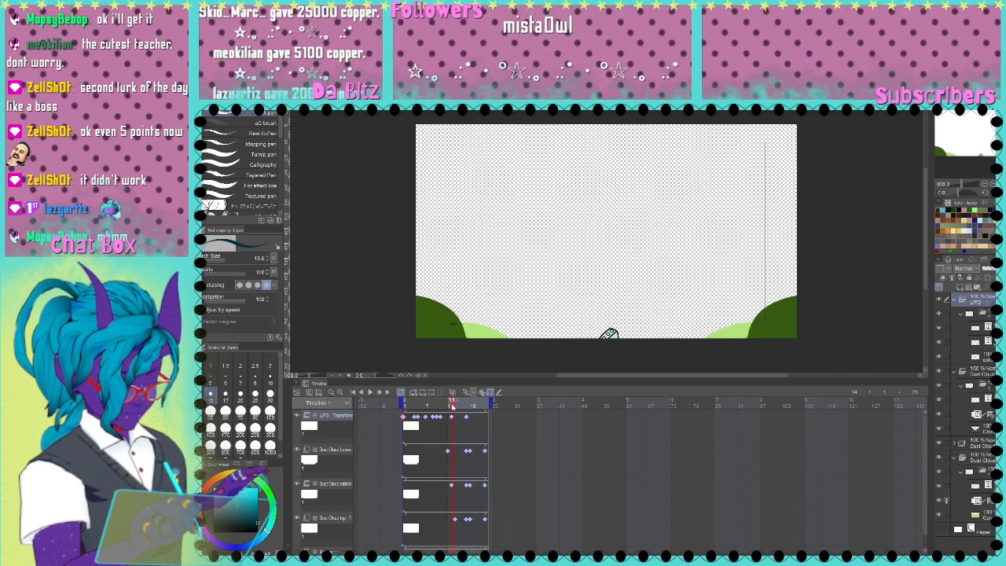
left_click(468, 405)
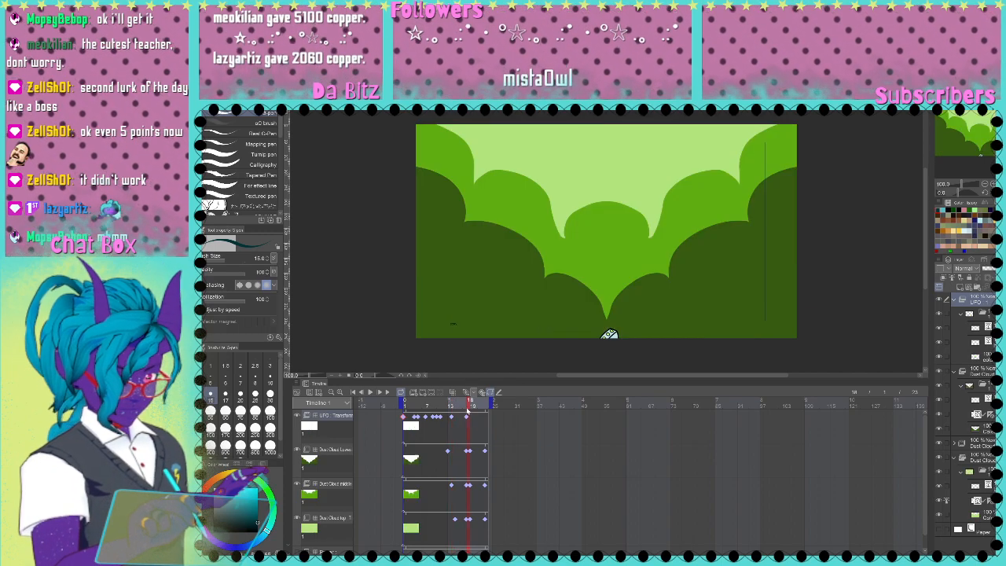
left_click(464, 405)
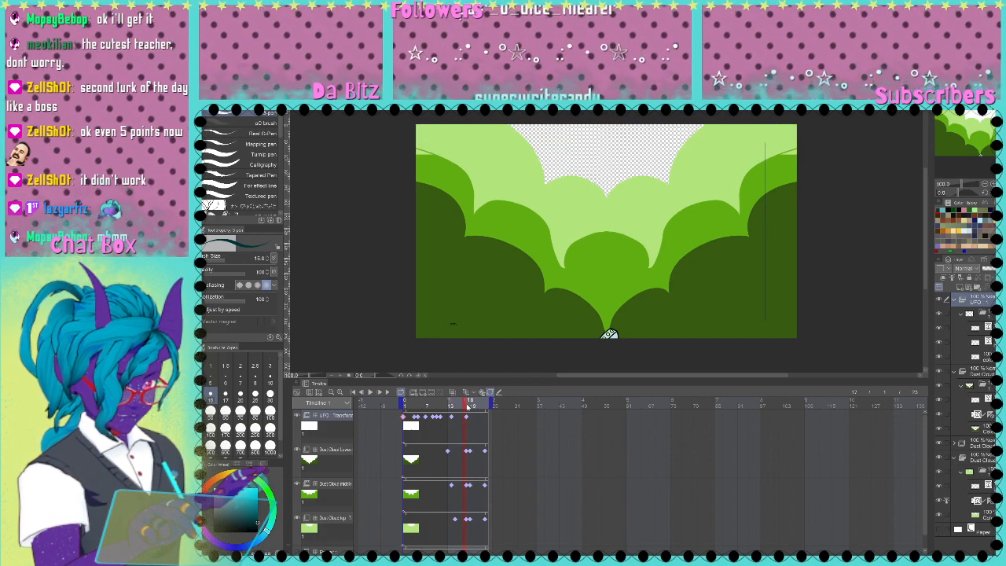
Step: Scrub from the start of the timeline through the UFO's crash and the lower dust cloud's first keyframe to the full-screen clouds
left_click(468, 406)
left_click_drag(469, 406, 405, 401)
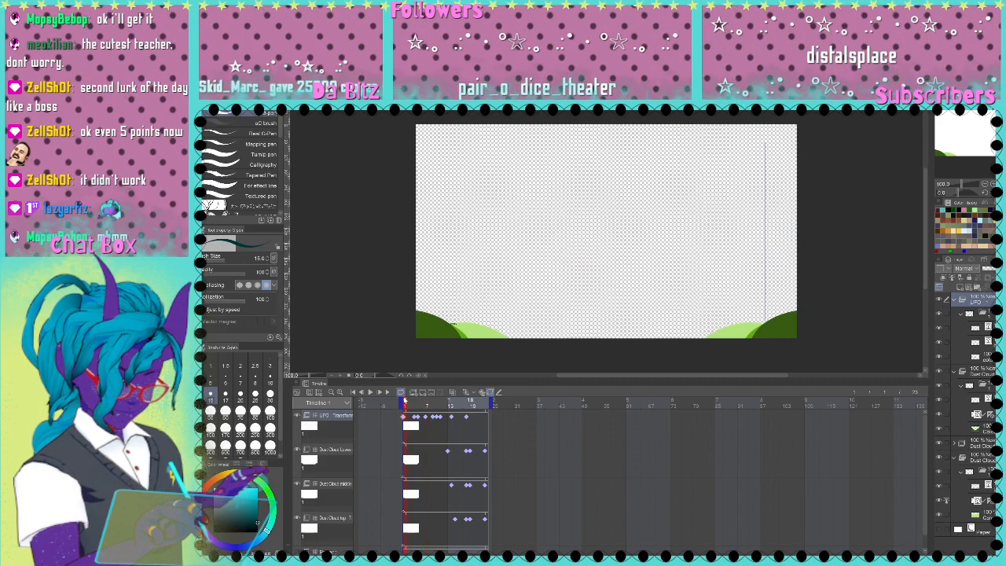
left_click(427, 459)
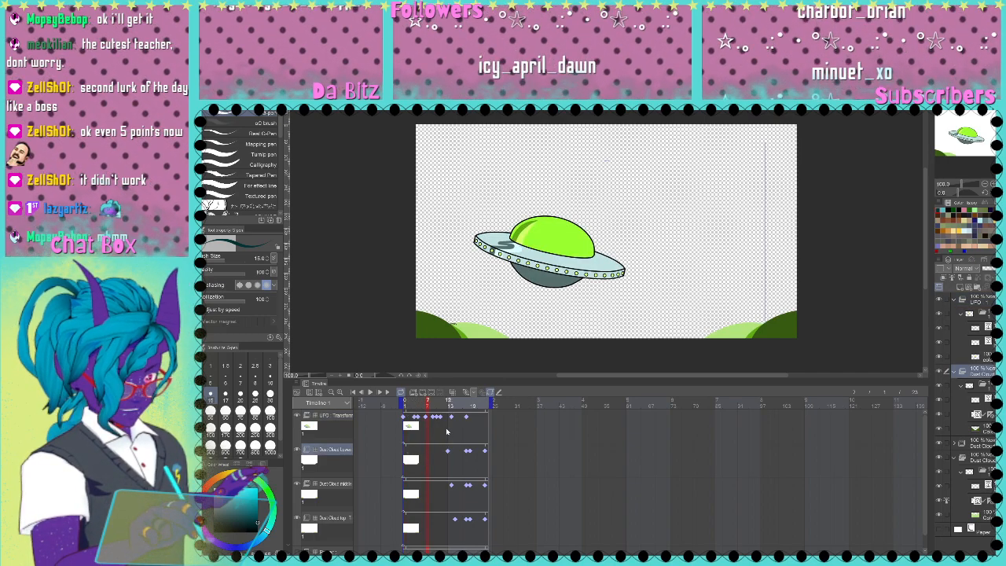
left_click(446, 432)
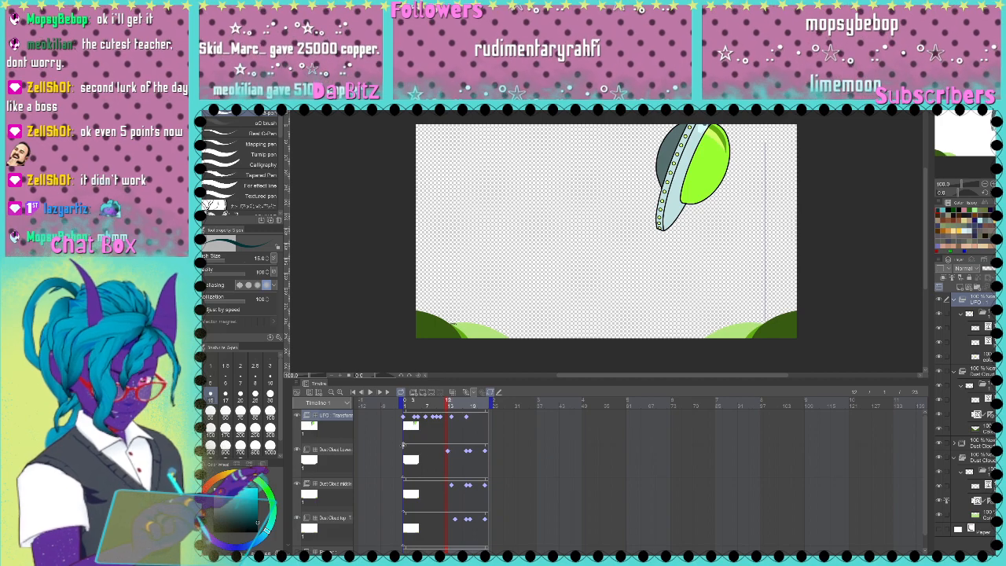
left_click(447, 452)
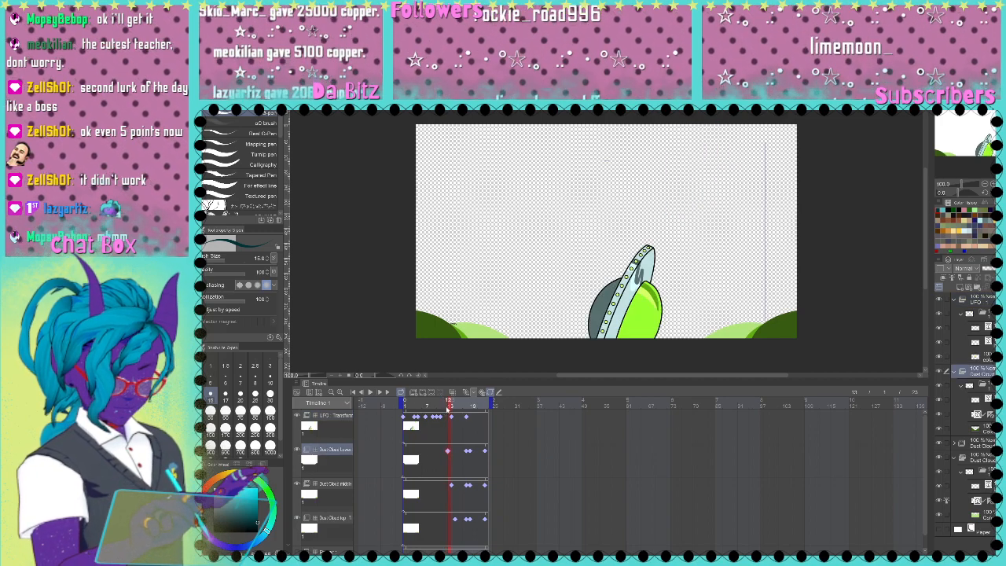
left_click_drag(452, 410, 467, 410)
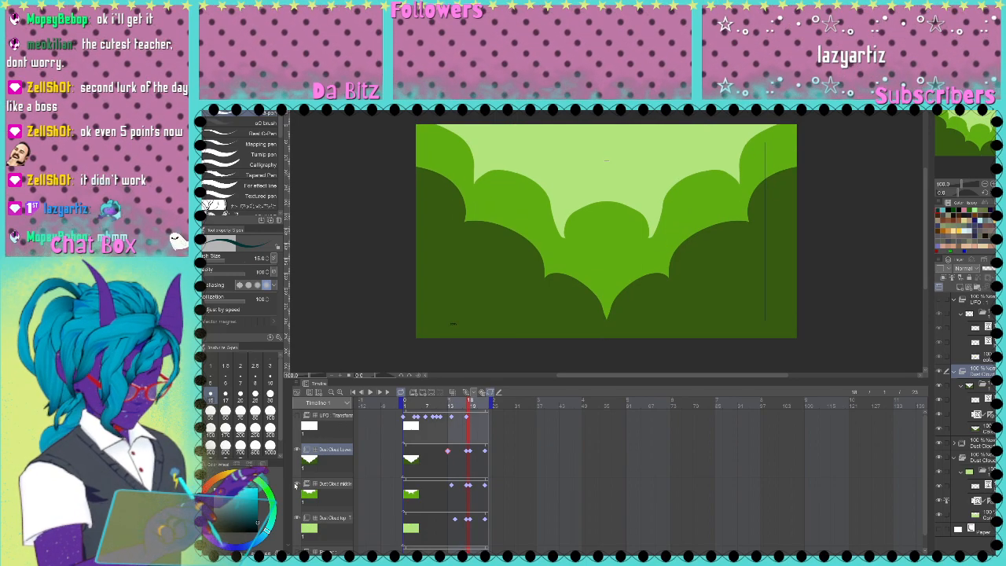
Step: Hide the middle and top dust clouds and view the lower dust cloud alone around its full-height keyframes
left_click(297, 484)
left_click(298, 520)
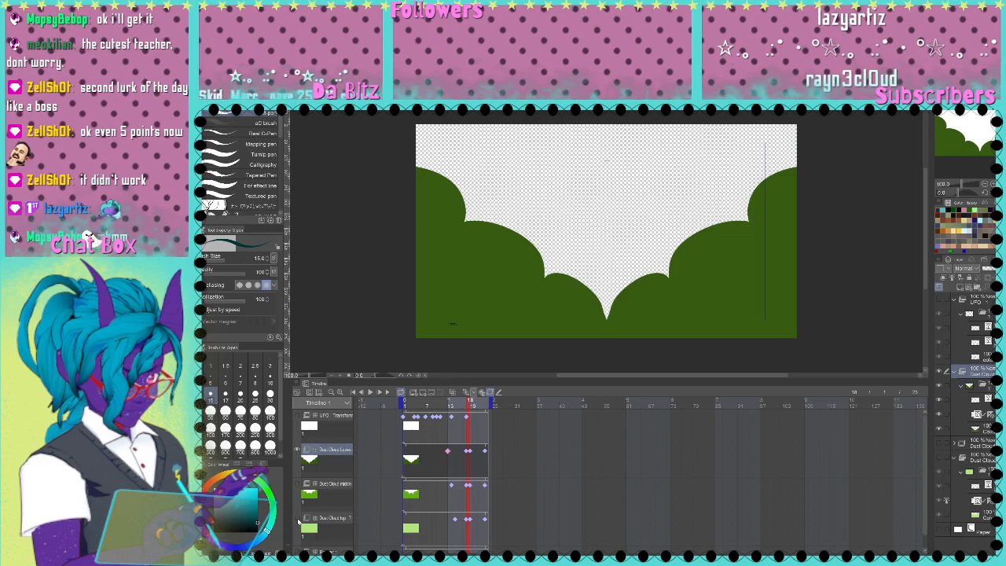
left_click(472, 402)
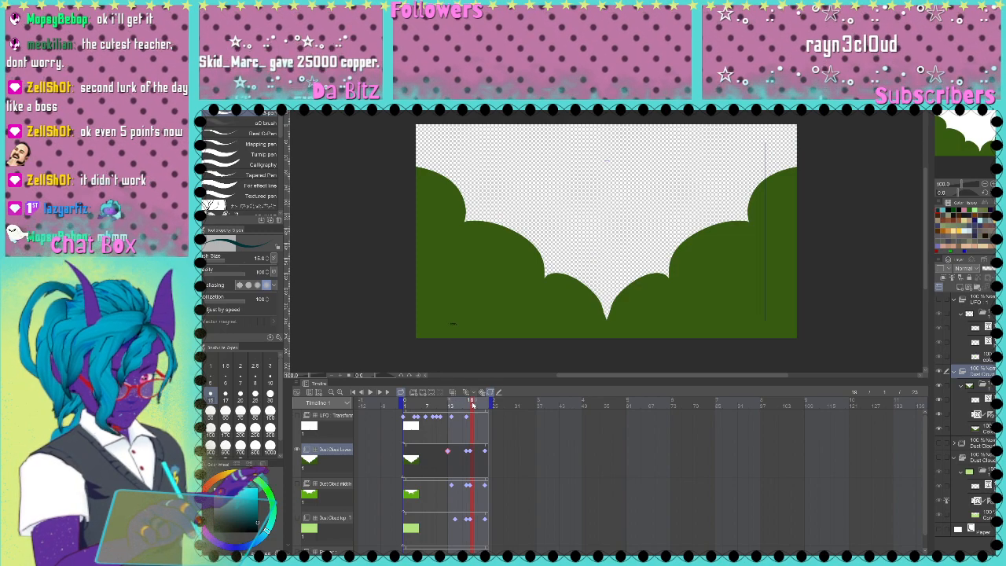
mouse_move(475, 404)
left_mouse_down()
mouse_move(490, 404)
mouse_move(407, 404)
mouse_move(469, 415)
left_mouse_up()
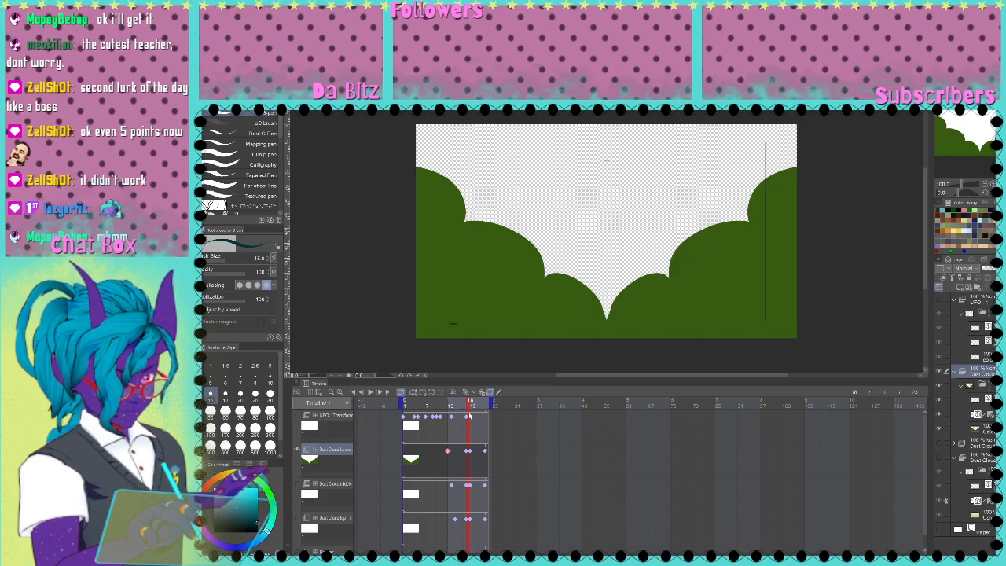
Step: Isolate the top dust cloud by hiding the lower one, and step through the frames in which it rises to fill the canvas
left_click(299, 451)
left_click(298, 485)
left_click(298, 485)
left_click(298, 517)
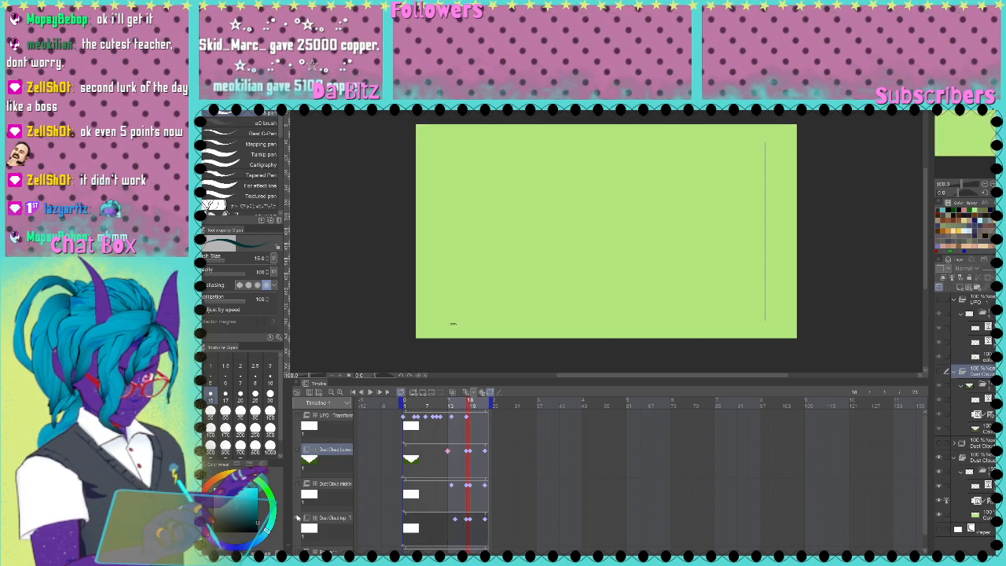
left_click(462, 403)
left_click(461, 402)
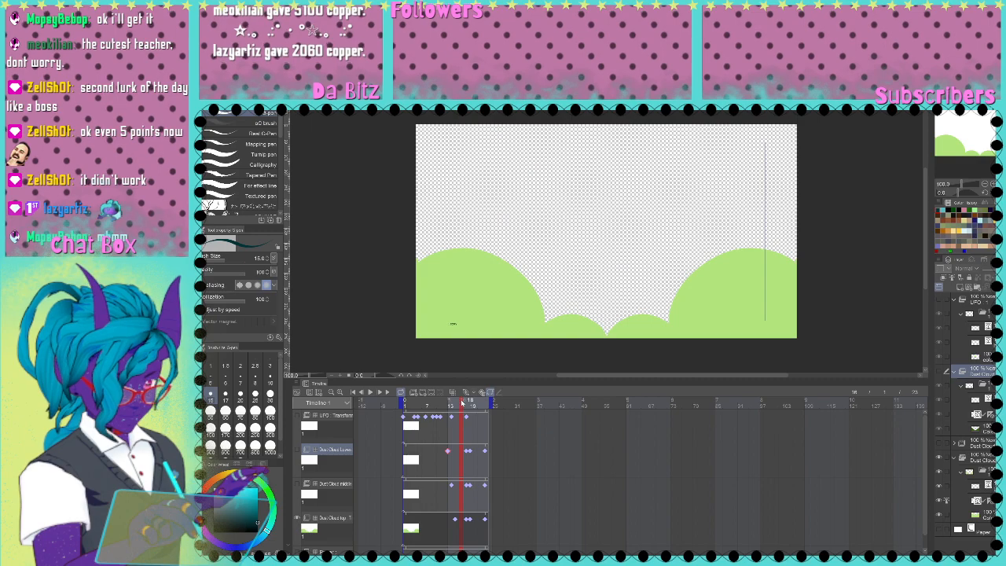
left_click(465, 402)
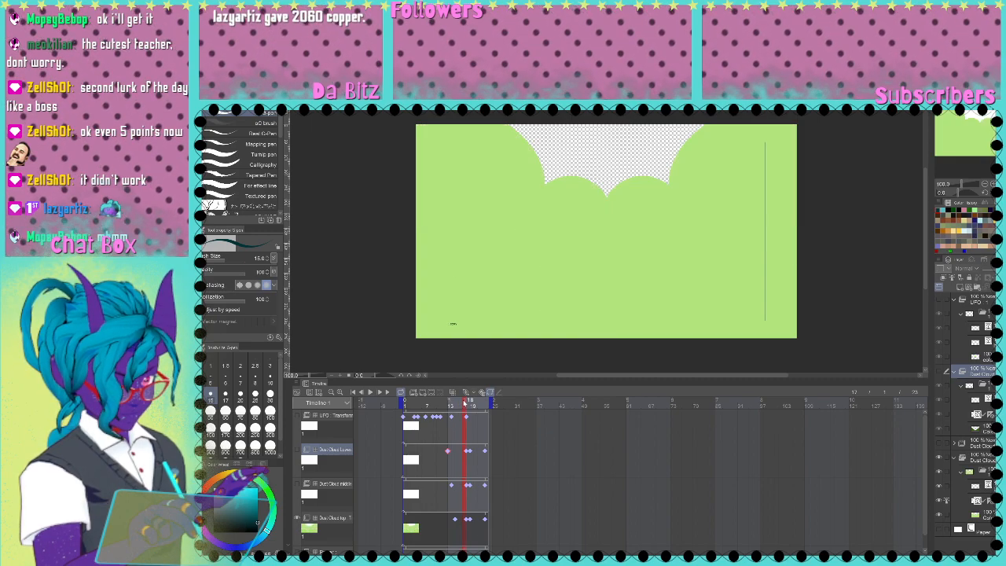
left_click(462, 403)
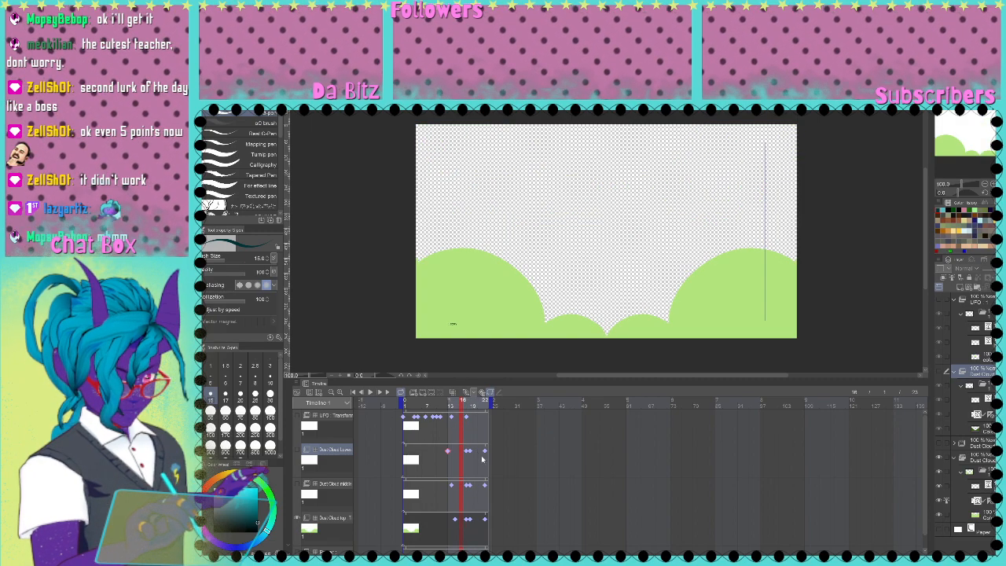
left_click(468, 407)
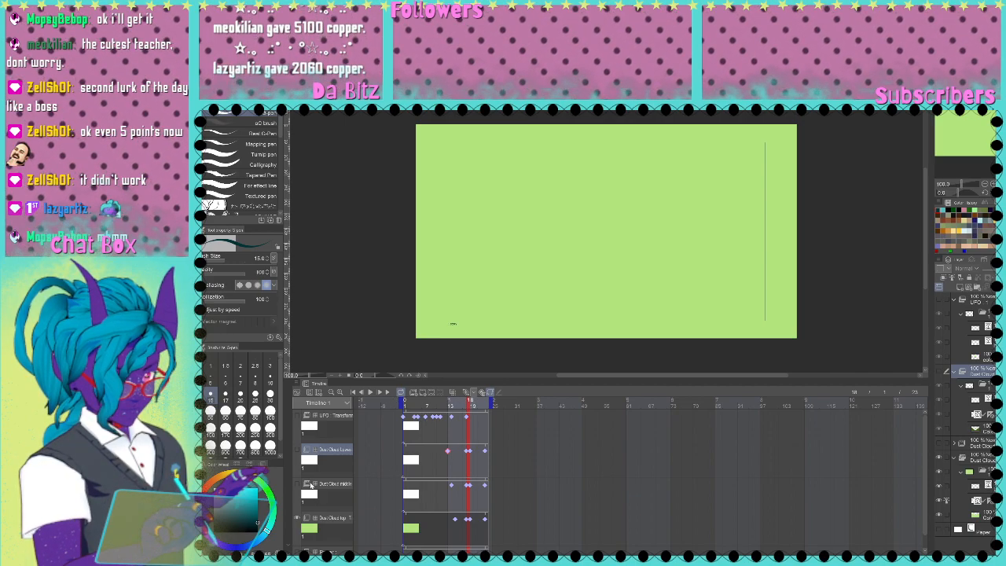
Step: Show the middle and lower dust clouds again, then play the animation and stop it
left_click(298, 486)
left_click(297, 453)
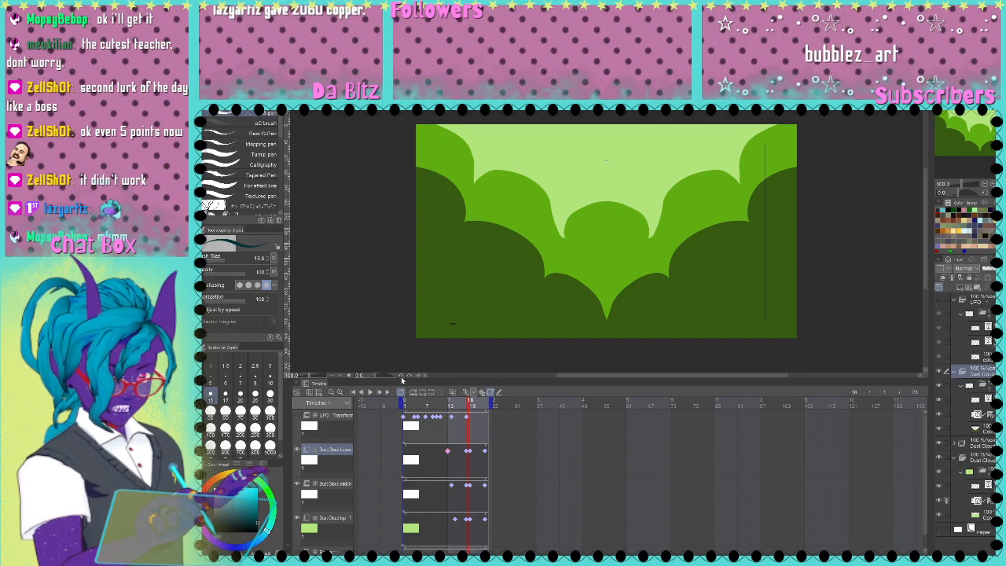
left_click(371, 396)
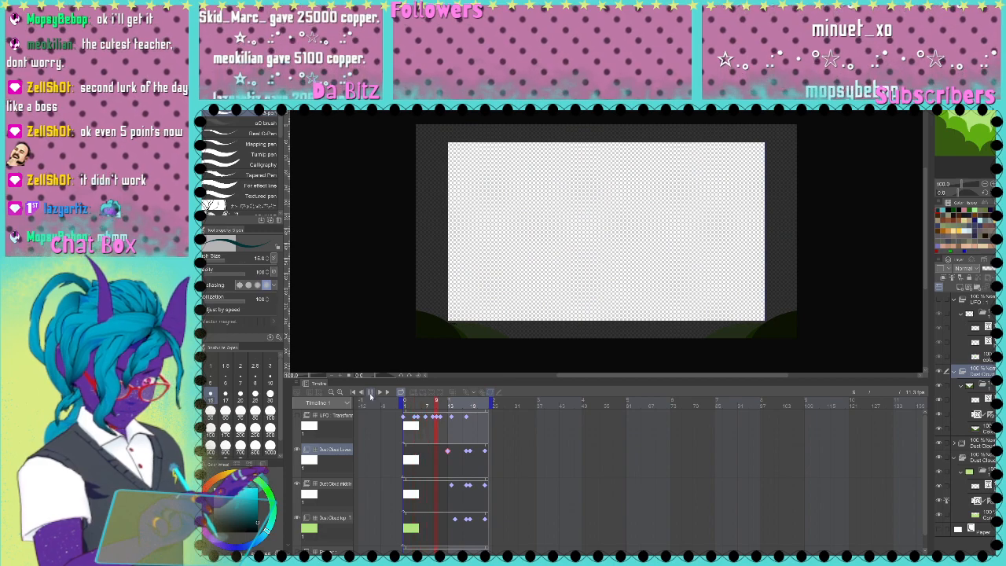
left_click(372, 395)
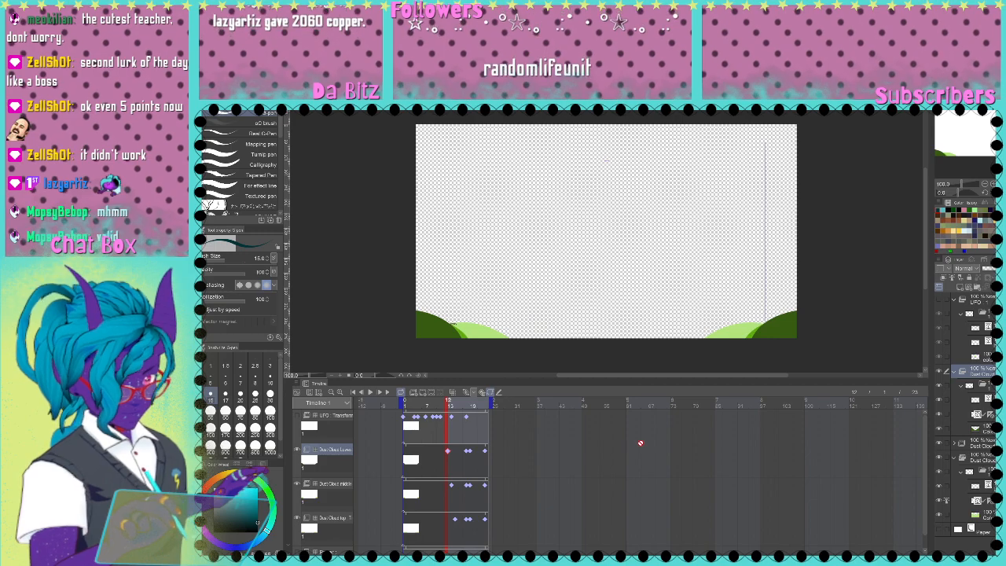
Step: Switch to the eye-pattern animation document, view its first frame and Folder 1's first cel, and return to the UFO document
key("ctrl+Tab")
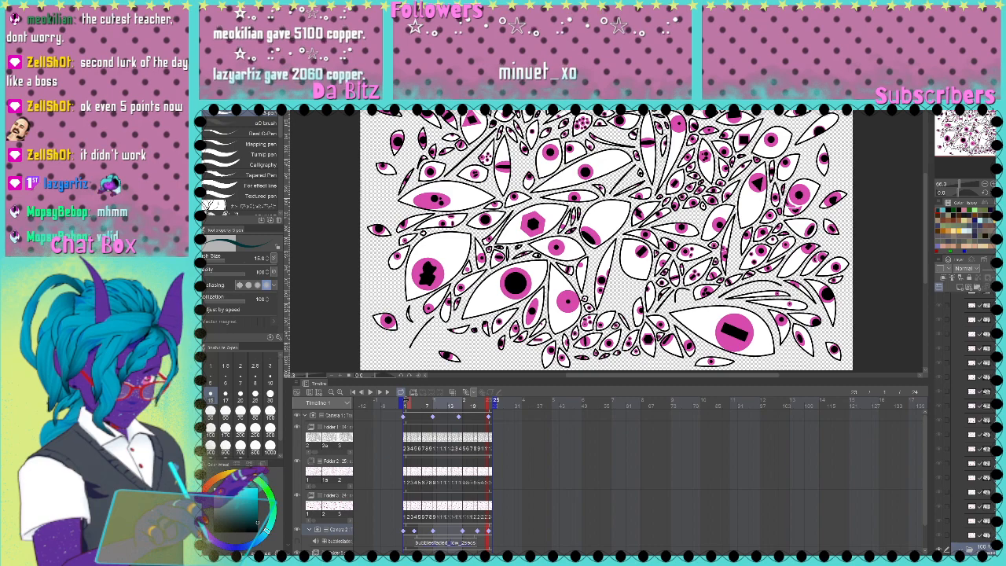
left_click(403, 401)
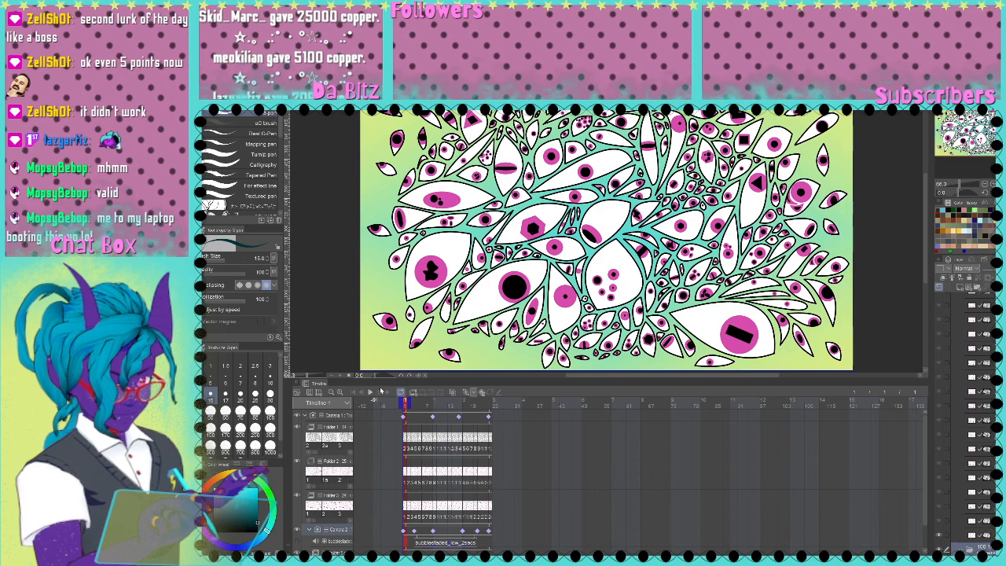
left_click(410, 431)
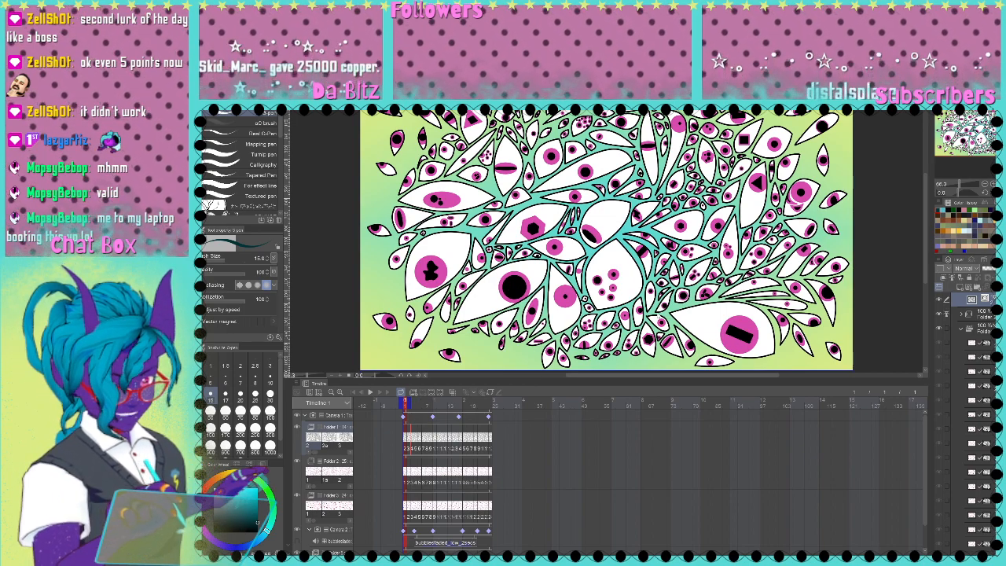
key("ctrl+Tab")
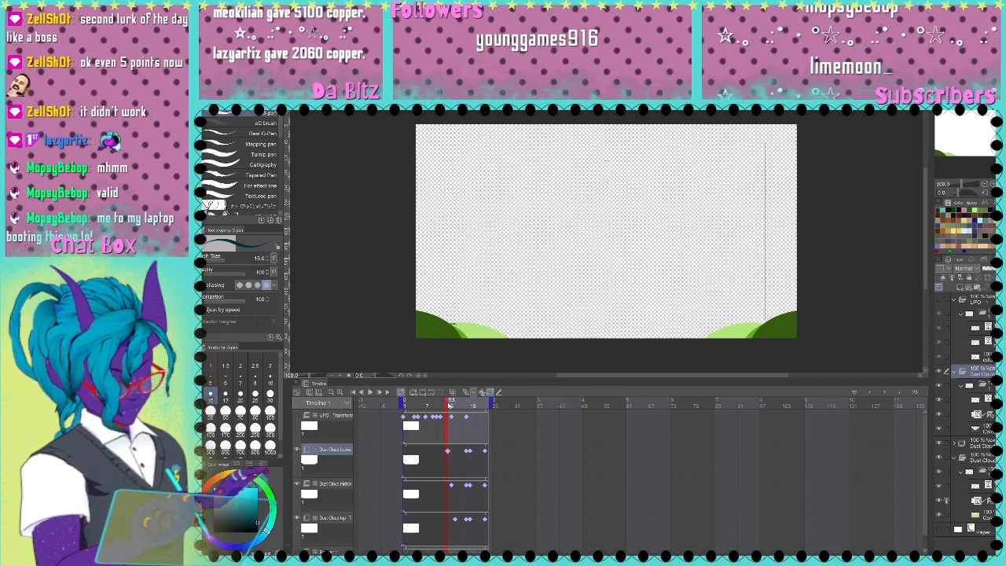
Step: Go to the UFO's mid-canvas keyframe at frame 7, select the UFO folder and make it visible again
left_click(425, 405)
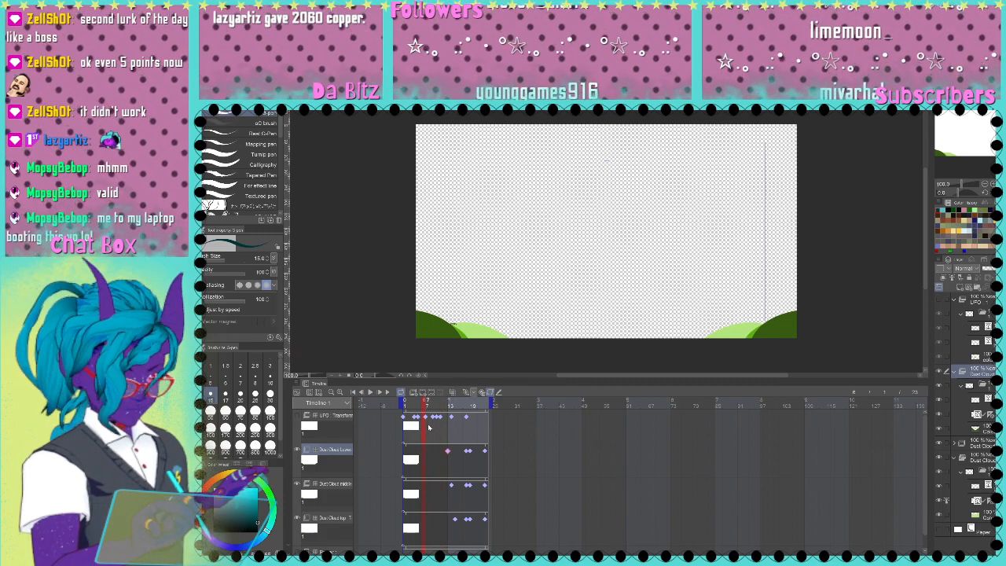
left_click(425, 423)
left_click(298, 417)
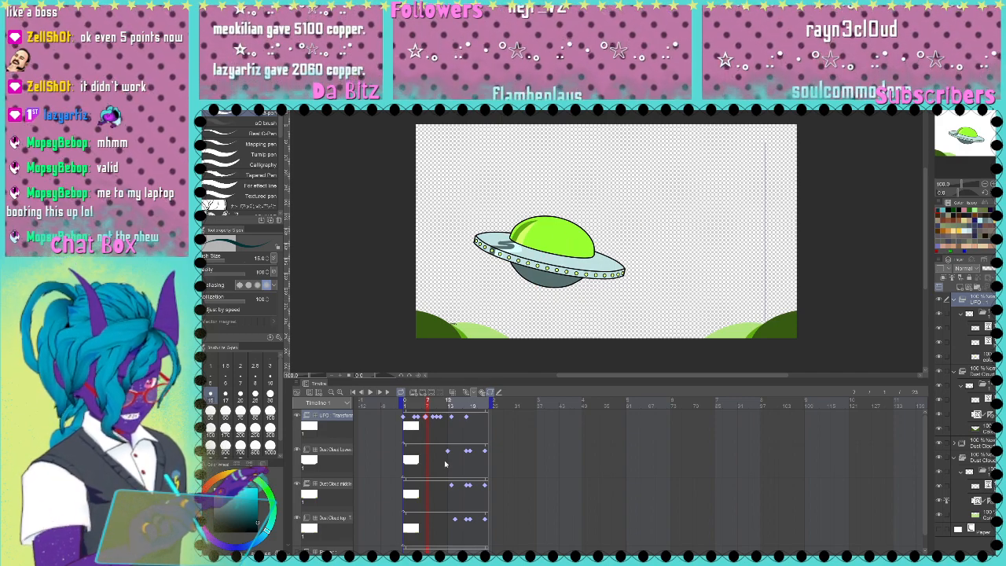
Step: Scrub from the full-screen dust clouds back through the crash frames to the first frame of the timeline
left_click(469, 401)
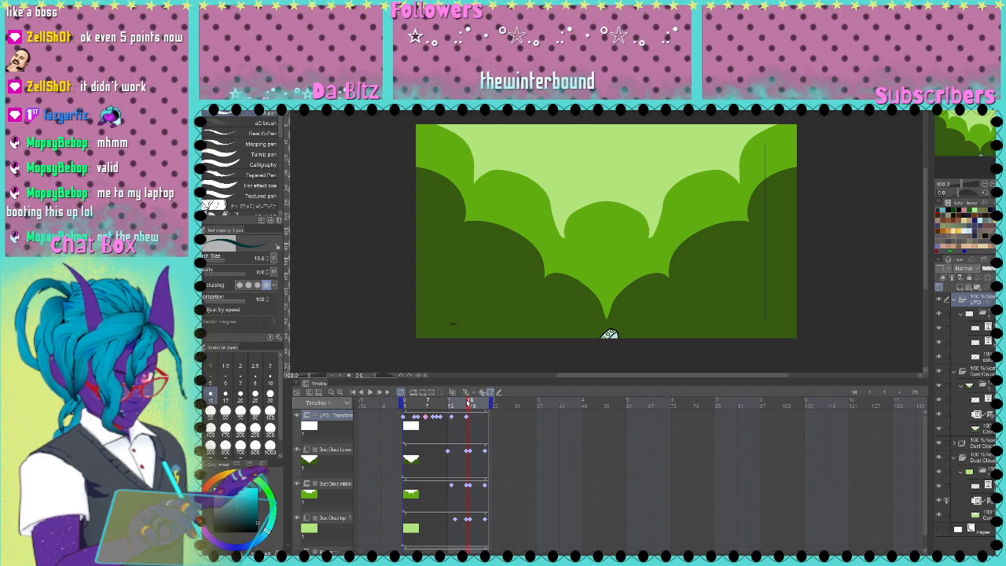
left_click_drag(469, 401, 442, 402)
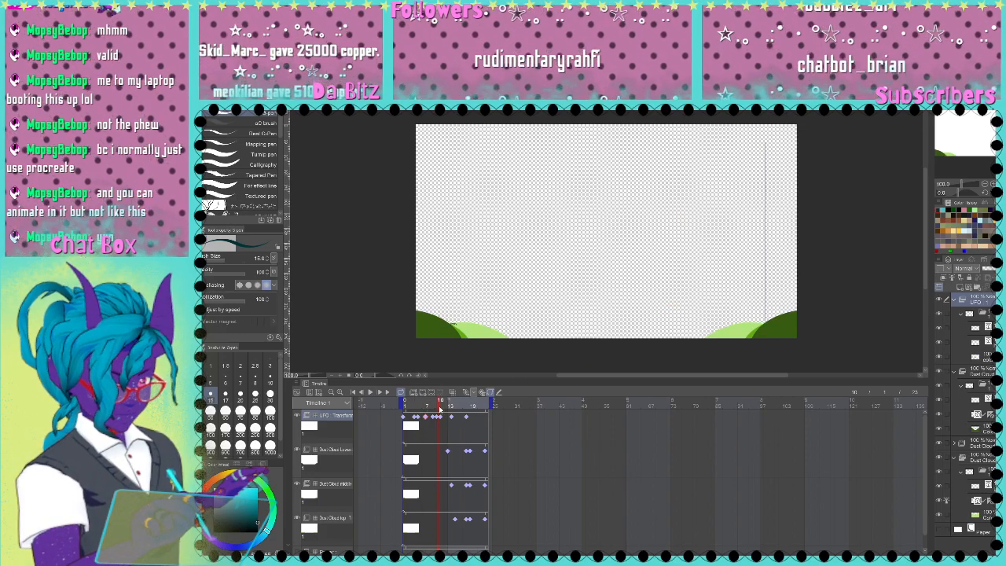
left_click(405, 405)
left_click(406, 406)
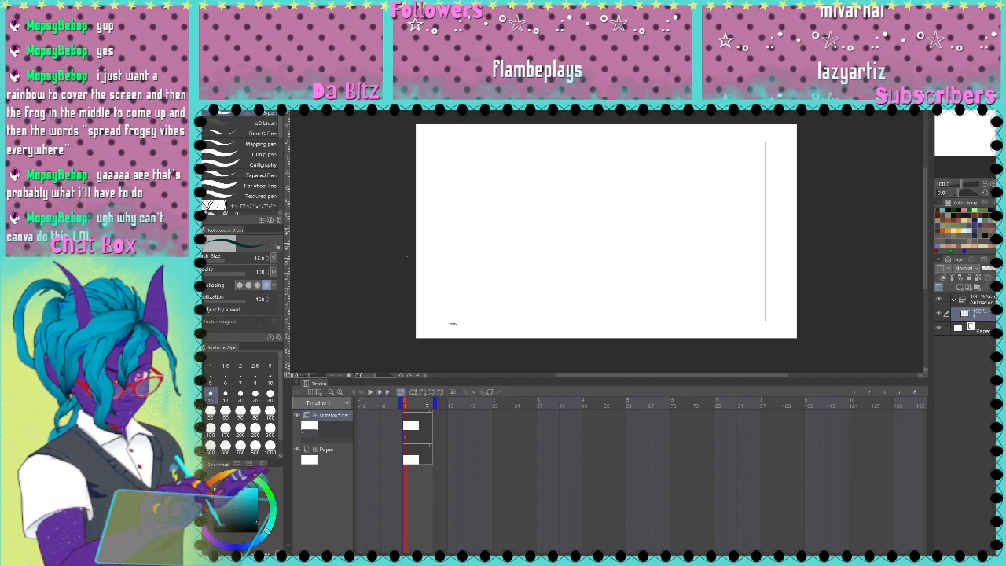
Step: Draw four nested rainbow arcs across the blank canvas, spaced from near the top down to the bottom edge
mouse_move(407, 252)
left_mouse_down()
mouse_move(428, 218)
mouse_move(600, 152)
mouse_move(762, 237)
mouse_move(797, 283)
left_mouse_up()
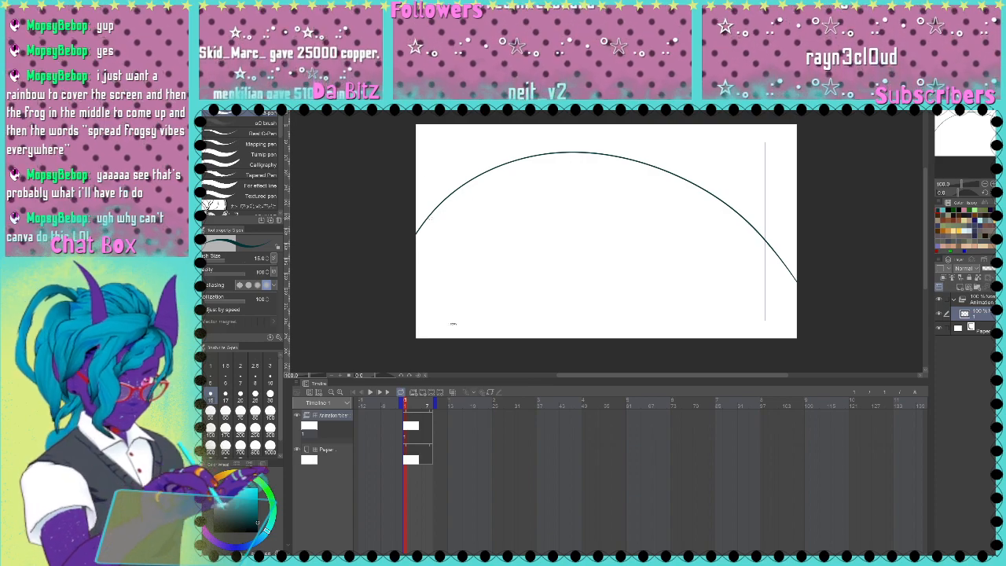
mouse_move(415, 280)
left_mouse_down()
mouse_move(457, 239)
mouse_move(571, 202)
mouse_move(680, 234)
mouse_move(765, 297)
mouse_move(788, 339)
left_mouse_up()
mouse_move(415, 320)
left_mouse_down()
mouse_move(525, 263)
mouse_move(697, 307)
mouse_move(753, 340)
left_mouse_up()
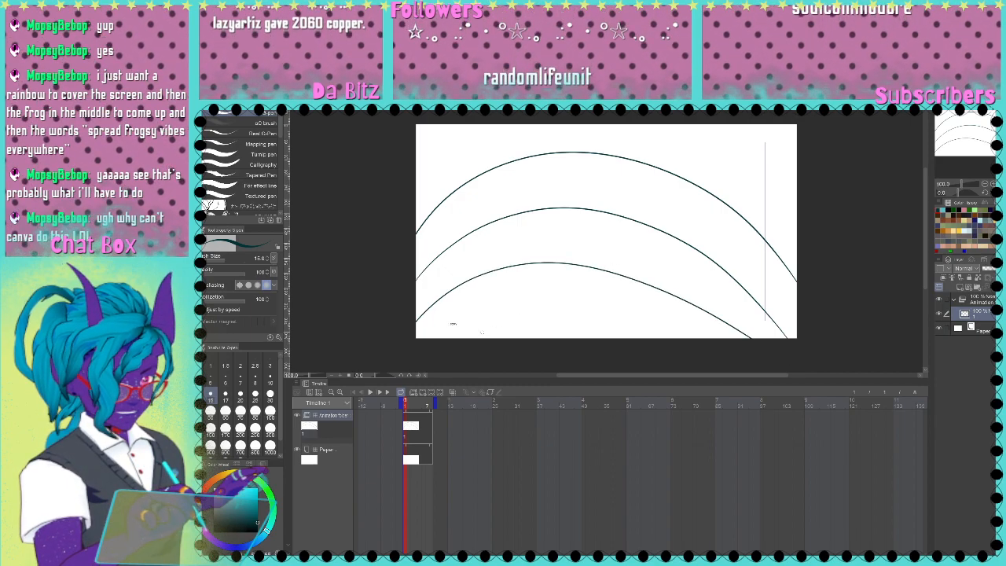
mouse_move(453, 339)
left_mouse_down()
mouse_move(486, 321)
mouse_move(566, 313)
mouse_move(637, 342)
left_mouse_up()
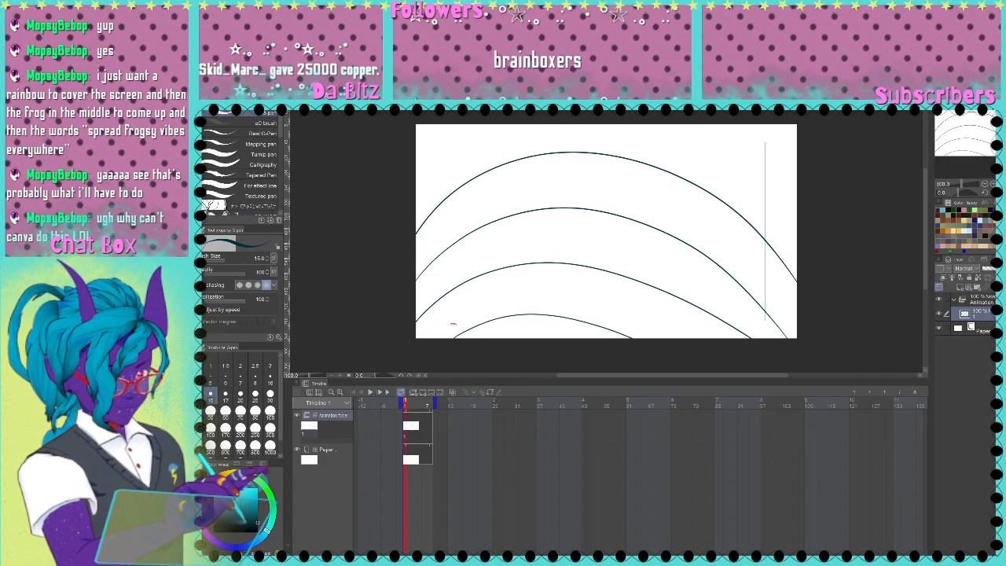
Step: Fill the rainbow bands from the outermost inward with red-orange, amber, lime green and turquoise
key("g")
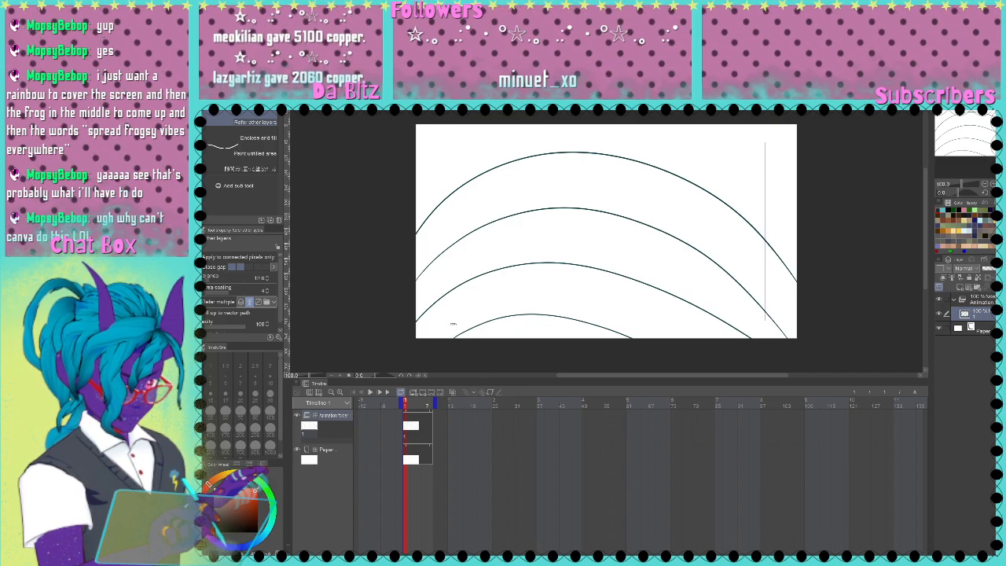
left_click(581, 177)
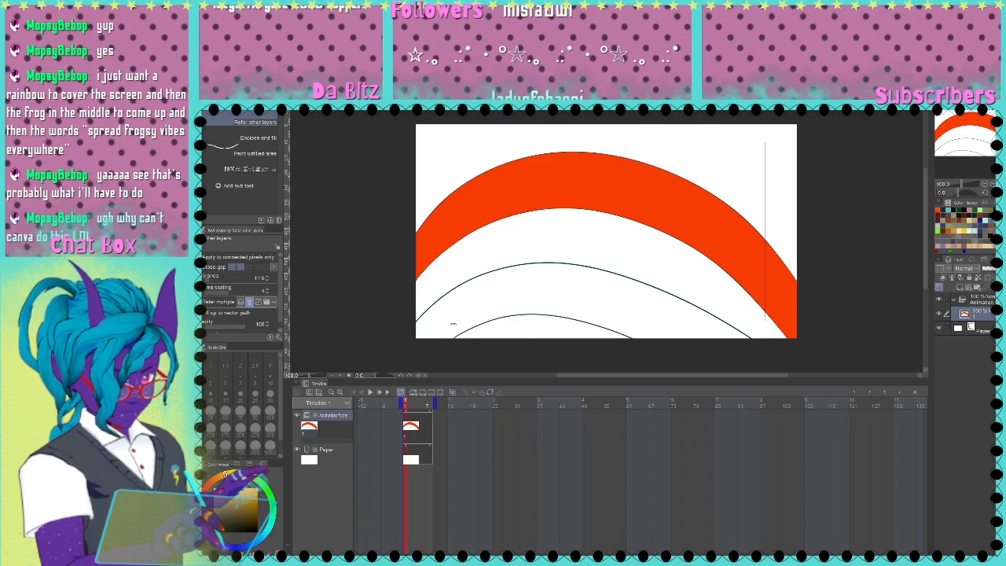
left_click(594, 235)
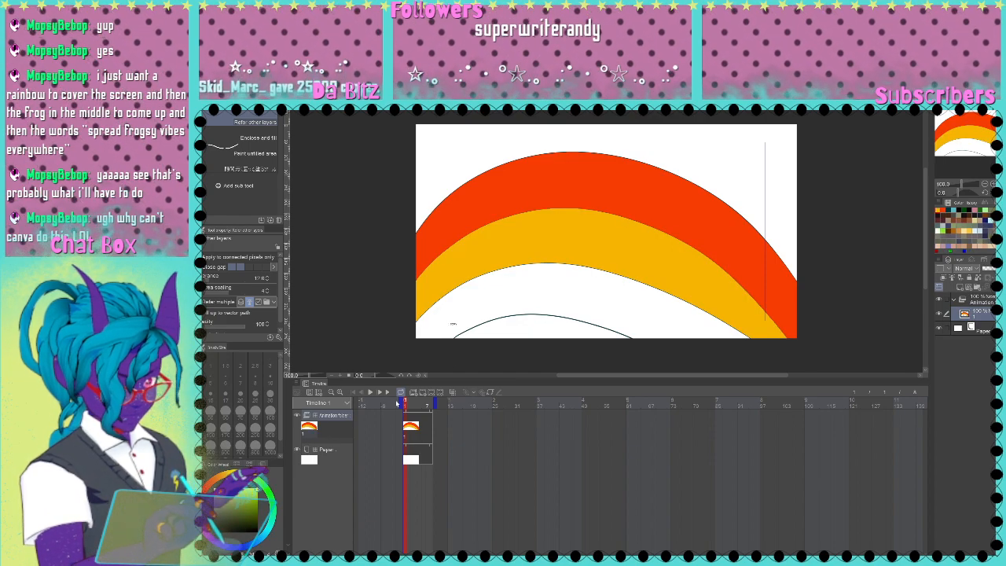
left_click(535, 302)
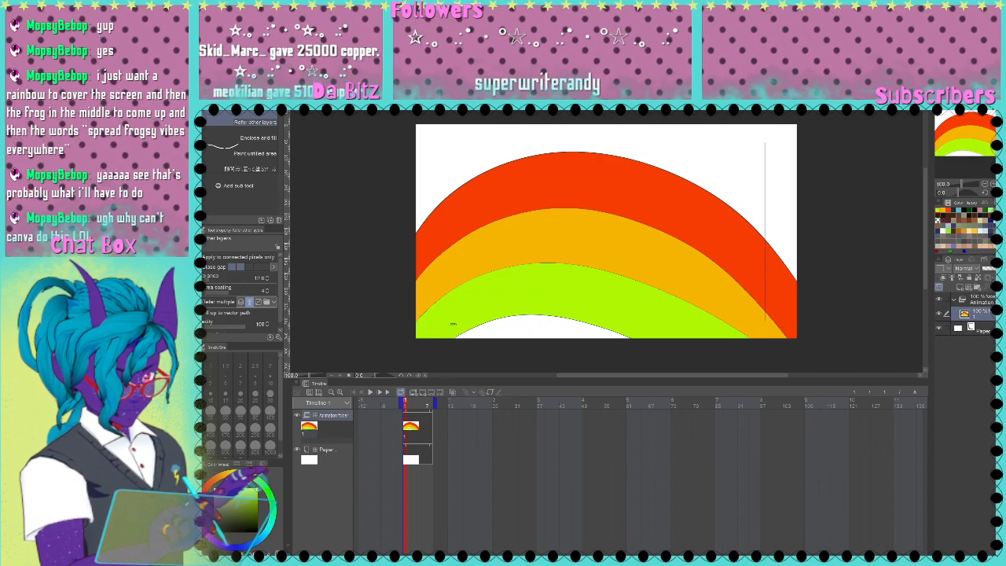
left_click(522, 328)
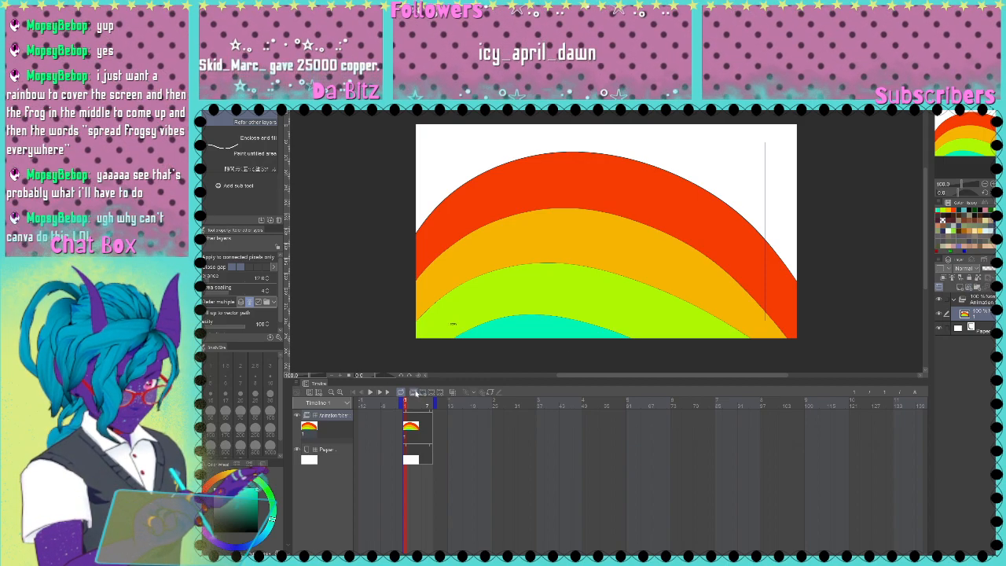
Step: Add a new animation folder above the rainbow's folder and hide the rainbow's folder
left_click(416, 393)
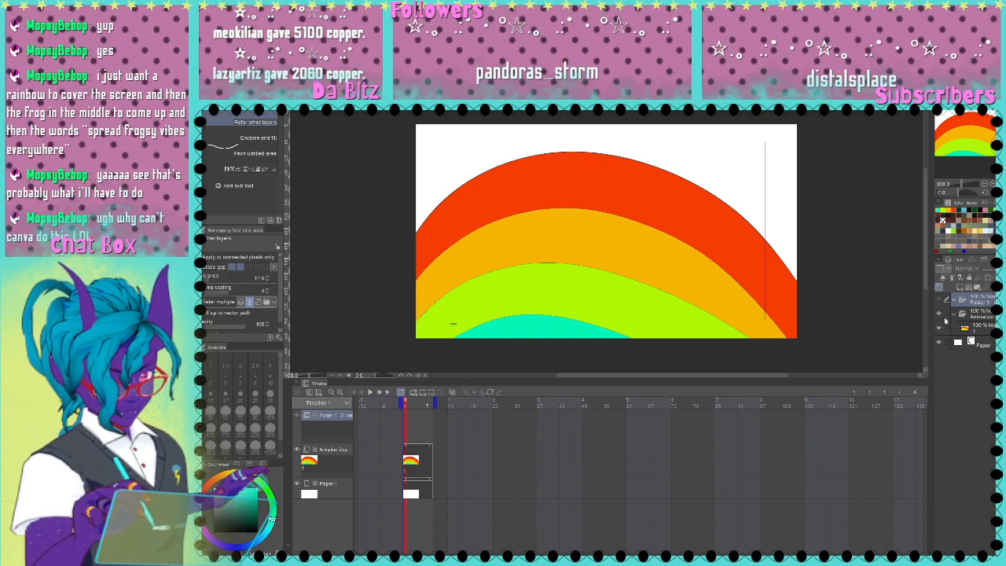
left_click(940, 314)
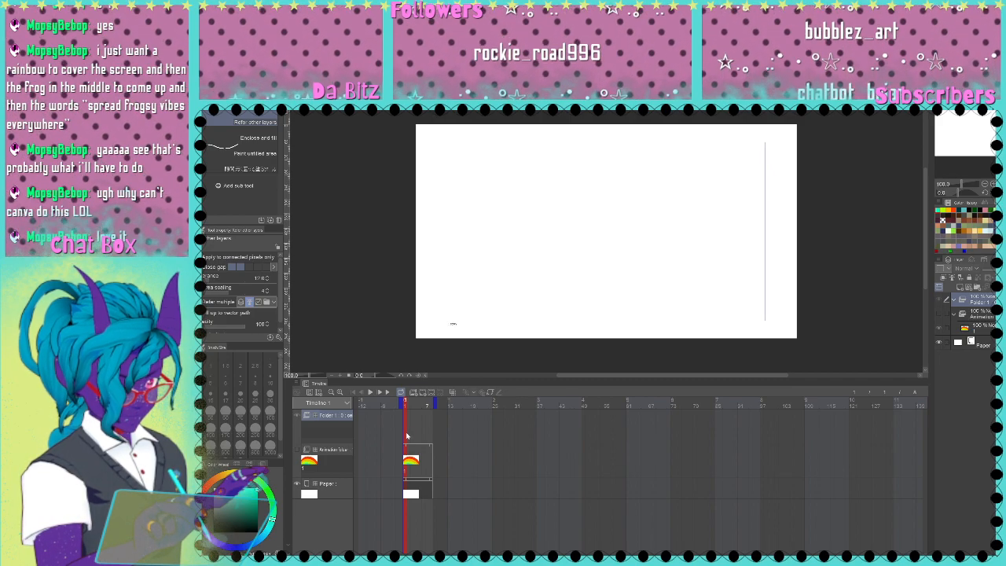
Step: Add a new layer inside the new animation folder and assign its cel 1 to the timeline's first frame
left_click(960, 288)
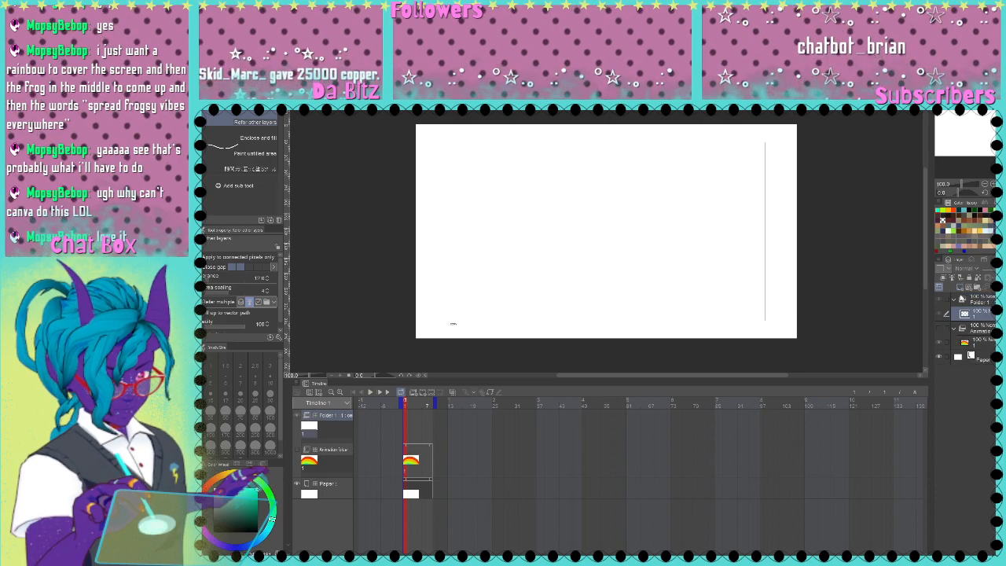
left_click(405, 427)
left_click(448, 319)
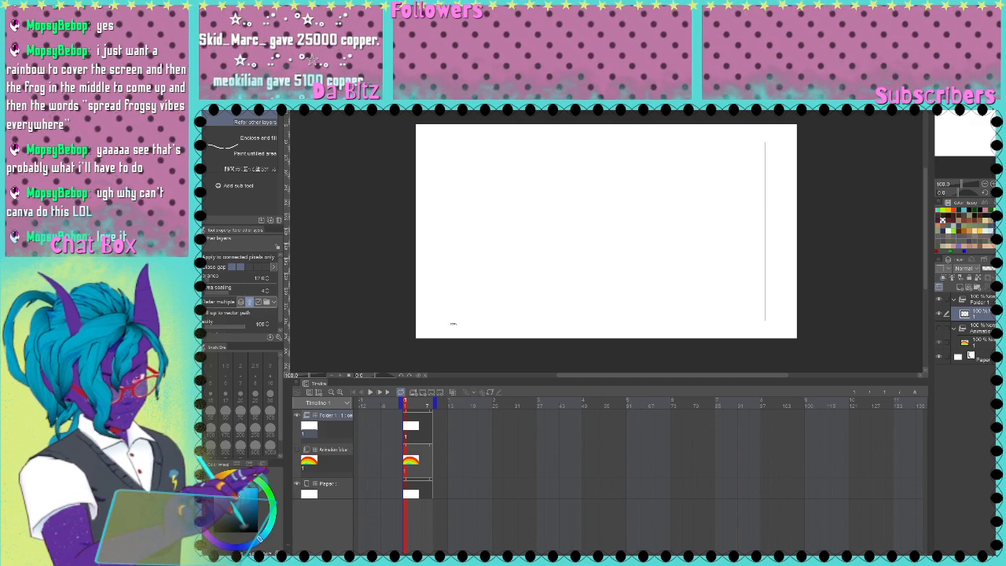
Step: Paint a straight blue sky gradient over the canvas in two passes, fading out toward the lower edge
key("g")
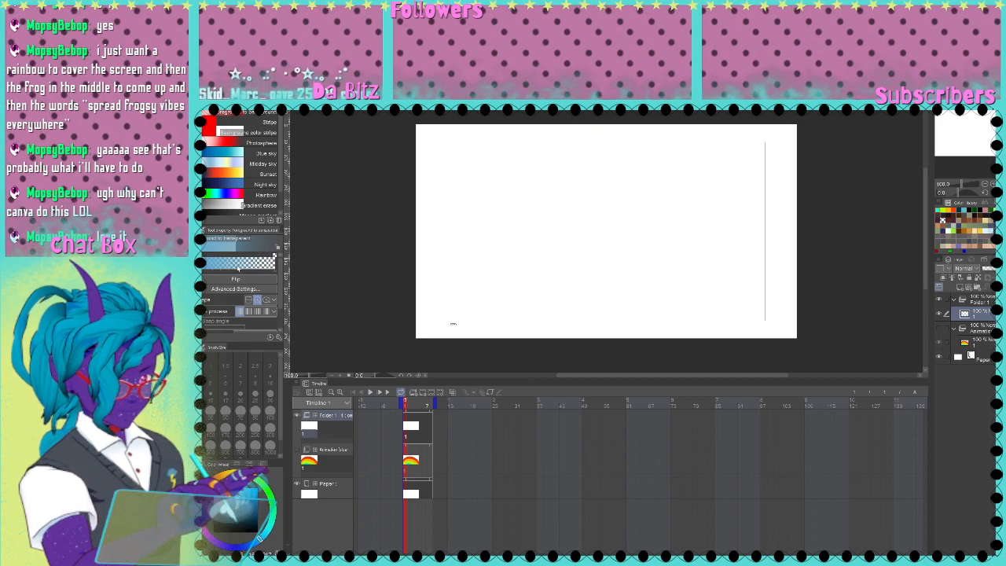
left_click(247, 301)
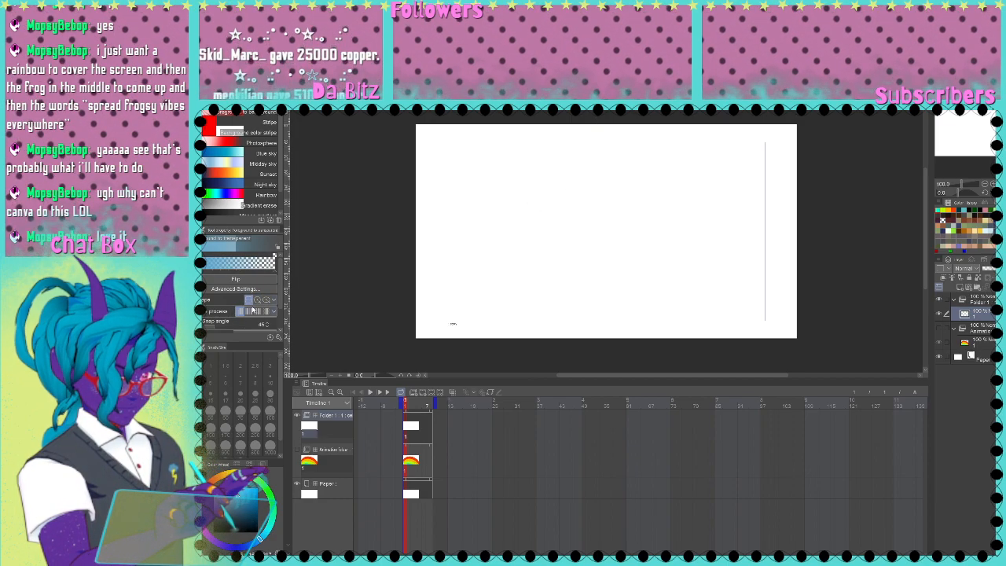
left_click_drag(596, 327, 605, 331)
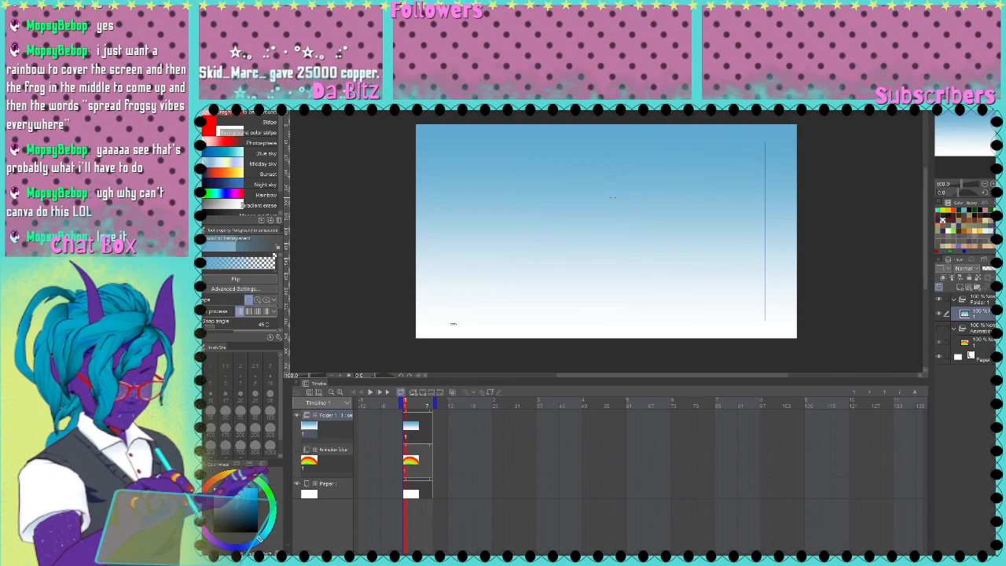
left_click_drag(613, 226, 614, 343)
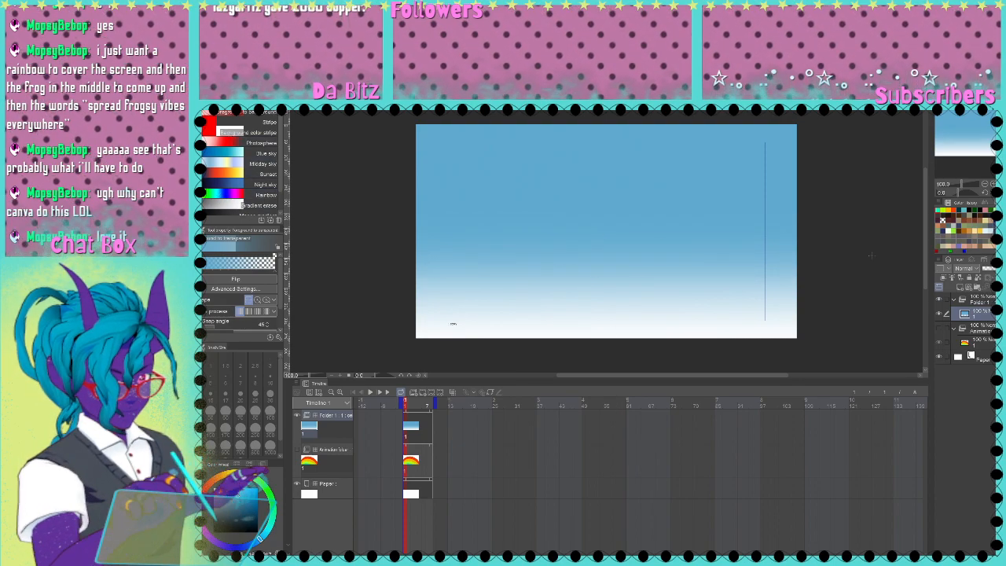
Step: Show the rainbow's folder again and move it above the sky's folder
left_click(940, 328)
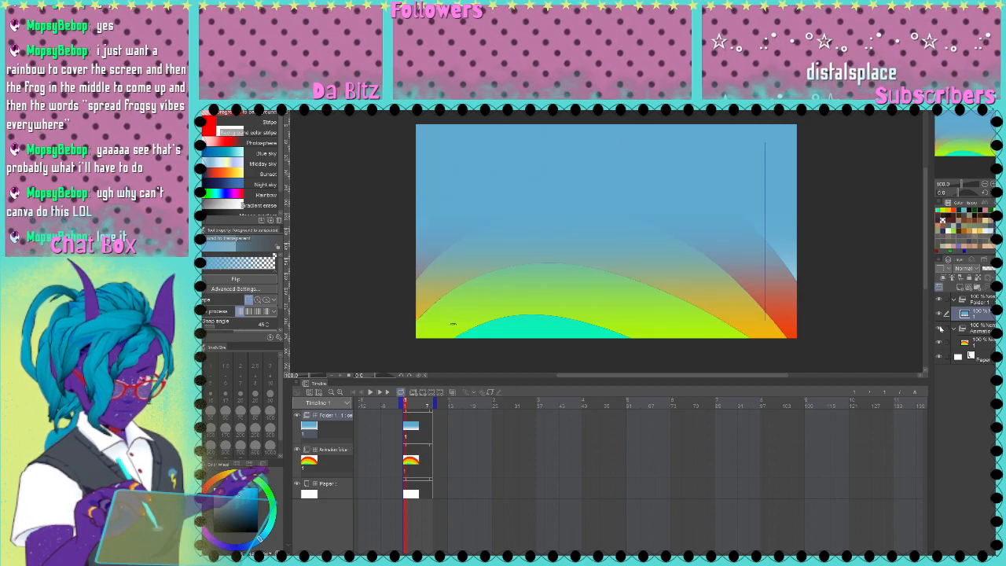
left_click(972, 303)
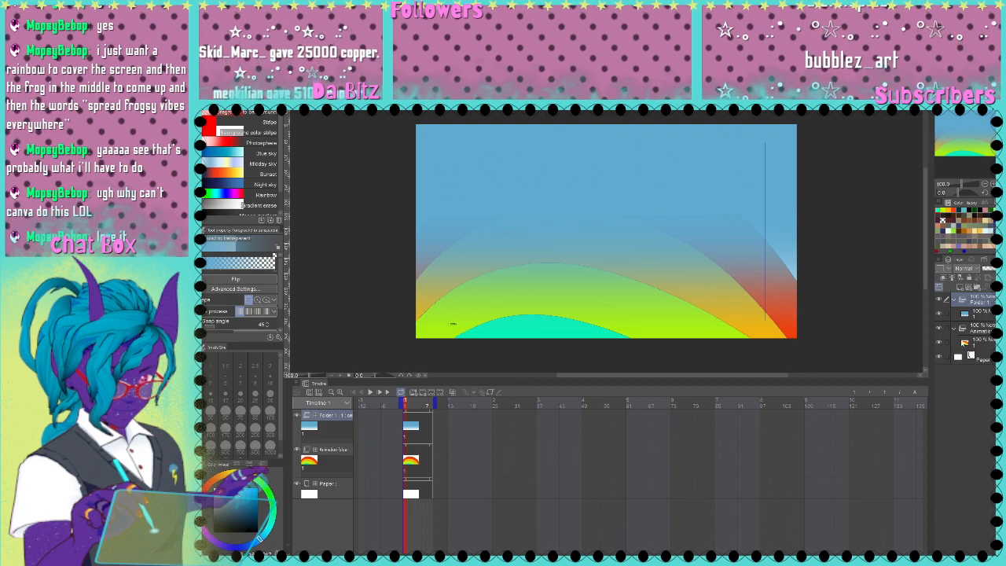
left_click(970, 330)
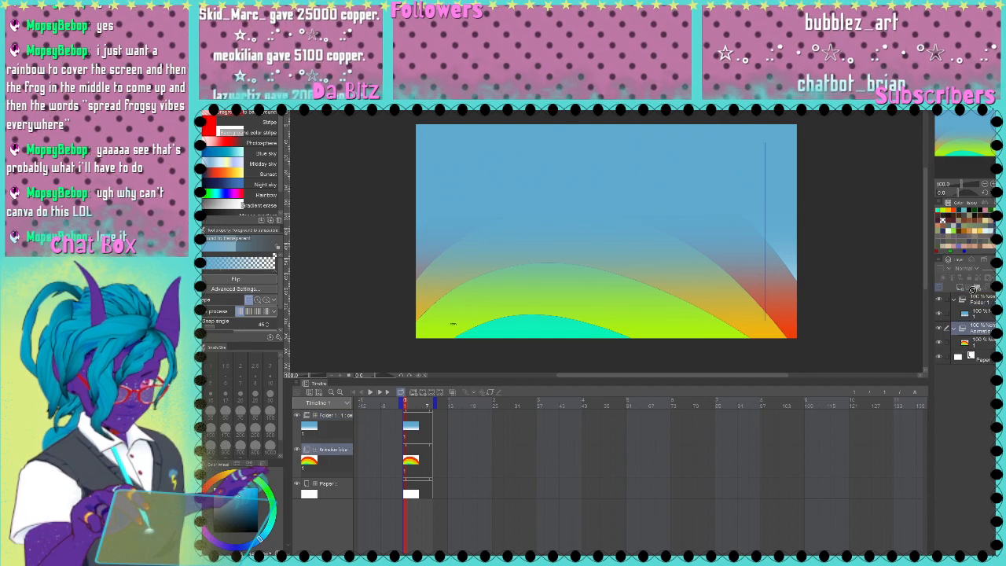
left_click_drag(973, 299, 973, 296)
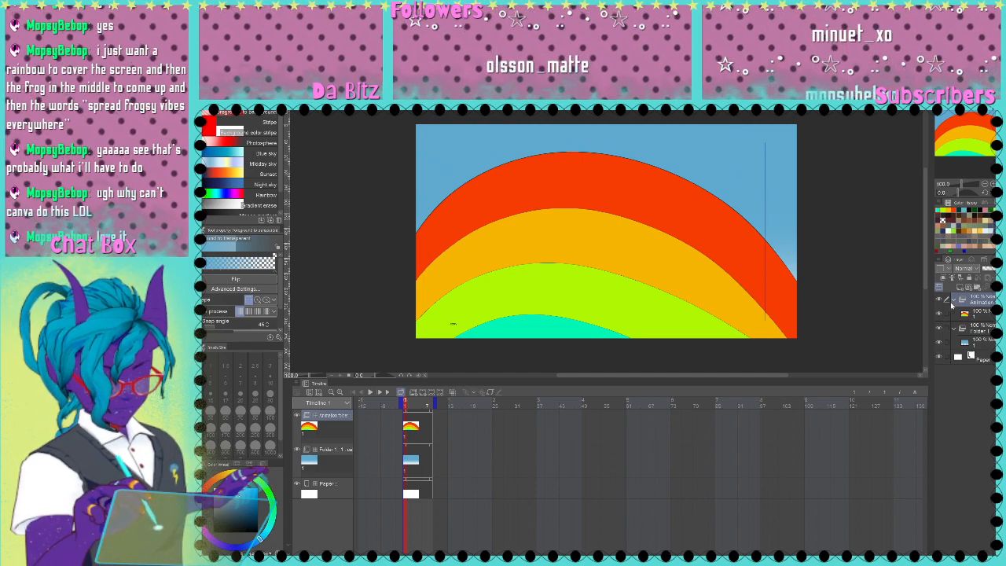
Step: Hide the rainbow's folder and draw two white cloud outlines in the upper corners of the sky layer
left_click(939, 301)
left_click(976, 346)
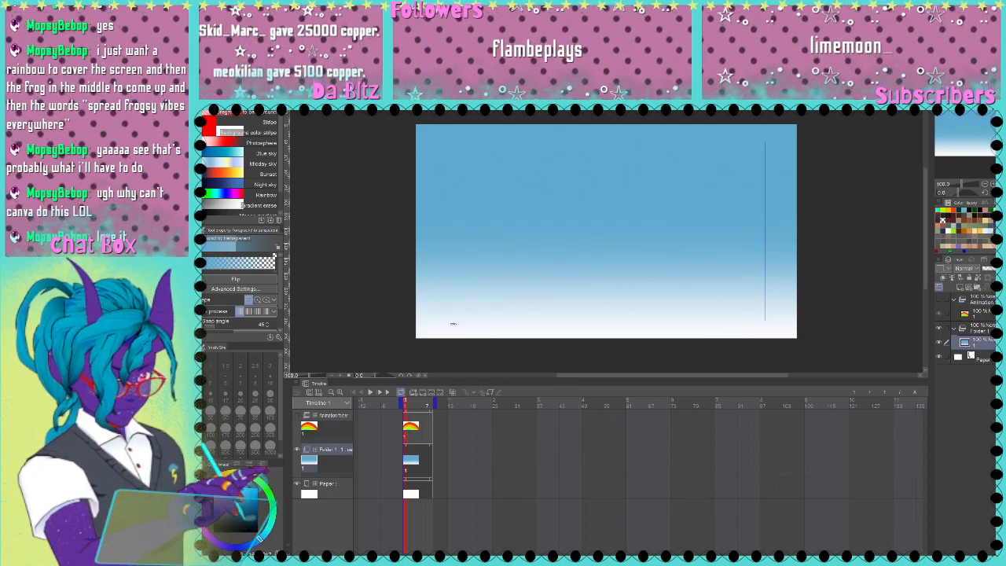
key("p")
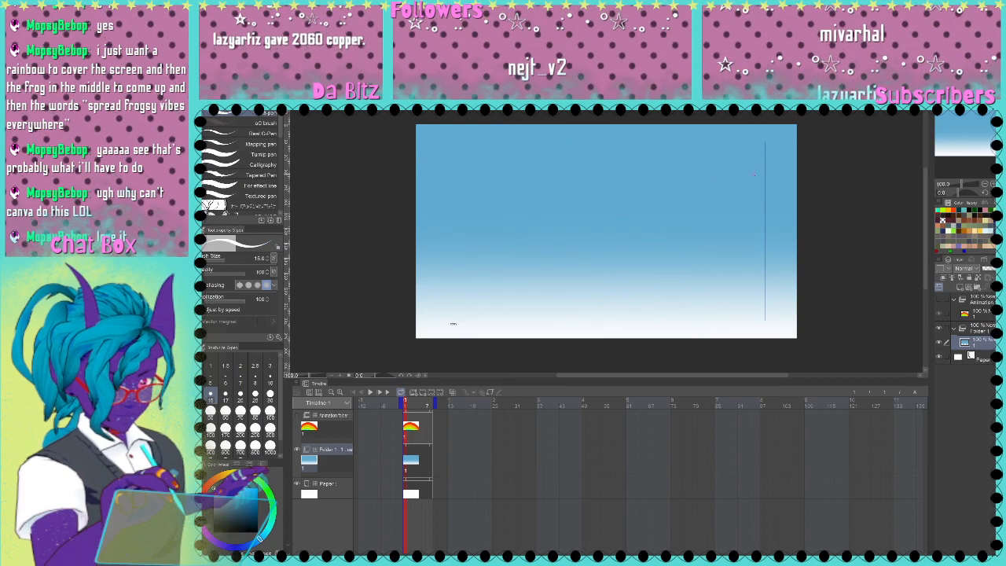
mouse_move(663, 167)
left_mouse_down()
mouse_move(693, 147)
mouse_move(723, 172)
mouse_move(794, 163)
left_mouse_up()
mouse_move(796, 221)
left_mouse_down()
mouse_move(759, 216)
mouse_move(704, 238)
mouse_move(673, 212)
mouse_move(643, 211)
mouse_move(649, 170)
left_mouse_up()
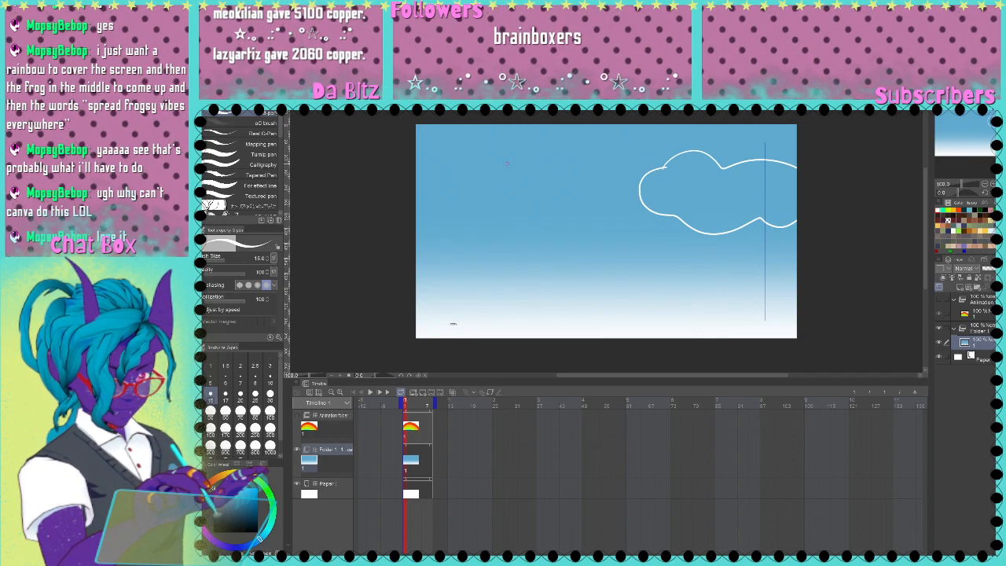
mouse_move(533, 152)
left_mouse_down()
mouse_move(563, 167)
mouse_move(562, 184)
mouse_move(546, 180)
mouse_move(514, 203)
mouse_move(490, 192)
mouse_move(462, 211)
mouse_move(420, 198)
mouse_move(419, 166)
mouse_move(437, 151)
mouse_move(456, 163)
mouse_move(498, 146)
left_mouse_up()
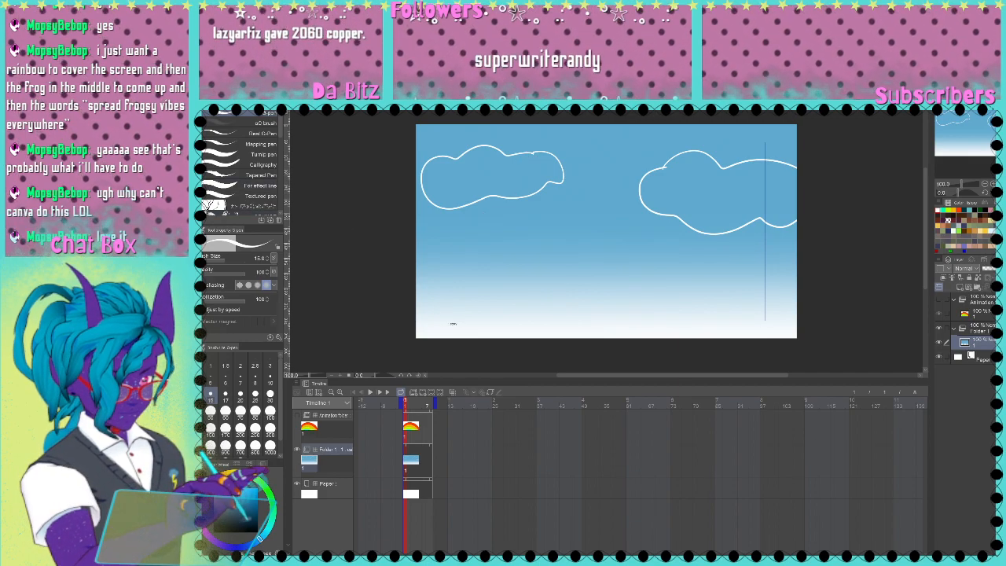
Step: Fill both cloud outlines with white and add another animation folder above the sky's folder
key("g")
left_click(519, 167)
left_click(692, 192)
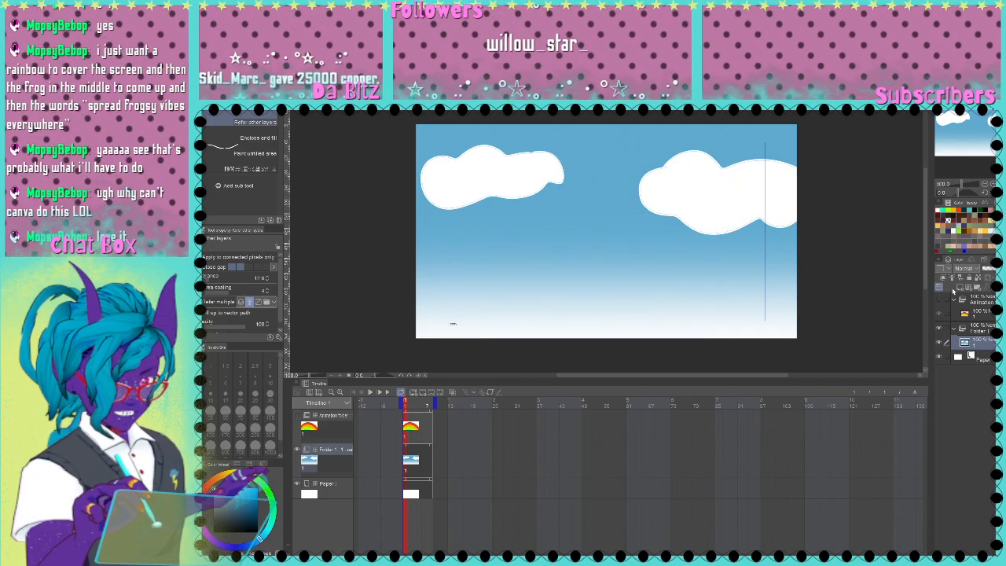
left_click(413, 393)
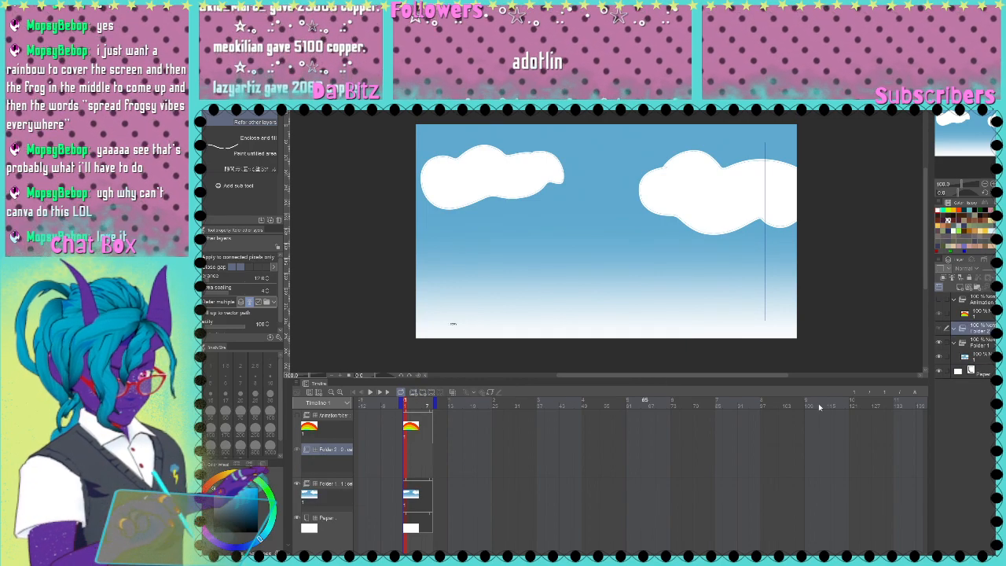
left_click(972, 299)
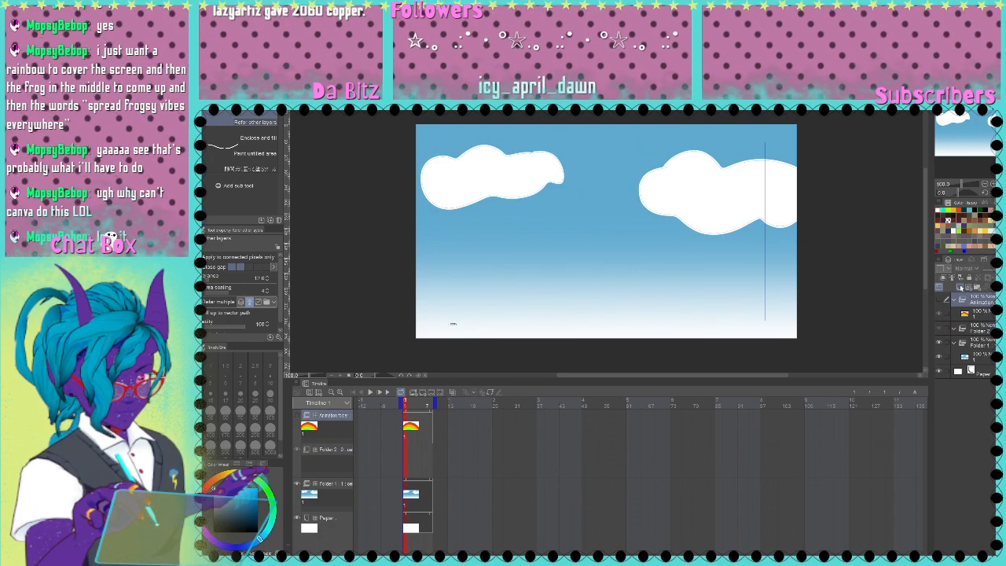
left_click(961, 287)
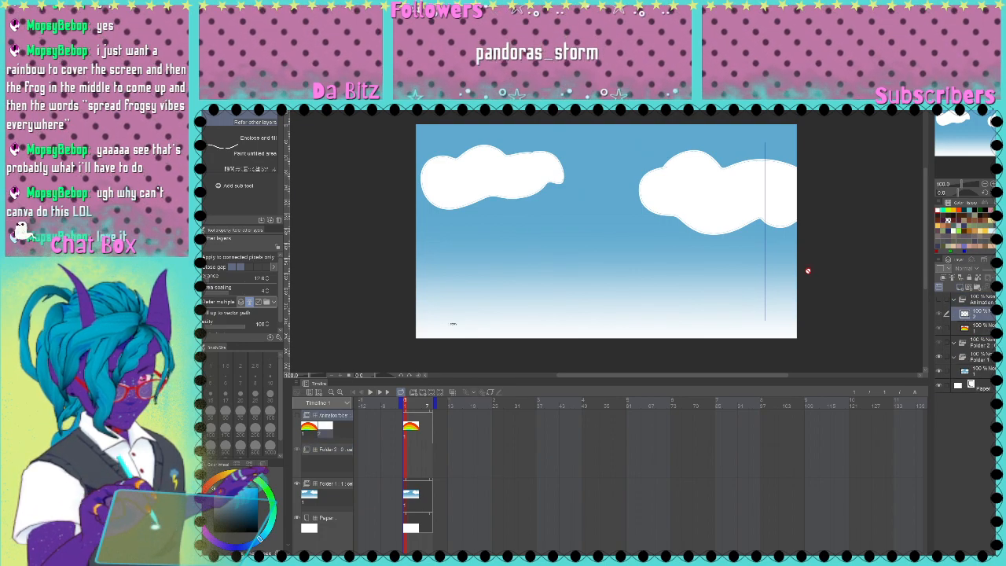
key("ctrl+z")
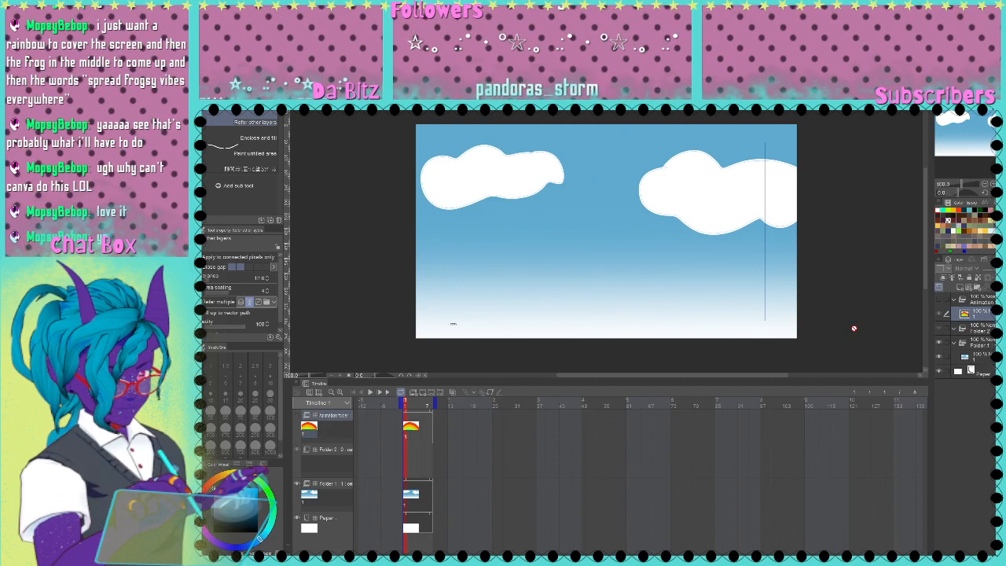
left_click(940, 302)
left_click(939, 331)
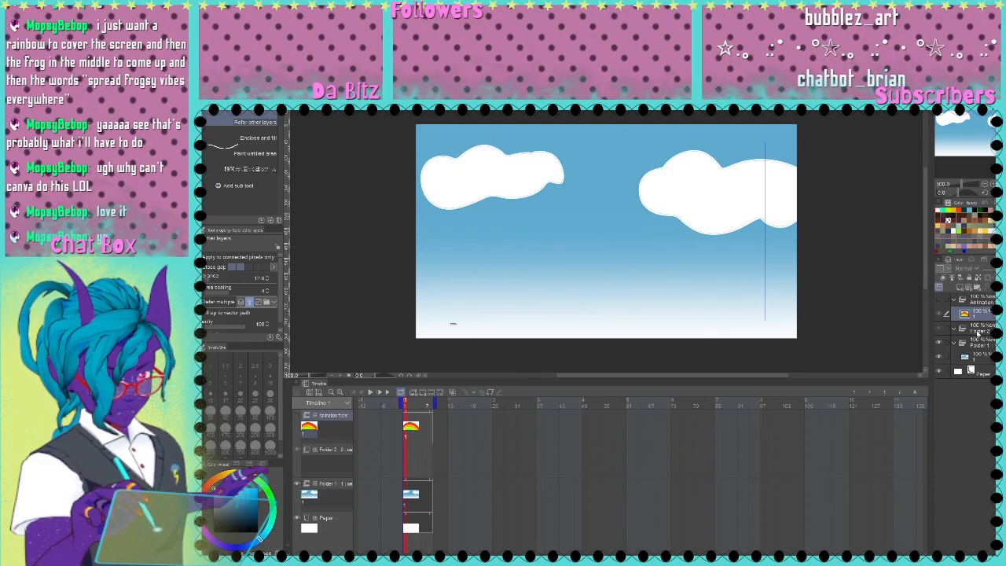
Step: Add a new layer inside Folder 2 and move that folder above the rainbow's folder
left_click(975, 336)
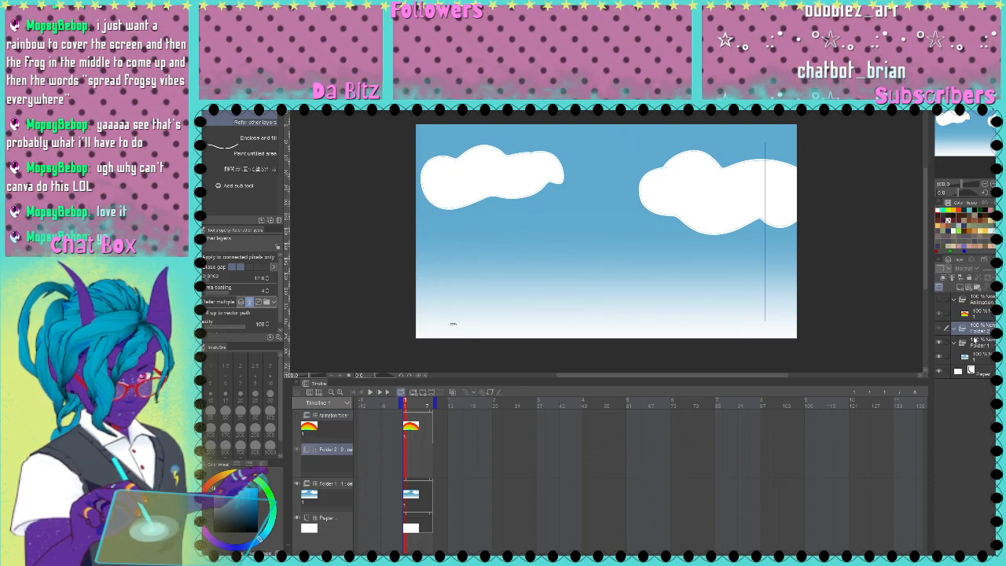
left_click(961, 289)
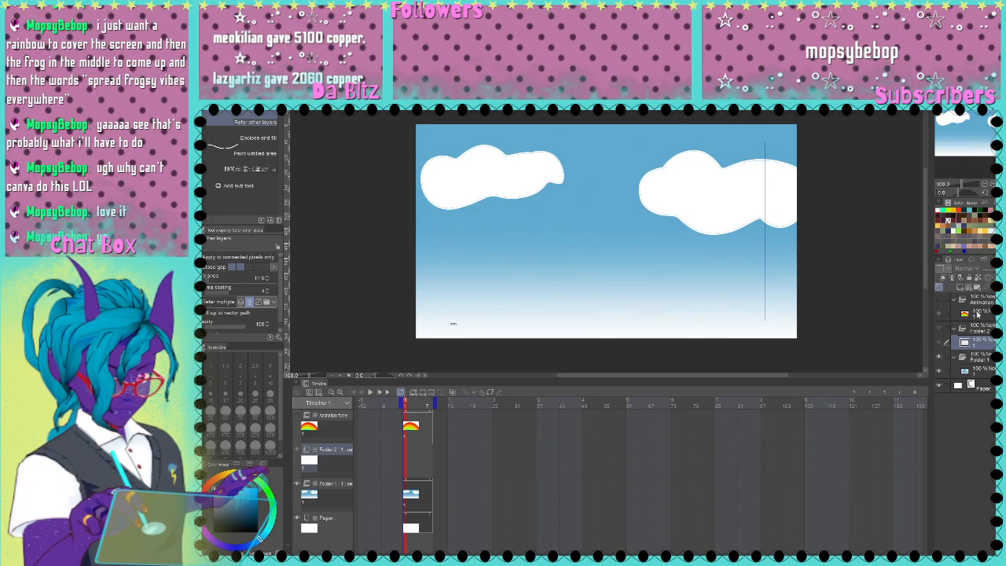
left_click_drag(978, 329, 979, 299)
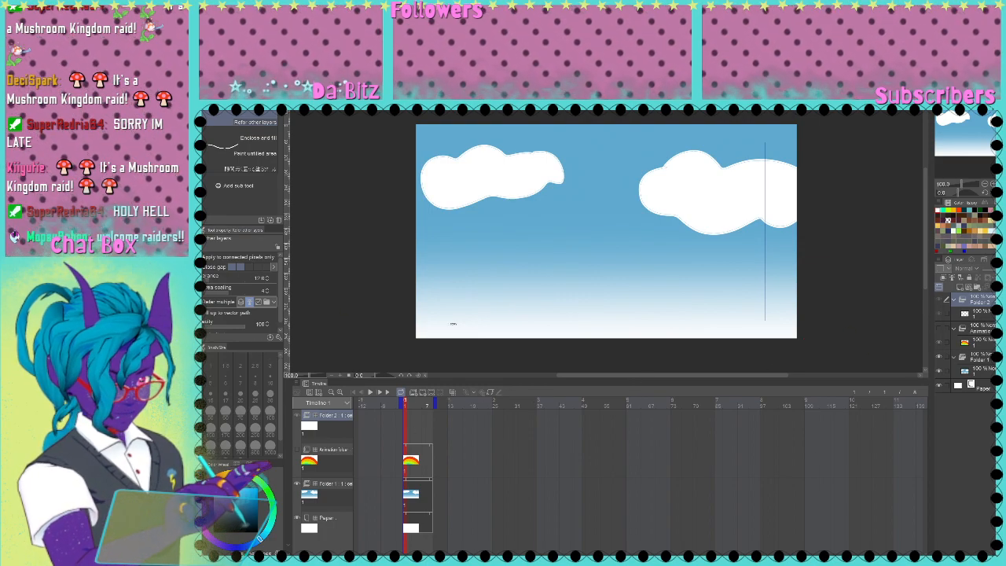
Step: Assign the blank cel 1 of Folder 2 to the first frame of its timeline track
key("p")
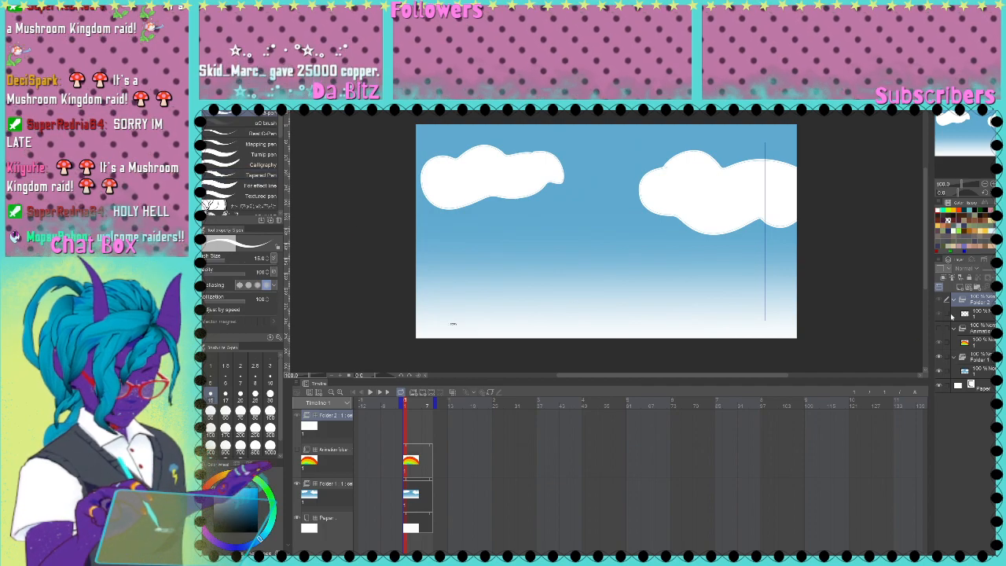
left_click(954, 314)
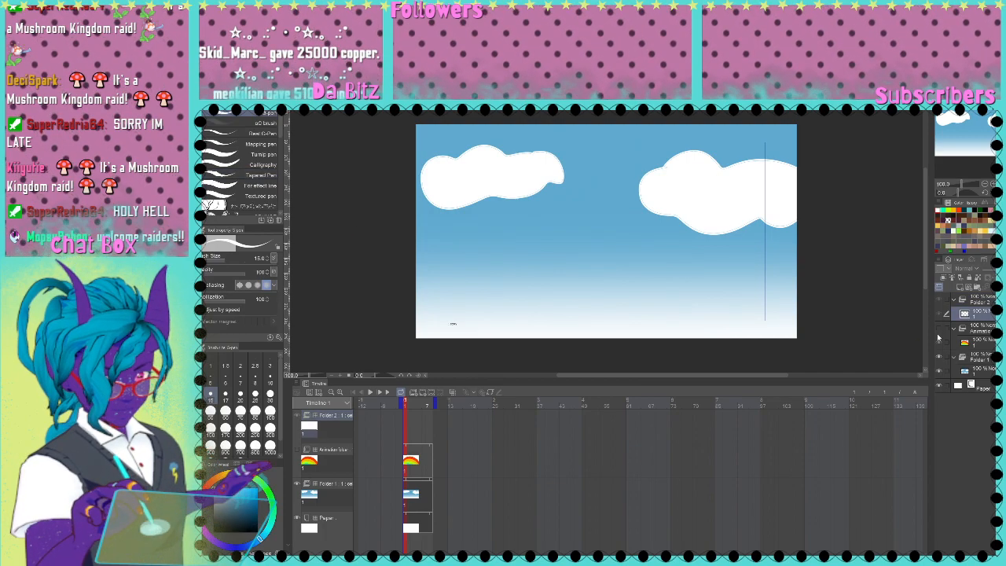
left_click(405, 430)
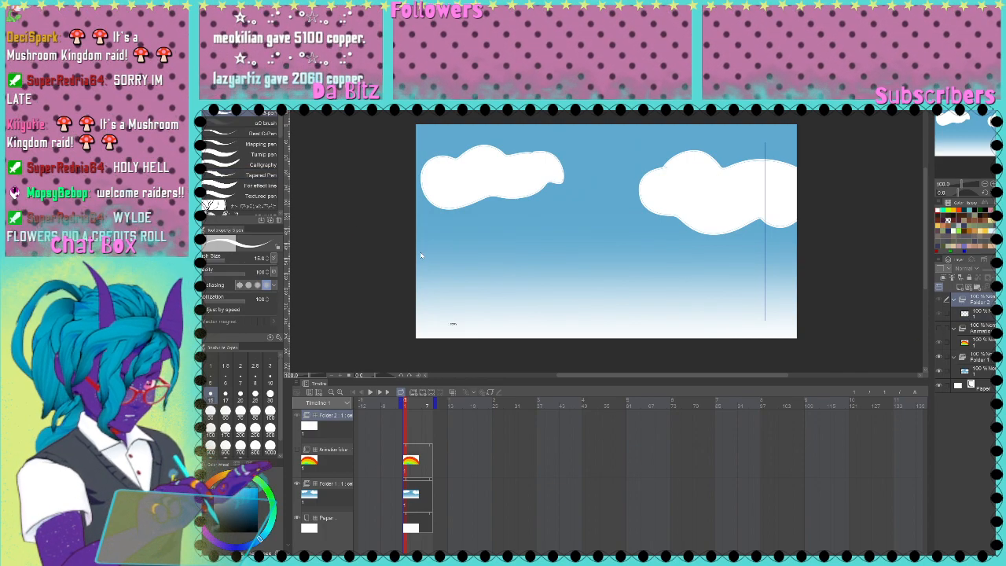
left_click(589, 412)
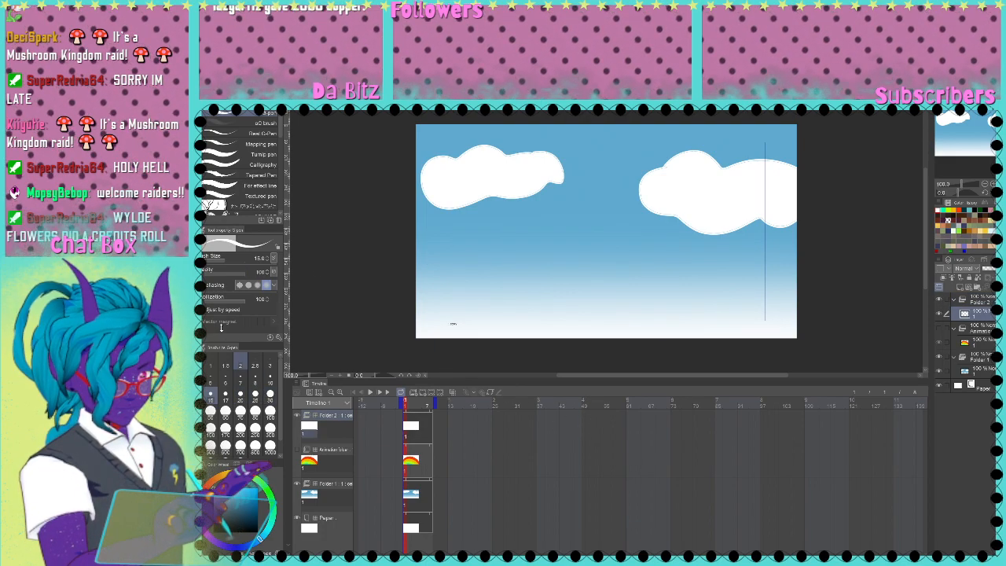
Step: Set the drawing color to a medium green and show the rainbow's folder
left_click(270, 493)
left_click(257, 502)
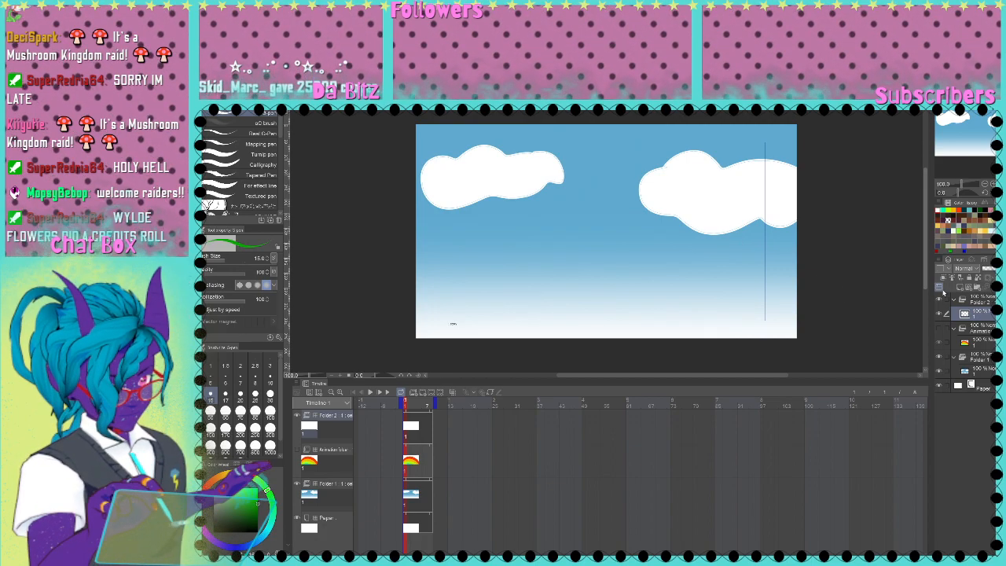
left_click(938, 330)
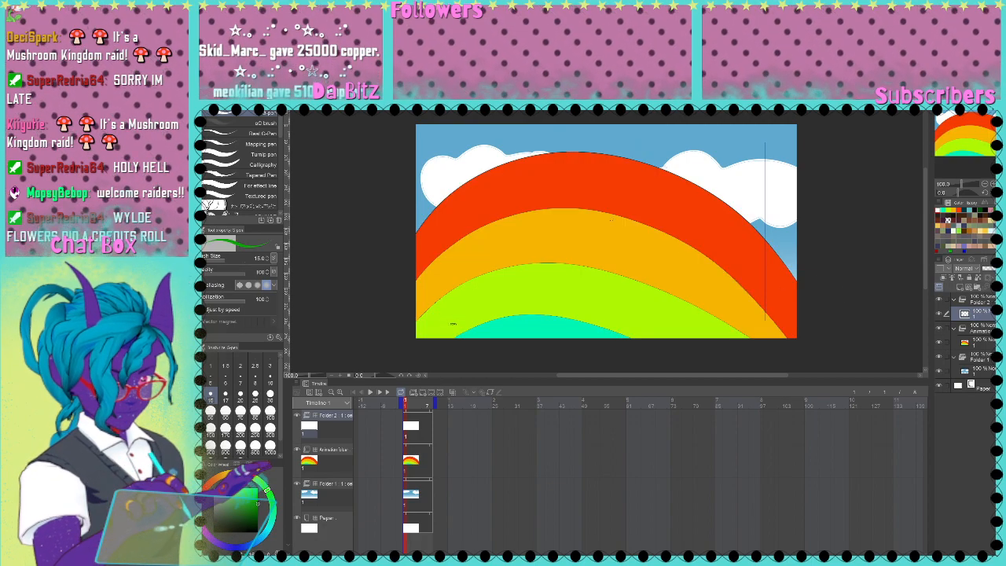
Step: Draw a green frog head outline with two eye bumps over the center of the rainbow's red and amber bands
mouse_move(574, 190)
left_mouse_down()
mouse_move(614, 183)
mouse_move(635, 208)
mouse_move(673, 193)
mouse_move(716, 206)
mouse_move(725, 232)
mouse_move(717, 251)
mouse_move(668, 263)
left_mouse_up()
key("ctrl+z")
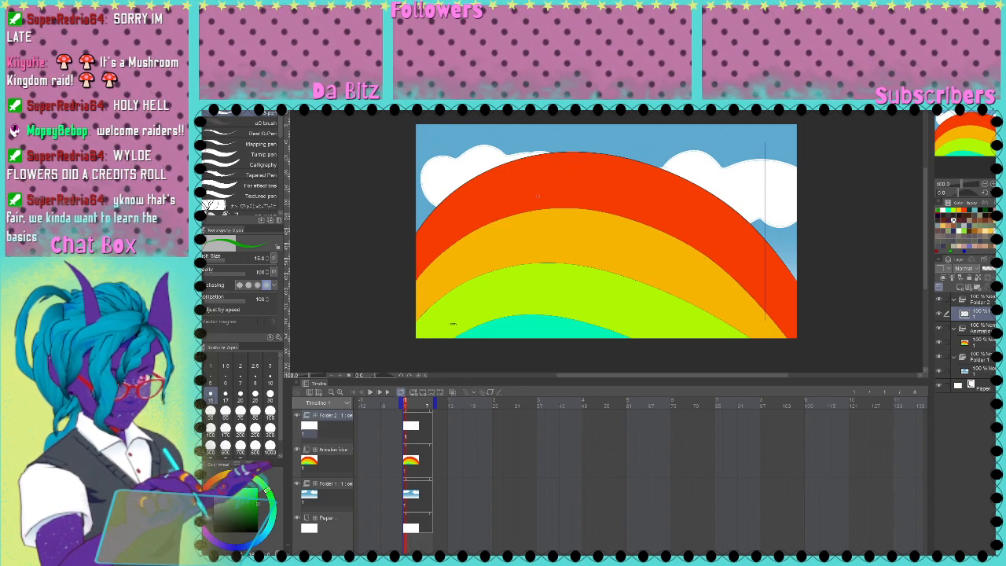
mouse_move(548, 187)
left_mouse_down()
mouse_move(612, 171)
mouse_move(671, 201)
left_mouse_up()
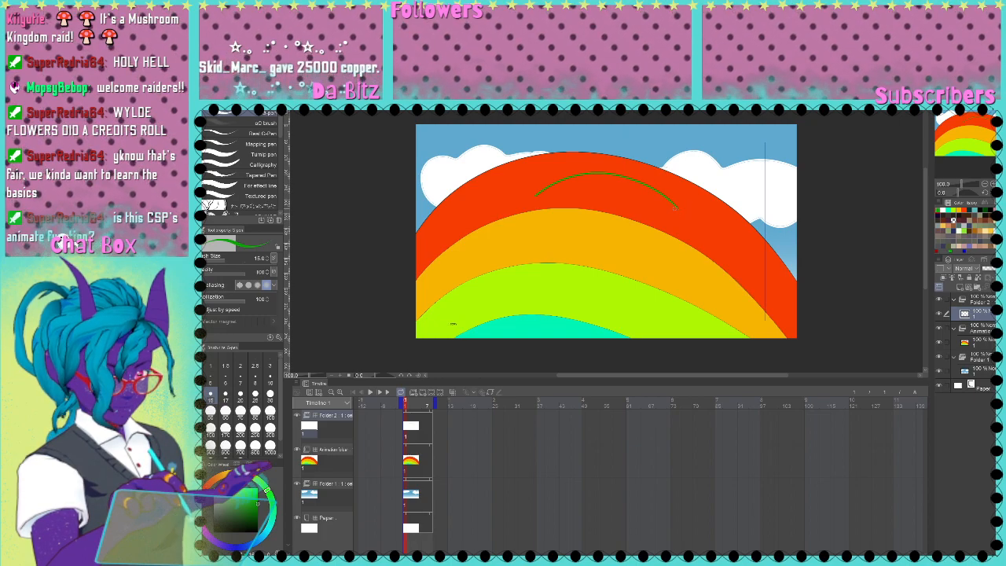
left_click_drag(682, 202, 678, 210)
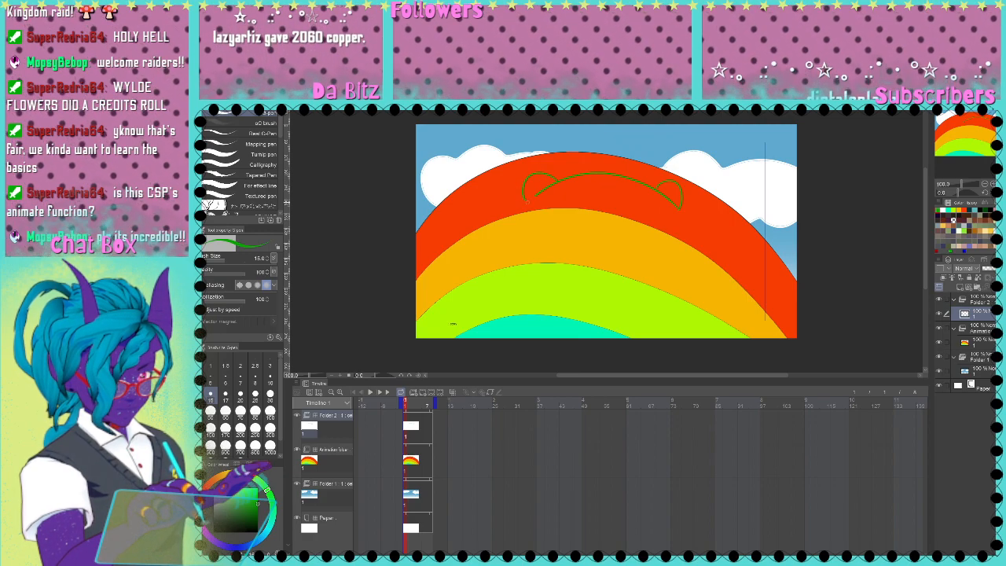
mouse_move(525, 203)
left_mouse_down()
mouse_move(526, 229)
mouse_move(554, 253)
mouse_move(588, 263)
mouse_move(675, 237)
left_mouse_up()
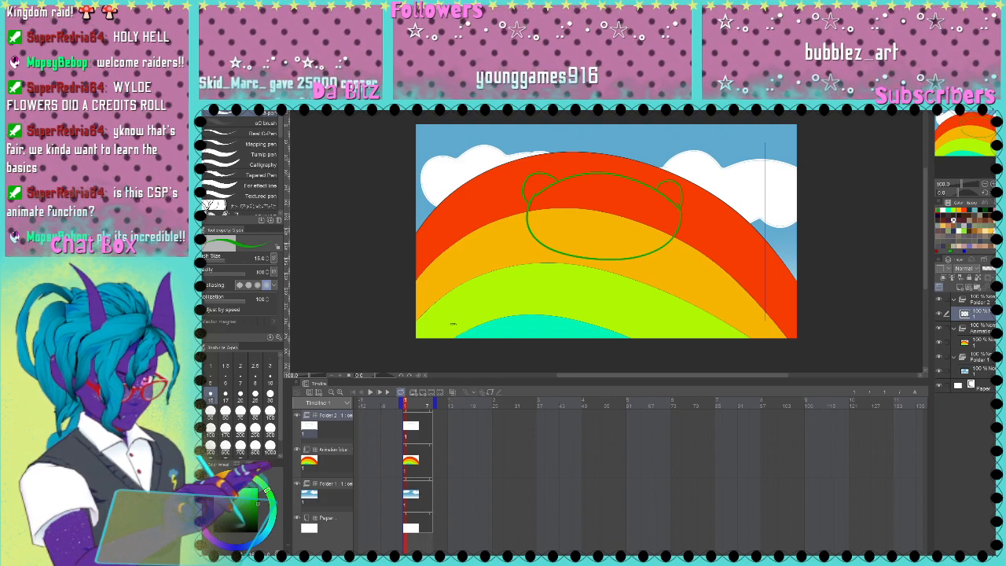
Step: Fill the frog's head and both eye bumps with green
key("g")
left_click(617, 207)
left_click(553, 182)
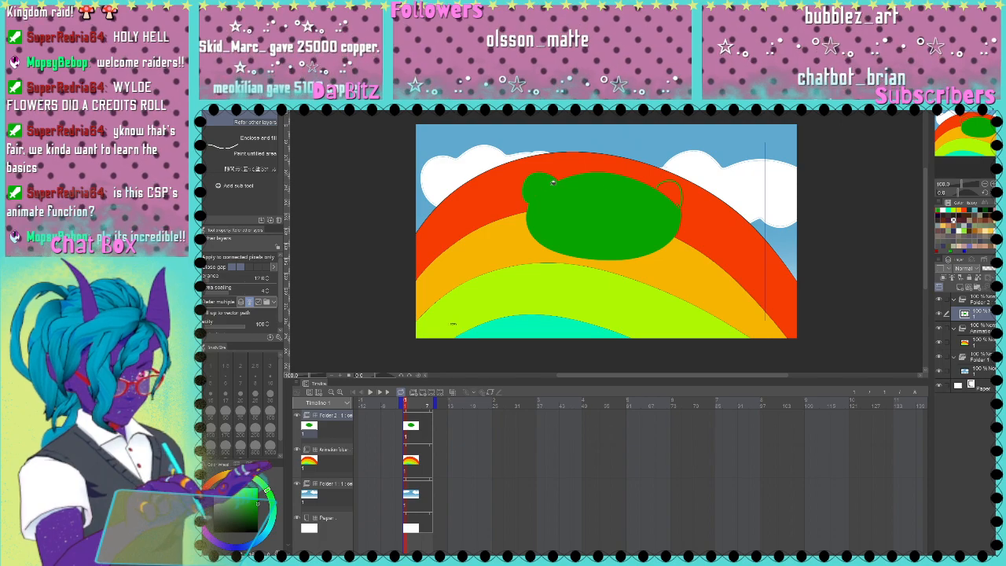
left_click(670, 195)
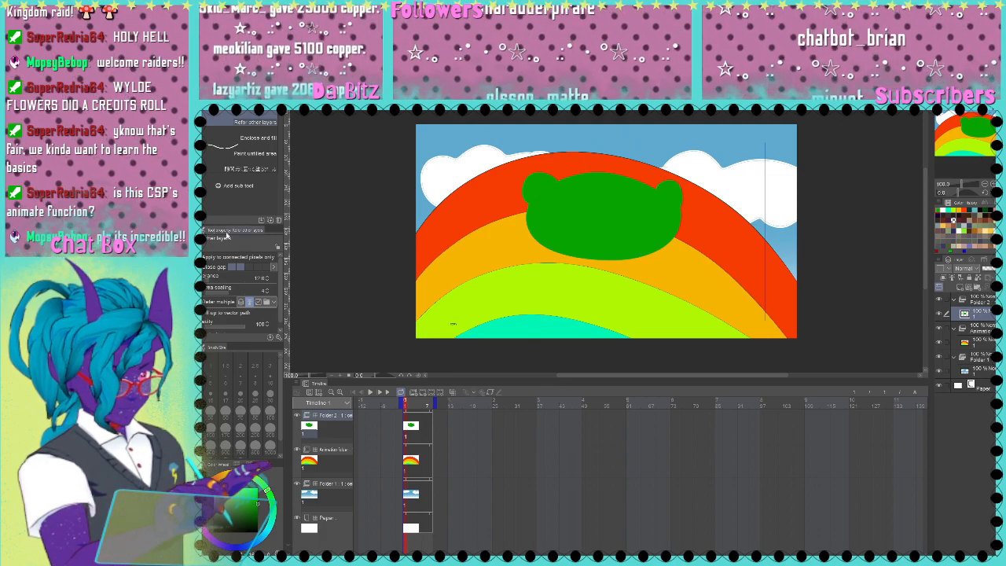
Step: Draw a dark green curved smile on the frog's face and a small cross-shaped eye on each eye bump
key("p")
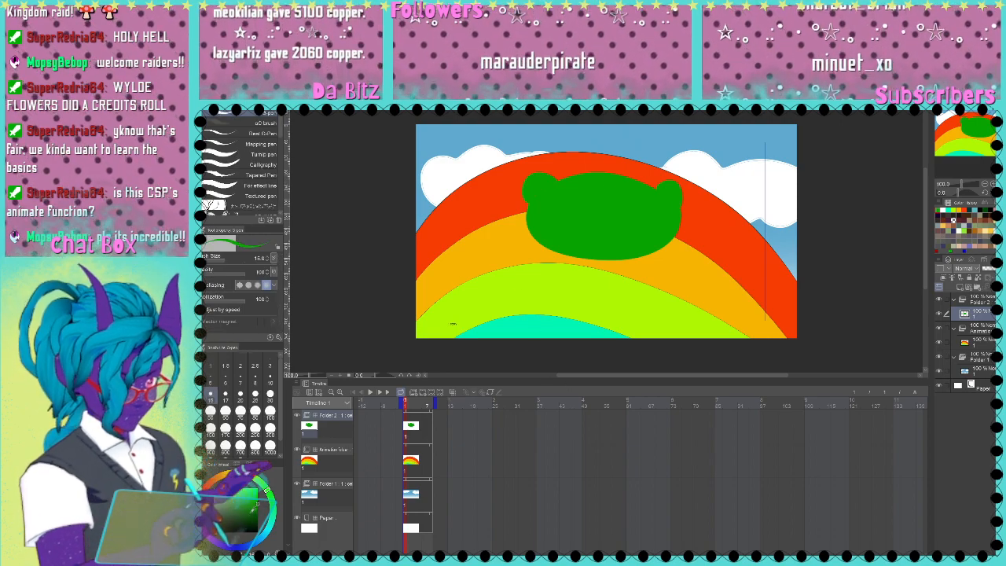
mouse_move(564, 228)
left_mouse_down()
mouse_move(598, 242)
mouse_move(641, 230)
left_mouse_up()
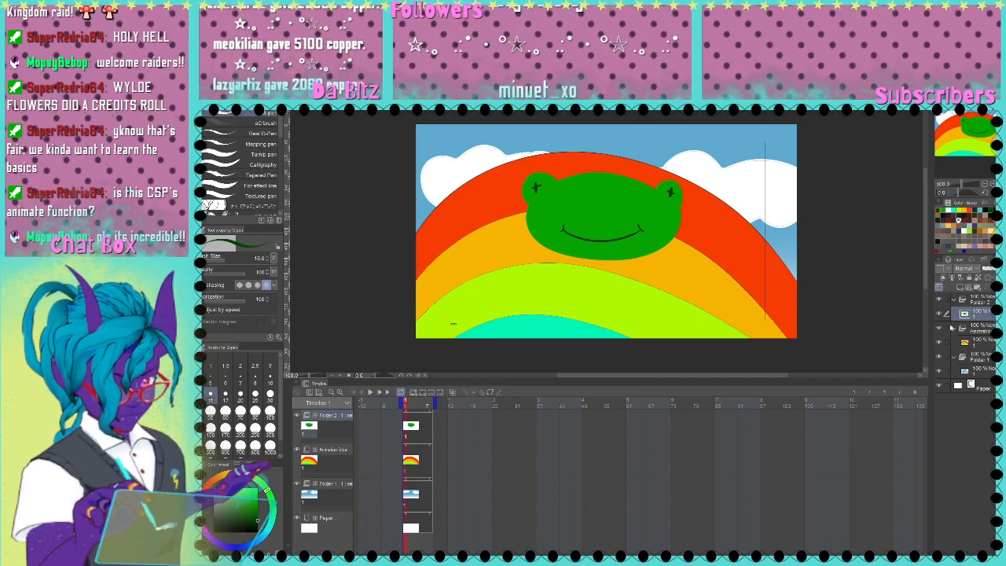
left_click(940, 315)
left_click(939, 314)
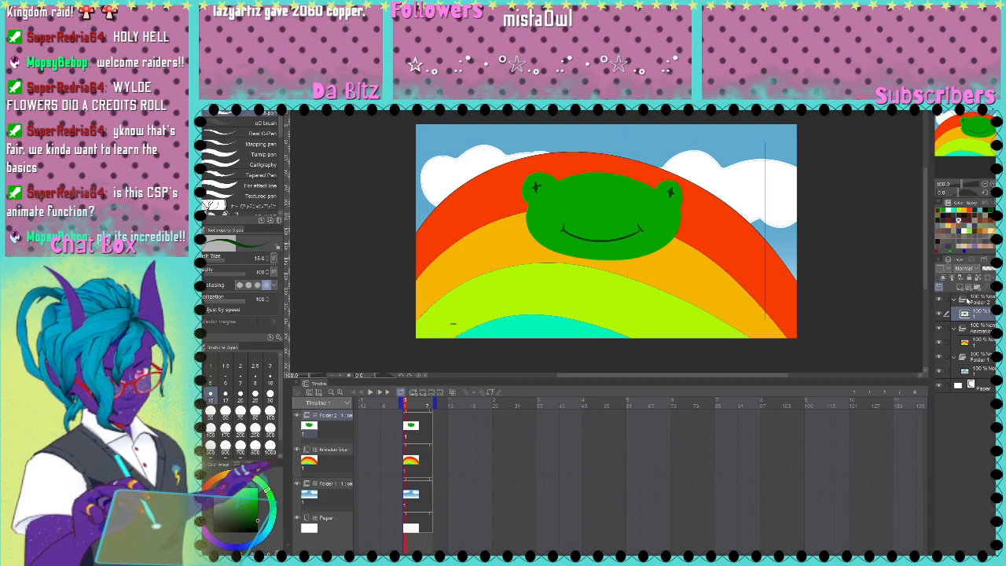
Step: Add a new animation folder above the frog's folder and create a blank cel inside it
left_click(948, 303)
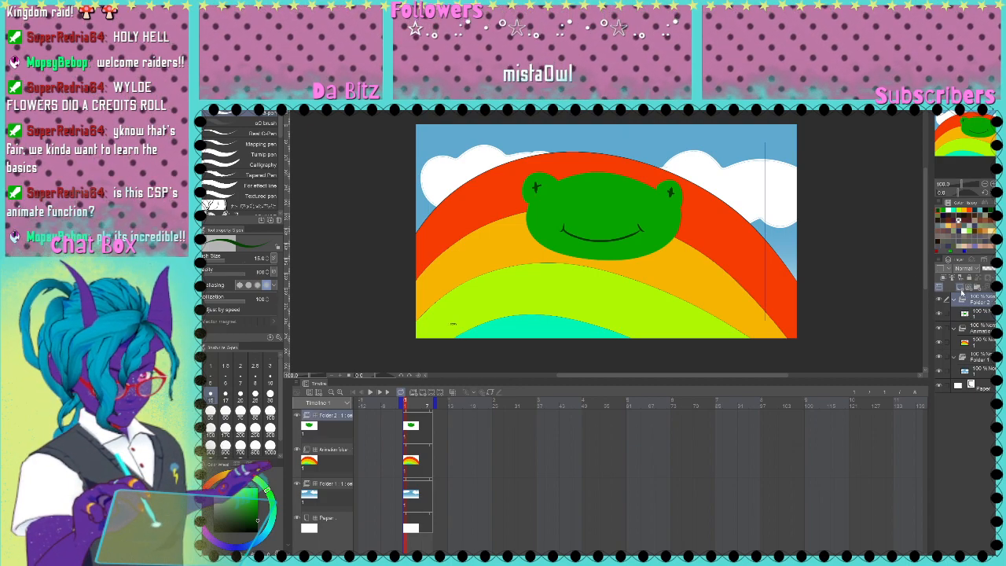
left_click(413, 393)
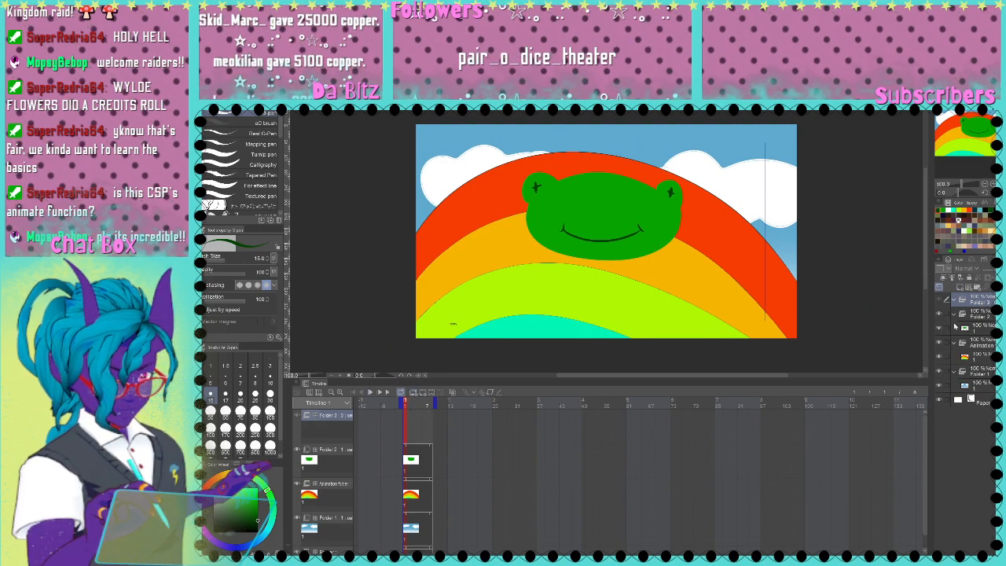
left_click(960, 287)
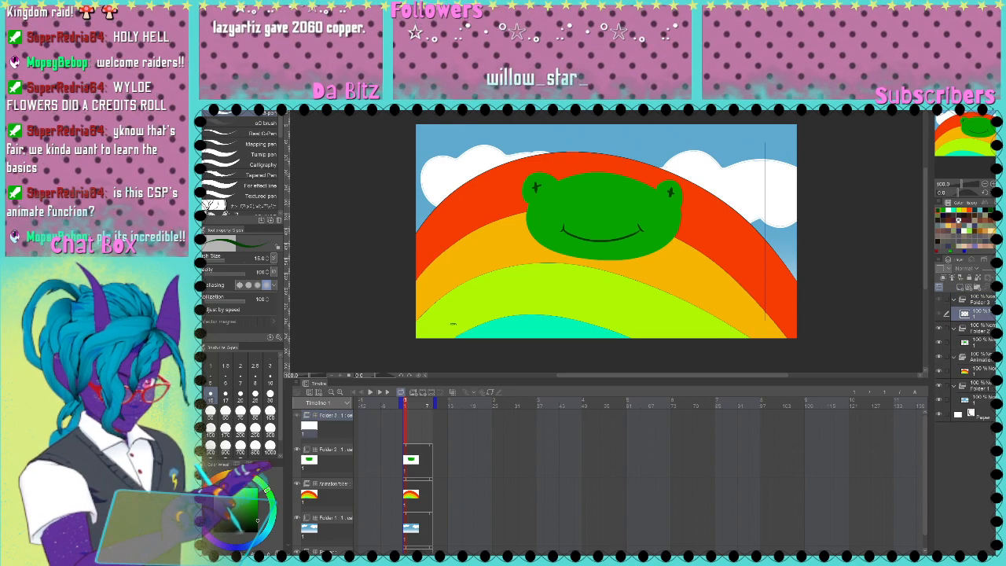
Step: Add left-aligned horizontal text reading "Spred Froggy Vibes Everywhere!" just below the frog's head
key("t")
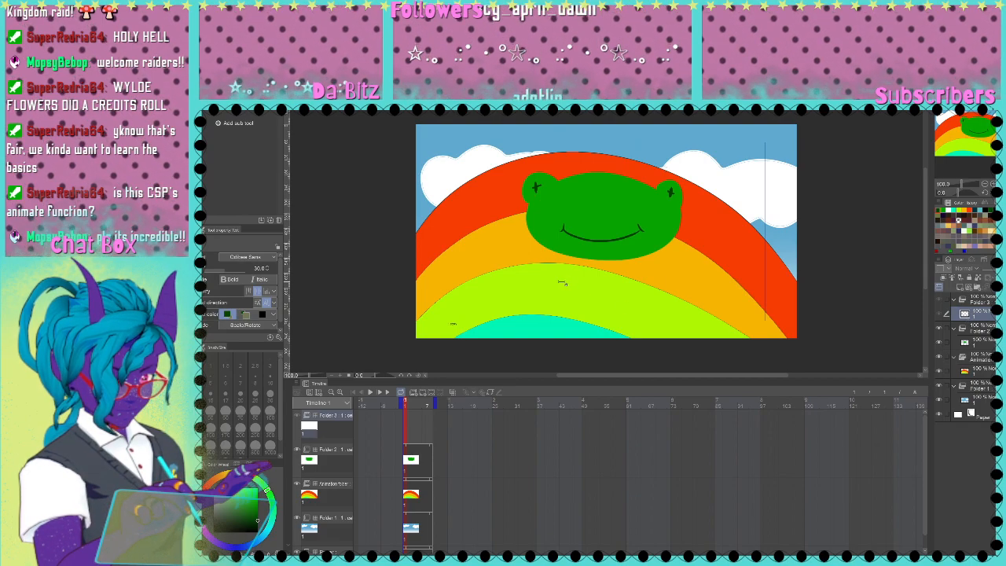
left_click(250, 292)
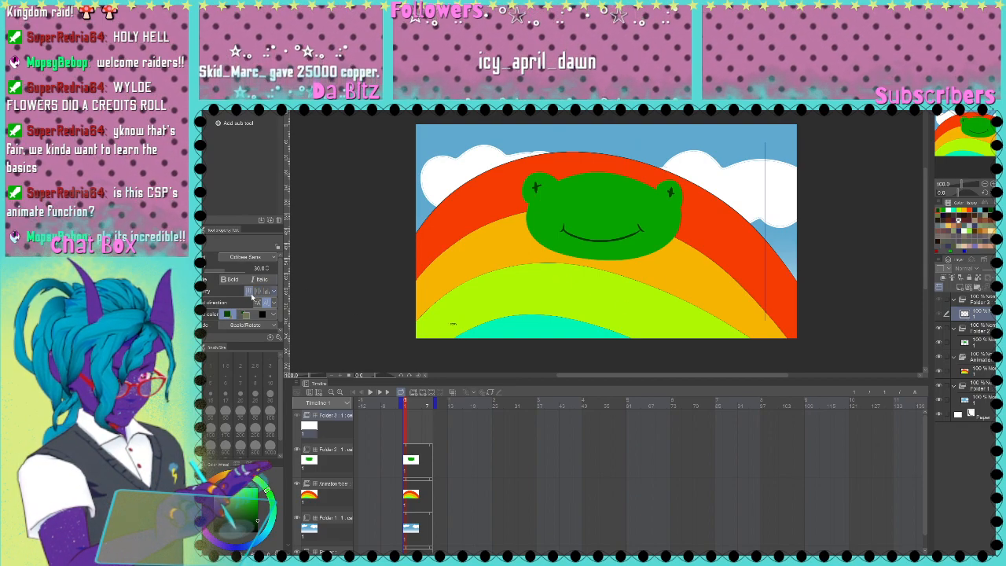
left_click(259, 304)
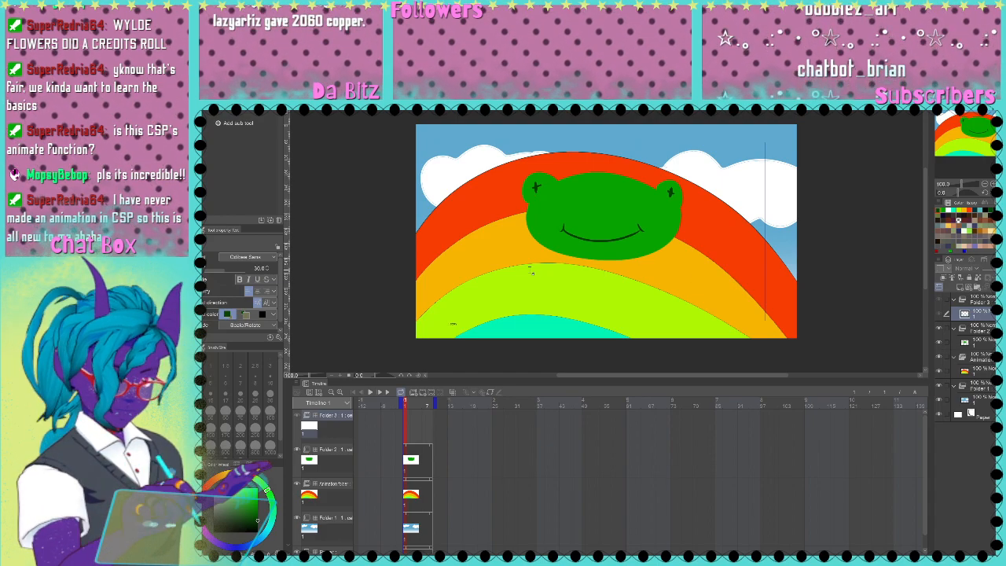
left_click(531, 271)
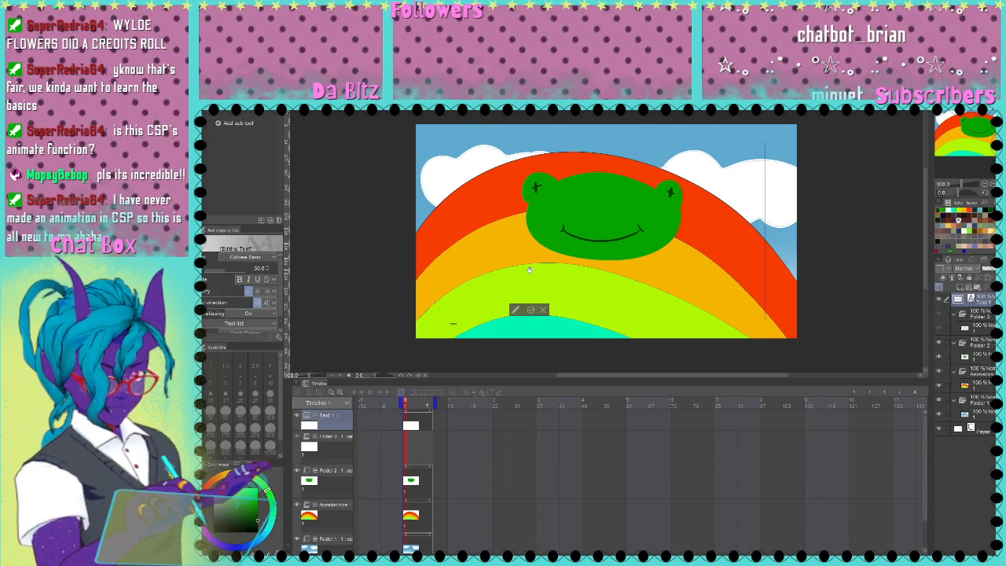
type("Spred Froggy Vibes Everywhere")
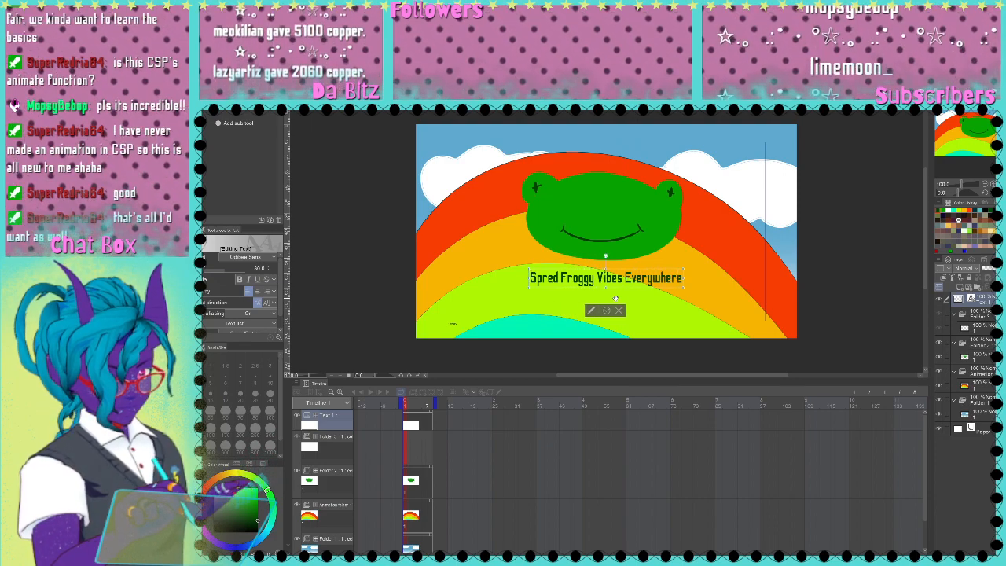
type("!")
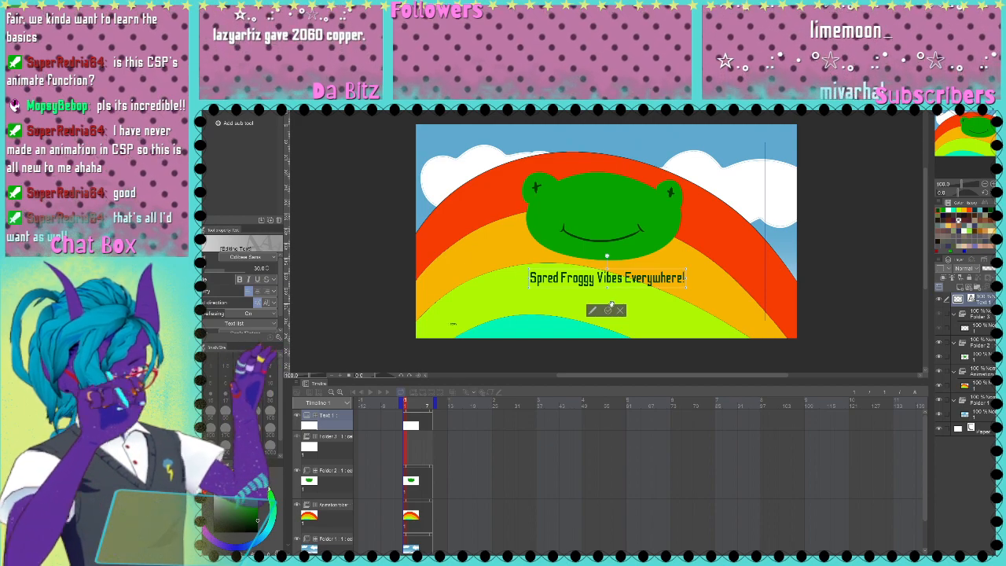
left_click(607, 312)
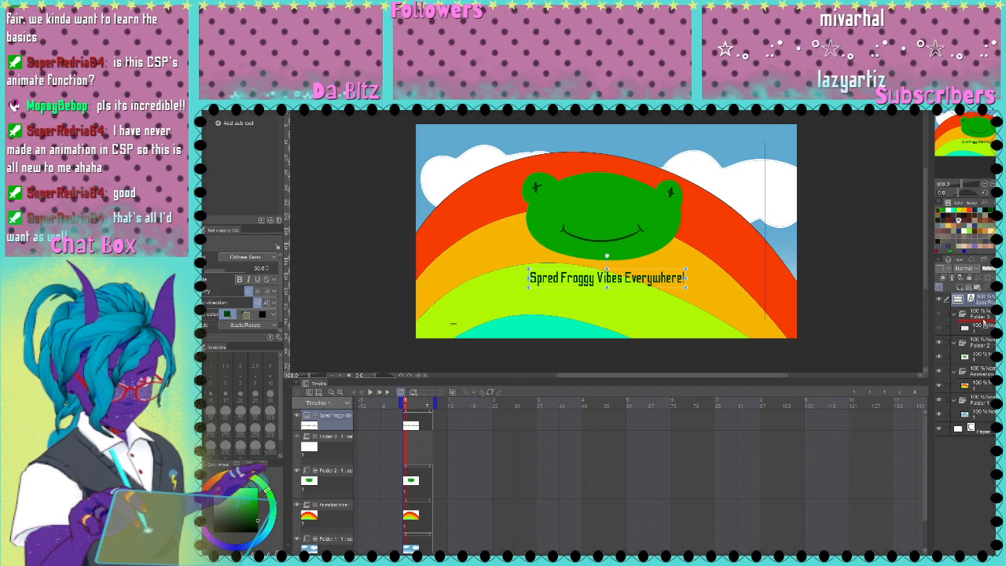
Step: Move the text layer into Folder 3 and assign it as the cel at the first frame of that track
left_click_drag(984, 323, 981, 325)
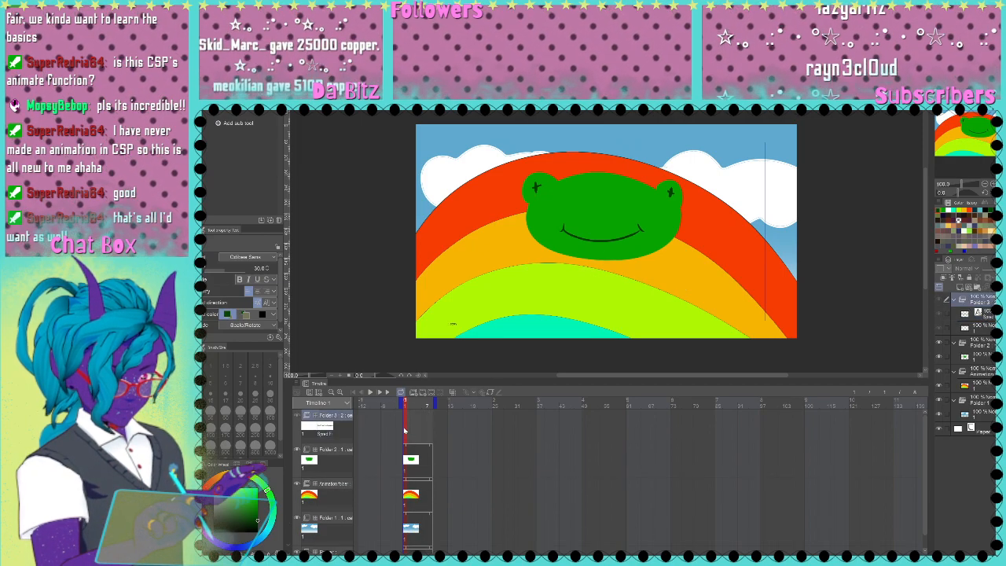
left_click(426, 265)
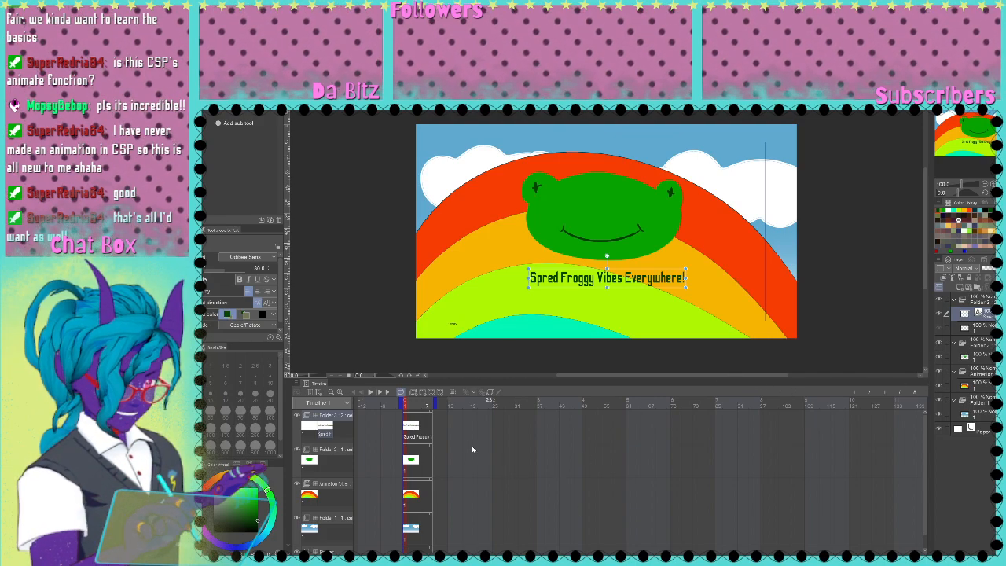
Step: Extend the timeline and the clips of the text, frog, rainbow and sky folders together to frame 24
left_click(430, 409)
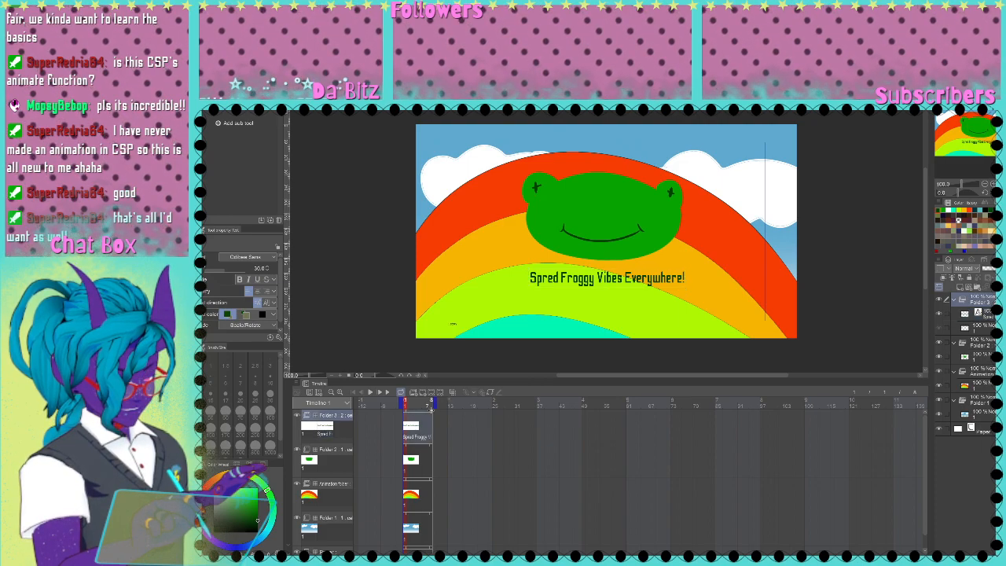
left_click(432, 446, "shift")
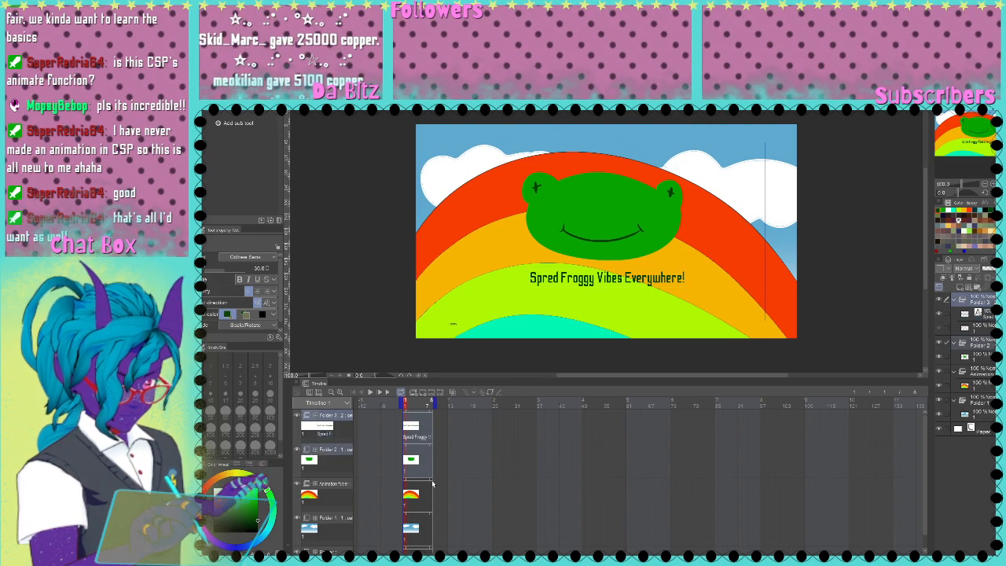
left_click(427, 504, "shift")
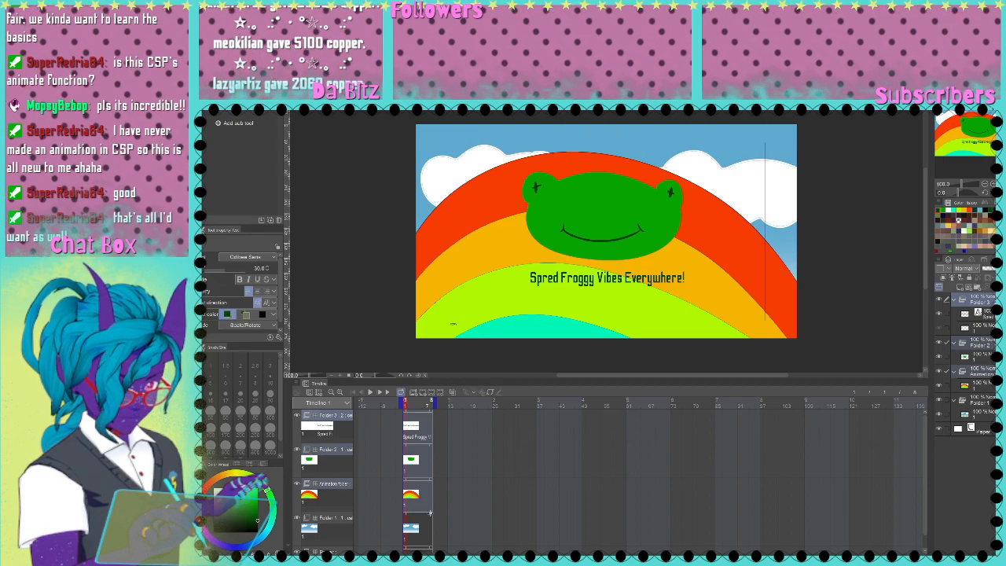
left_click(429, 525, "shift")
left_click_drag(926, 250, 926, 266)
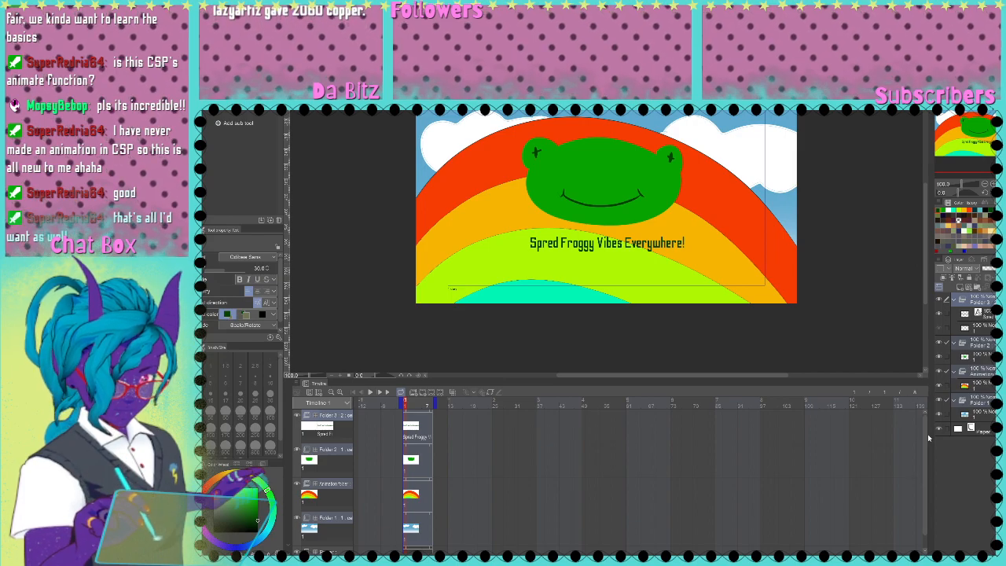
mouse_move(438, 402)
left_mouse_down()
mouse_move(431, 412)
mouse_move(510, 417)
left_mouse_up()
left_click_drag(534, 418, 494, 418)
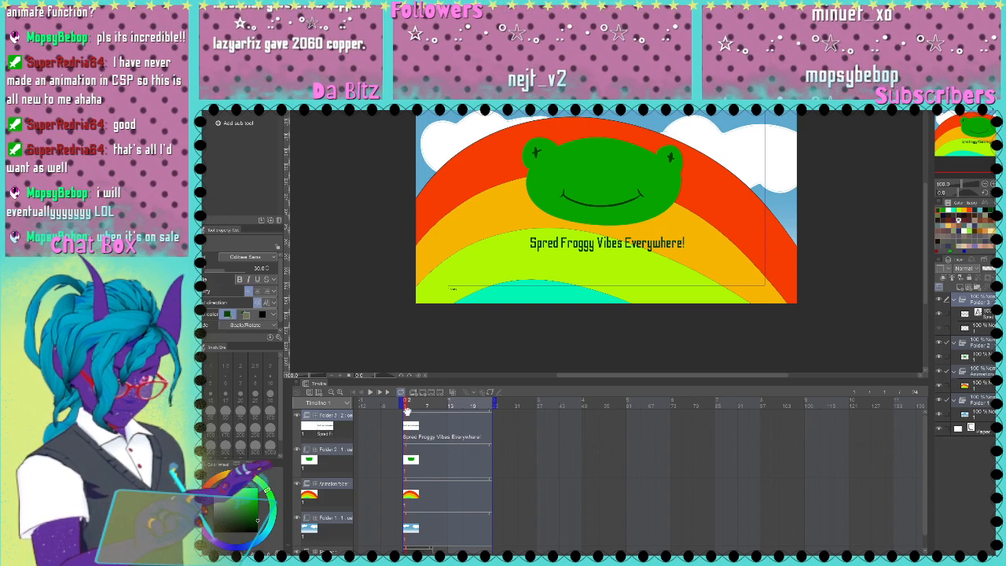
Step: Enable keyframe editing on the text, frog, rainbow and sky animation folders
left_click(521, 470)
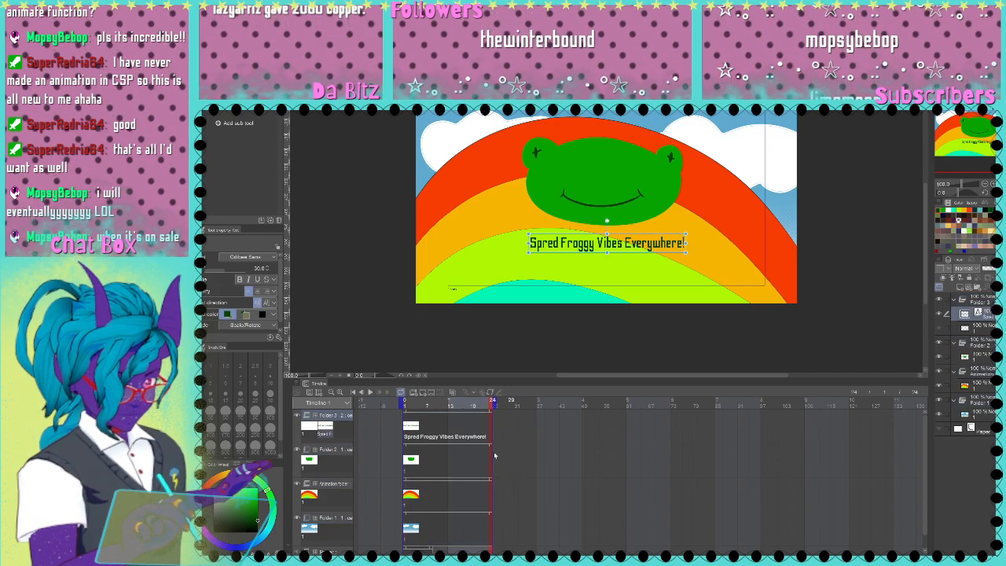
left_click(452, 411)
left_click(450, 405)
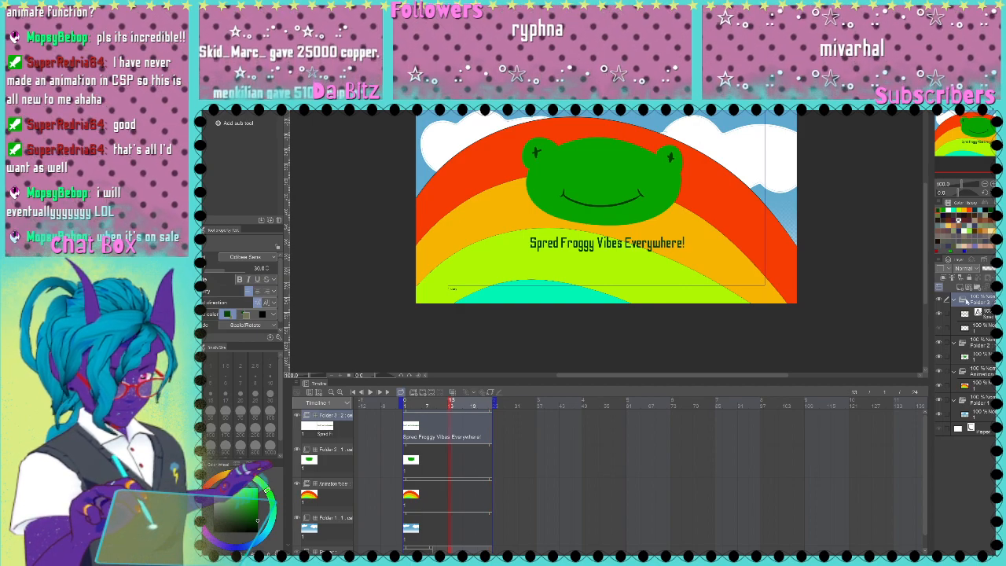
left_click(490, 394)
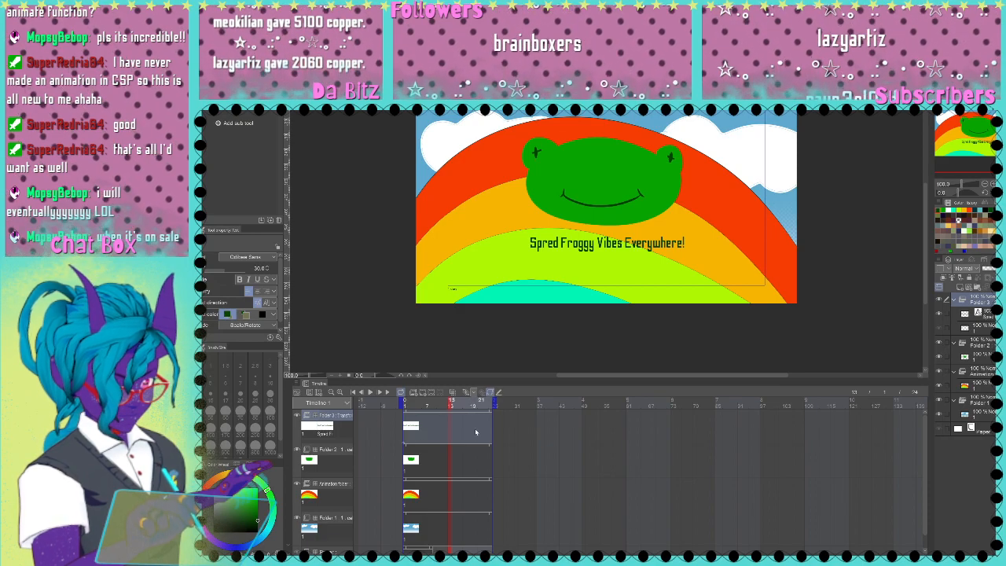
left_click(443, 457)
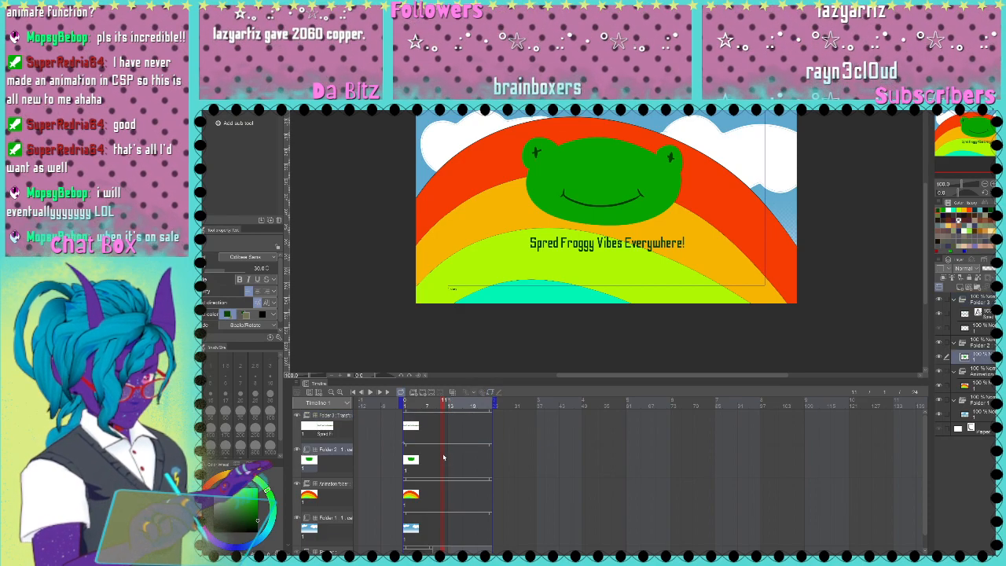
left_click(489, 393)
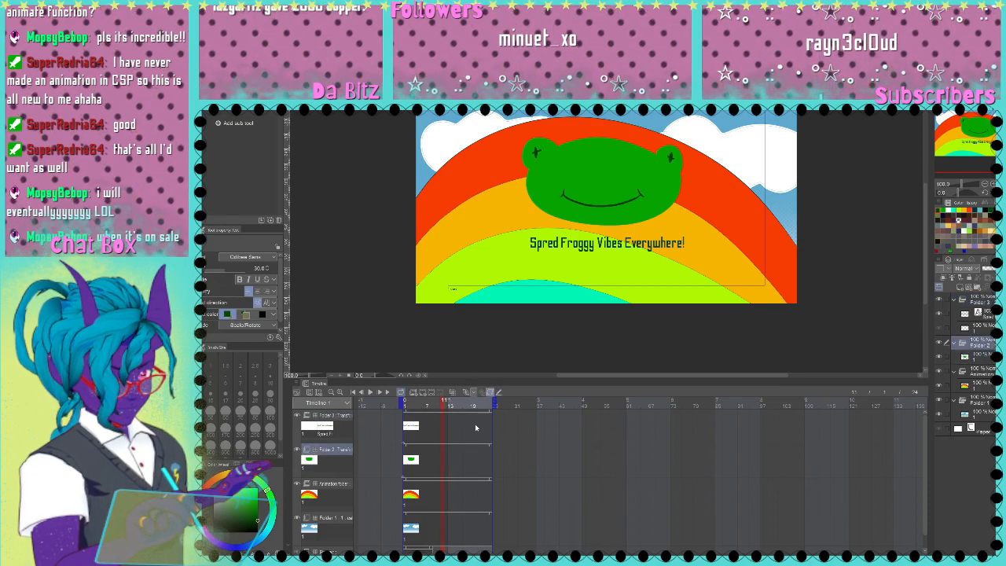
left_click(456, 499)
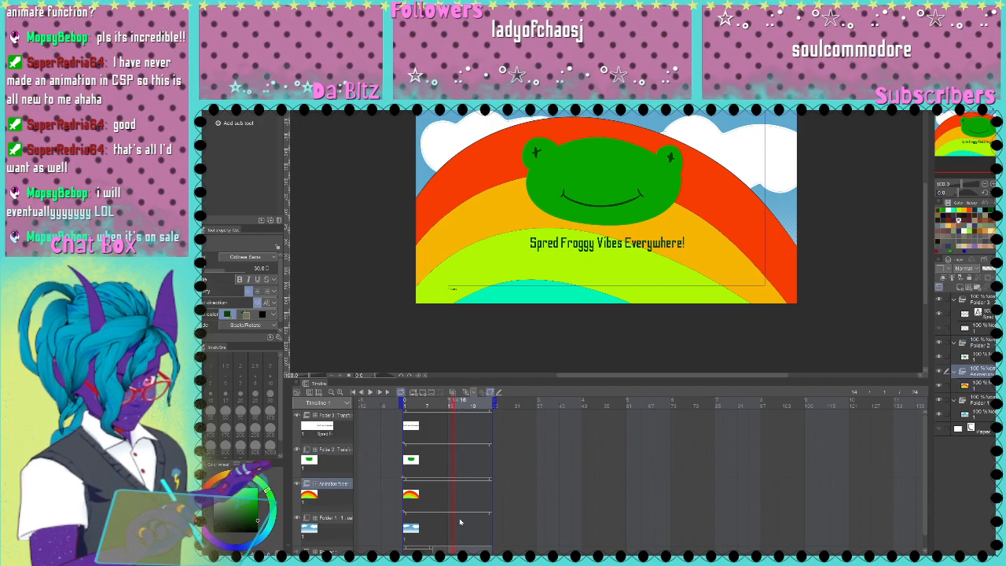
left_click(490, 392)
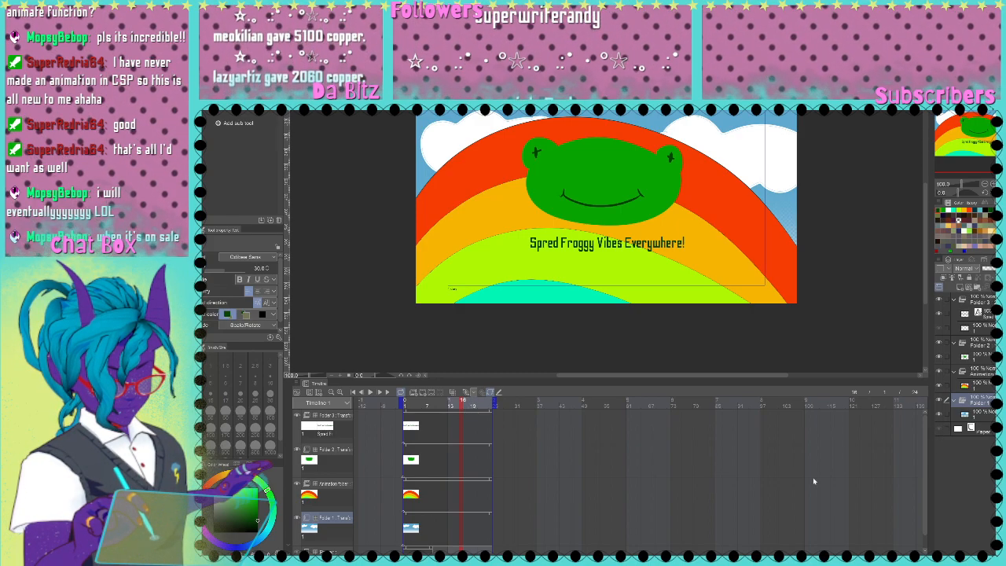
Step: Add a keyframe at frame 15 to each of the text, frog, rainbow and sky tracks
scroll(386, 500, "down", 1)
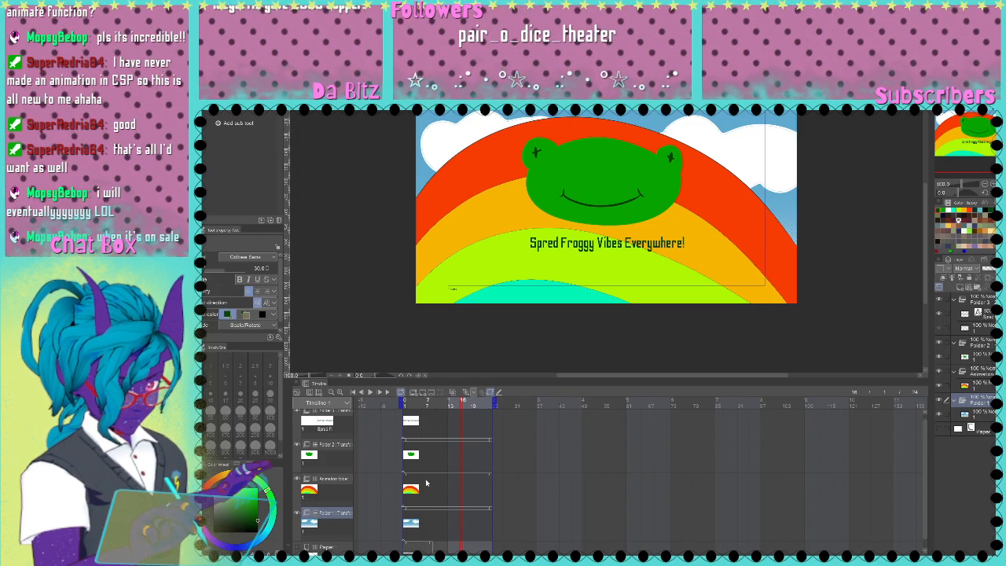
scroll(424, 431, "up", 1)
left_click(423, 425)
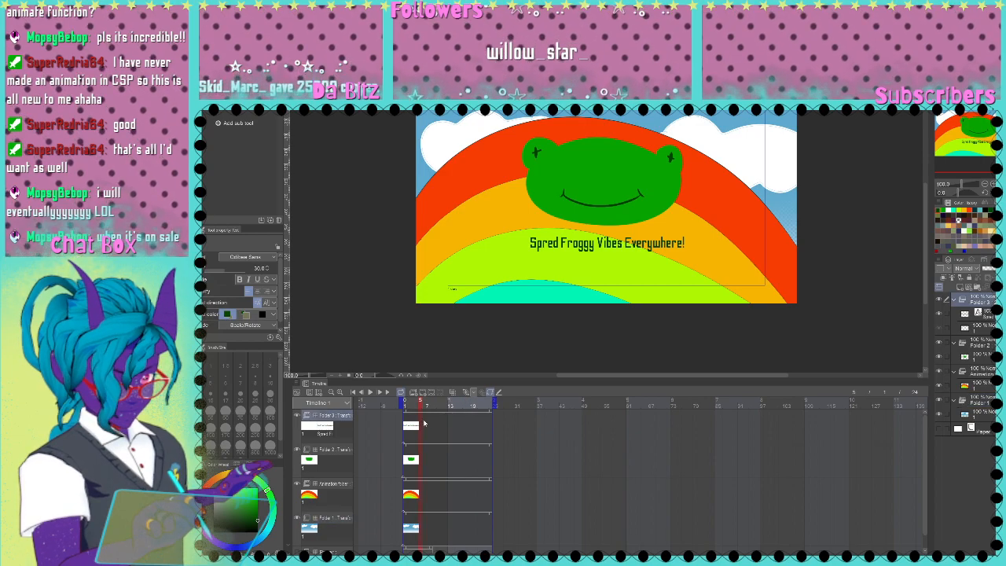
left_click(455, 419)
left_click(457, 420)
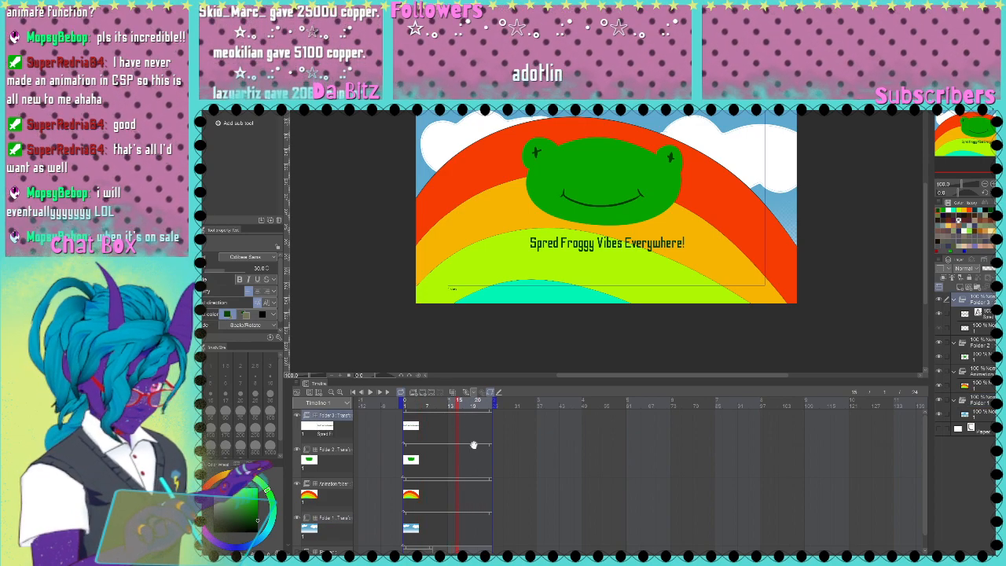
left_click(468, 393)
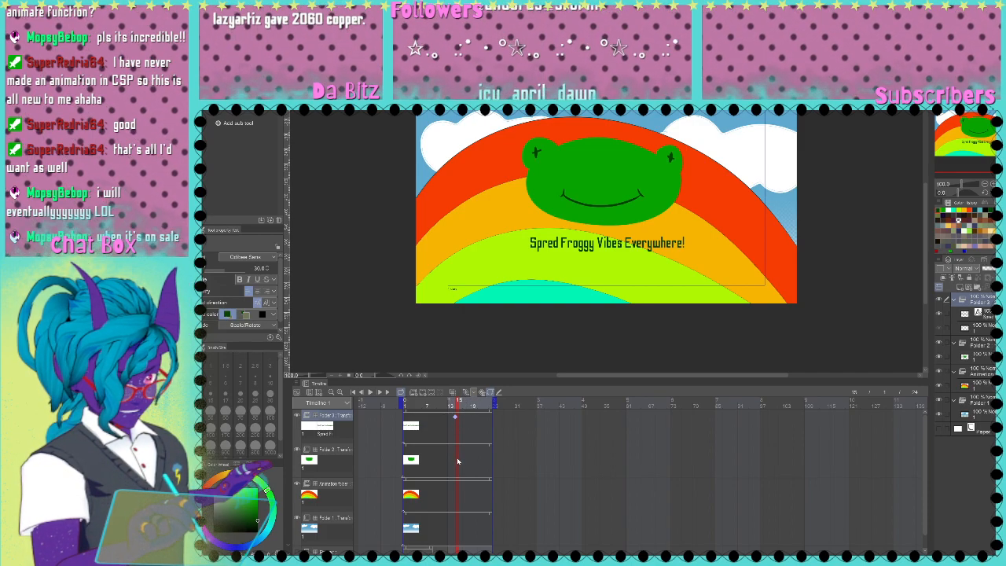
left_click(456, 458)
left_click(467, 393)
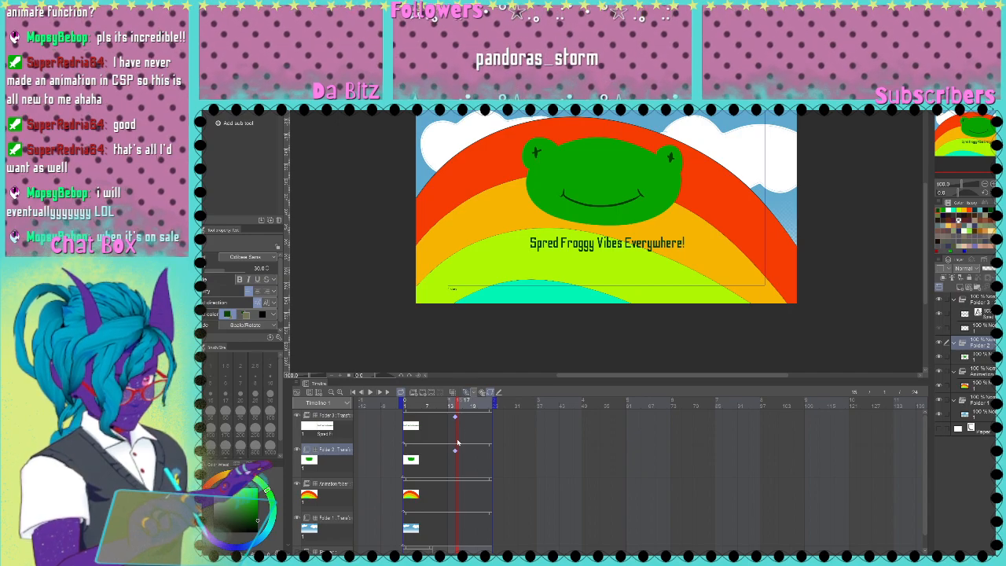
left_click(456, 489)
left_click(468, 393)
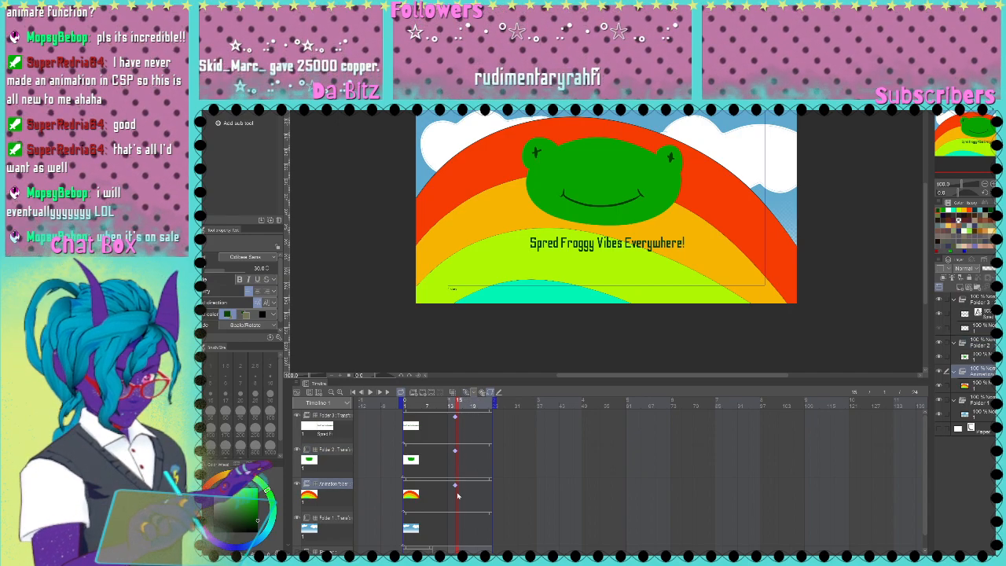
left_click(456, 520)
left_click(468, 393)
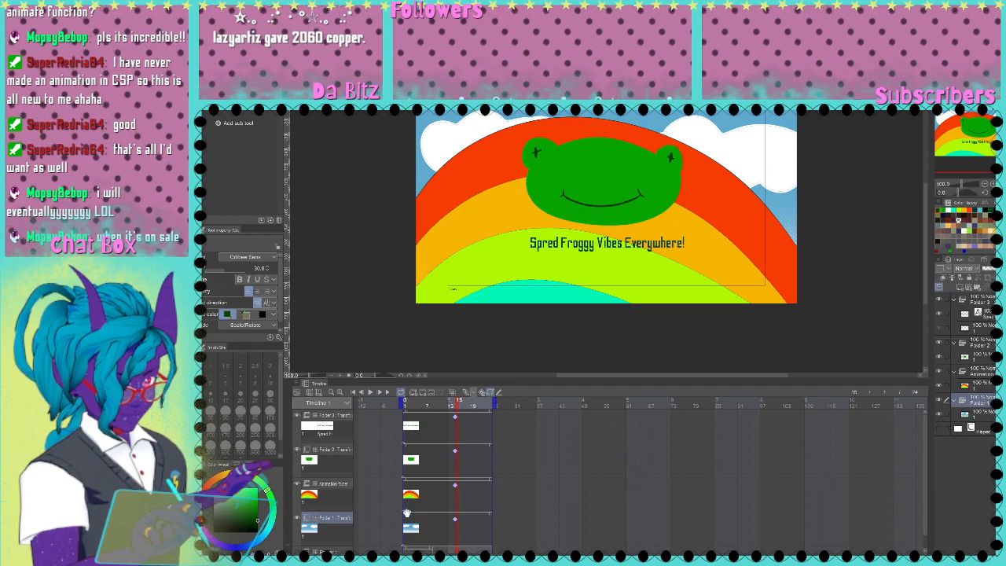
Step: Toggle the rainbow folder's visibility off and back on in the timeline
left_click(298, 486)
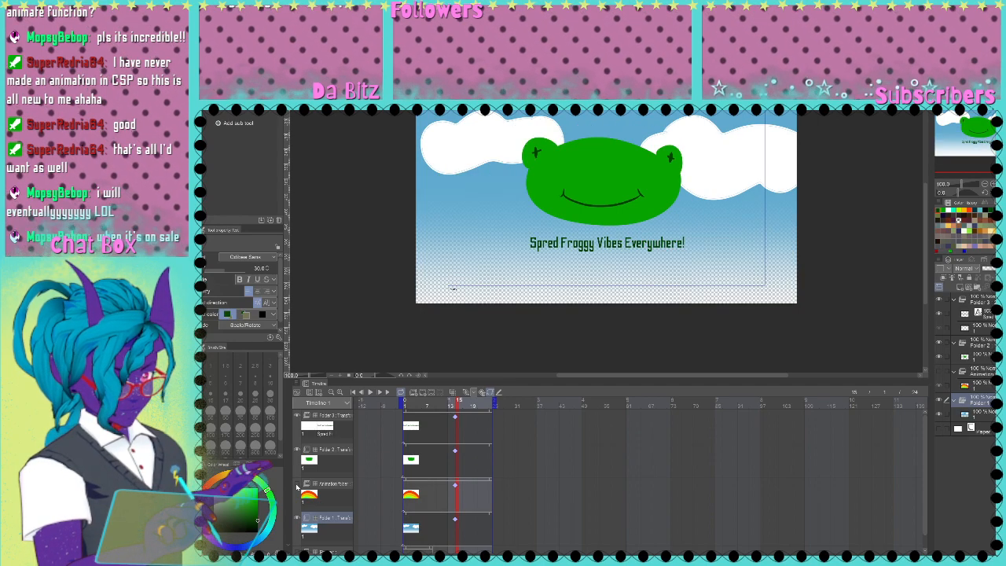
left_click(298, 486)
left_click(299, 486)
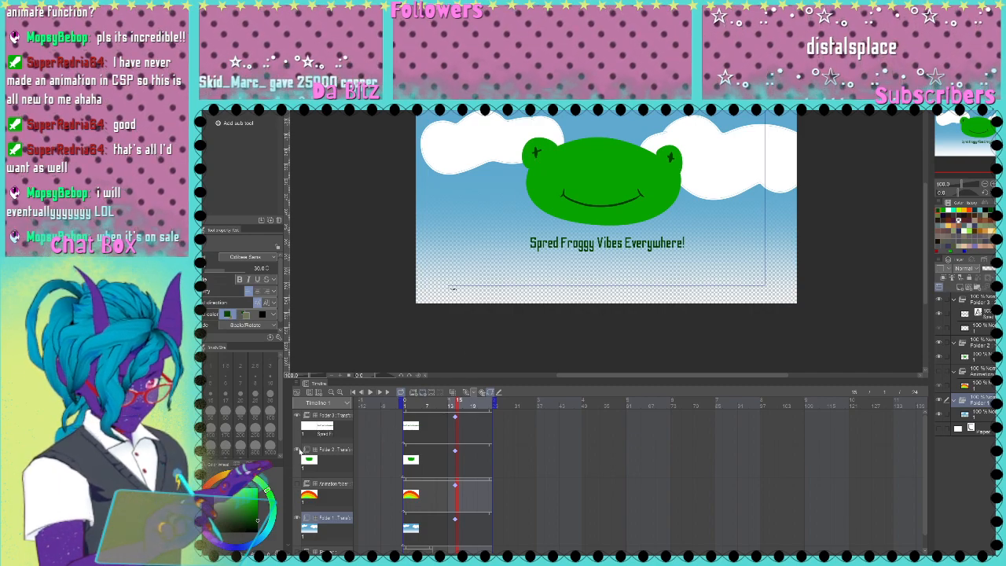
left_click(299, 451)
left_click(299, 451)
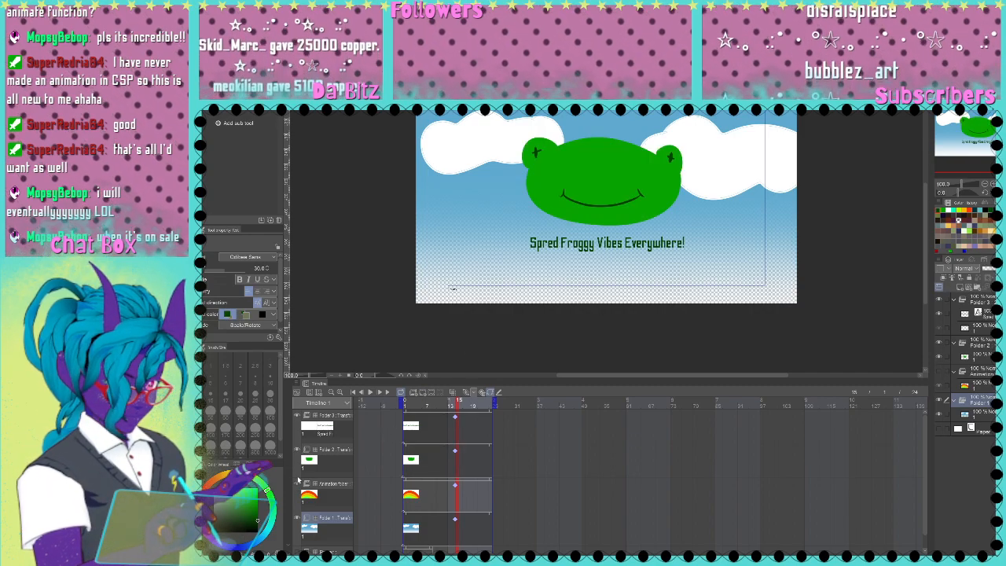
left_click(298, 486)
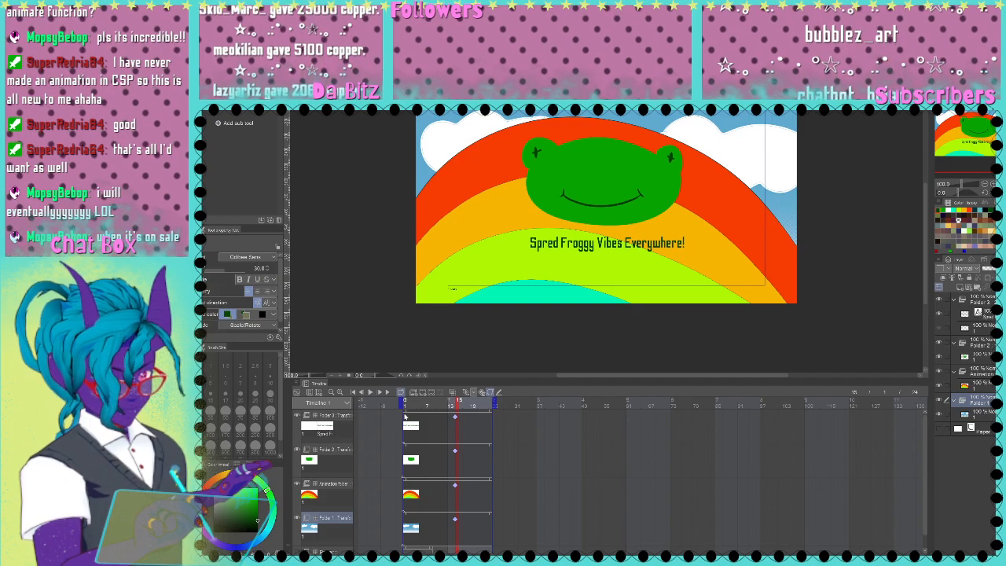
Step: Try to shift the rainbow at frame 2 with the Move Layer tool, keyframing its animation folder
left_click(405, 418)
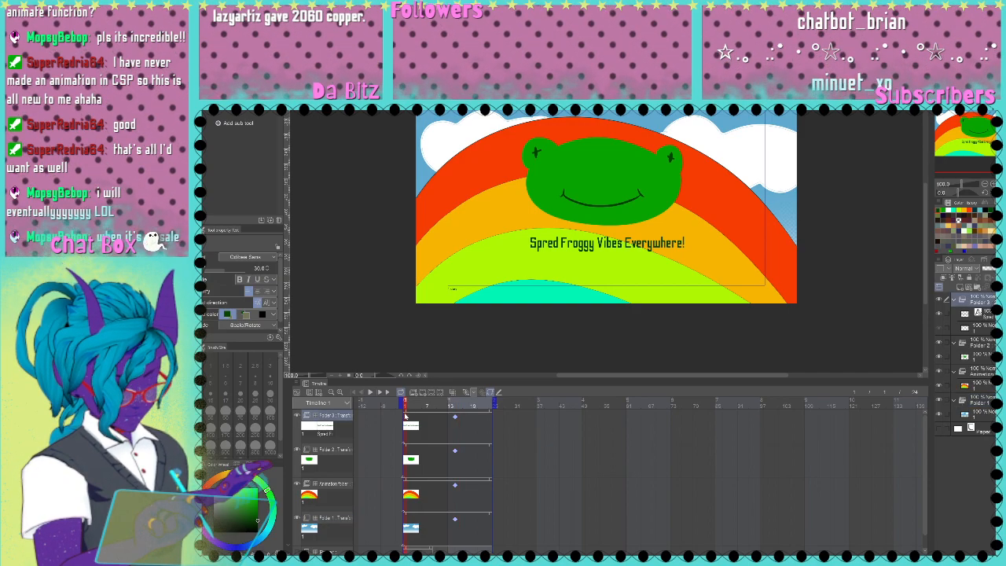
left_click_drag(986, 146, 986, 136)
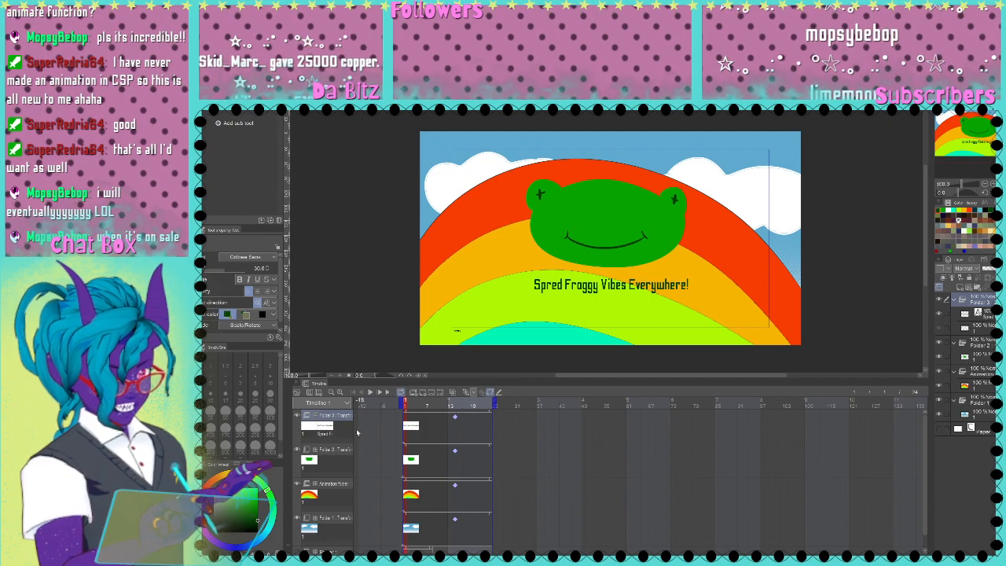
left_click(330, 484)
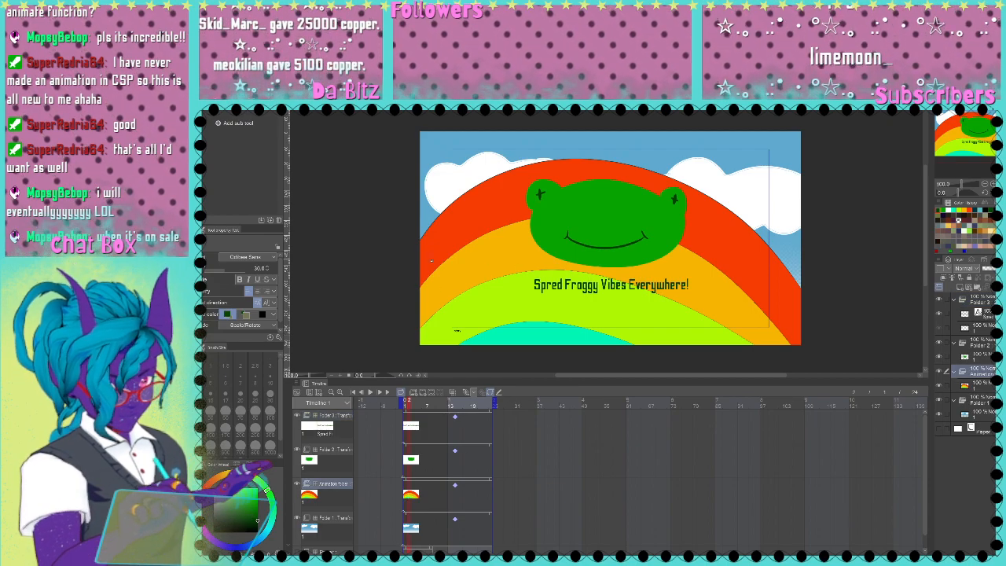
key("o")
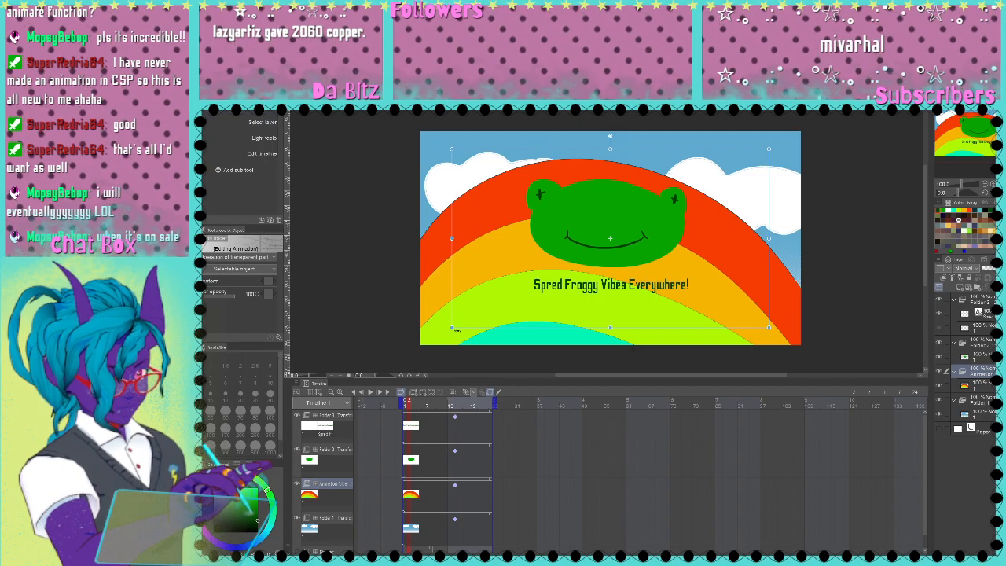
left_click(979, 385)
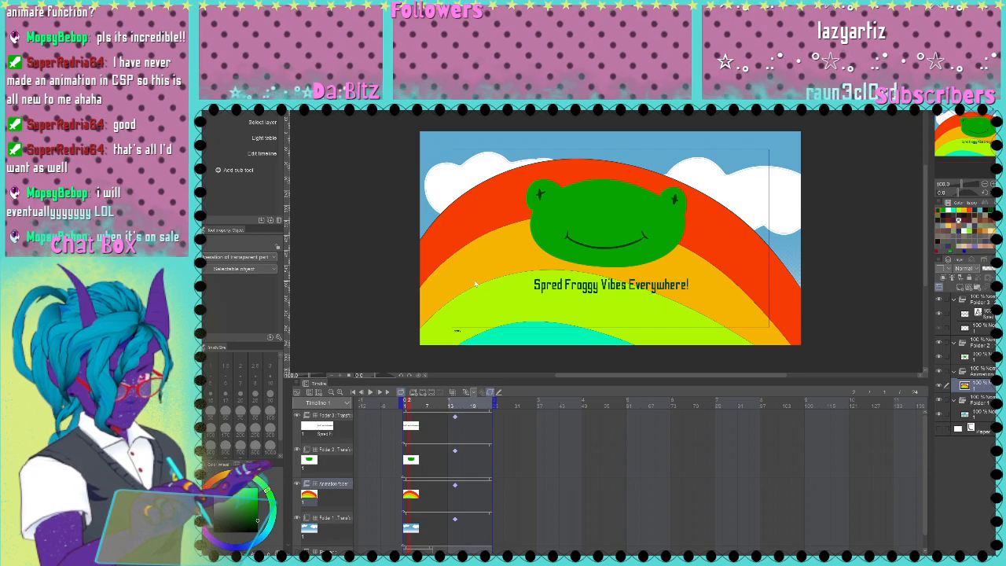
key("k")
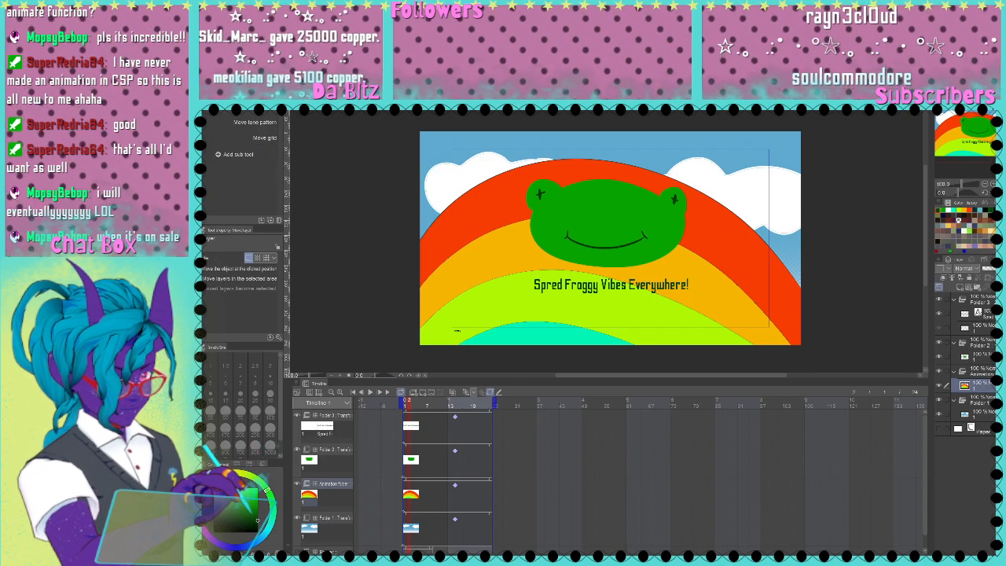
left_click(409, 497)
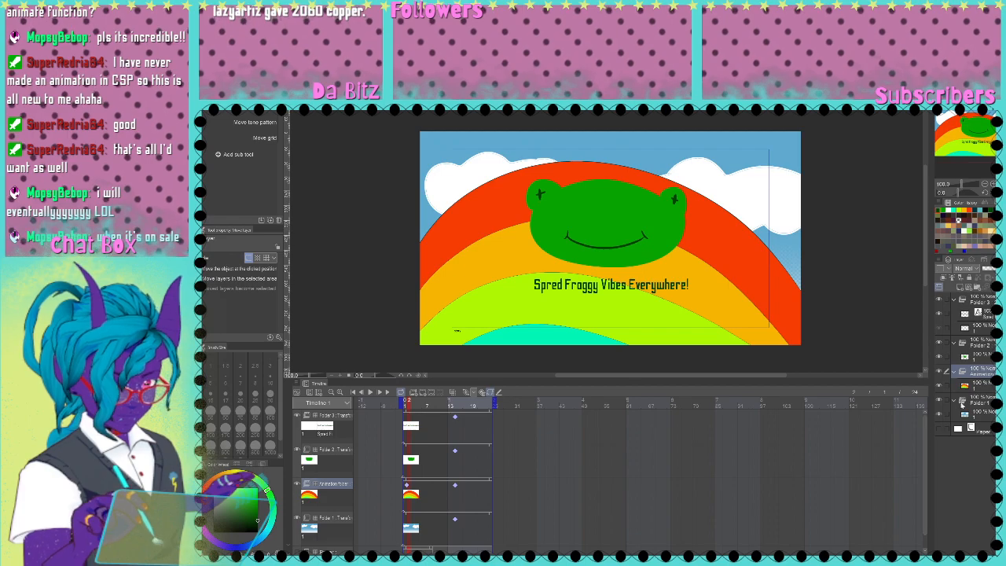
Step: Remove the rainbow track's keyframe at frame 2
left_click(966, 386)
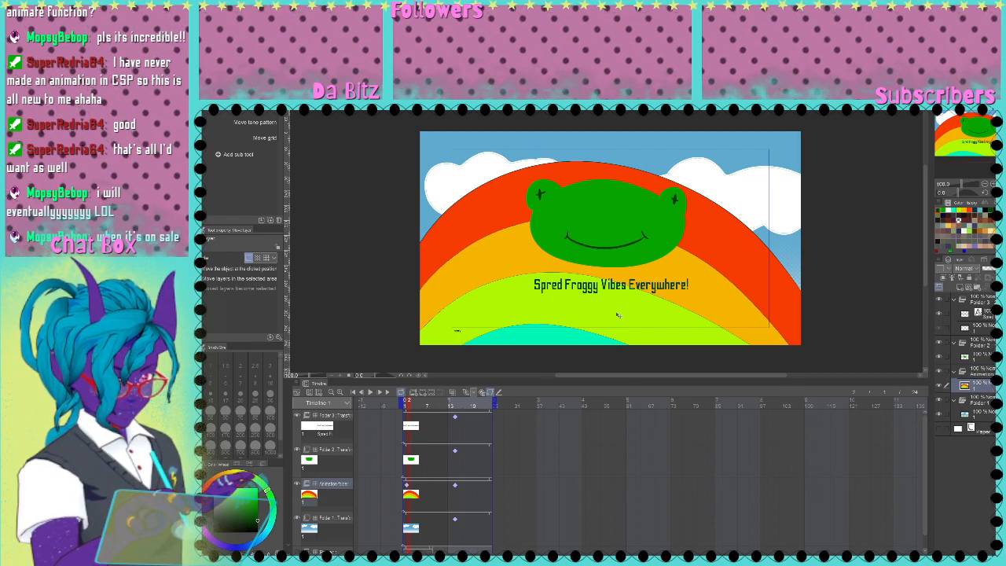
key("o")
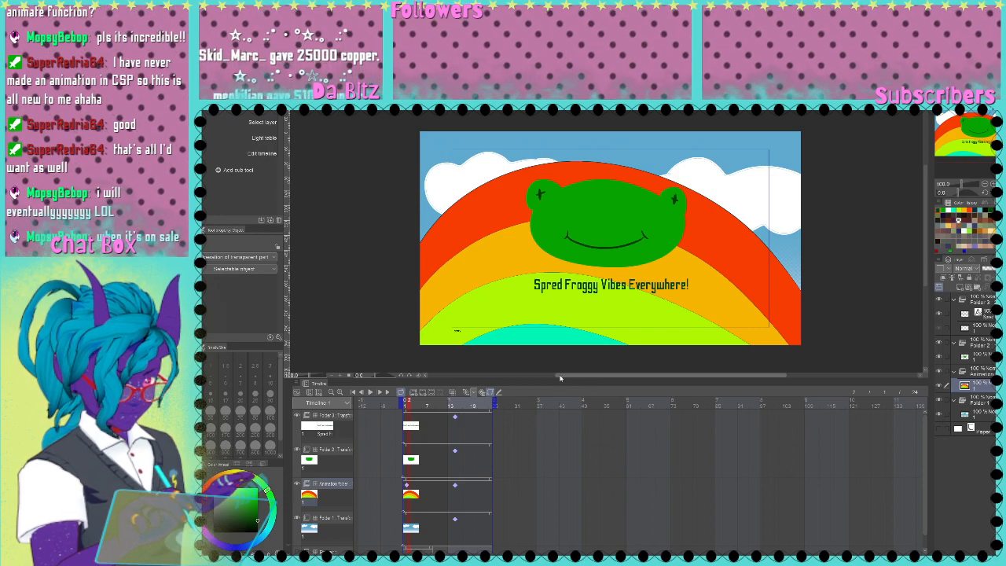
left_click(407, 489)
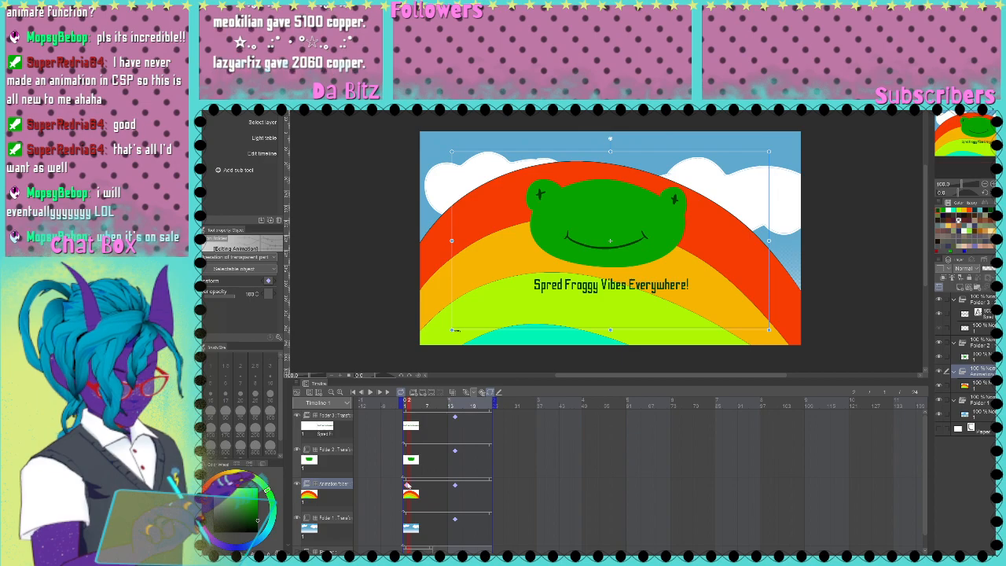
key("Delete")
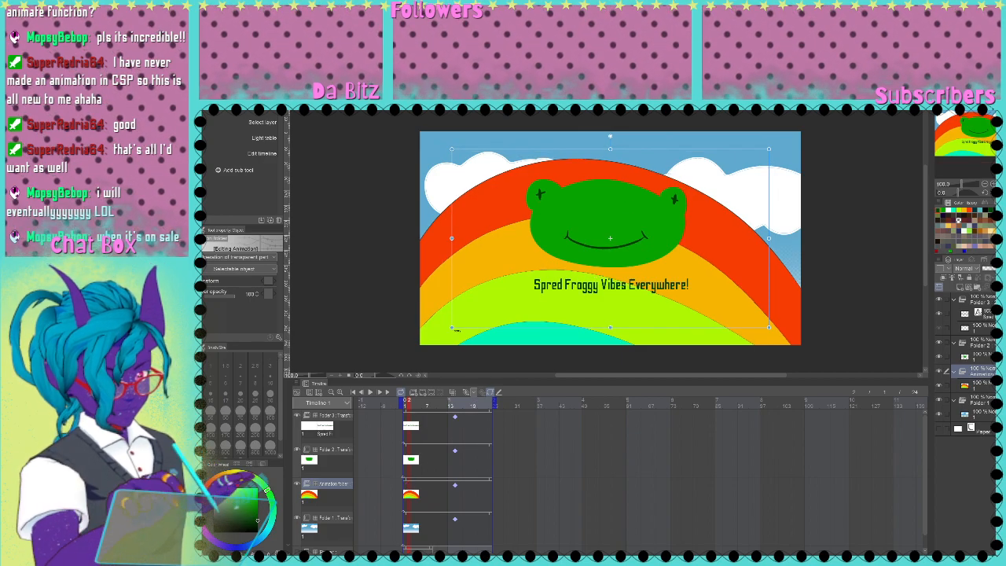
Step: Look at the keyframed UFO and dust cloud animation in the other open document, and return to the rainbow document
left_click(981, 386)
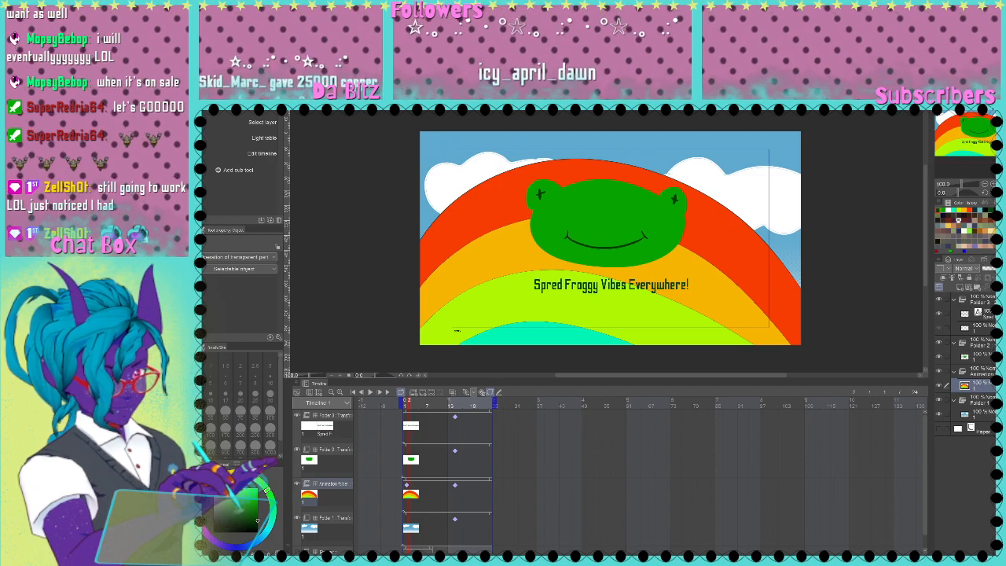
left_click(331, 106)
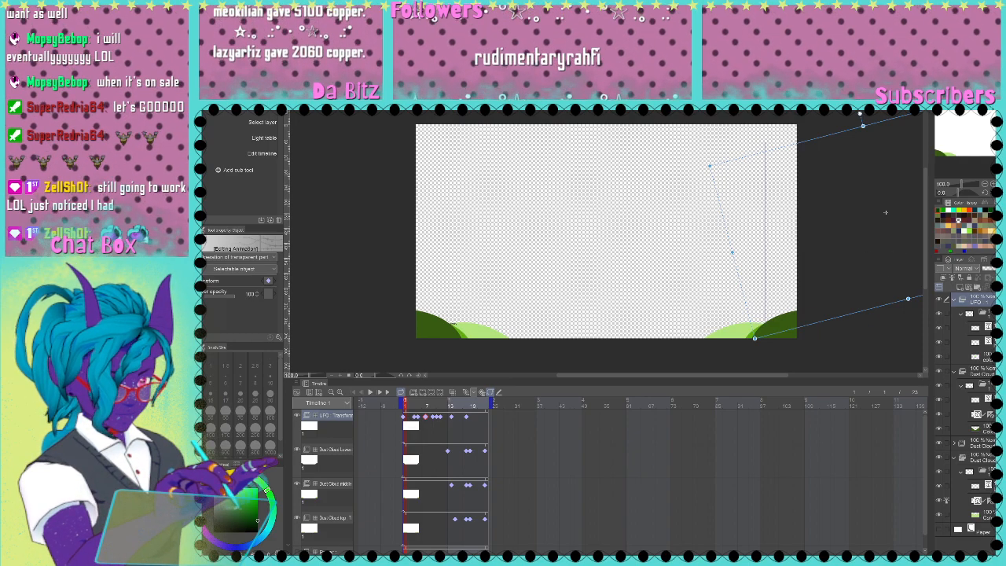
left_click(362, 110)
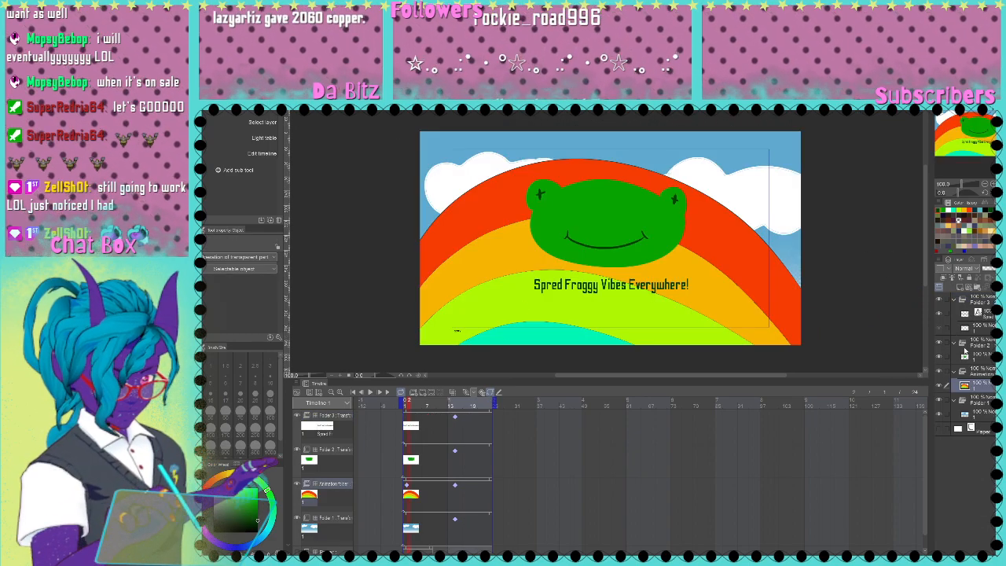
Step: Lower the rainbow folder at frame 2 until only the crest of its red arc shows above the canvas's bottom edge
left_click(975, 373)
left_click_drag(625, 258, 630, 331)
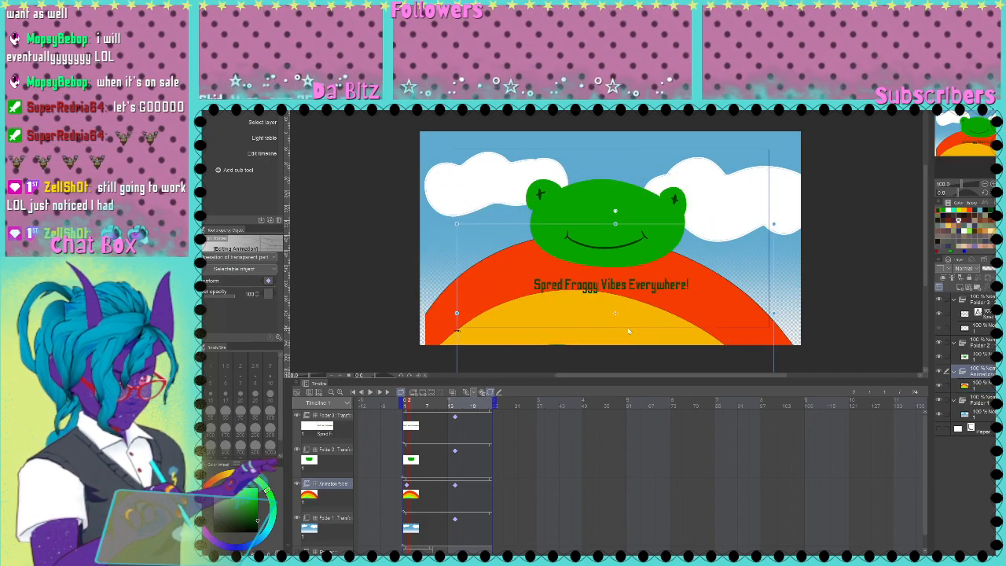
key("ctrl+z")
key("Down")
key("Down")
key("Down")
key("Down")
key("Down")
key("Down")
key("Down")
key("Down")
key("Down")
key("Down")
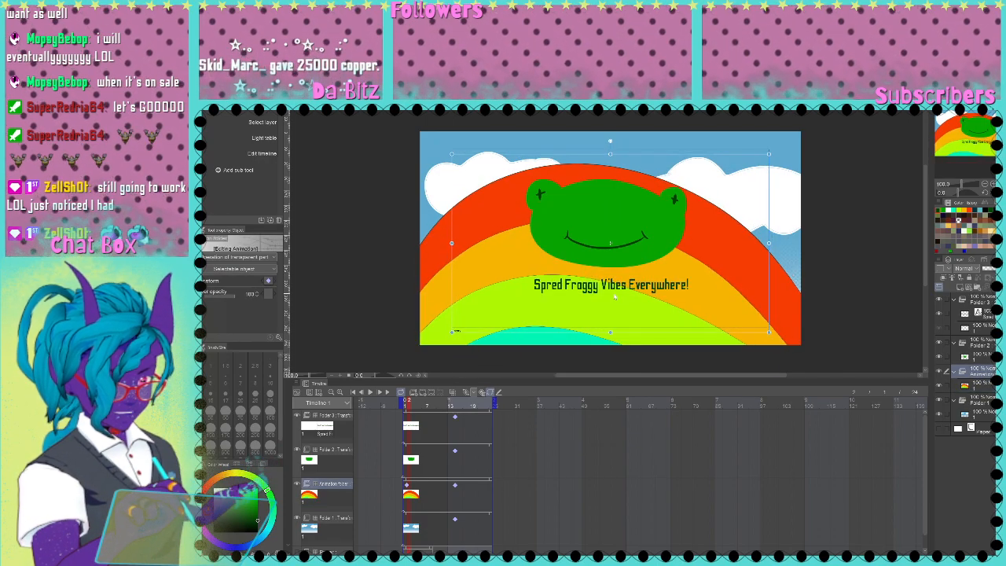
key("Down")
key("Down")
key("Down")
key("Down")
key("Down")
key("Down")
key("Down")
key("Down")
key("Down")
key("Down")
key("Down")
key("Down")
key("Down")
key("Down")
key("Down")
key("Down")
key("Down")
key("Down")
key("Down")
key("Down")
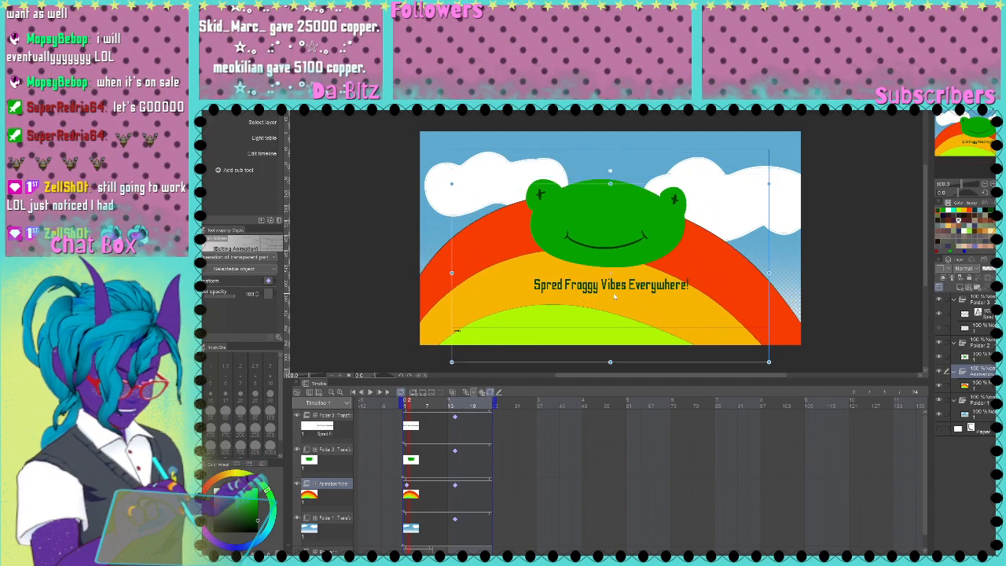
key("Down")
key("Down")
key("Down")
key("Down")
key("Down")
key("Down")
key("Down")
key("Down")
key("Down")
key("Down")
key("Down")
key("Down")
key("Down")
key("Down")
key("Down")
key("Down")
key("Down")
key("Down")
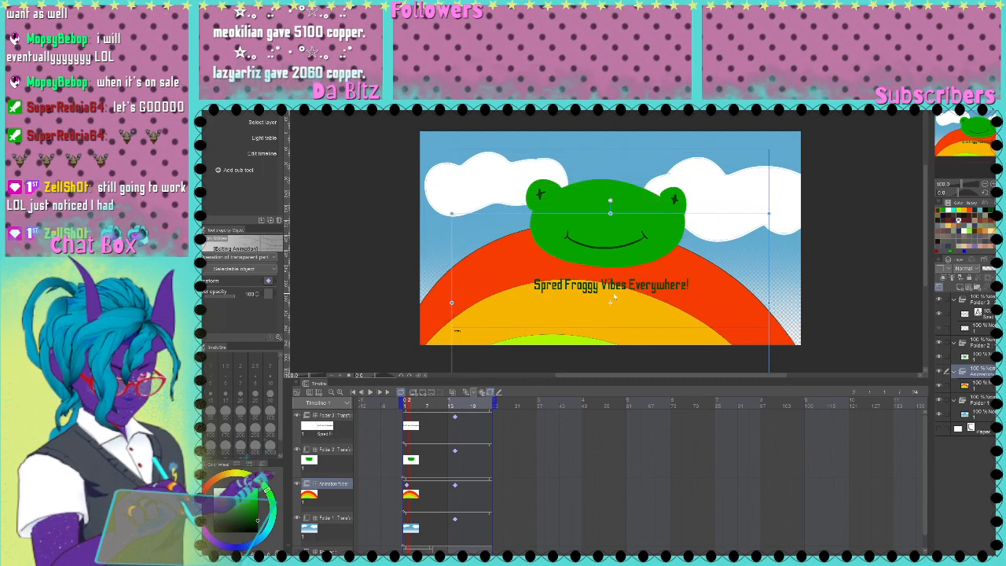
key("Down")
key("Down")
key("Down")
key("Down")
key("Down")
key("Down")
key("Down")
key("Down")
key("Down")
key("Down")
key("Down")
key("Down")
key("Down")
key("Down")
key("Down")
key("Down")
key("Down")
key("Down")
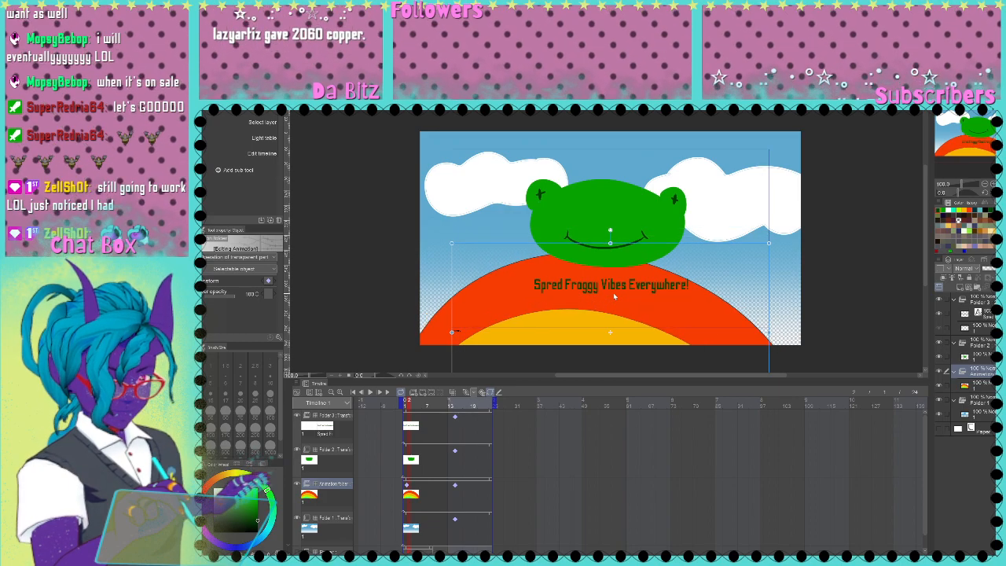
key("Down")
key("Down")
key("Down")
key("Down")
key("Down")
key("Down")
key("Down")
key("Down")
key("Down")
key("Down")
key("Down")
key("Down")
key("Down")
key("Down")
key("Down")
key("Down")
key("Down")
key("Down")
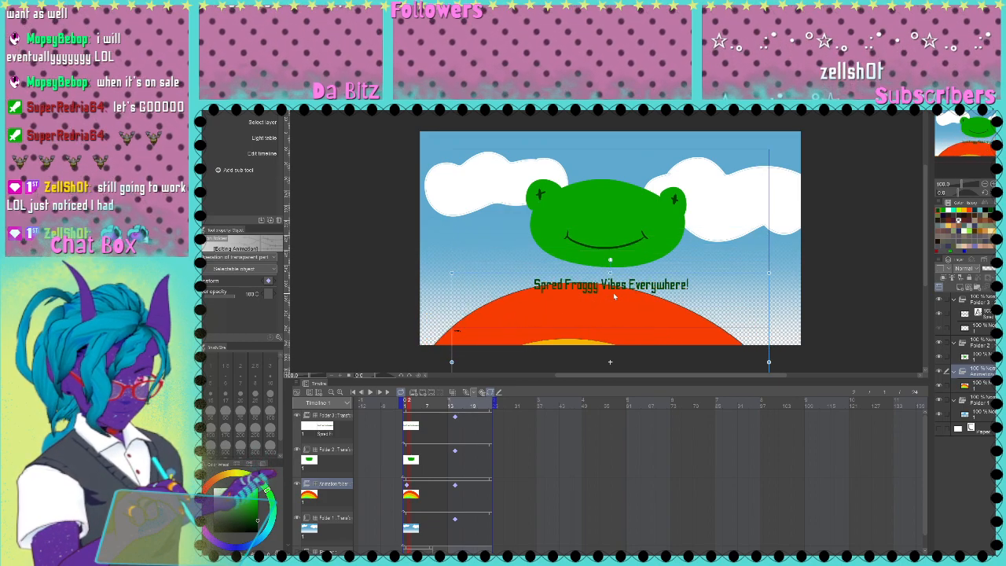
key("Down")
key("Down")
key("Down")
key("Down")
key("Down")
key("Down")
key("Down")
key("Down")
key("Down")
key("Down")
key("Down")
key("Down")
key("Down")
key("Down")
key("Down")
key("Down")
key("Down")
key("Down")
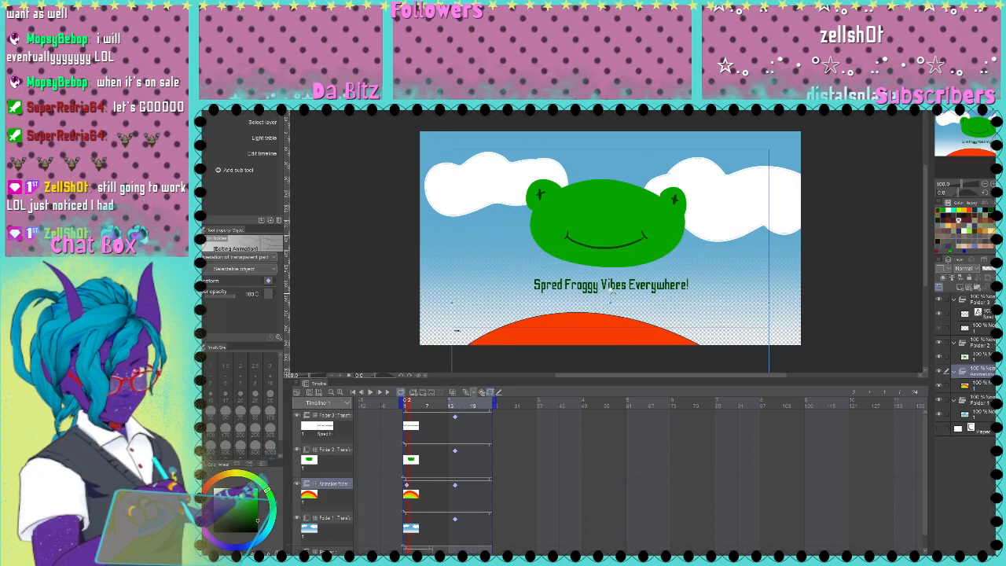
key("Down")
key("Down")
key("Down")
key("Down")
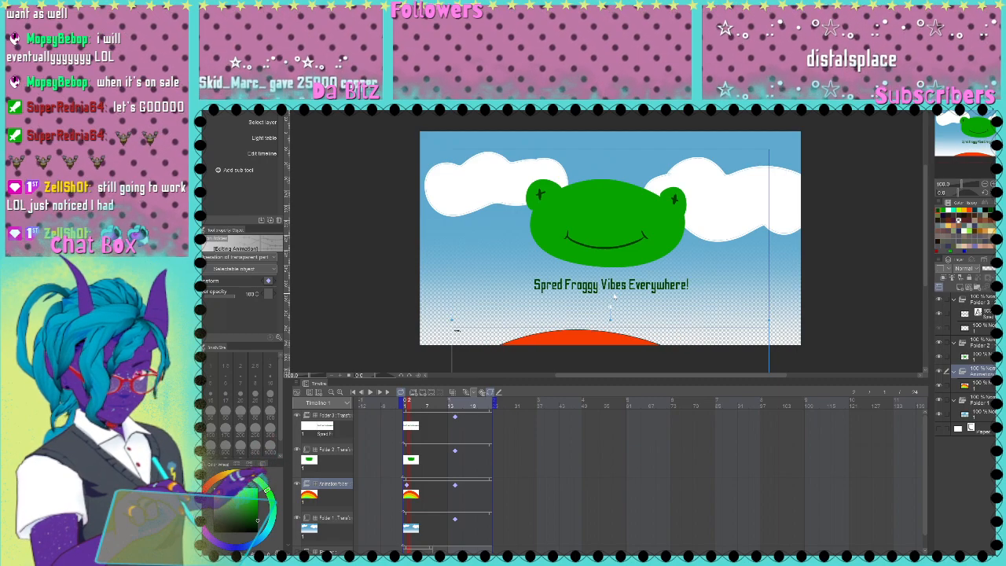
Step: Compare the rainbow's keyframes at frames 15 and 2, and play the animation to preview its rise
left_click(455, 488)
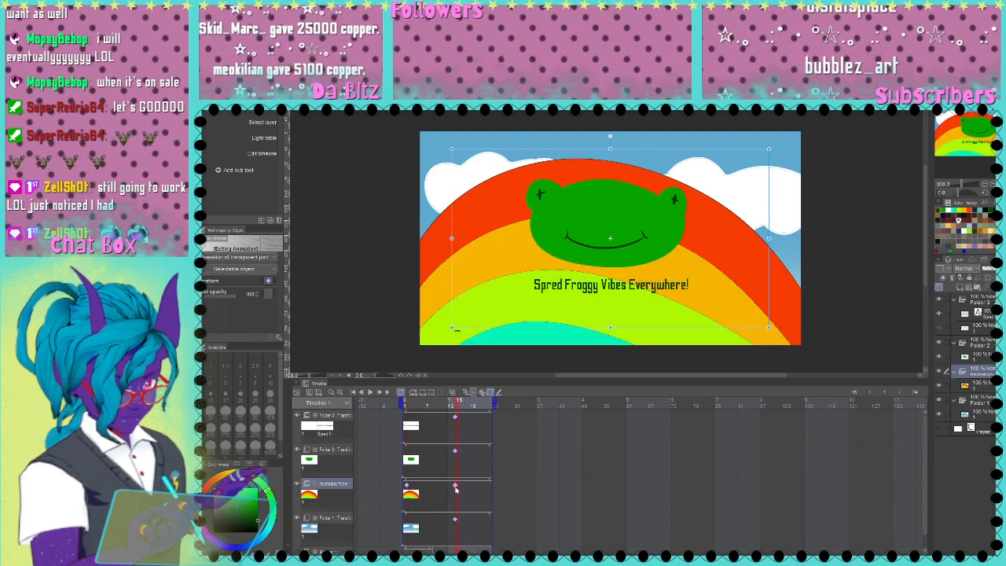
left_click(408, 487)
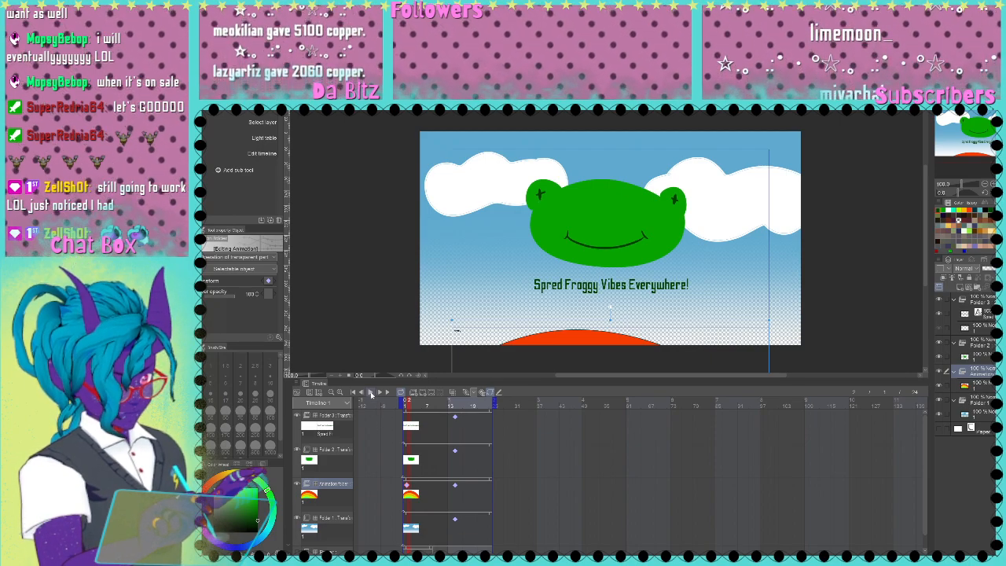
left_click(371, 393)
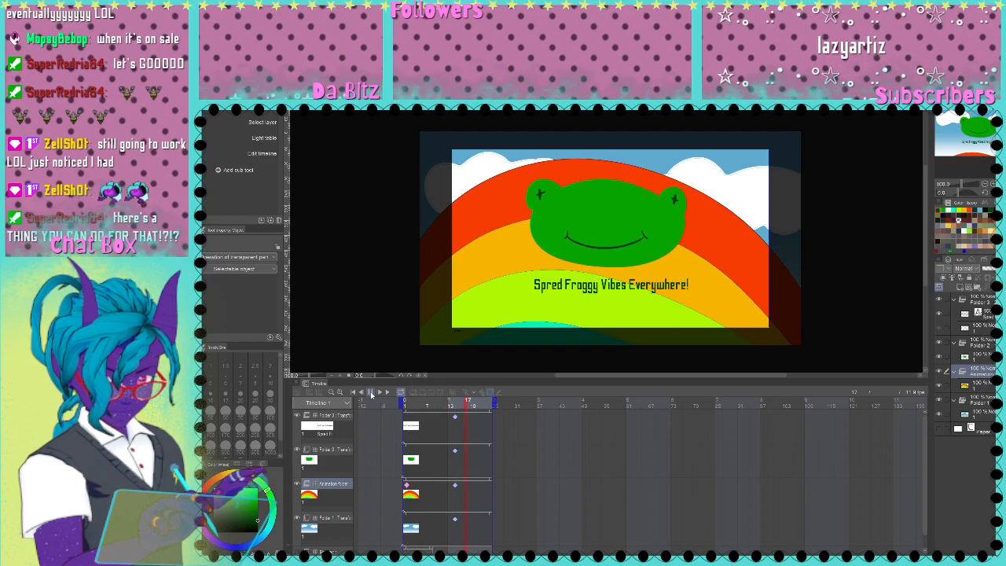
left_click(371, 393)
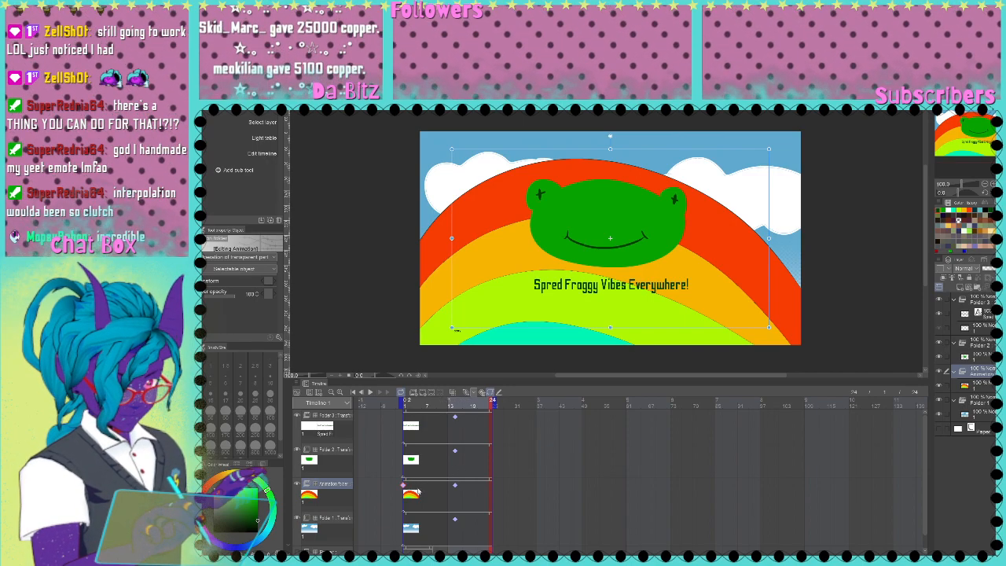
Step: Replay the rainbow animation from the first frame and stop it
left_click(354, 391)
left_click(380, 392)
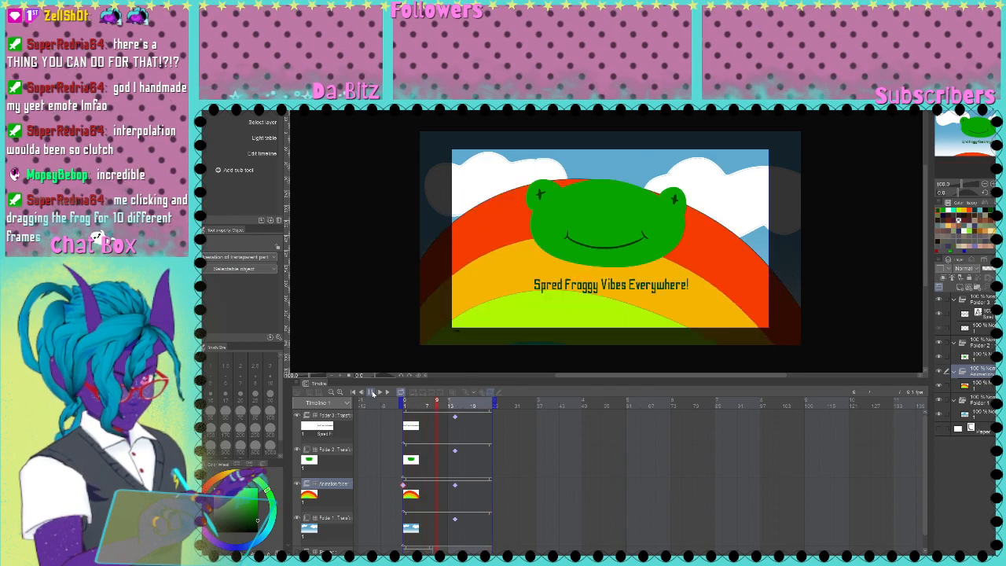
left_click(371, 392)
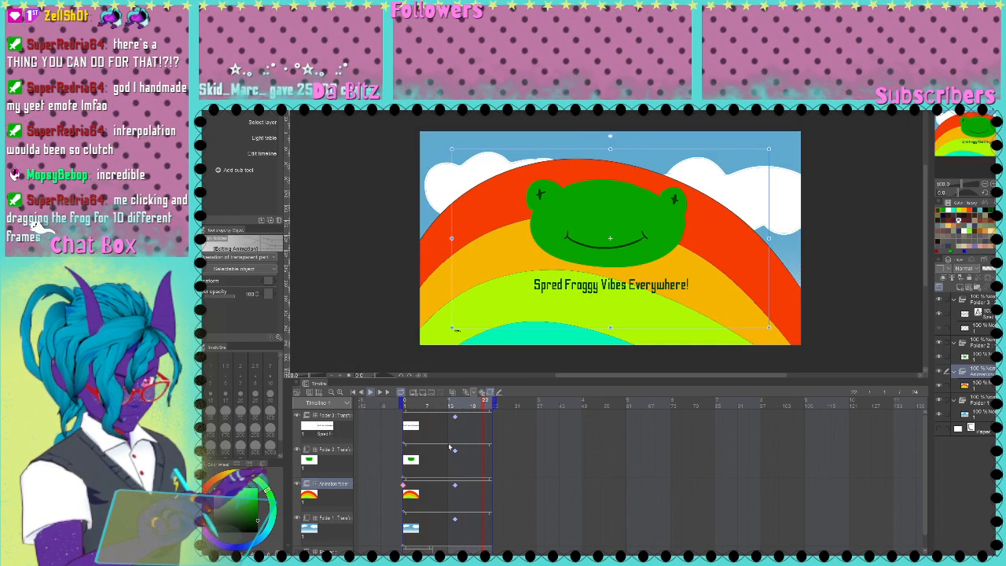
Step: Check the rainbow's position at the first frame and at the end frame 24
left_click(491, 482)
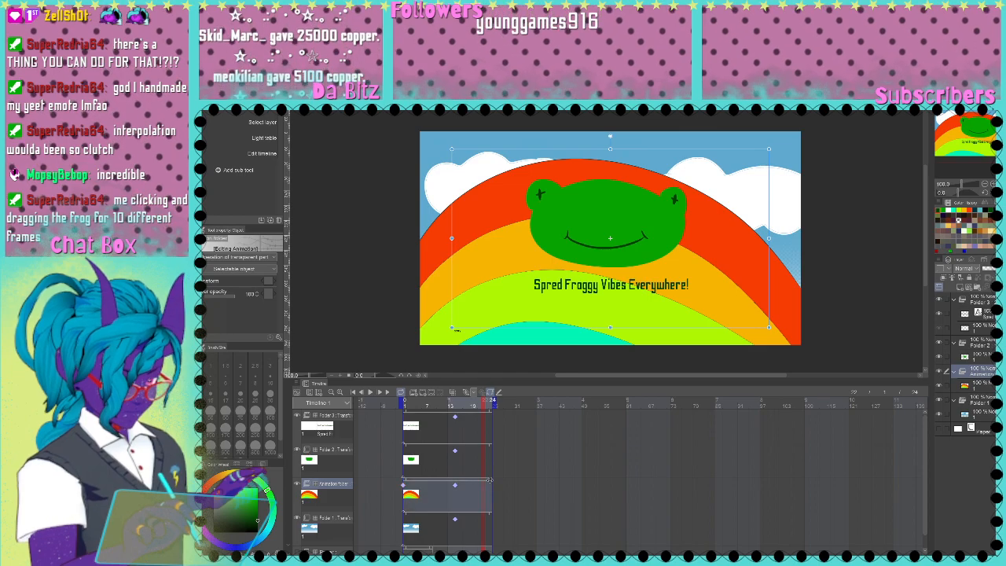
left_click(403, 486)
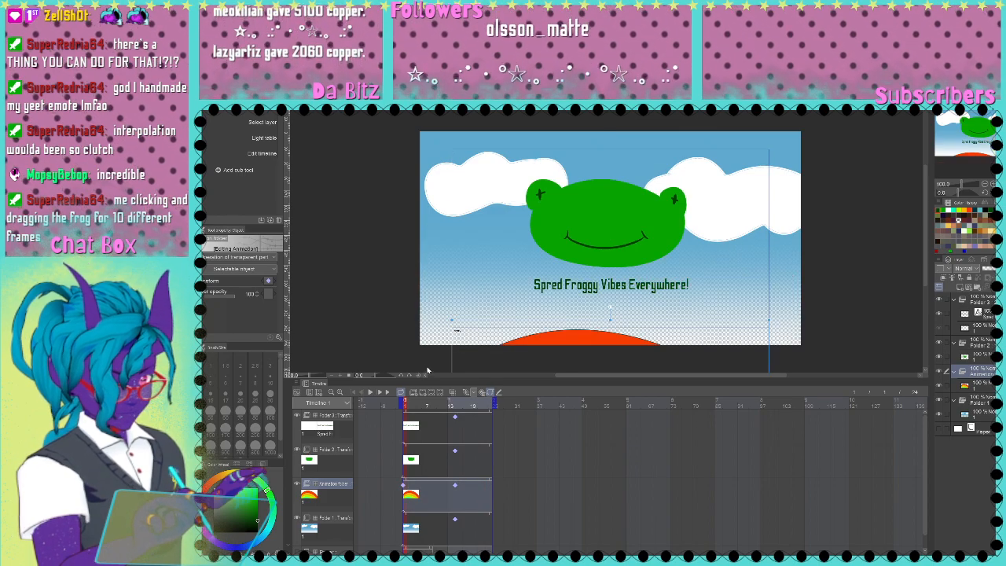
left_click(490, 487)
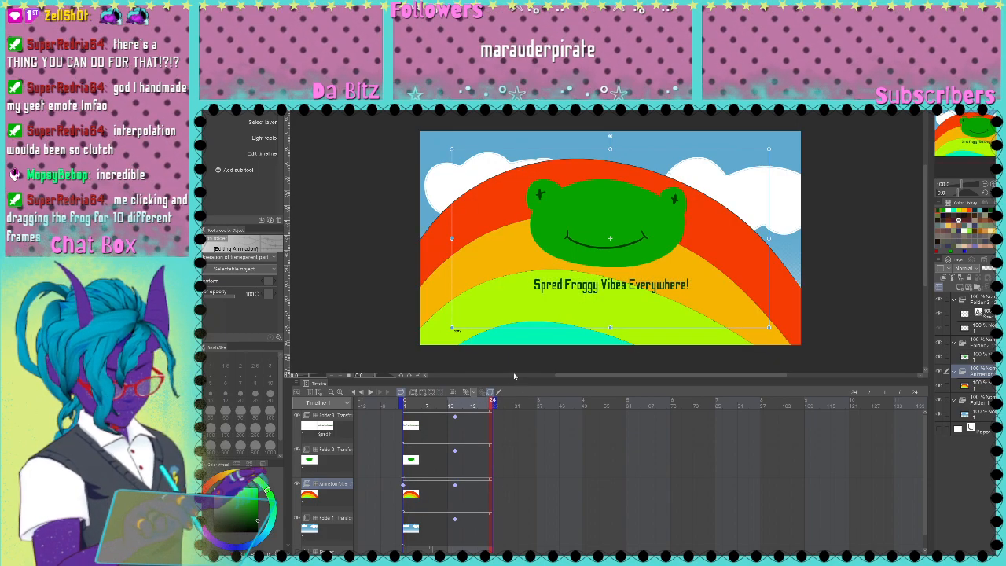
Step: Copy the rainbow folder's opening keyframe to frame 24 so the rainbow sinks again at the end
key("ctrl+v")
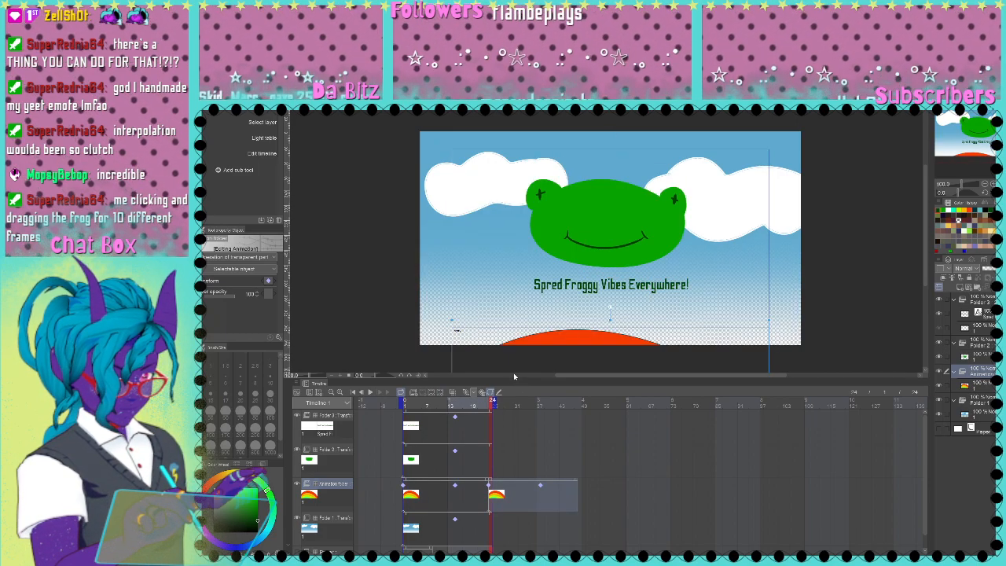
key("ctrl+z")
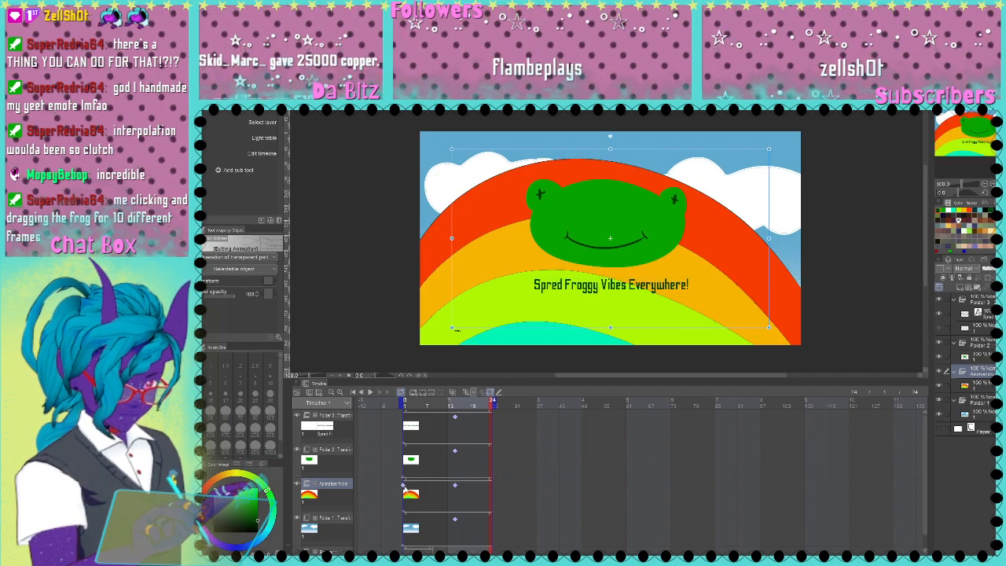
left_click(404, 489)
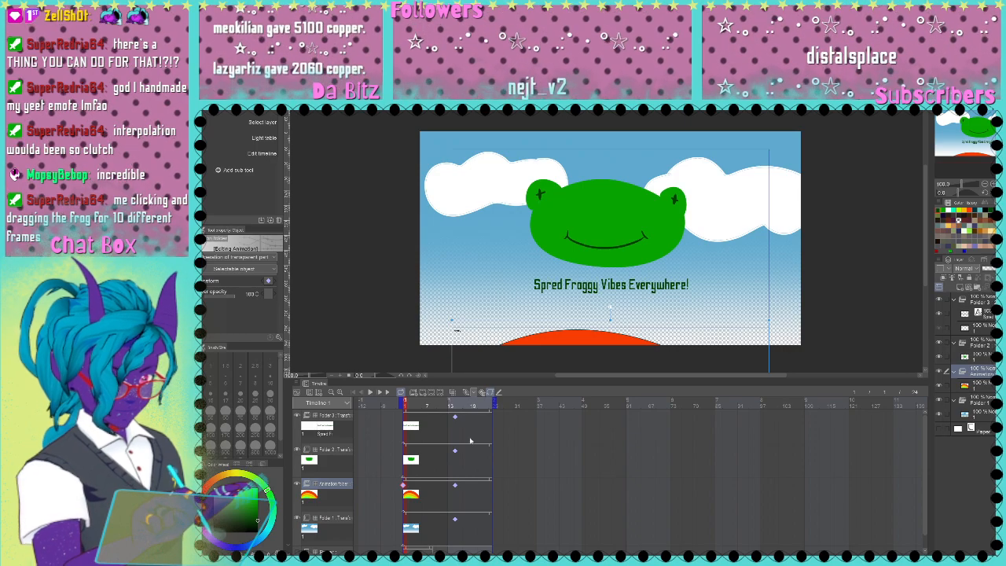
left_click(489, 488)
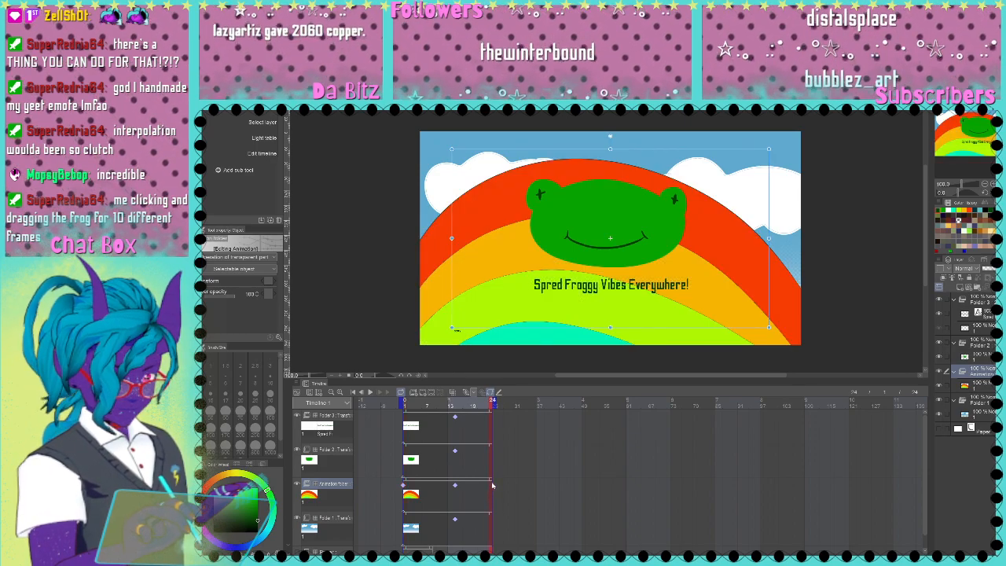
key("ctrl+v")
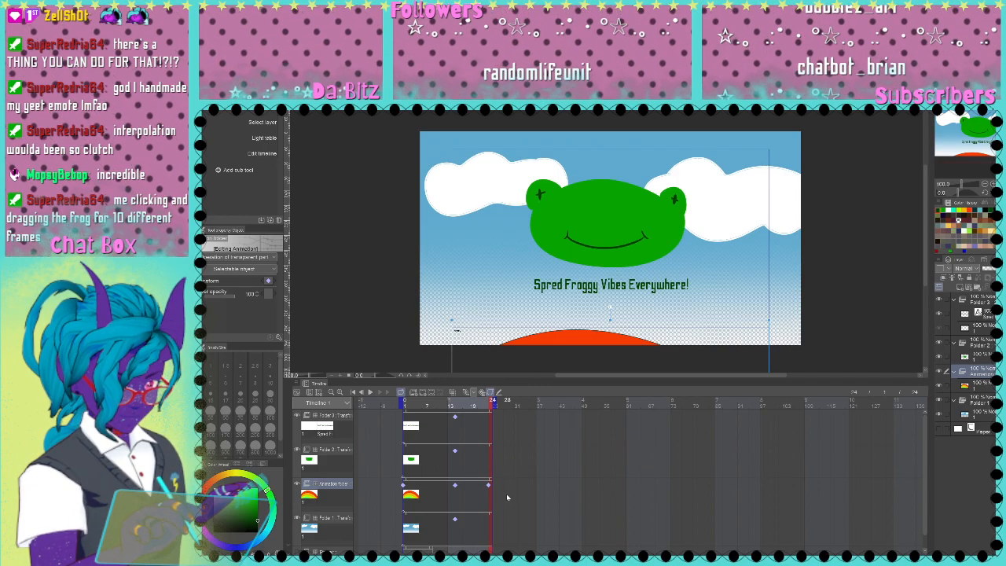
Step: At the first frame, rotate the frog folder clockwise and move it mostly off the canvas's right edge, and preview the animation
left_click(419, 464)
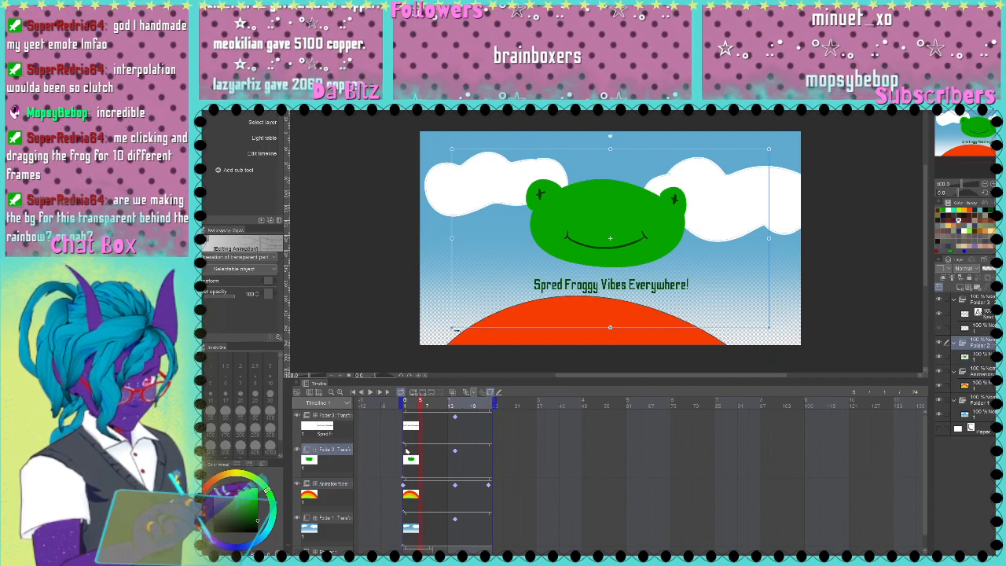
left_click(404, 454)
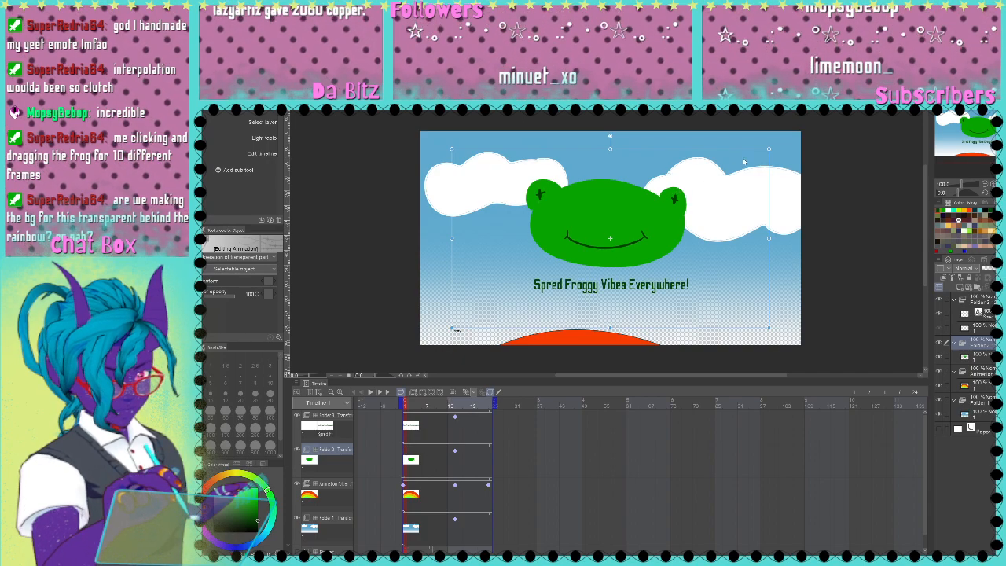
left_click_drag(773, 146, 637, 331)
left_click_drag(667, 206, 850, 219)
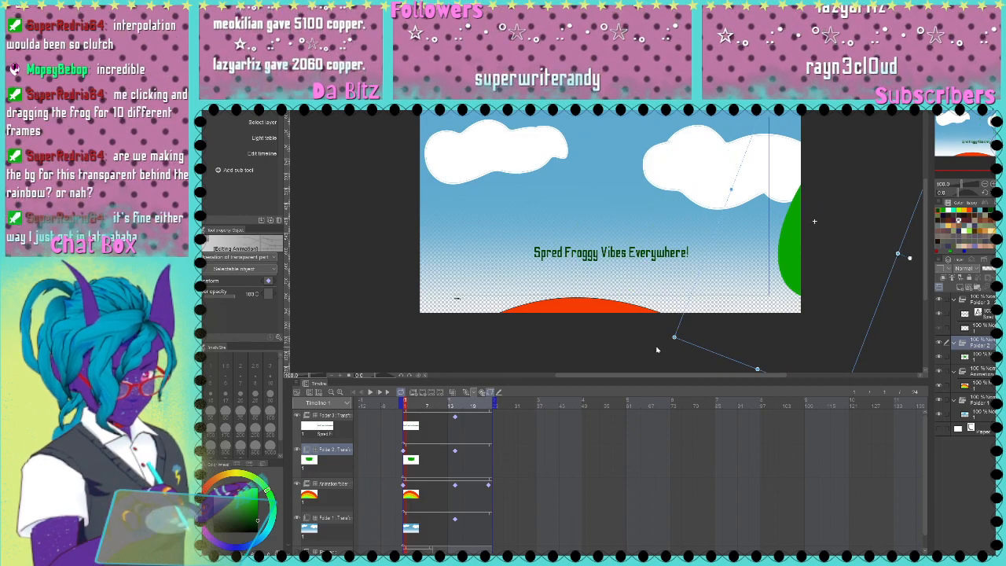
left_click_drag(668, 340, 664, 305)
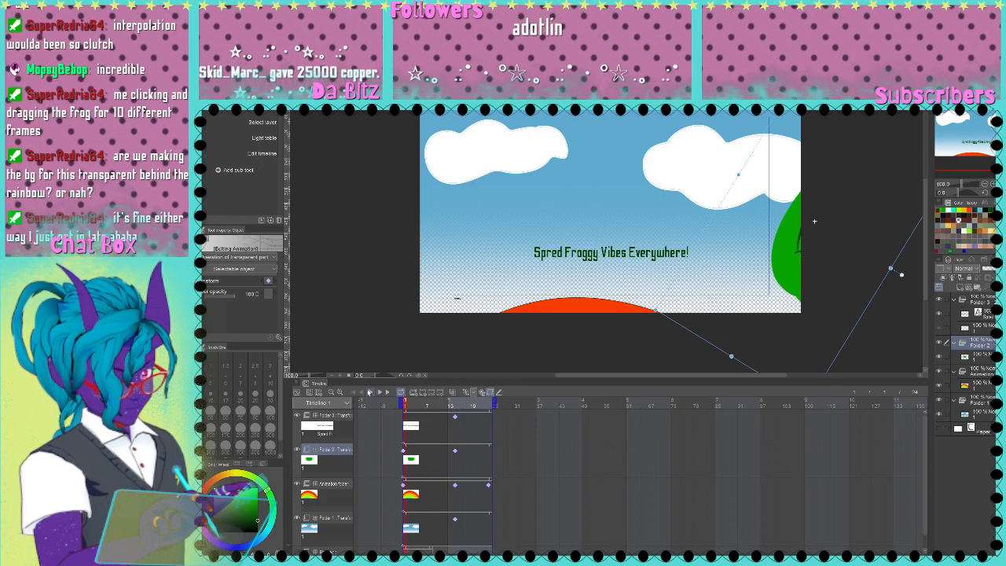
left_click(370, 391)
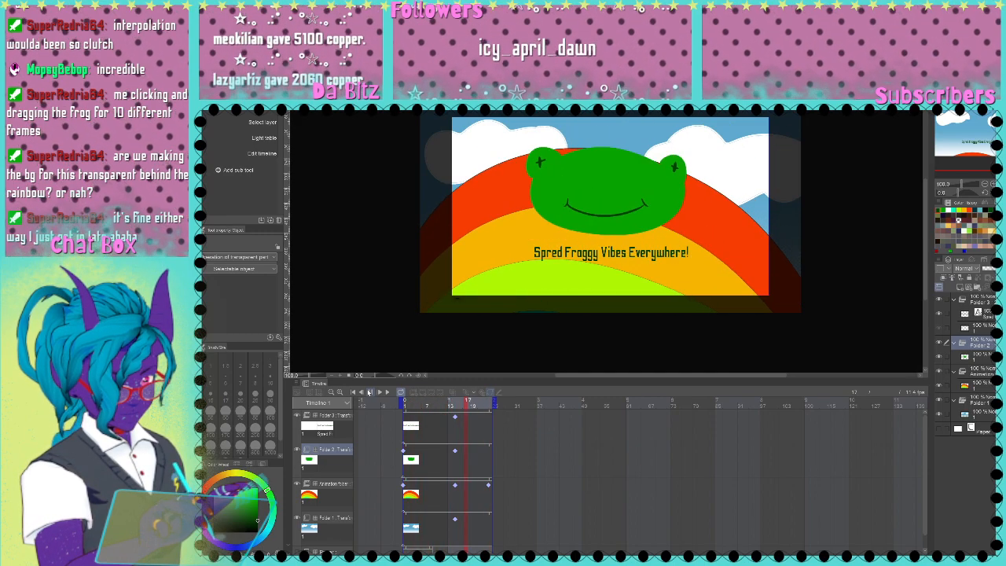
left_click(370, 391)
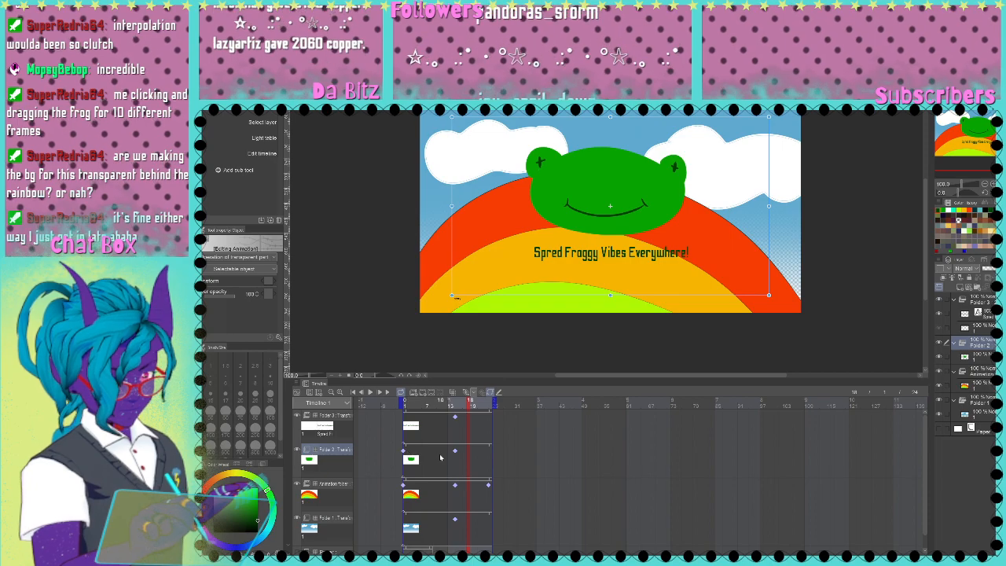
Step: At frame 24, tilt the frog folder counter-clockwise and move it mostly past the canvas's left edge, and preview its exit
left_click(490, 455)
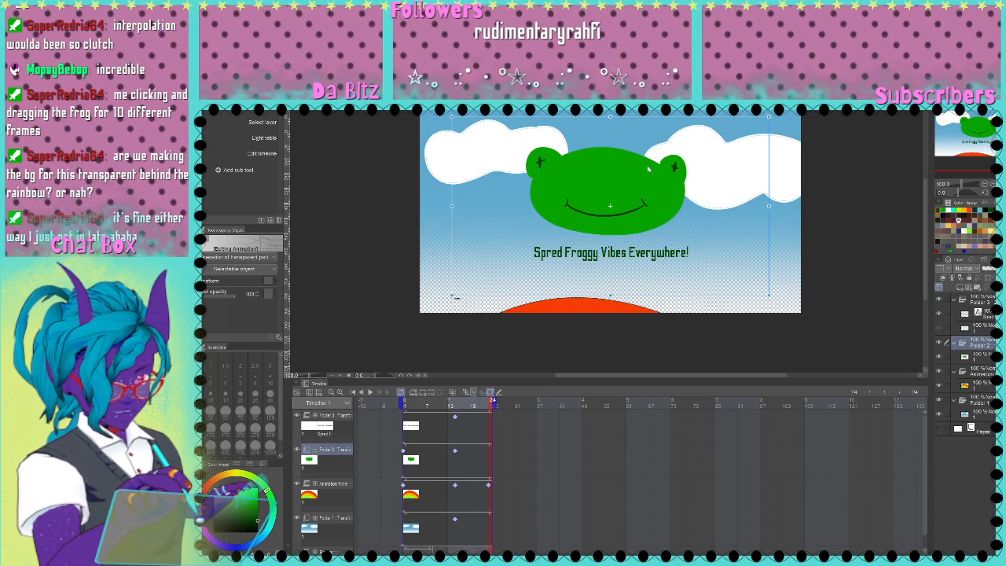
left_click_drag(773, 301, 418, 193)
left_click_drag(578, 156, 566, 120)
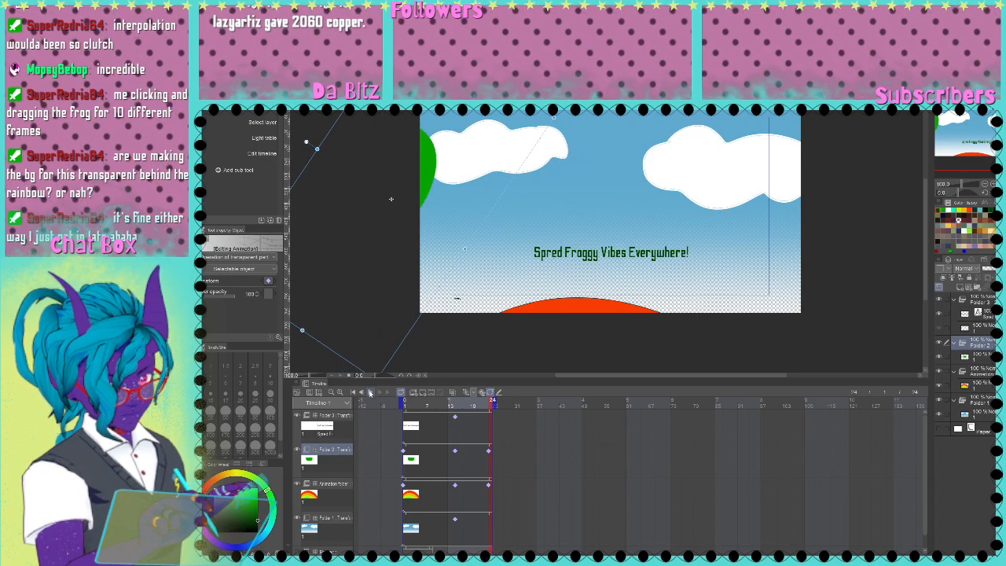
left_click(371, 393)
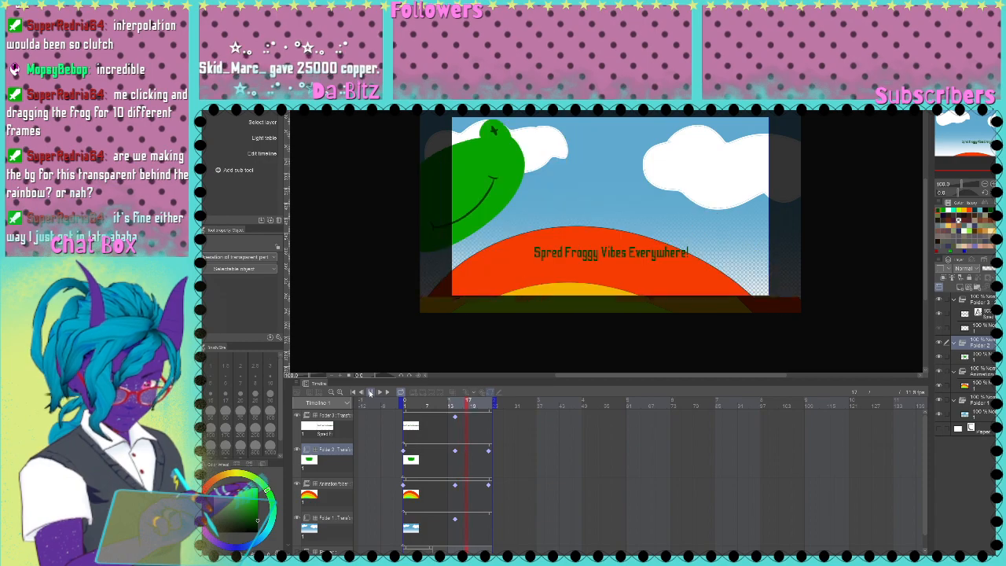
left_click(370, 393)
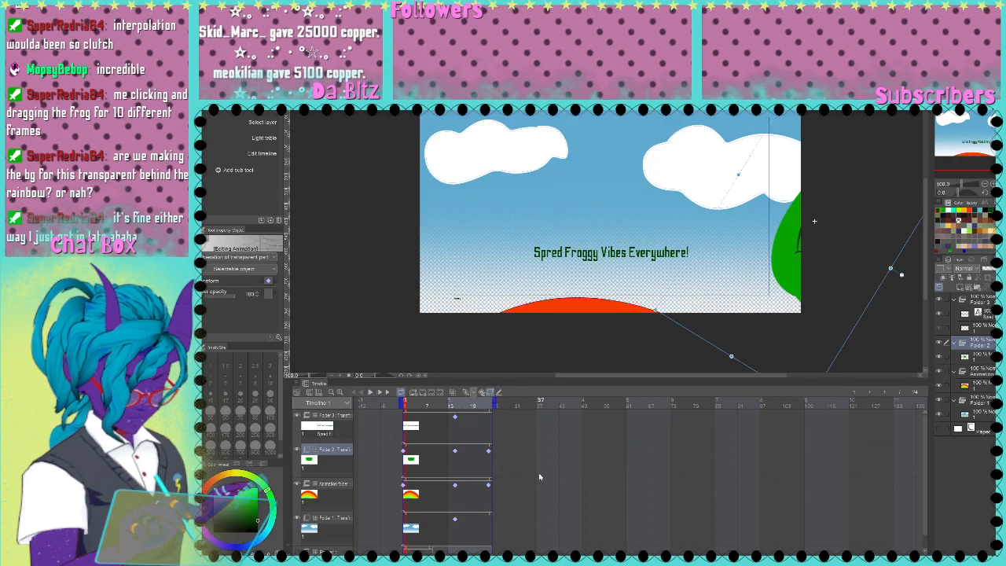
Step: At the first frame, raise the cloudy sky folder until only its faded lower edge remains on the canvas, and preview the animation
left_click(422, 532)
left_click(404, 521)
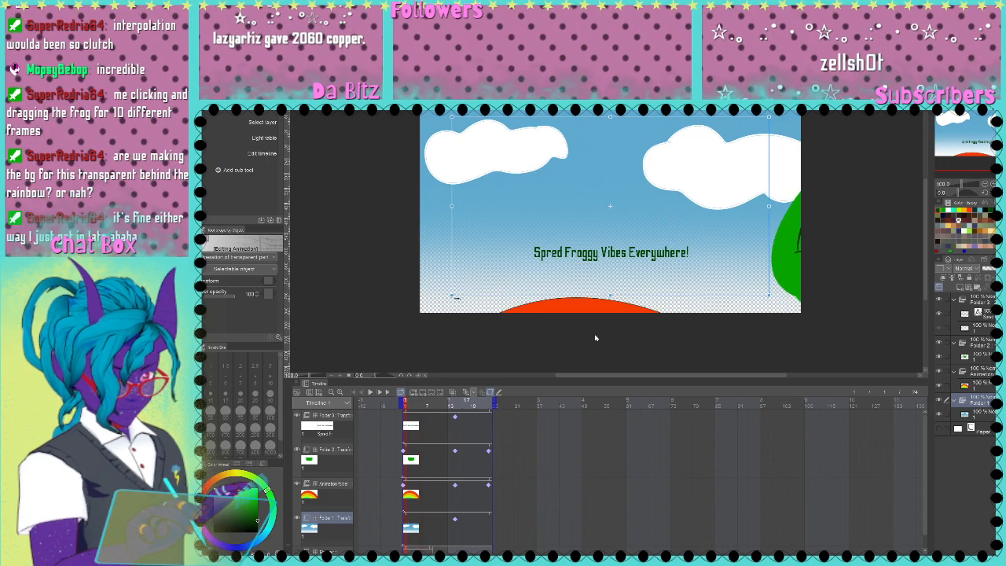
key("Up")
key("Up")
key("Up")
key("Up")
key("Up")
key("Up")
key("Up")
key("Up")
key("Up")
key("Up")
key("Up")
key("Up")
key("Up")
key("Up")
key("Up")
key("Up")
key("Up")
key("Up")
key("Up")
key("Up")
key("Up")
key("Up")
key("Up")
key("Up")
key("Up")
key("Up")
key("Up")
key("Up")
key("Up")
key("Up")
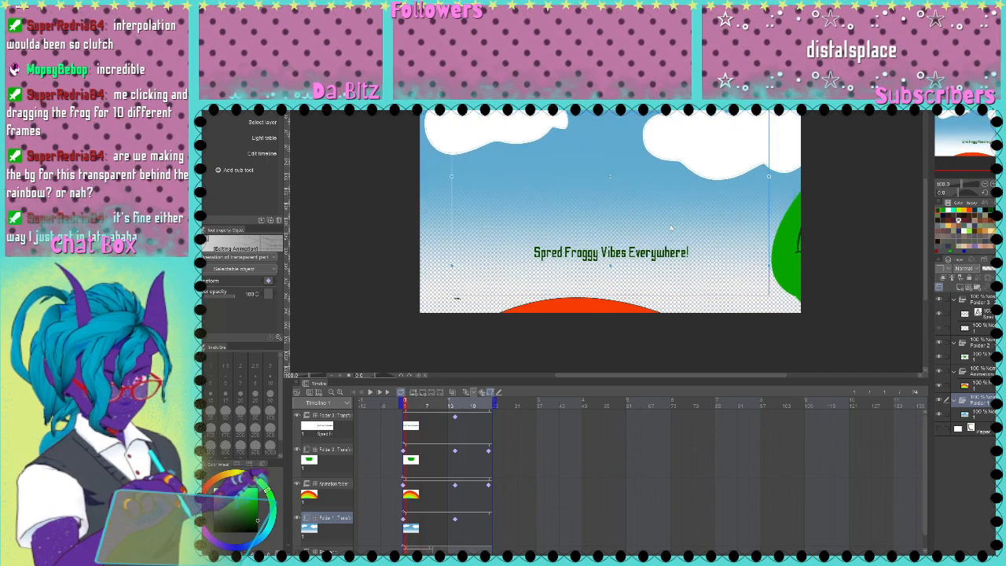
key("Up")
key("Up")
key("Up")
key("Up")
key("Up")
key("Up")
key("Up")
key("Up")
key("Up")
key("Up")
key("Up")
key("Up")
key("Up")
key("Up")
key("Up")
key("Up")
key("Up")
key("Up")
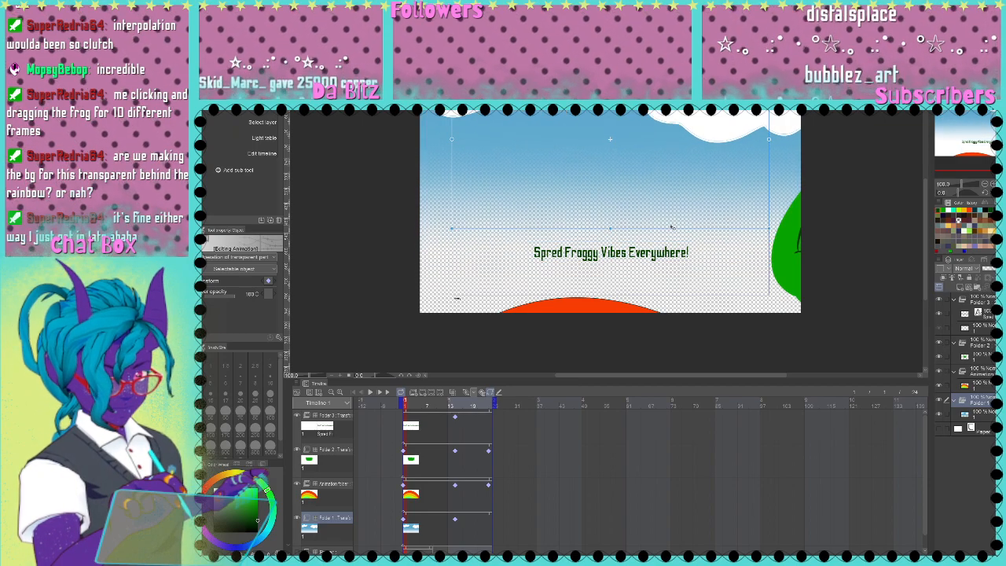
key("Up")
key("Up")
key("Up")
key("Up")
key("Up")
key("Up")
key("Up")
key("Up")
key("Up")
key("Up")
key("Up")
key("Up")
key("Up")
key("Up")
key("Up")
key("Up")
key("Up")
key("Up")
key("Up")
key("Up")
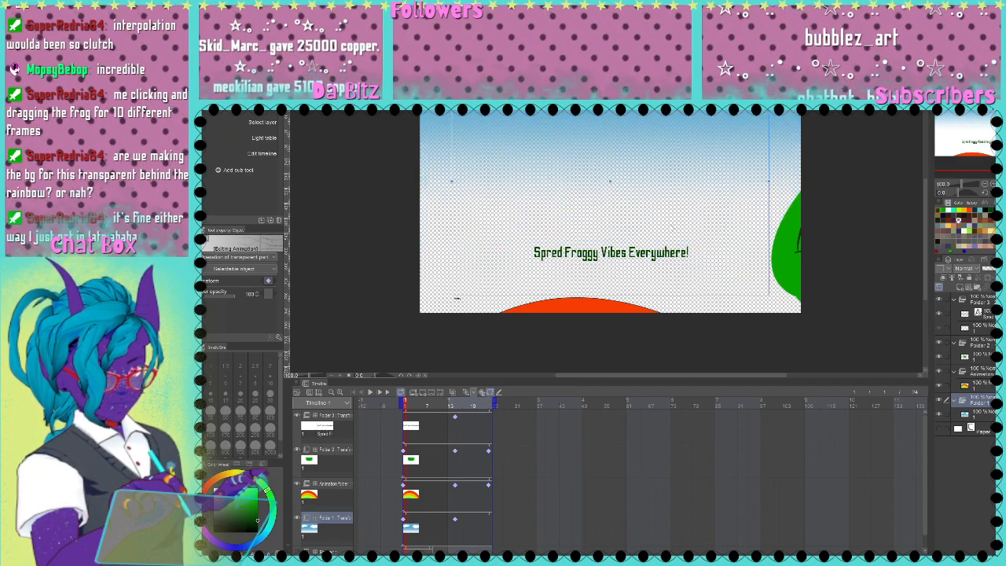
key("Up")
key("Up")
key("Up")
key("Up")
key("Up")
key("Up")
key("Up")
key("Up")
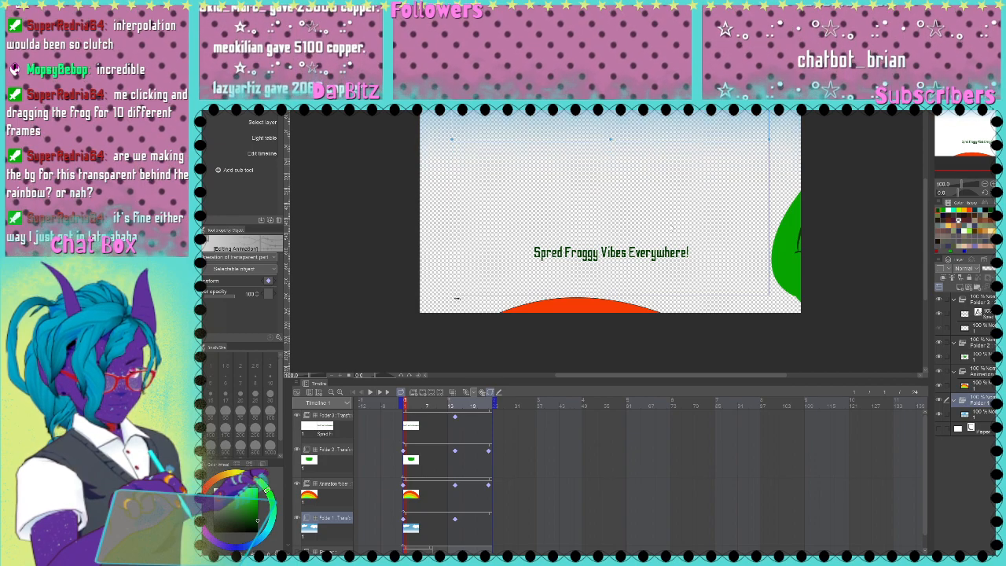
key("Up")
key("Up")
key("Up")
key("Up")
key("Up")
key("Up")
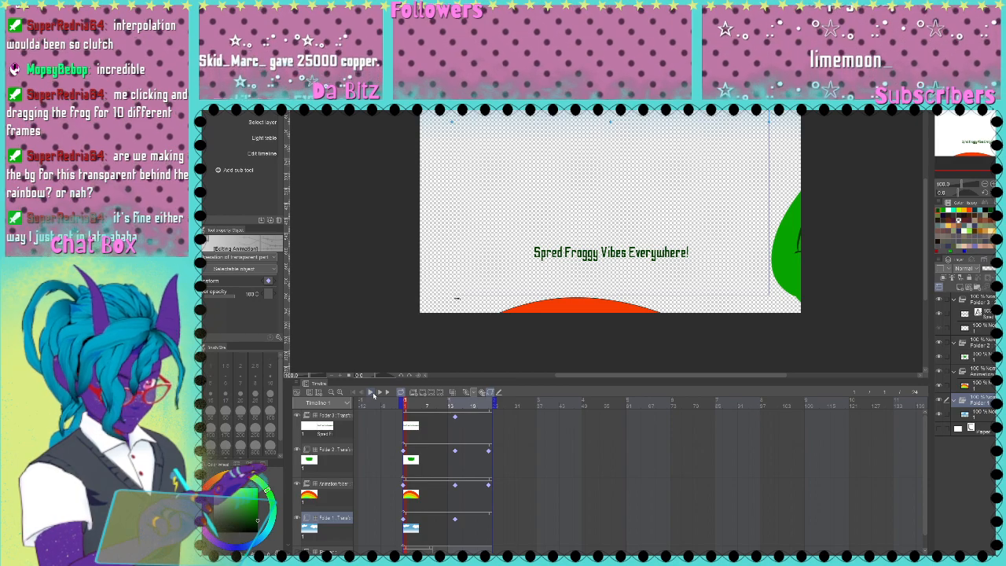
left_click(373, 395)
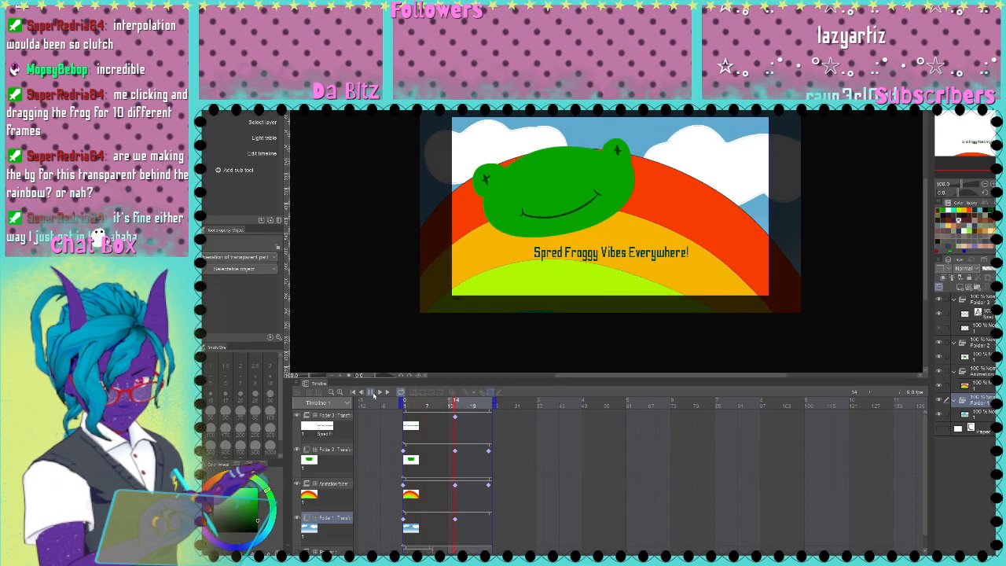
left_click(373, 396)
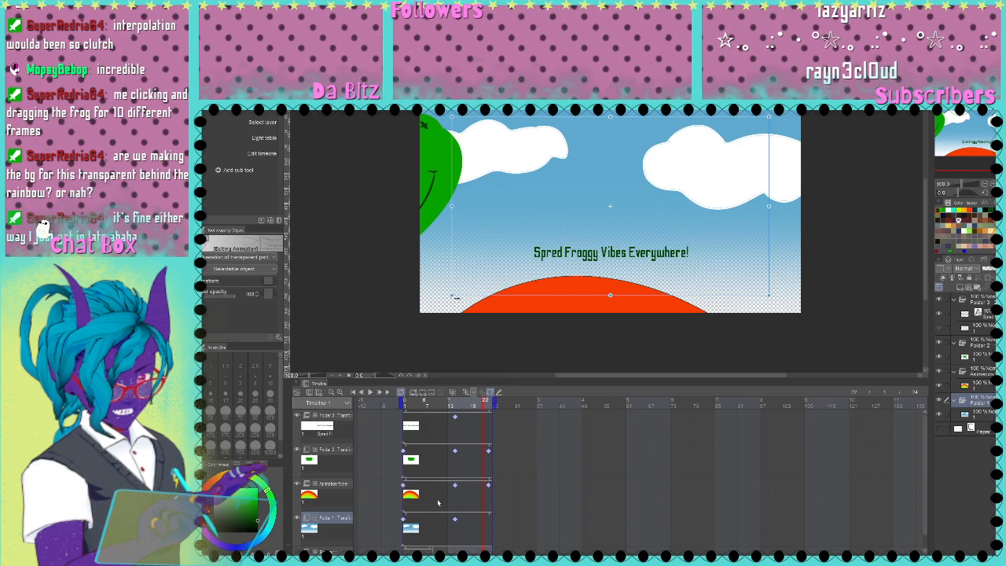
Step: Copy the sky folder's opening keyframe to frame 24 so the sky rises out again at the end
left_click(489, 522)
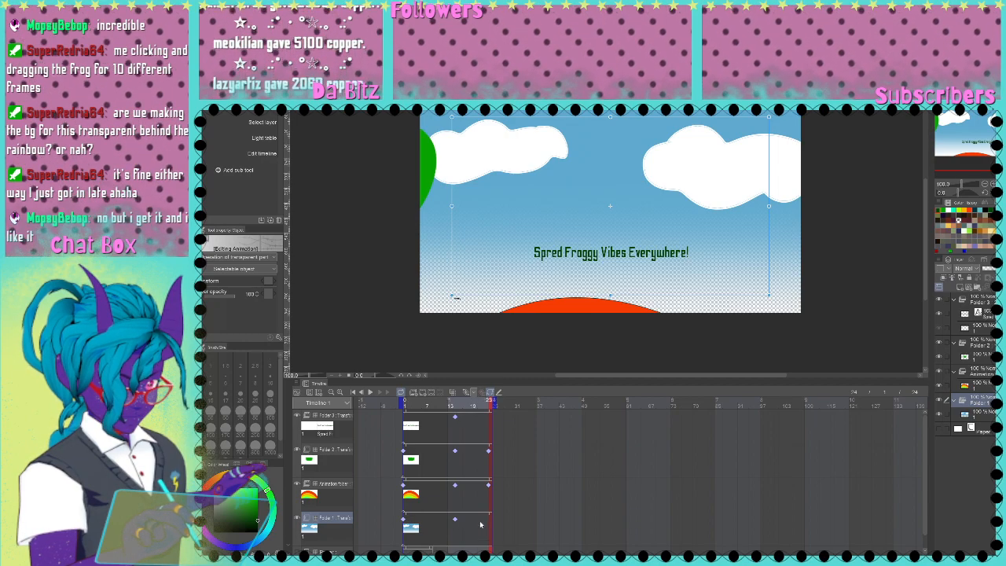
left_click(402, 522)
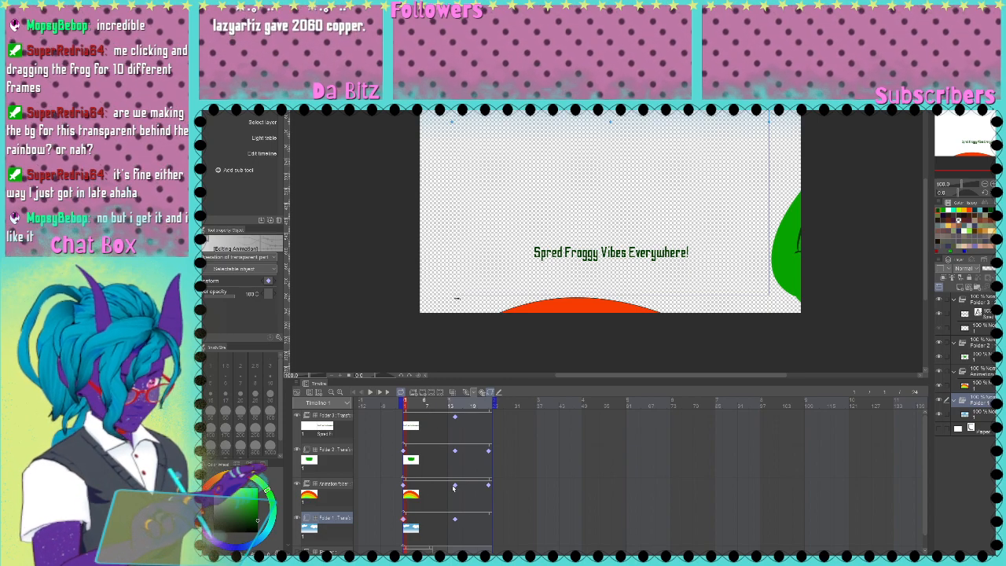
left_click(490, 526)
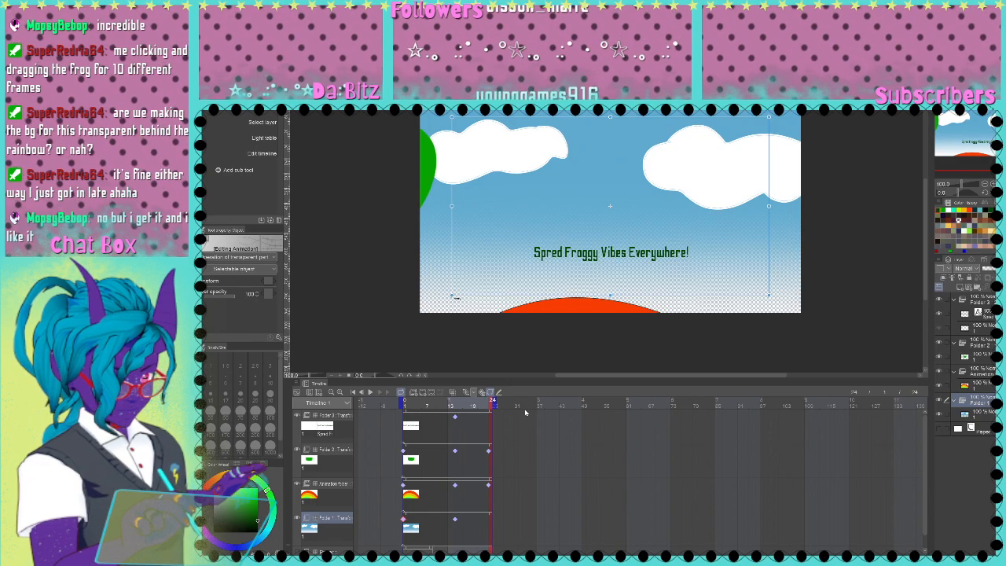
key("ctrl+v")
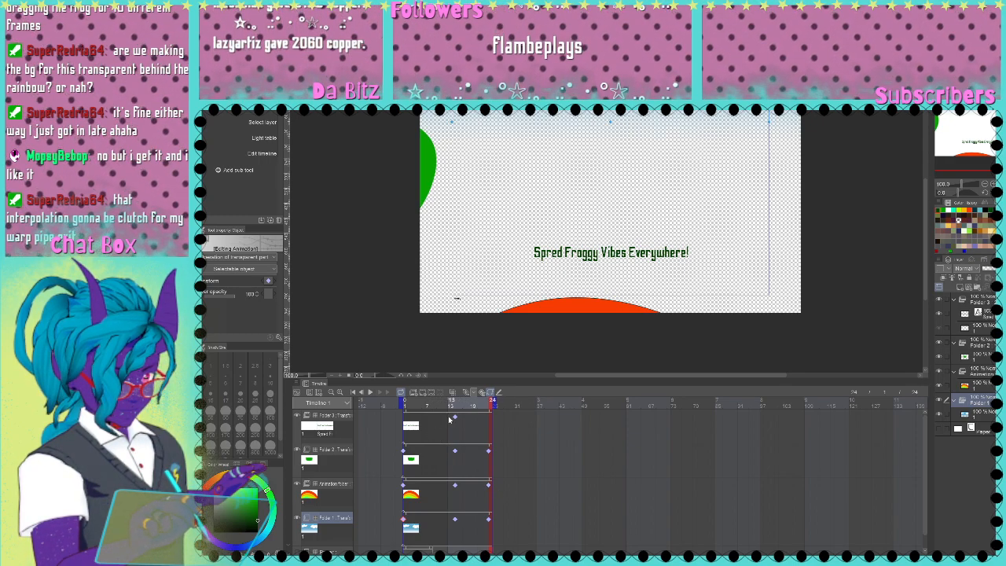
Step: At the first frame, move the caption folder past the canvas's left edge until only "re!" shows, and check it at frames 9 and 15
left_click(406, 419)
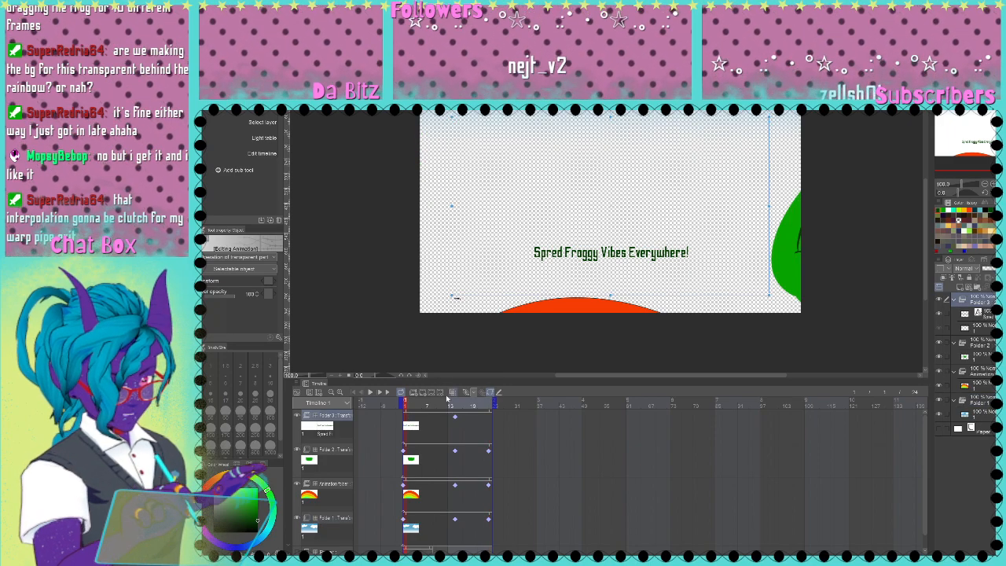
left_click(417, 425)
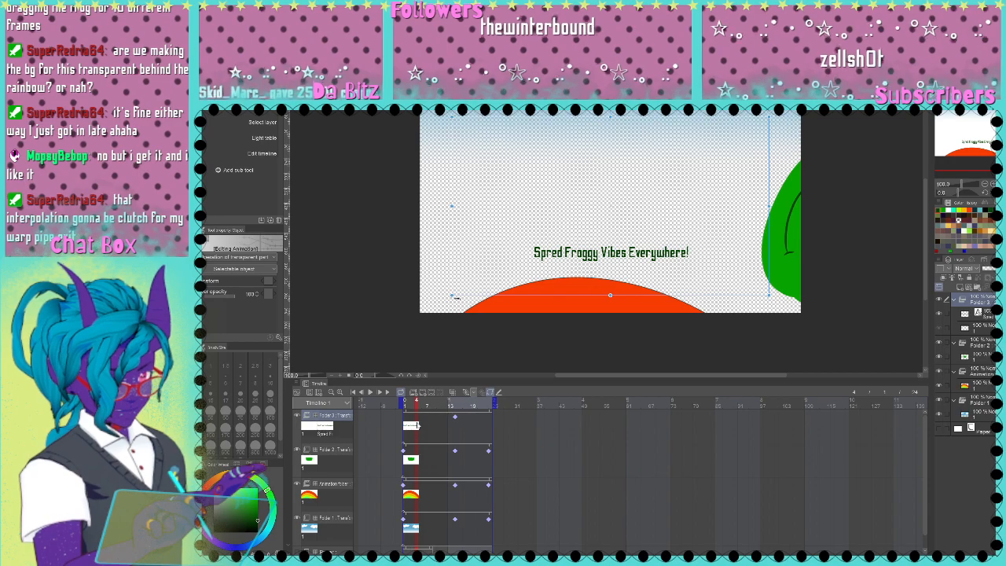
left_click(405, 418)
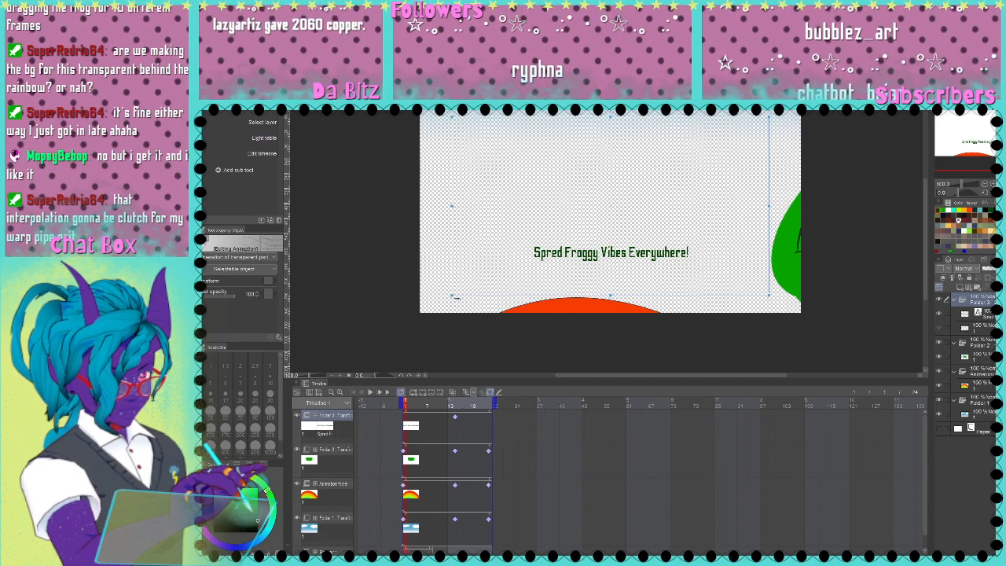
left_click_drag(646, 257, 580, 250)
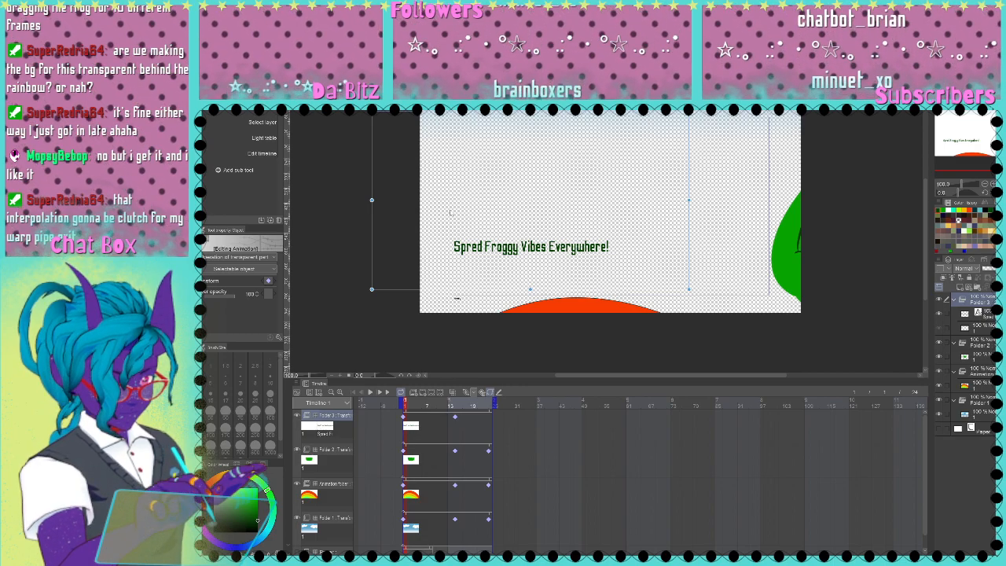
left_click_drag(532, 251, 394, 201)
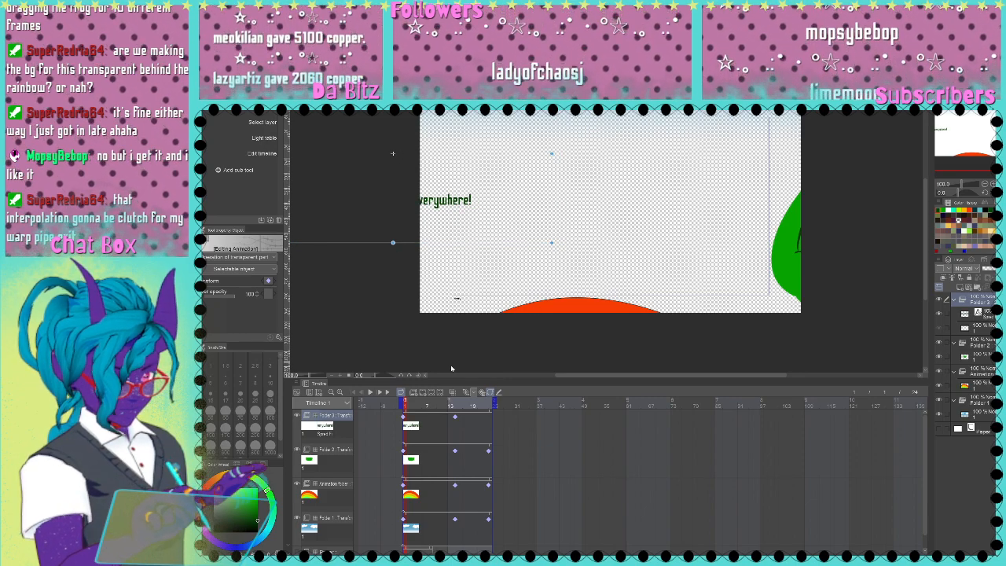
left_click_drag(435, 205, 398, 201)
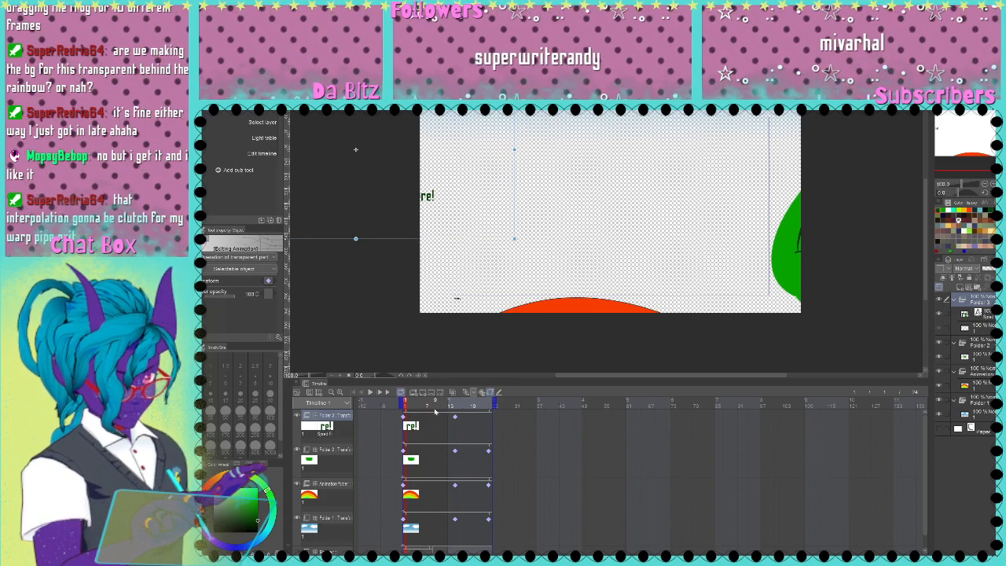
left_click(434, 410)
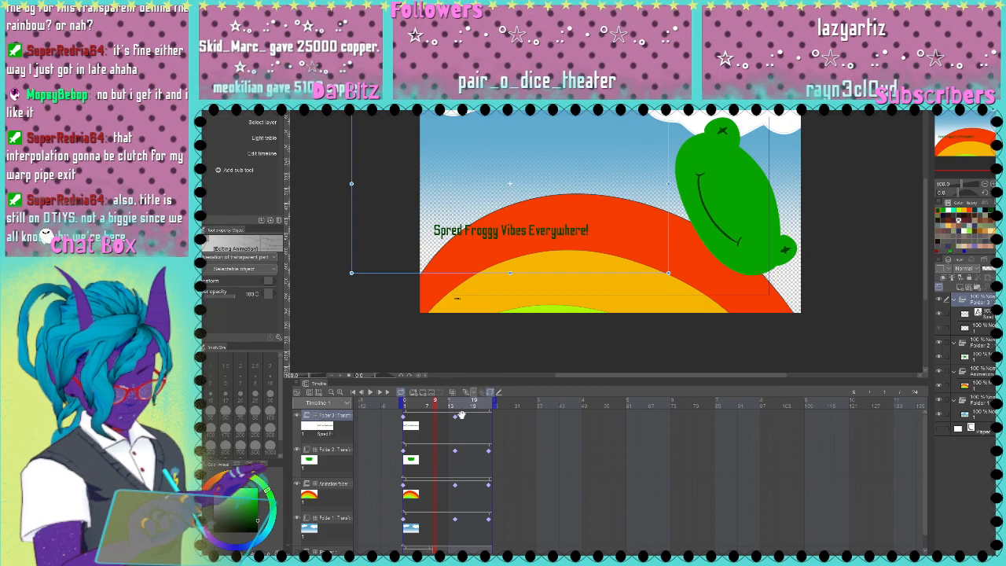
left_click(455, 420)
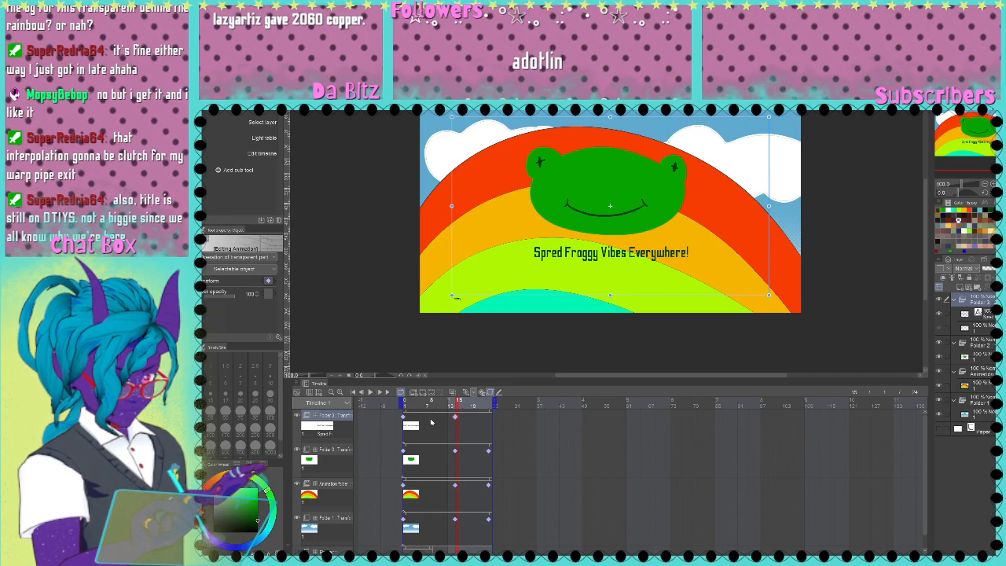
Step: Copy the caption folder's frame 15 keyframe to frame 8 so the caption arrives earlier, and preview the animation
left_click(431, 422)
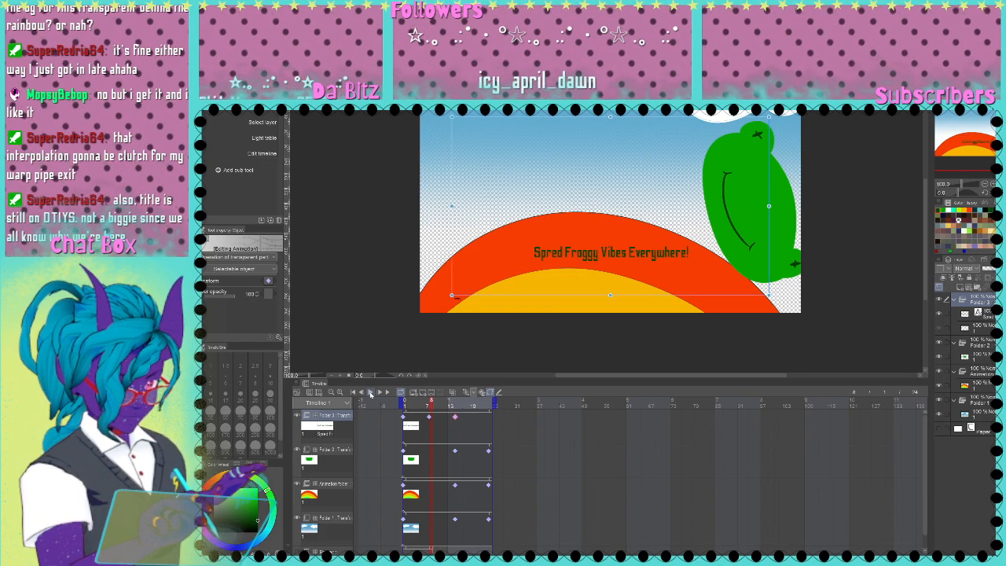
left_click(371, 393)
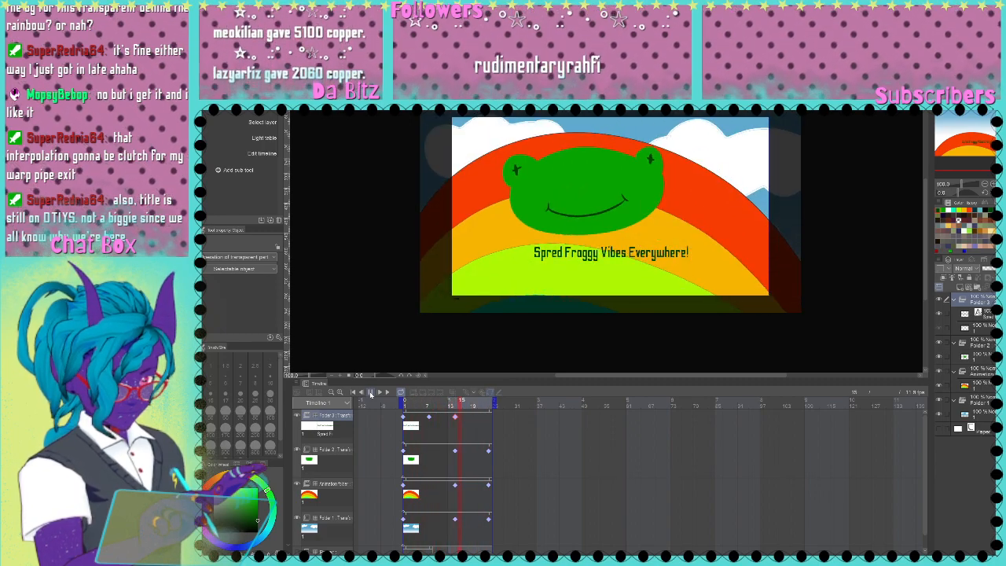
left_click(370, 393)
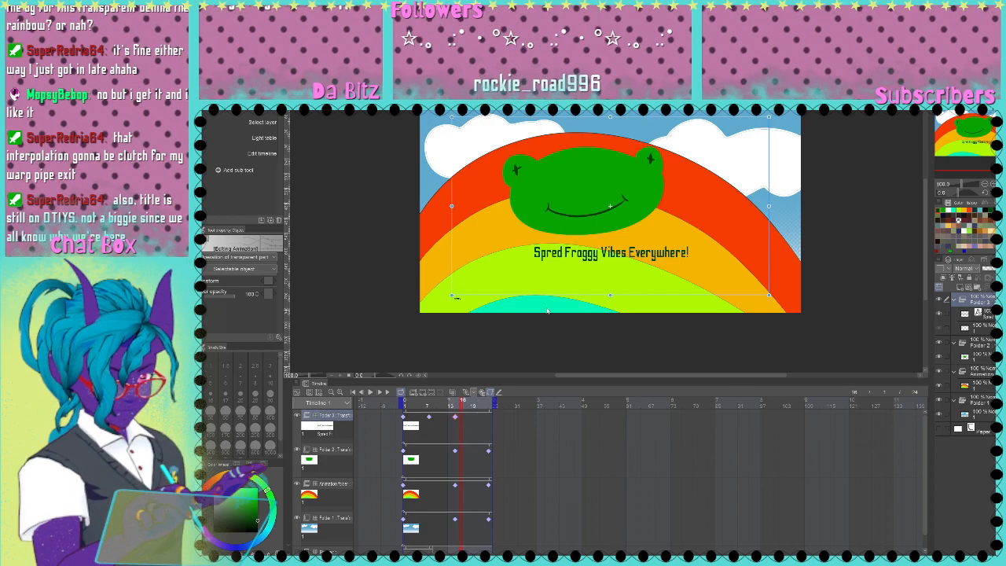
Step: Move the caption folder's frame 15 keyframe about three frames later so the caption holds longer before leaving
left_click(488, 417)
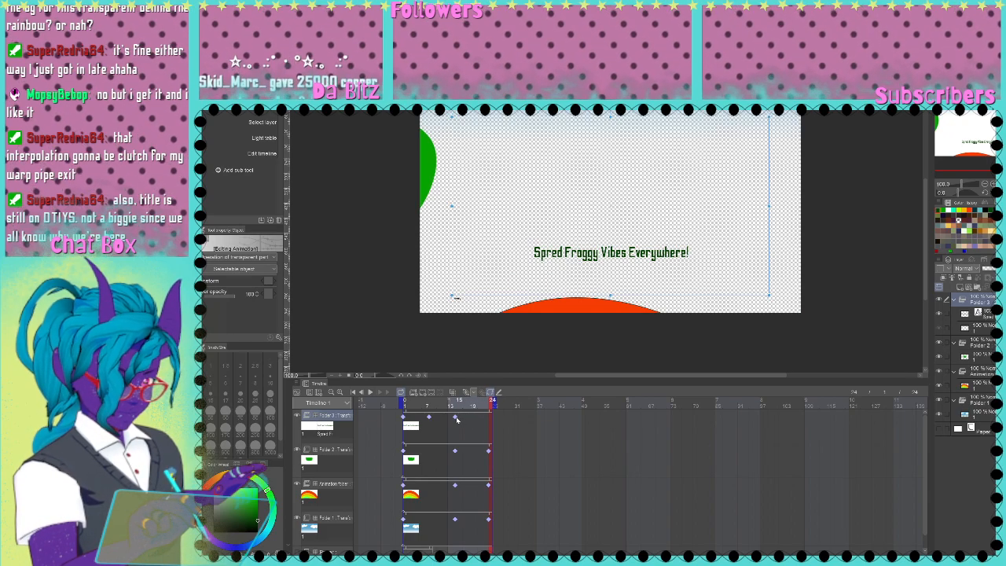
left_click(457, 418)
left_click_drag(465, 416, 469, 417)
Step: At frame 24, move the caption folder past the canvas's right edge until only "Spre" shows, and preview its exit
left_click(488, 421)
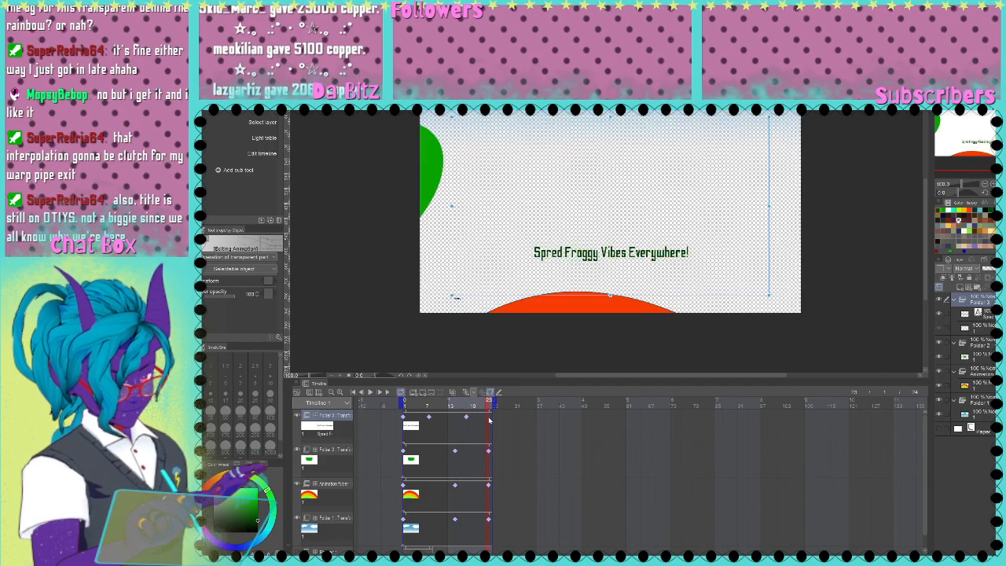
left_click(491, 421)
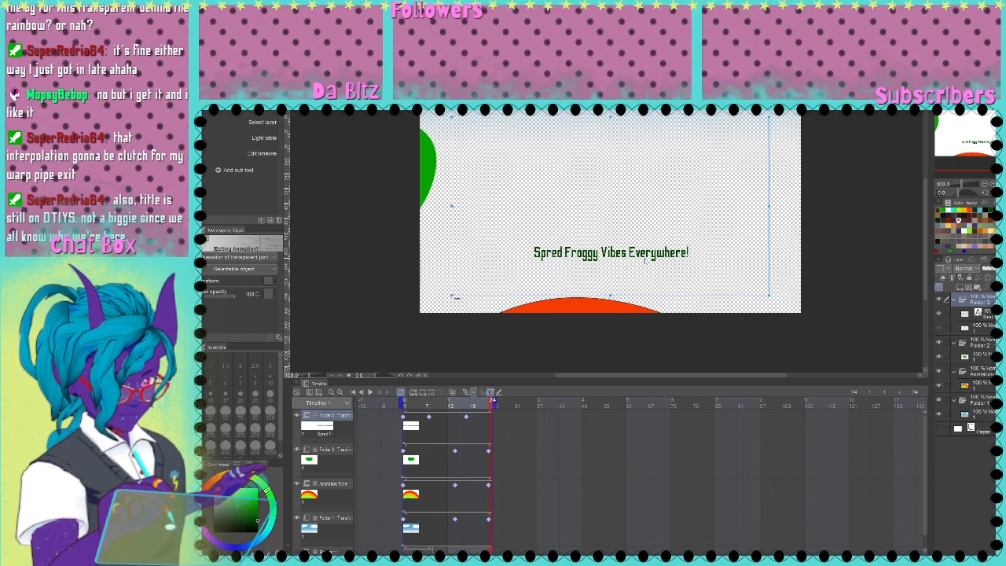
left_click_drag(623, 259, 911, 218)
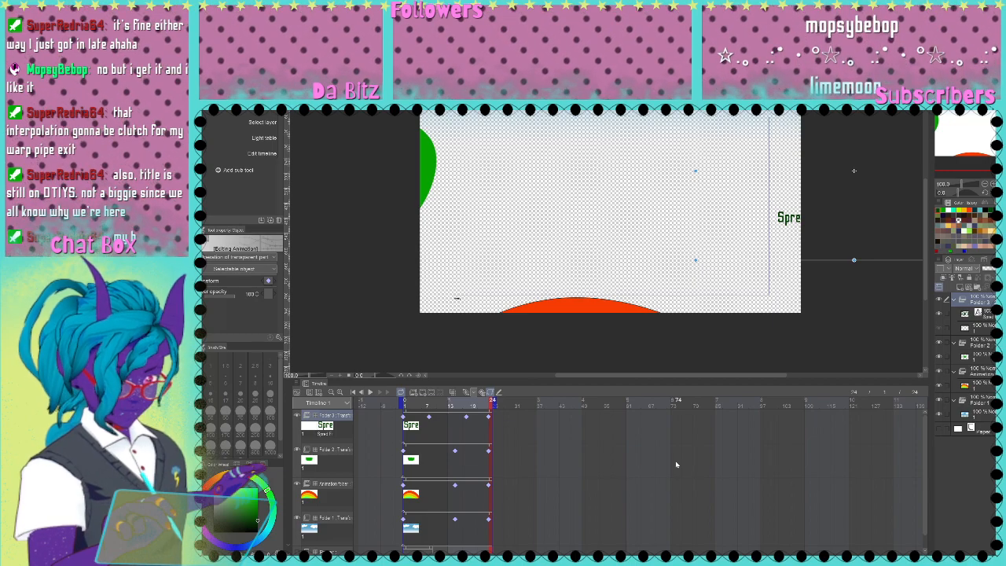
left_click(369, 393)
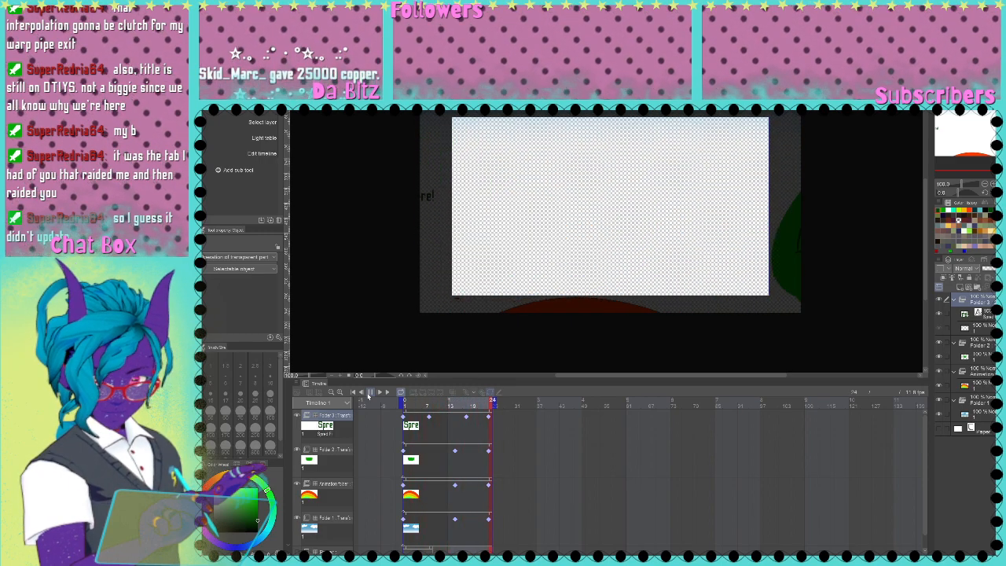
left_click(369, 393)
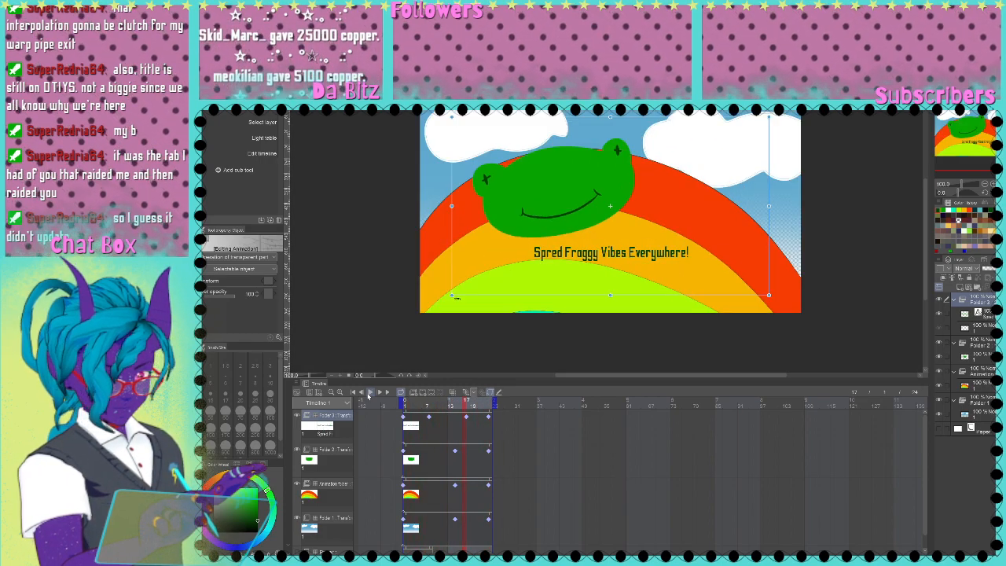
Step: Copy the rainbow folder's frame 15 keyframe to frame 13 so the rainbow reaches its resting position earlier
left_click(455, 486)
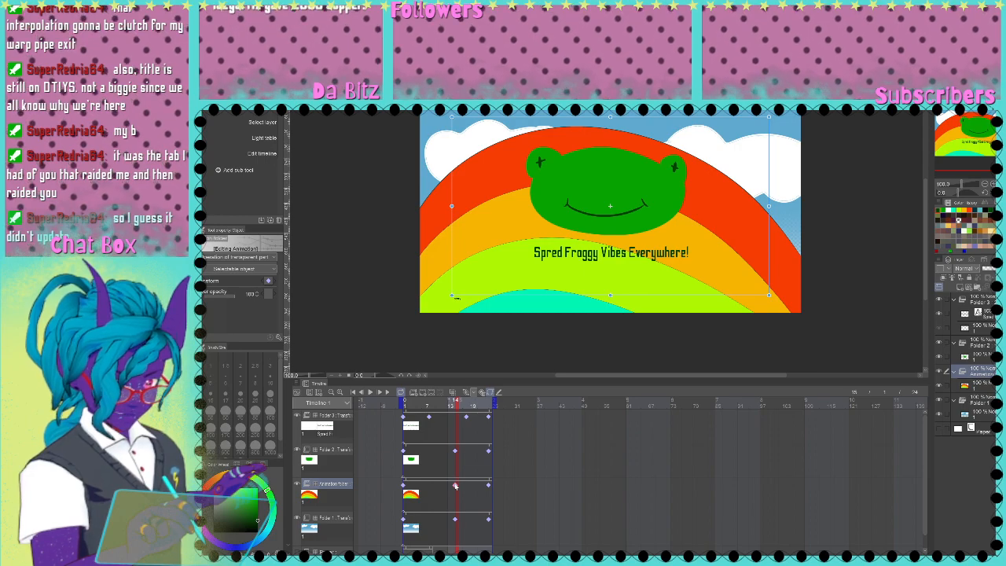
left_click(455, 487)
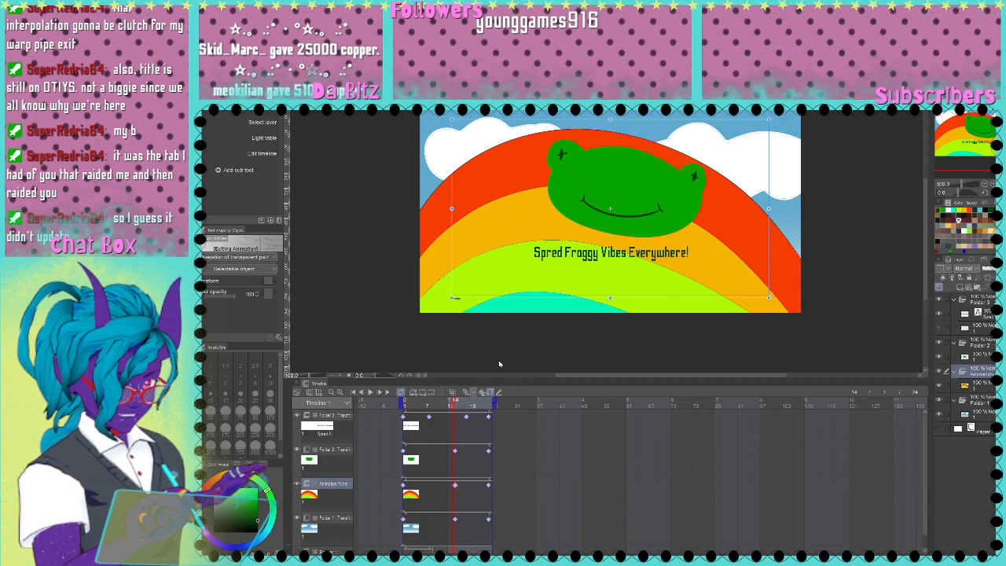
left_click(446, 487)
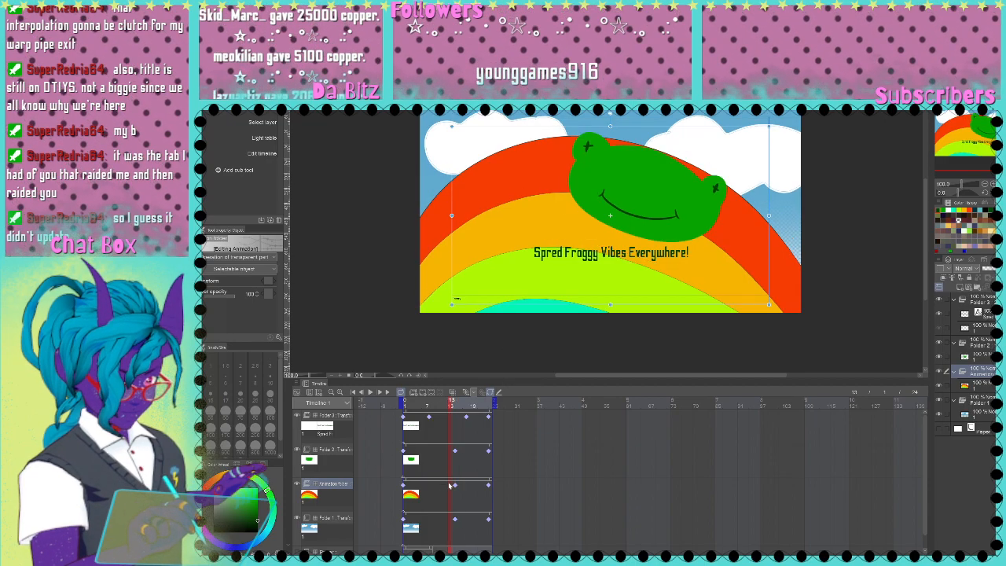
left_click(445, 486)
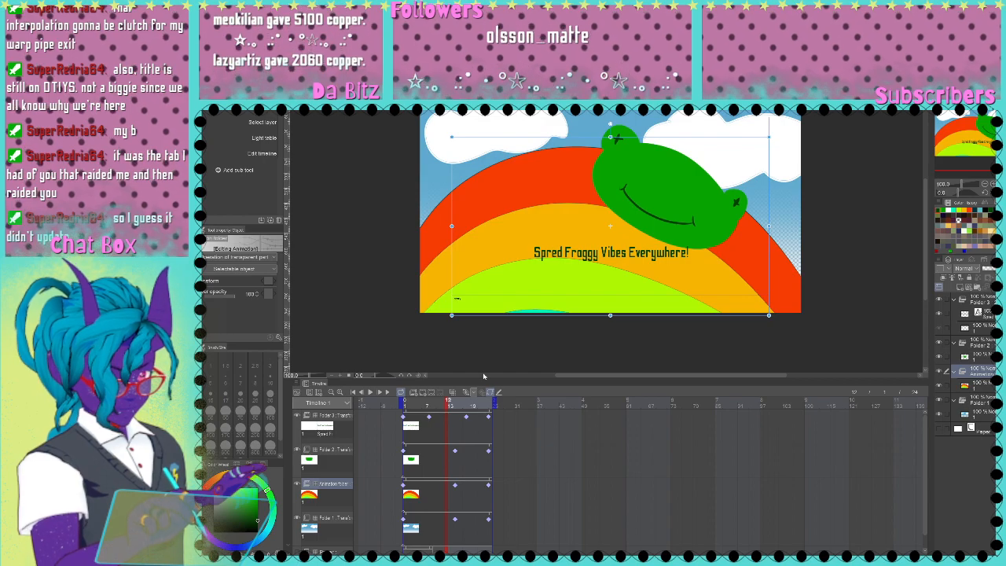
key("ctrl+v")
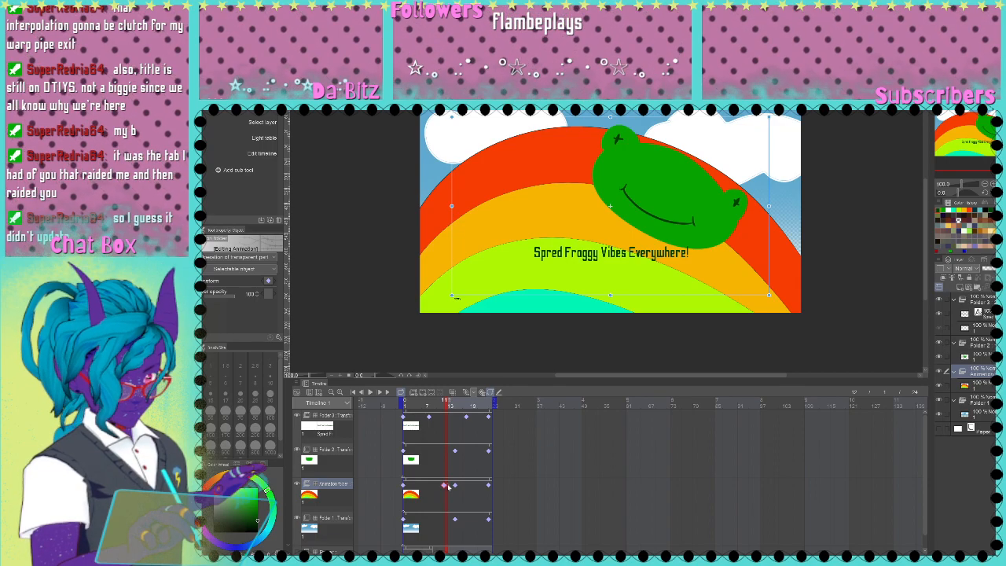
left_click(448, 486)
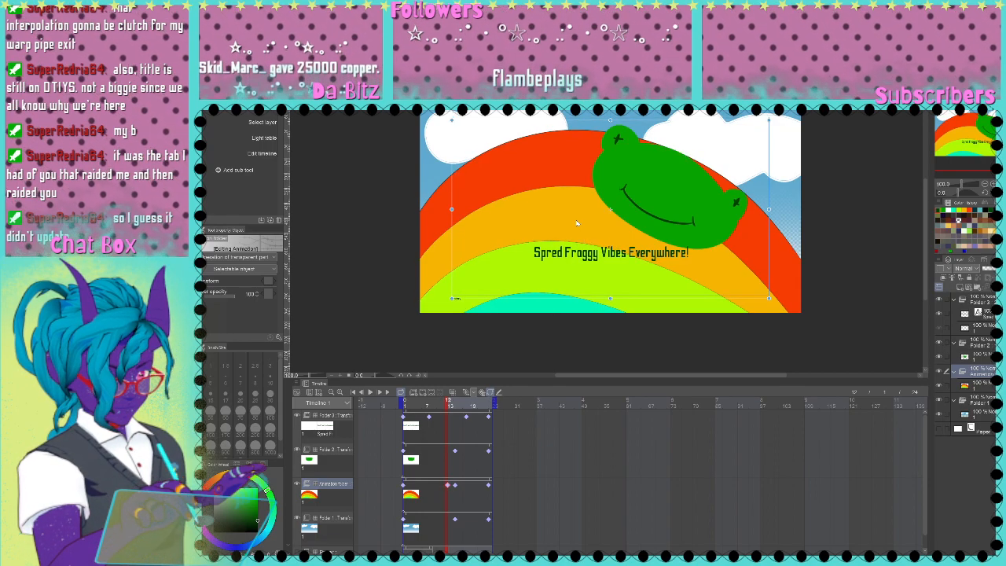
Step: At frame 12, raise the rainbow folder slightly above its resting position for a small bounce, and preview the animation
left_click_drag(577, 224, 577, 214)
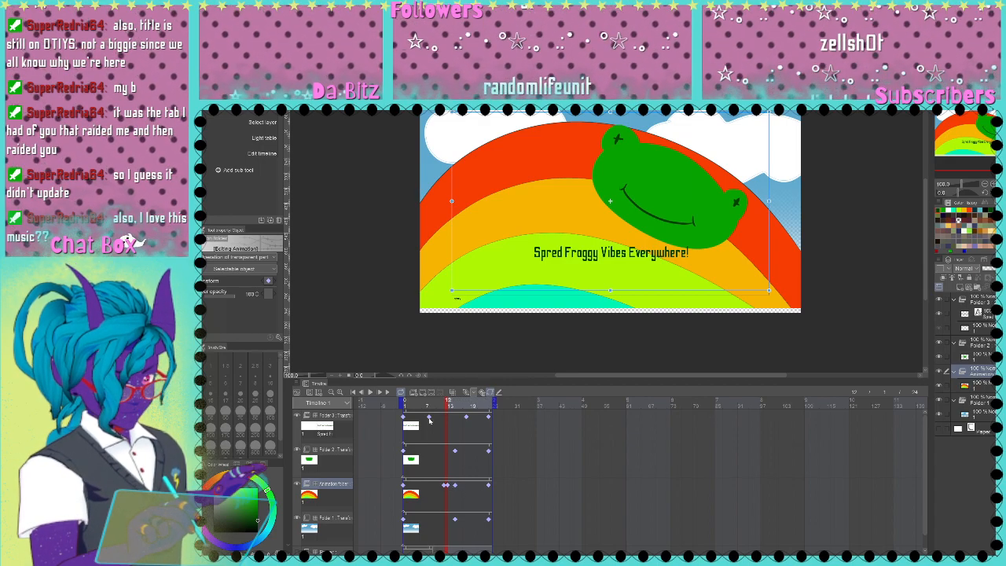
left_click(371, 392)
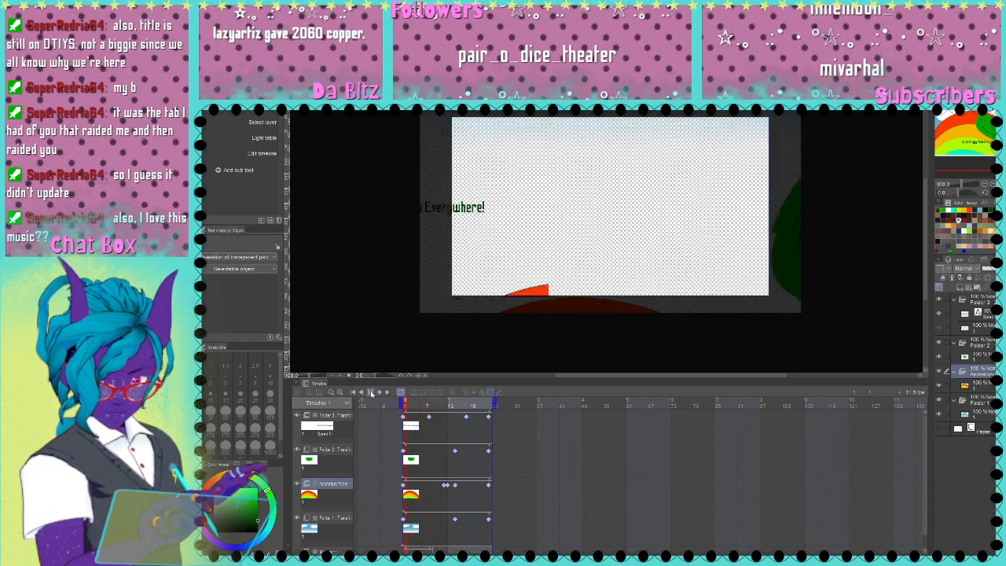
left_click(372, 392)
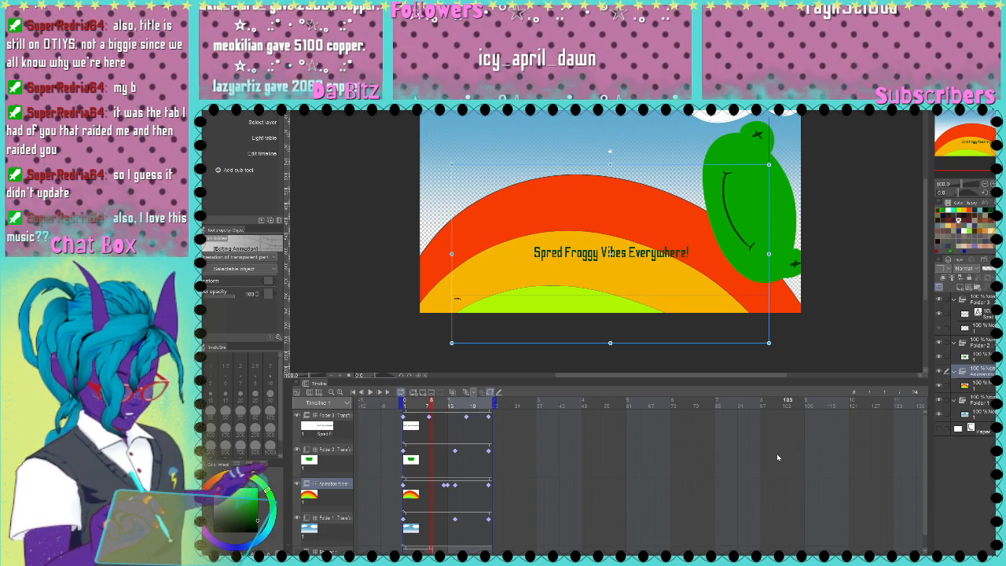
Step: Check the caption's entrance around frames 4 and 11, and at frame 9 scale the caption folder down slightly from its upper edge
left_click(417, 428)
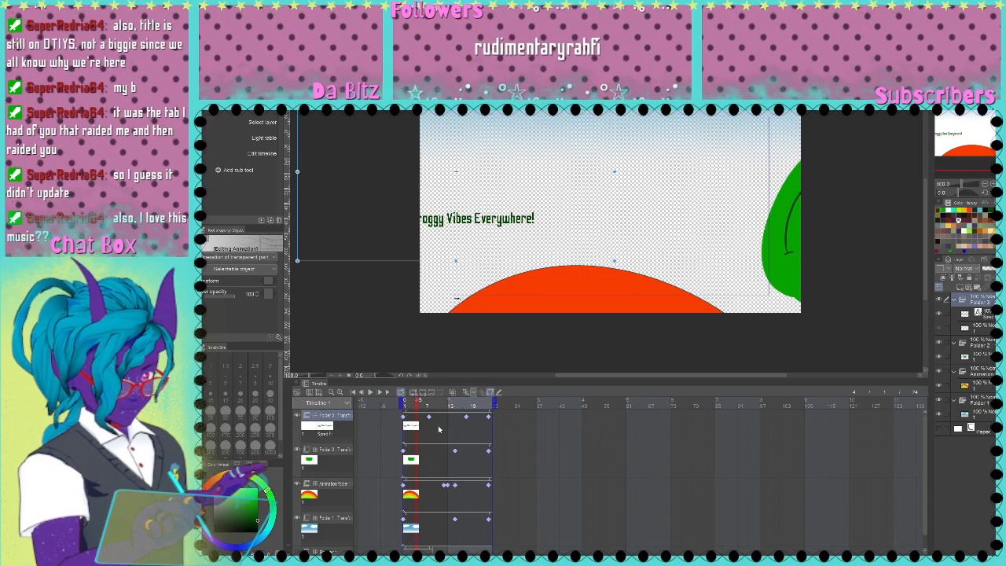
left_click(445, 429)
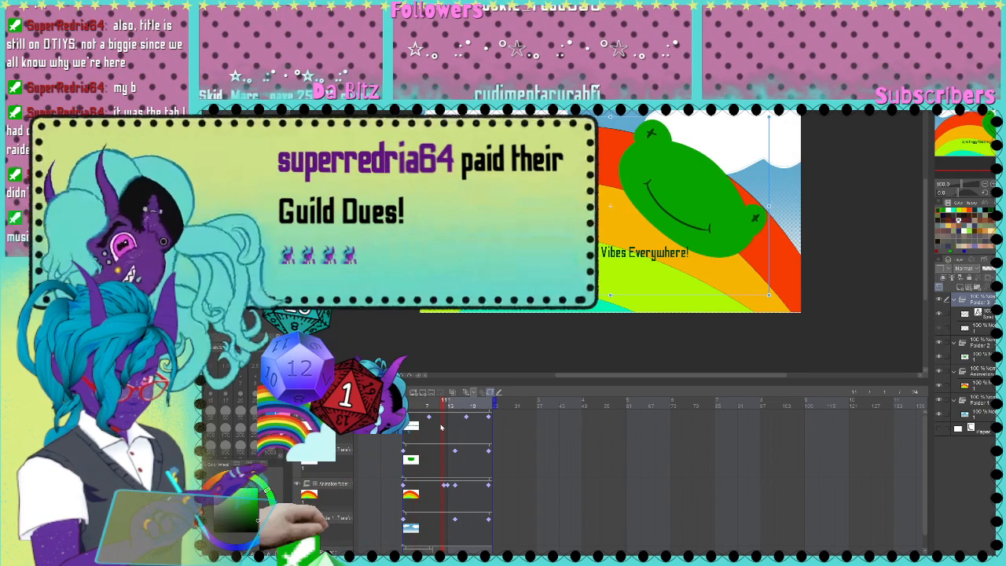
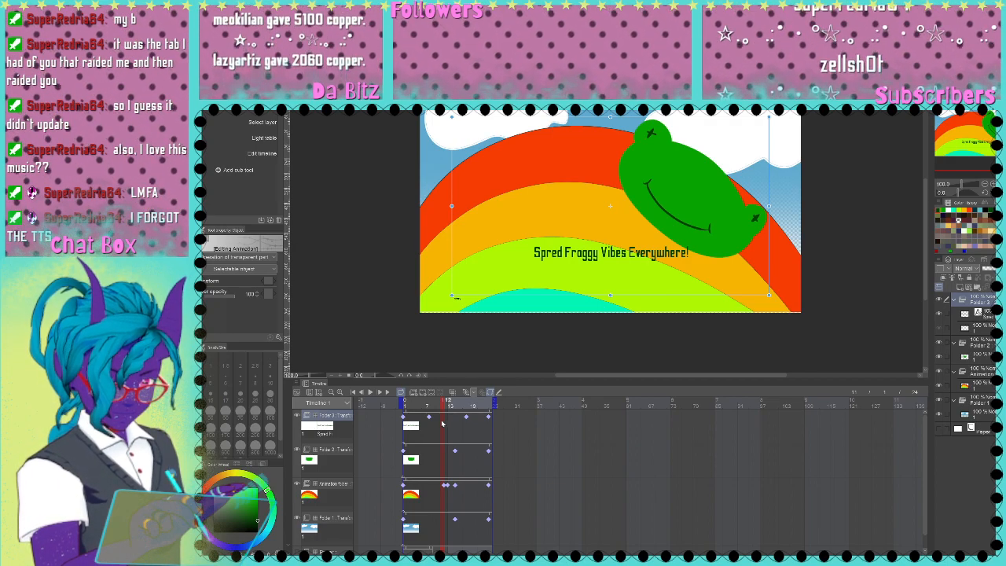
left_click(416, 406)
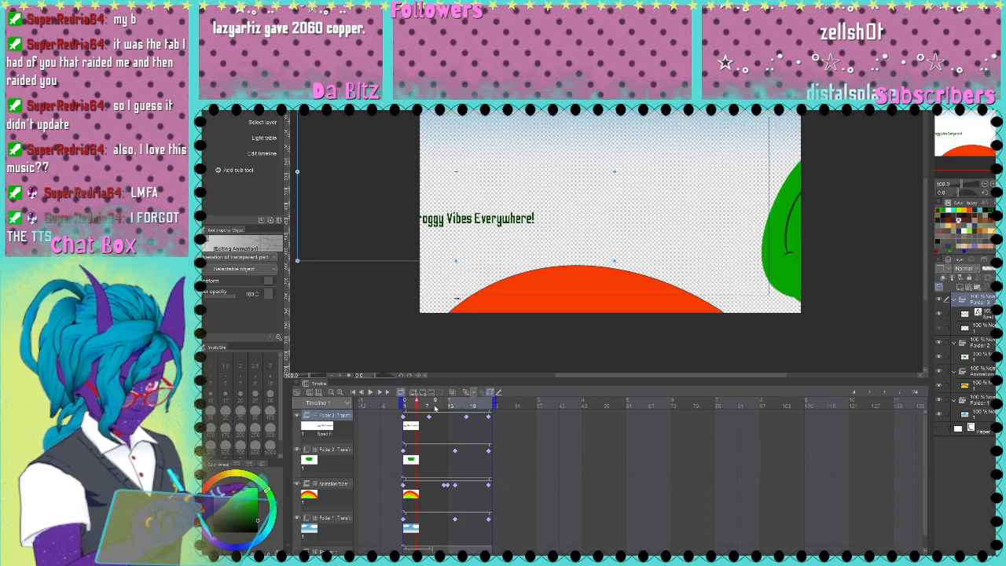
left_click(435, 406)
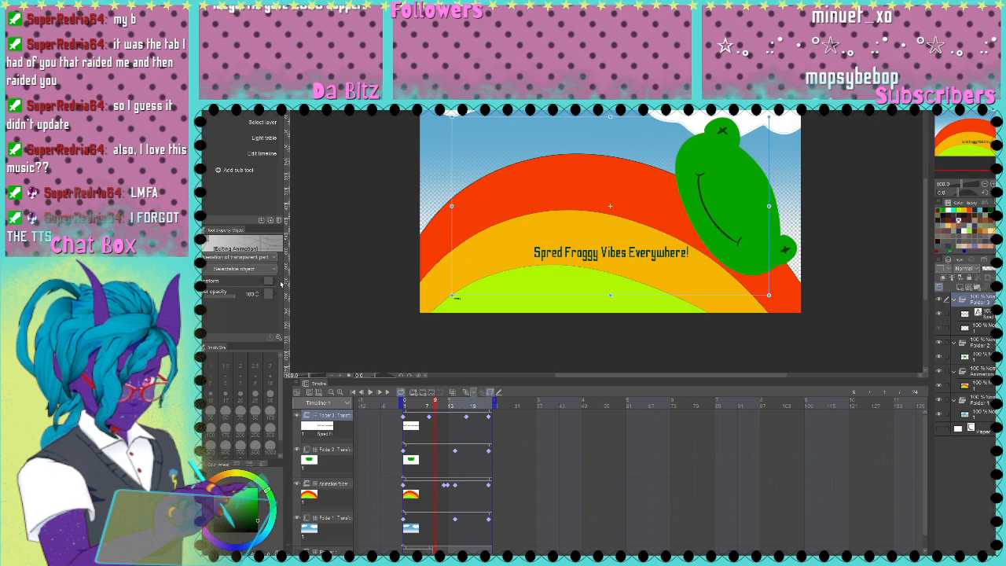
left_click_drag(610, 117, 608, 141)
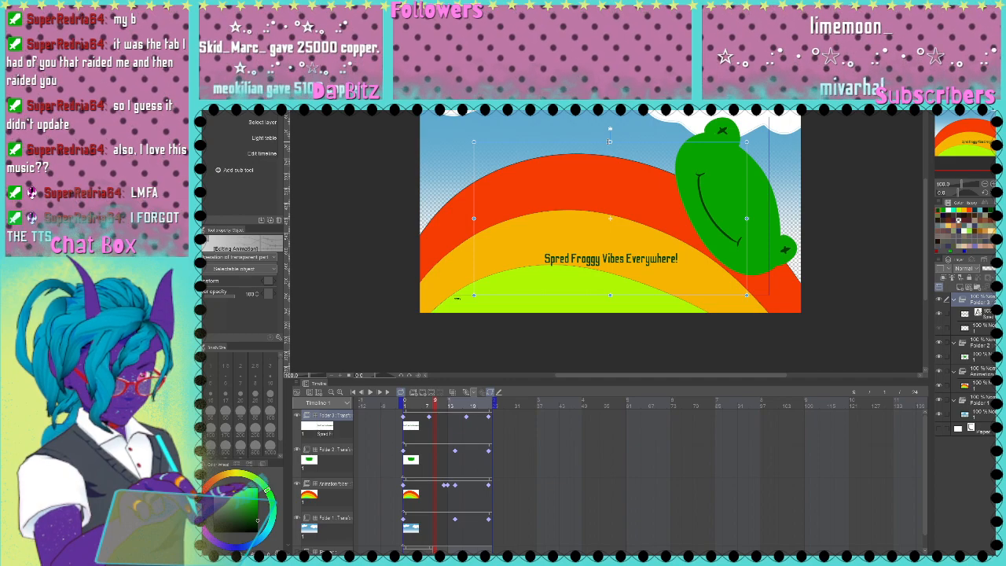
left_click_drag(609, 142, 609, 142)
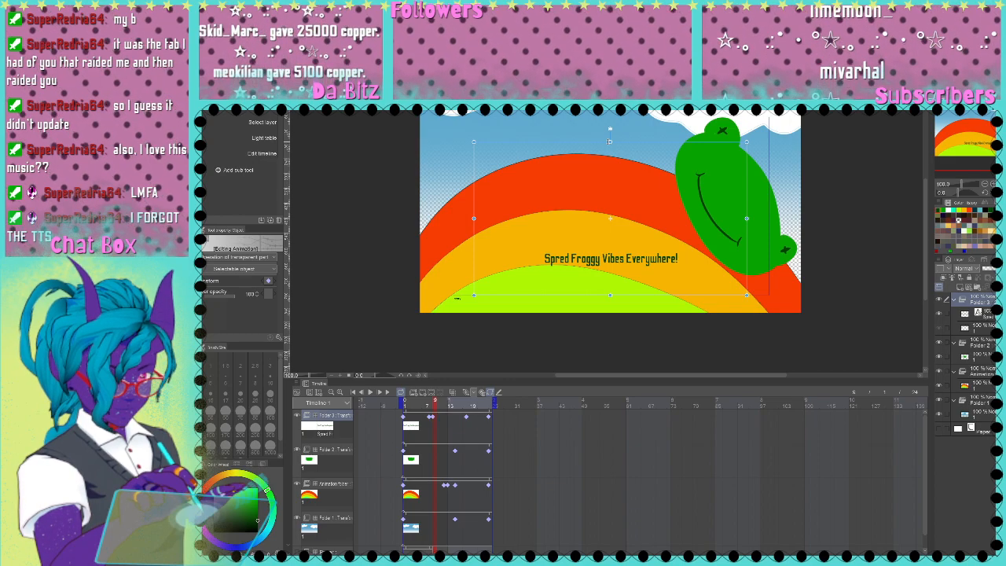
Step: At frame 10, scale the caption folder up slightly beyond its resting size
left_click(443, 420)
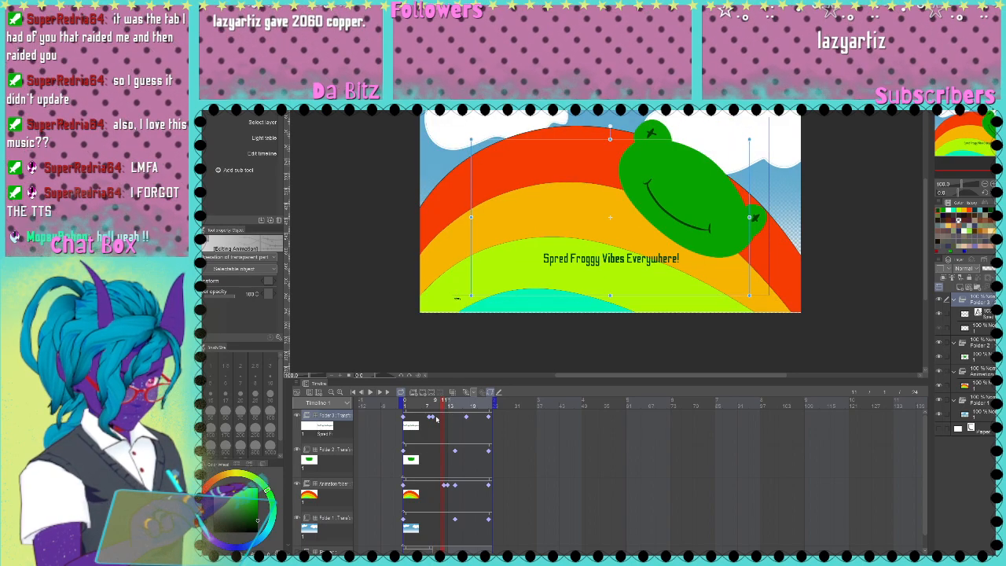
left_click(436, 419)
left_click(442, 417)
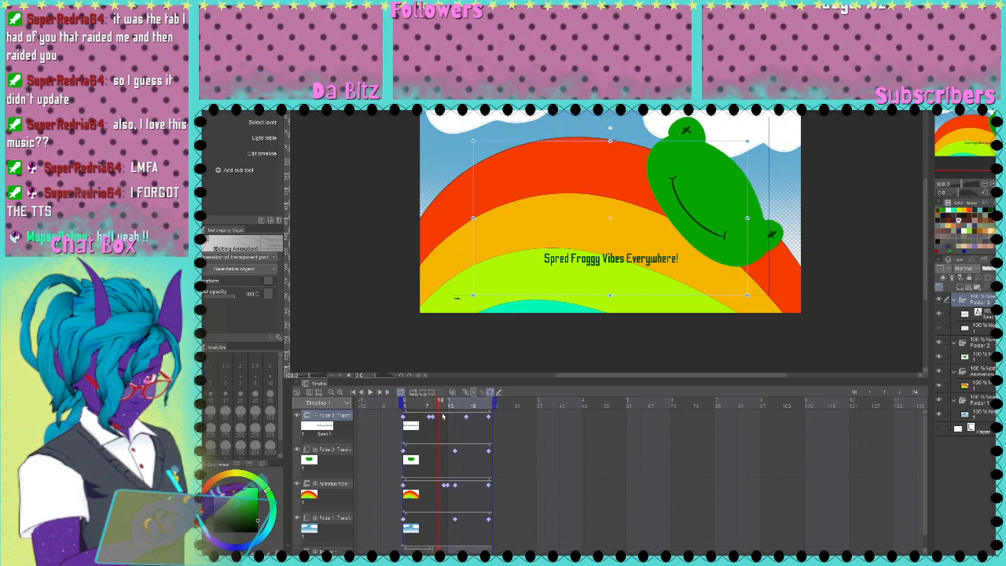
left_click_drag(611, 140, 617, 101)
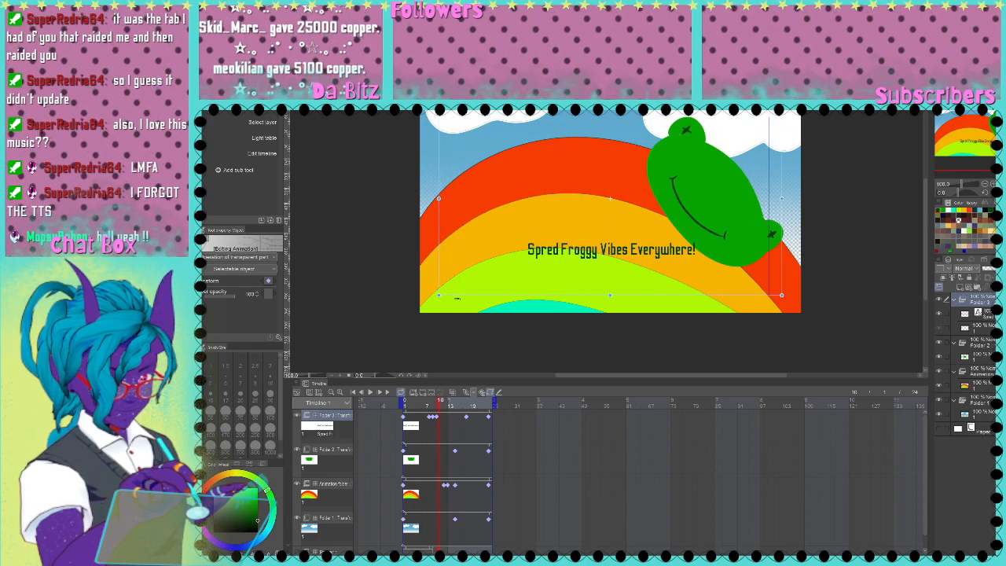
Step: Shrink the caption folder at frame 11 and enlarge it slightly past resting size at frame 12, and preview the pulsing caption
left_click(443, 420)
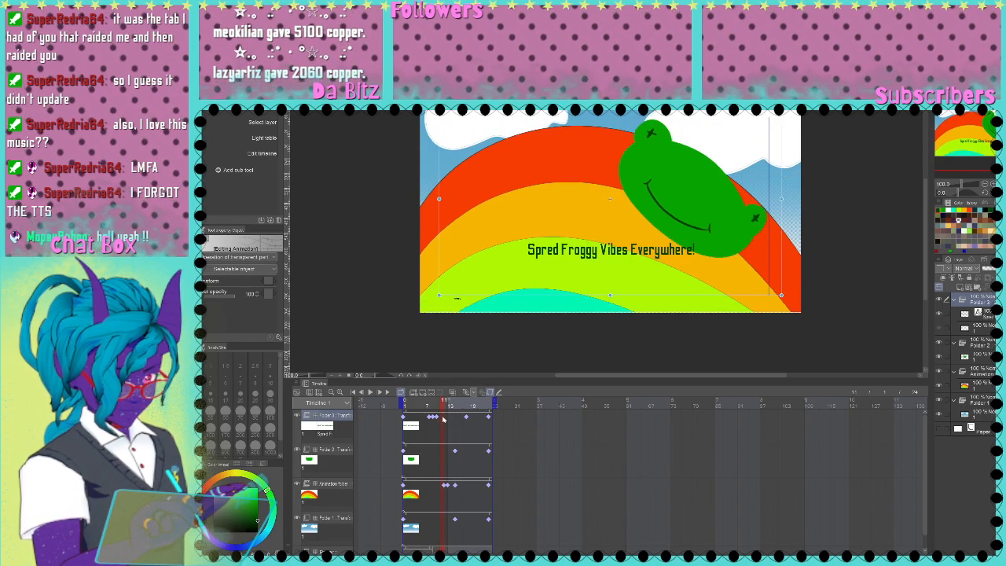
left_click_drag(611, 103, 611, 142)
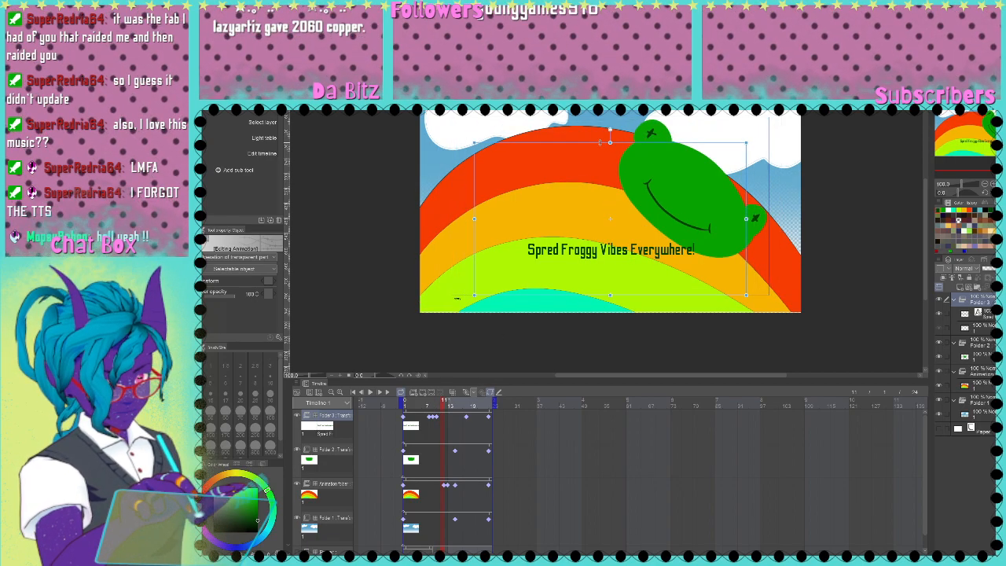
left_click(445, 417)
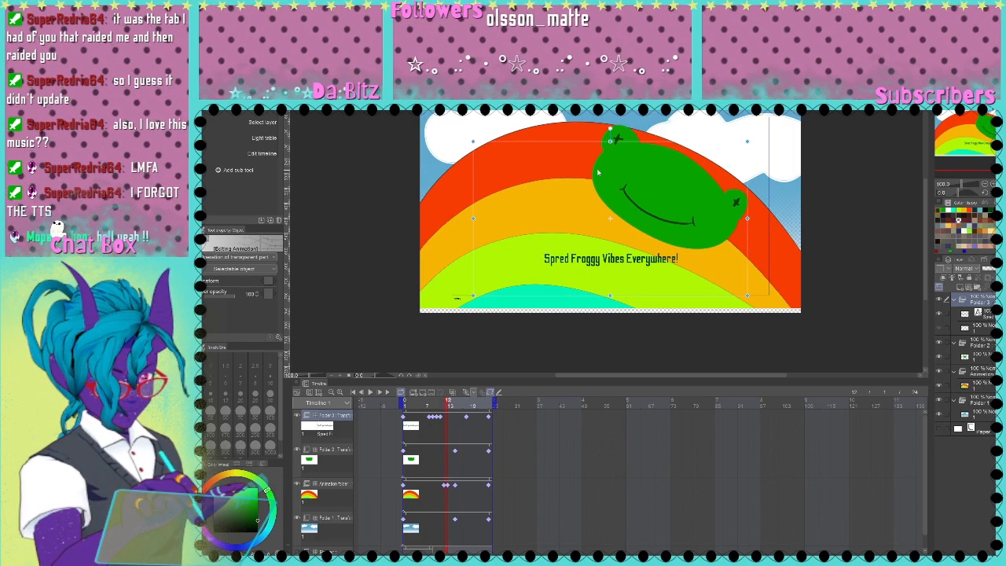
left_click_drag(611, 141, 611, 111)
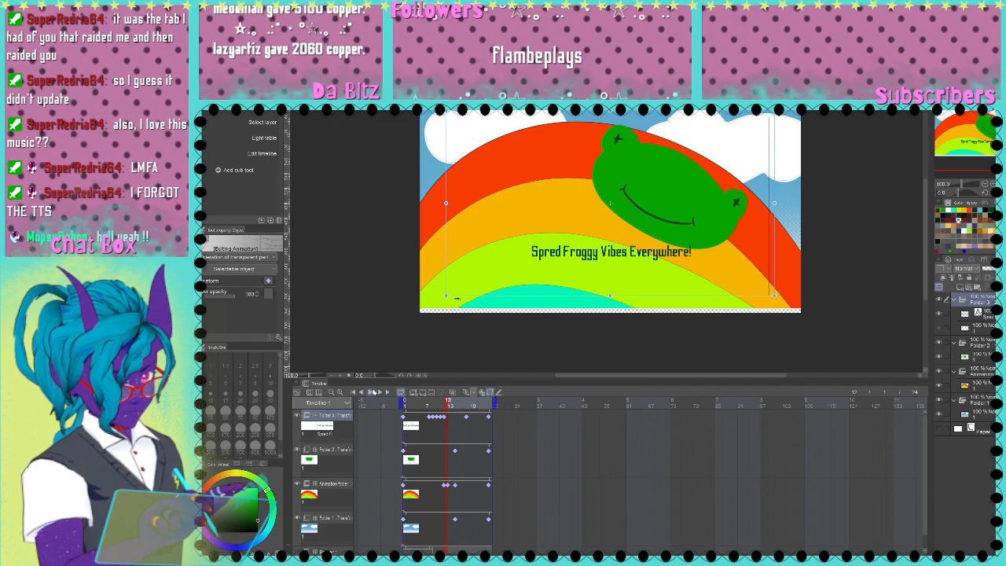
left_click(372, 391)
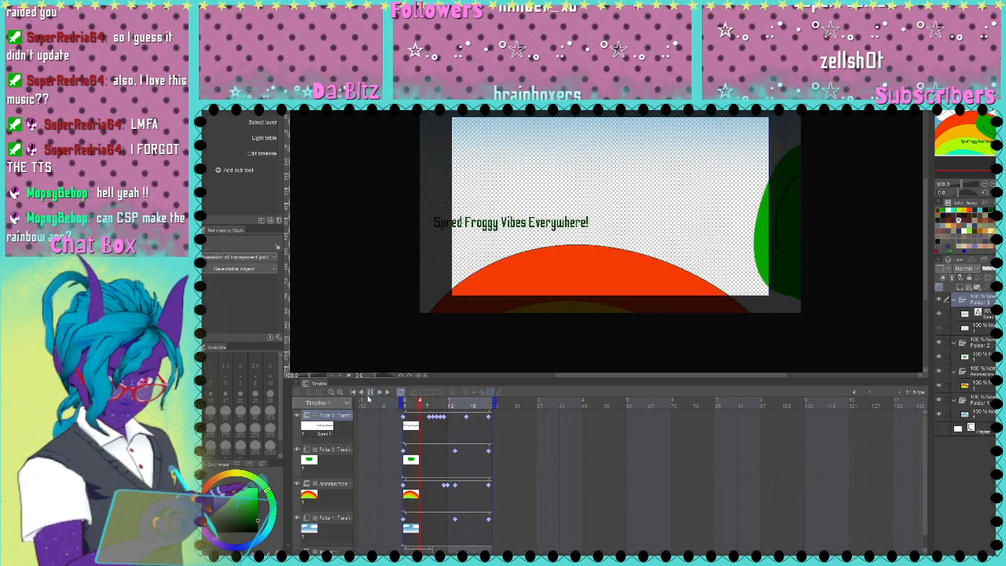
left_click(372, 393)
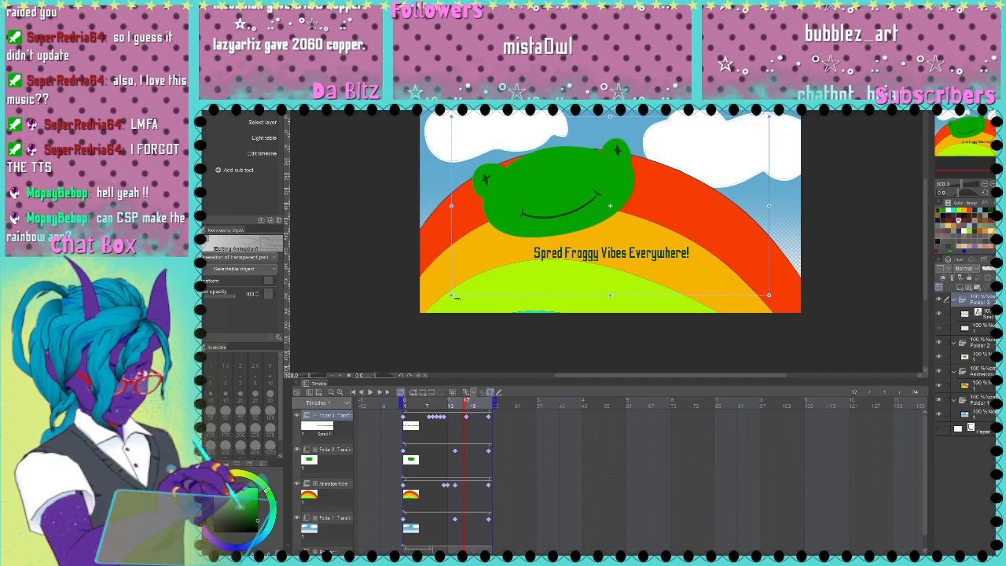
Step: Look at the layers inside the UFO animation's folder for comparison and return to the frog animation
left_click(385, 105)
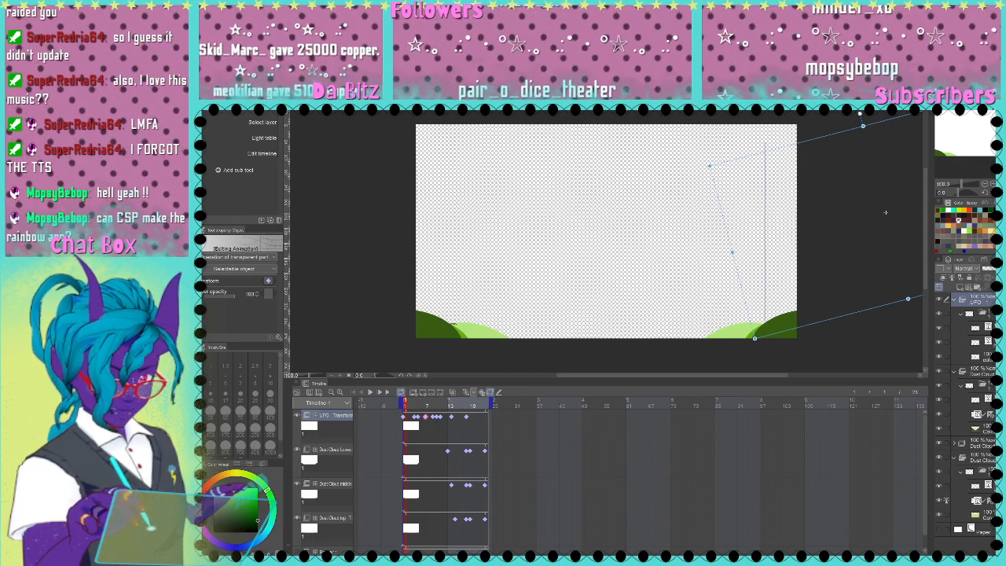
left_click(978, 328)
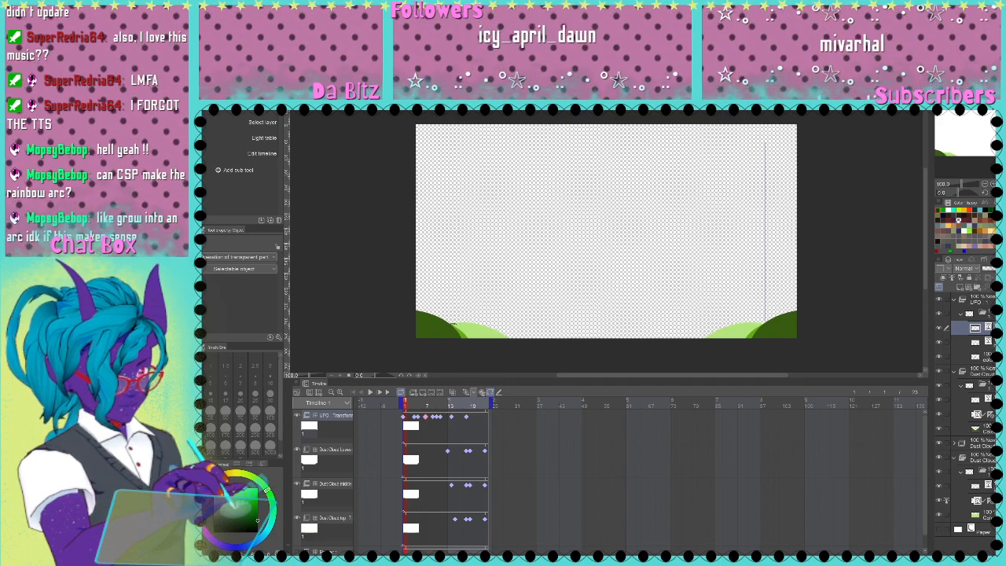
key("ctrl+Tab")
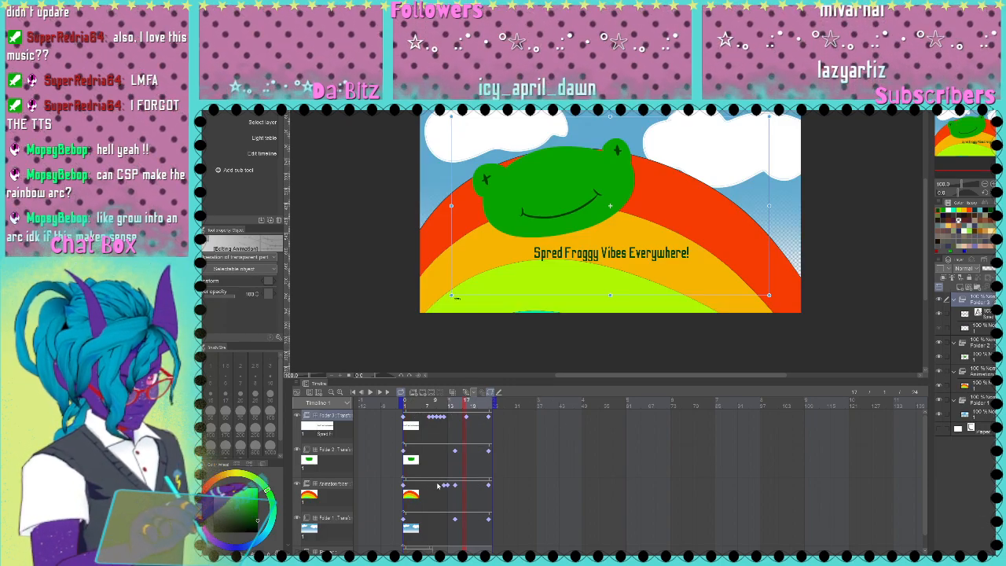
Step: At the rainbow folder's first keyframe, try scaling the folder down from its right edge, and undo each attempt
left_click(421, 488)
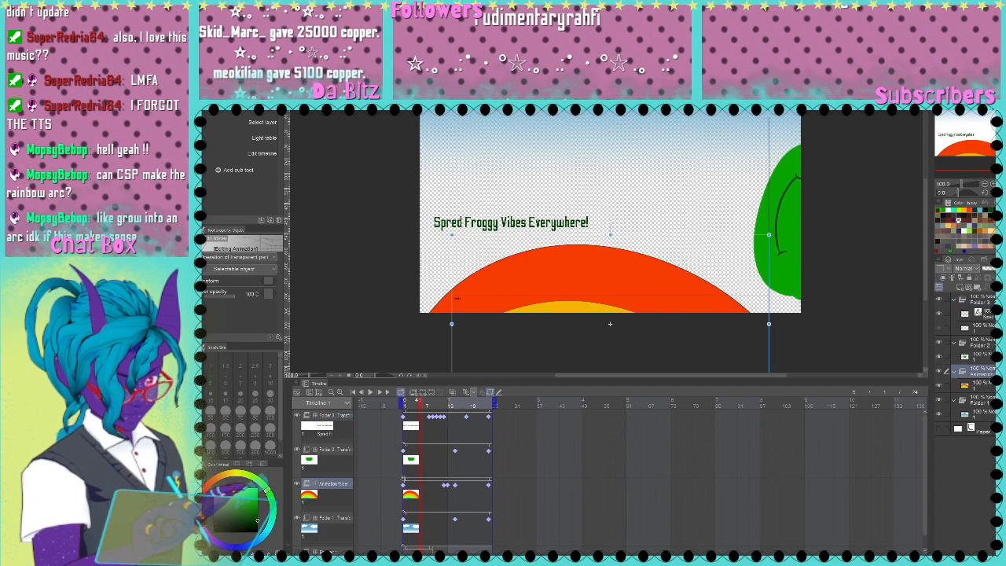
left_click(404, 488)
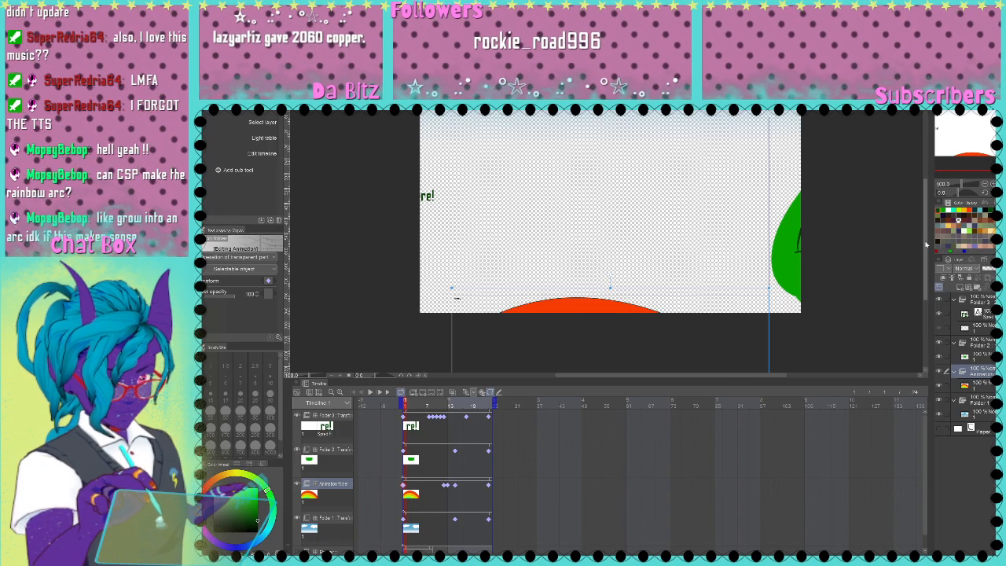
left_click_drag(926, 297, 926, 335)
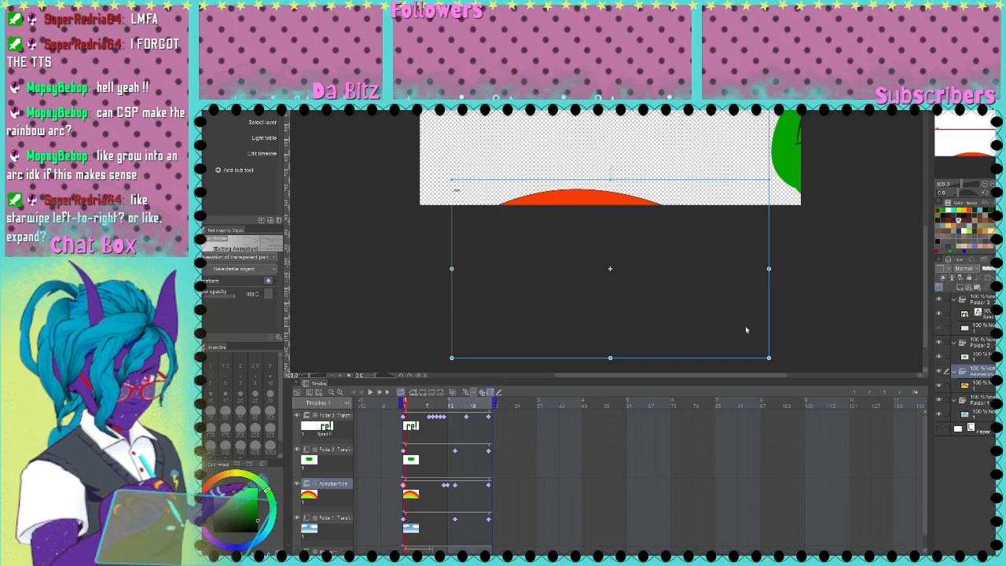
left_click_drag(769, 269, 737, 274)
key("ctrl+z")
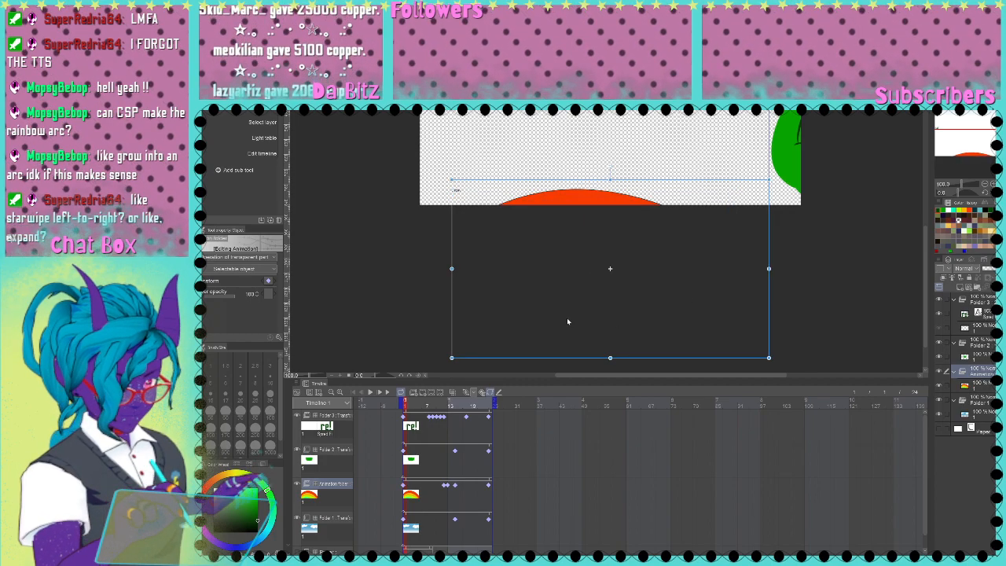
left_click(275, 282)
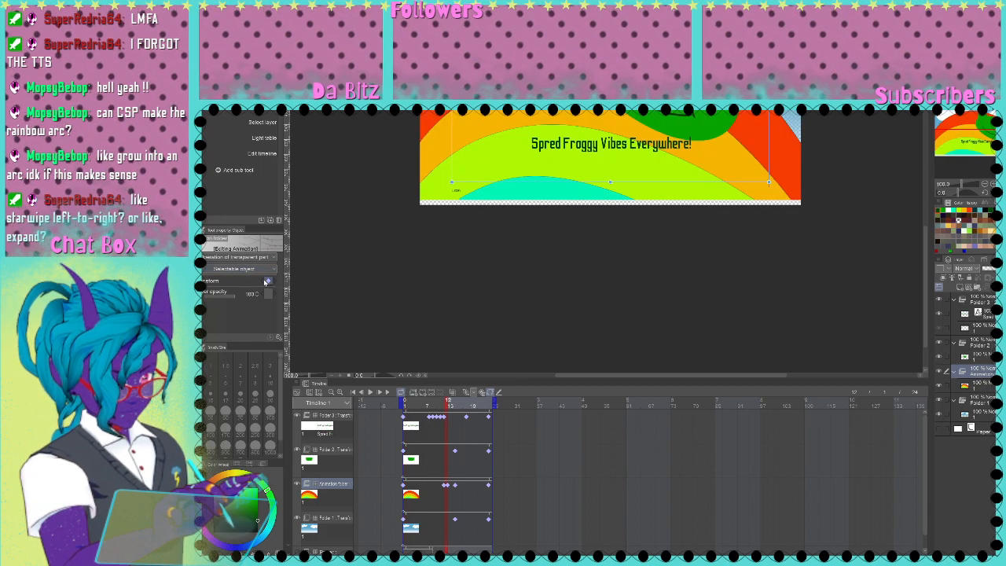
left_click(266, 281)
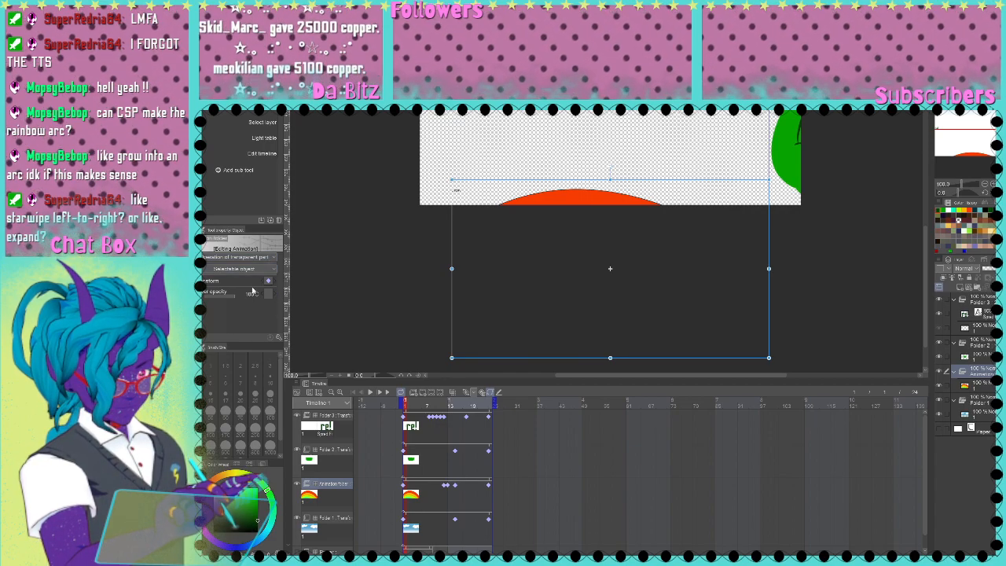
left_click_drag(610, 236, 638, 245)
left_click_drag(797, 278, 778, 277)
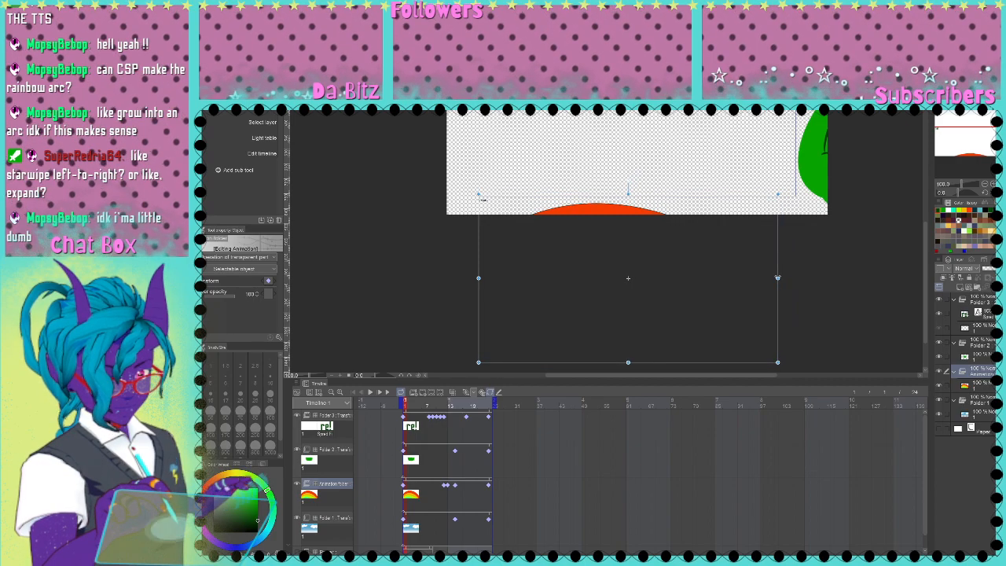
key("ctrl+z")
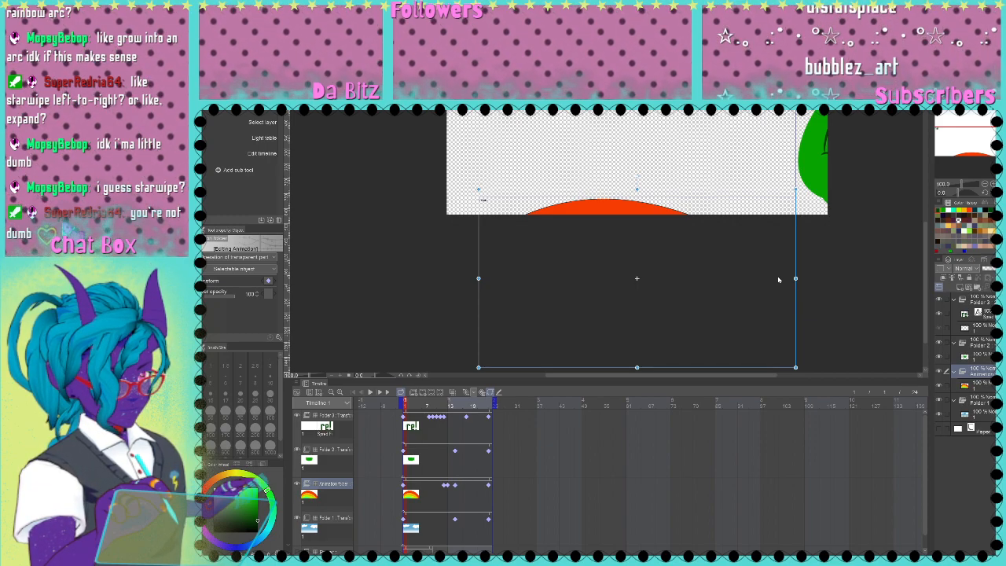
Step: At the first frame, shrink the rainbow folder from both upper corners so it starts fully below the canvas, and preview the animation
left_click_drag(797, 189, 745, 217)
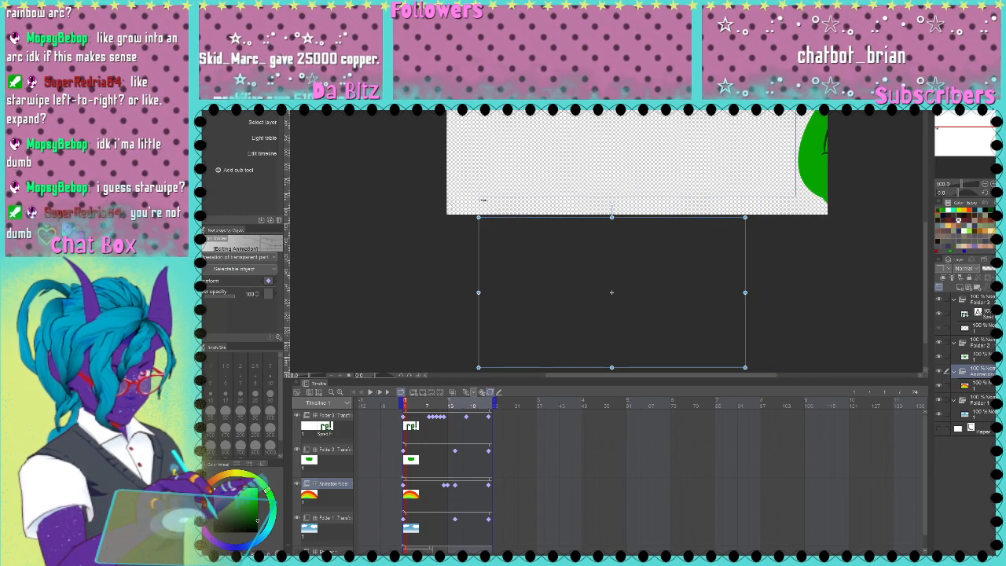
left_click_drag(478, 217, 557, 261)
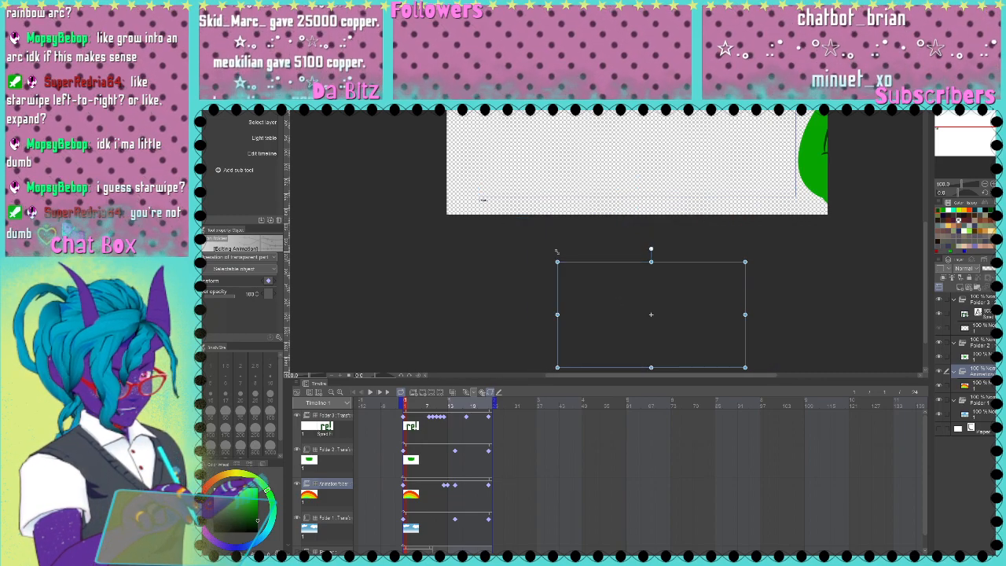
left_click(372, 393)
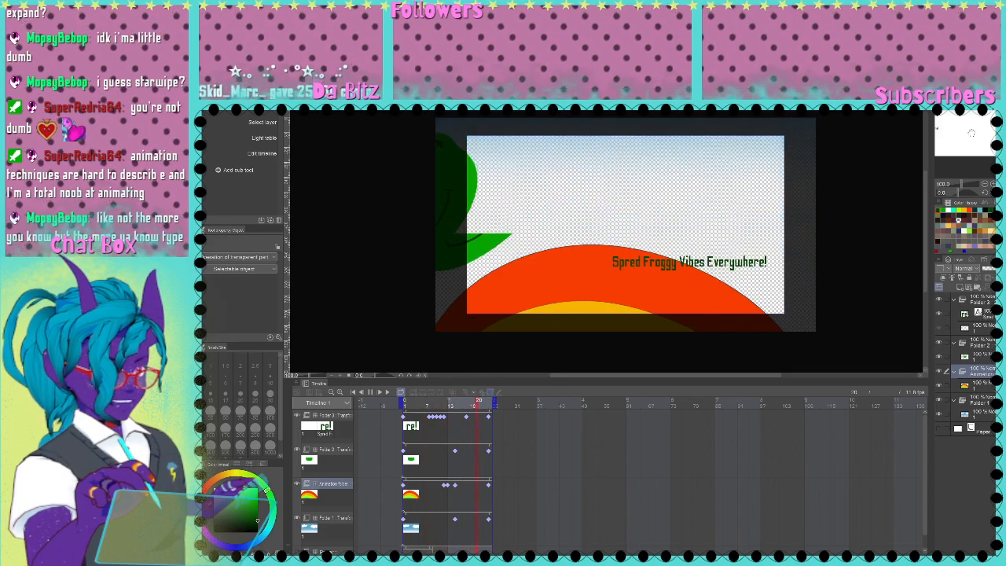
left_click(371, 393)
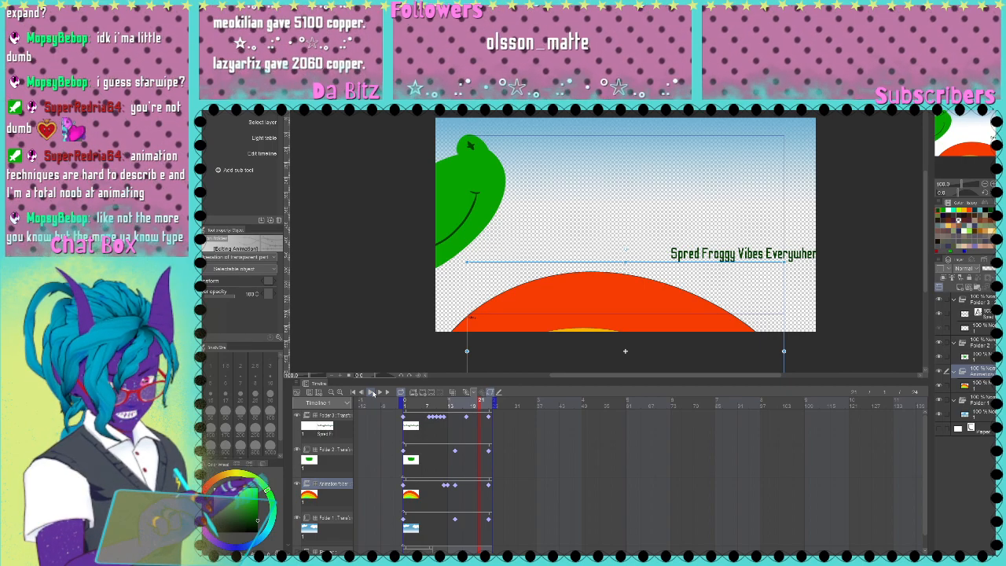
Step: Add a new raster layer for pen drawing and move it out of the folders to the top of the layer stack
left_click(960, 288)
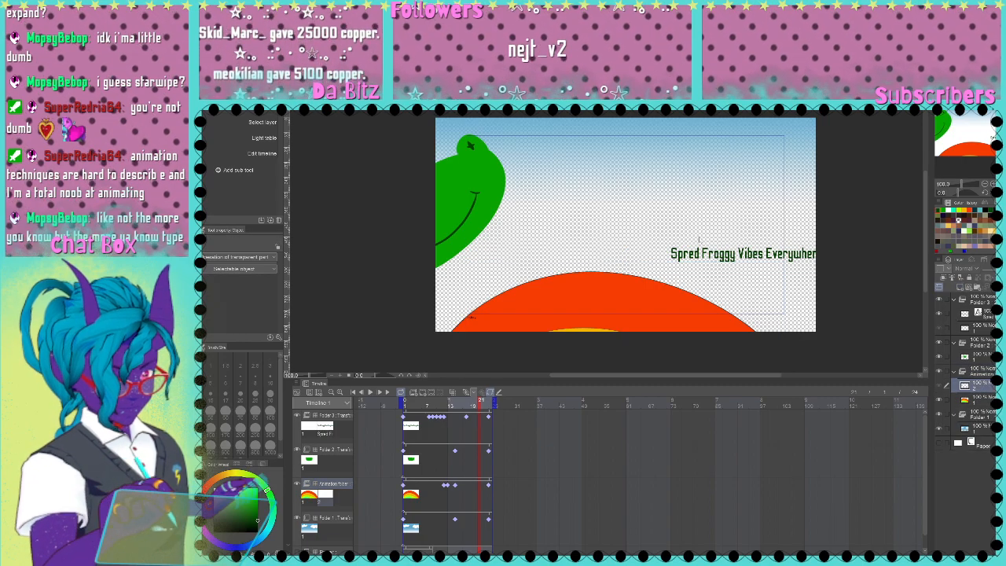
key("p")
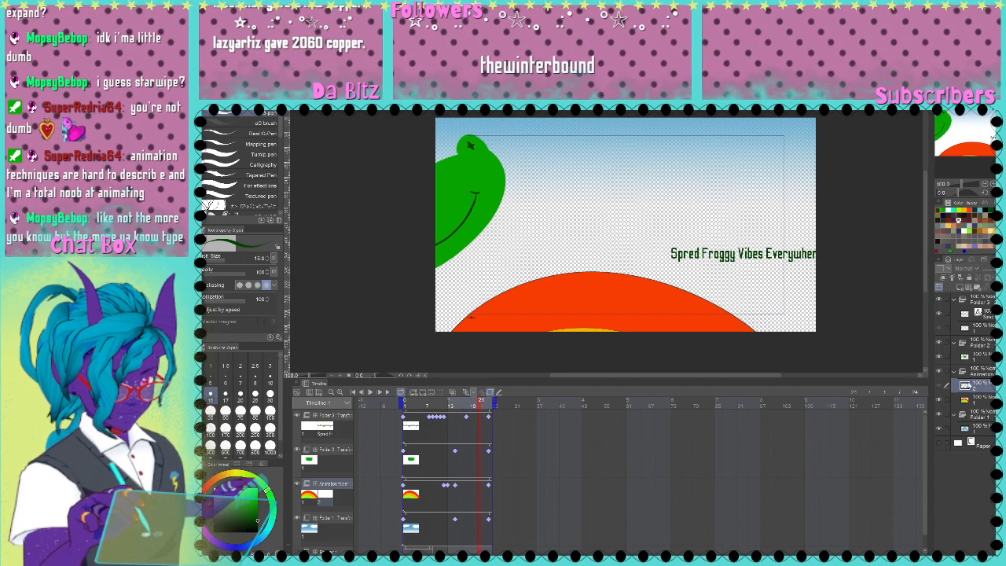
left_click(484, 425)
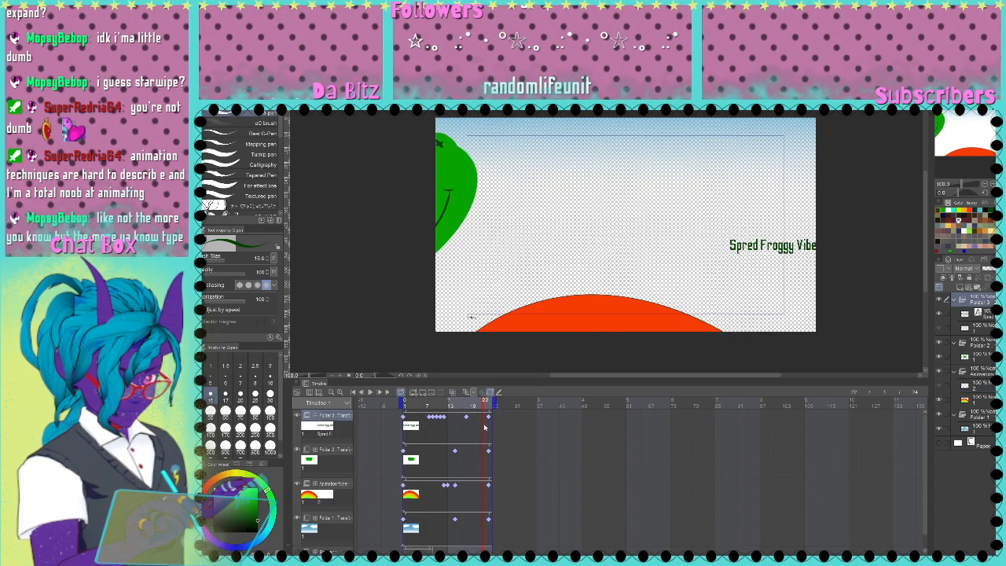
left_click(463, 503)
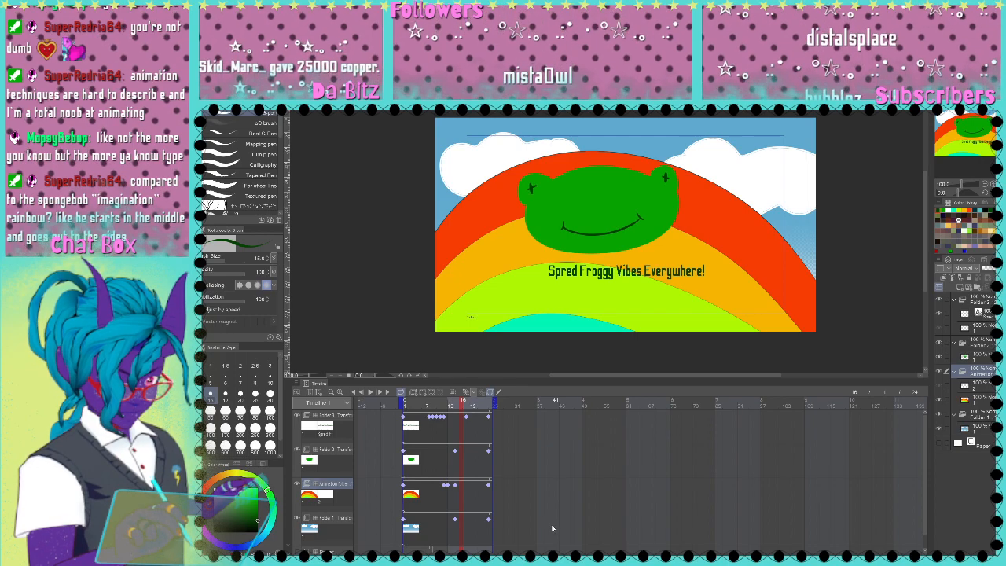
left_click_drag(926, 285, 927, 317)
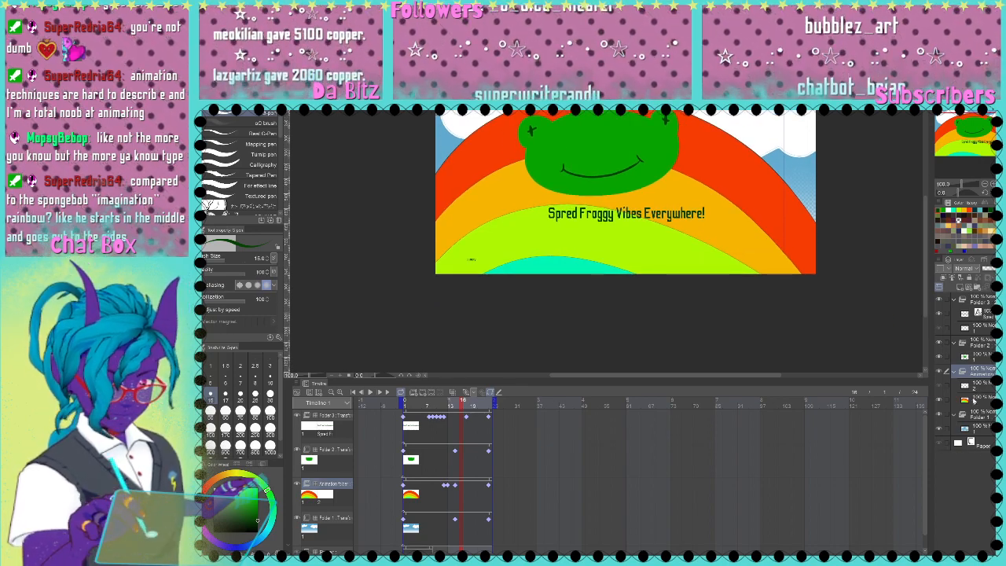
left_click(966, 428)
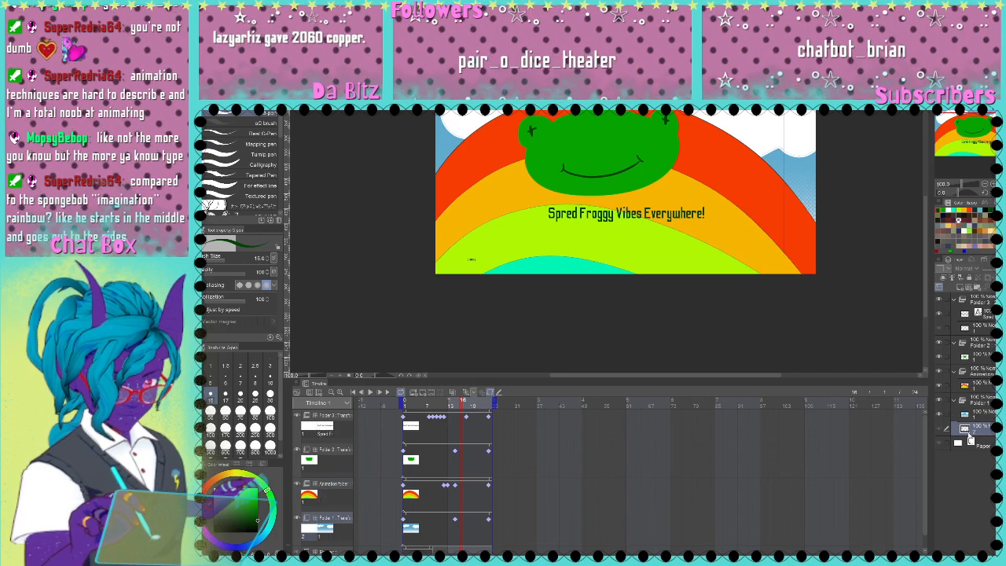
left_click_drag(968, 429, 966, 298)
Step: Sketch a few small nested arcs on the cloud near the canvas's upper-right corner, and hide the sketch layer
left_click_drag(978, 144, 975, 126)
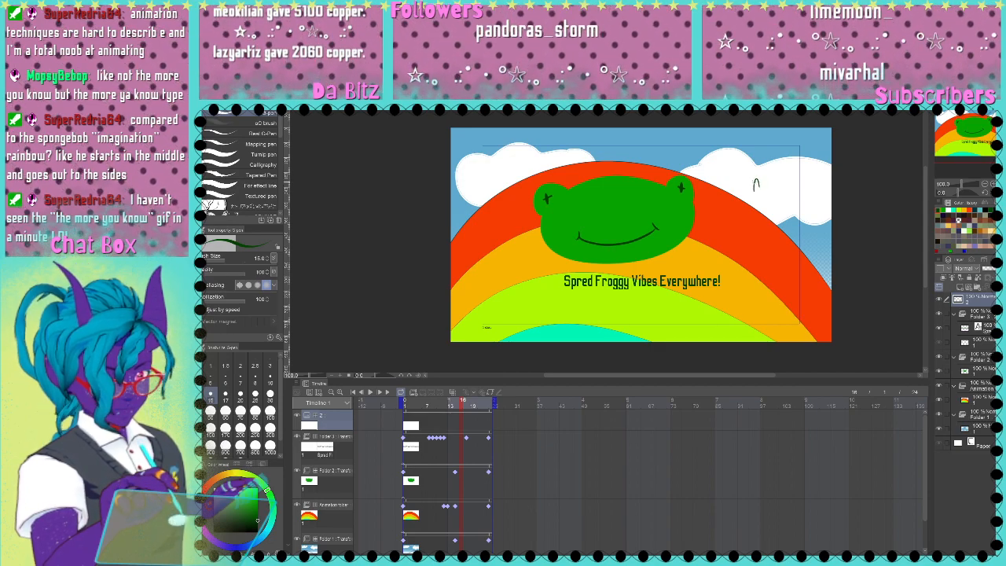
mouse_move(752, 188)
left_mouse_down()
mouse_move(748, 171)
mouse_move(768, 179)
mouse_move(753, 166)
left_mouse_up()
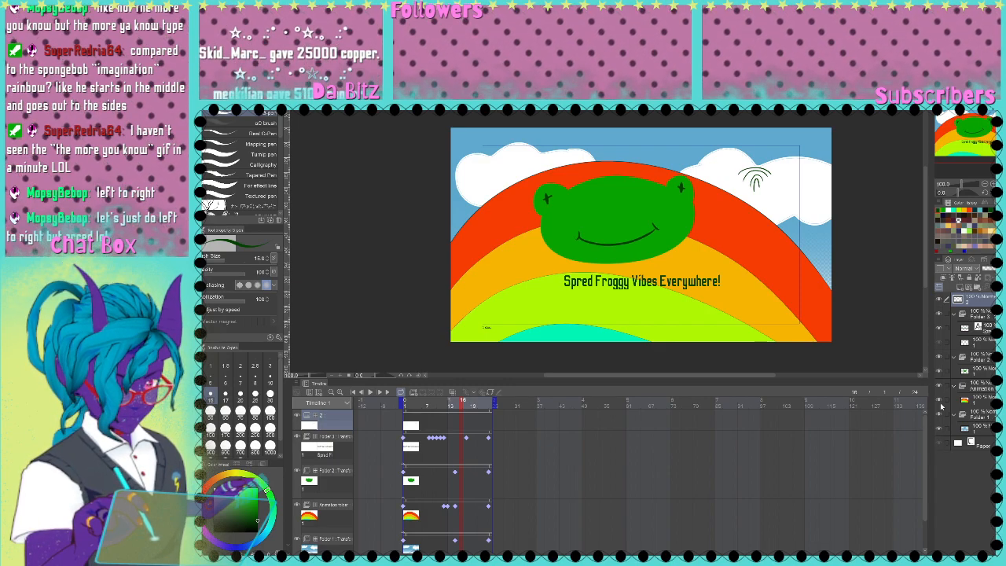
left_click(939, 299)
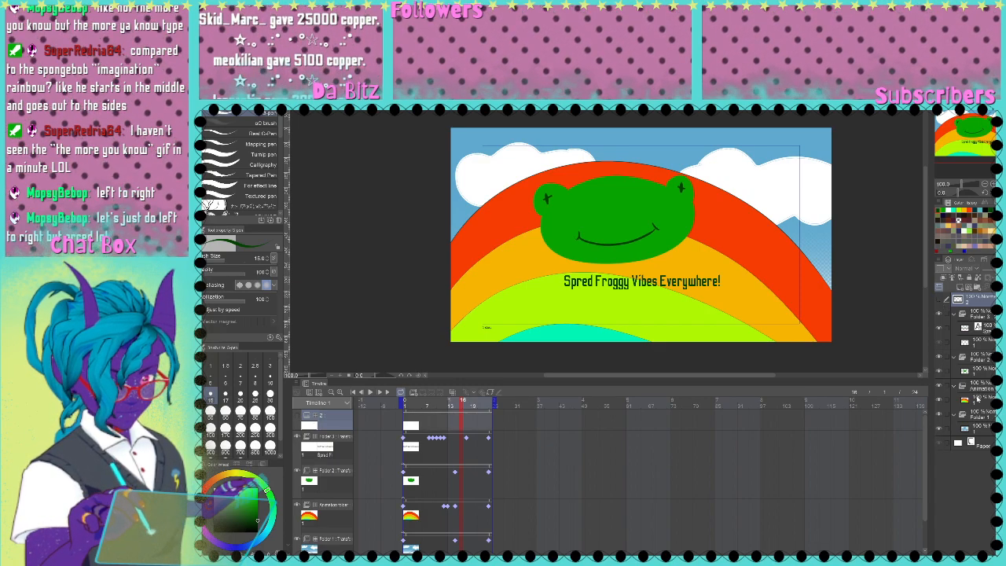
Step: Create a new animation folder, hide the rainbow folder, and place the new folder directly above it, below the frog folder
left_click(981, 400)
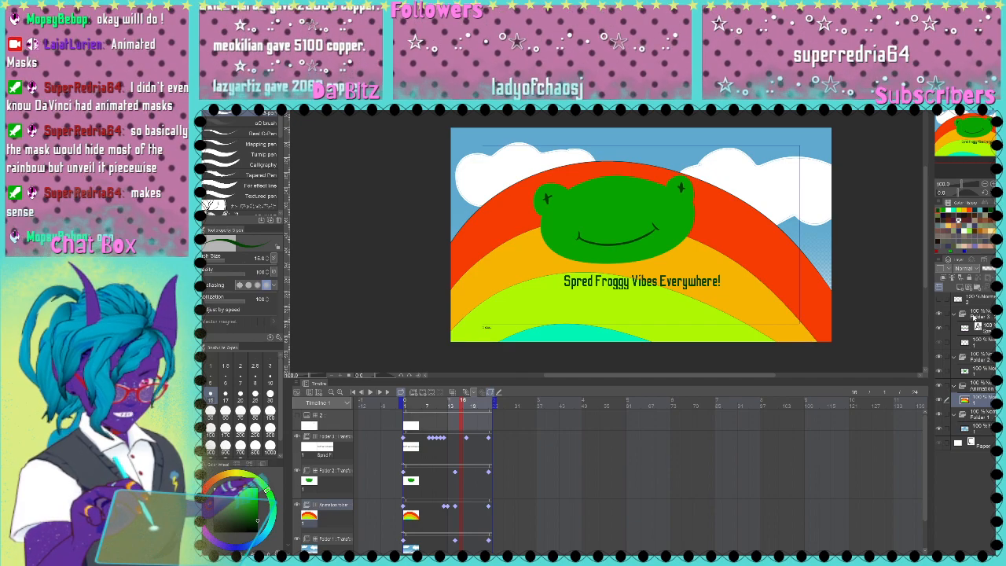
left_click(973, 315)
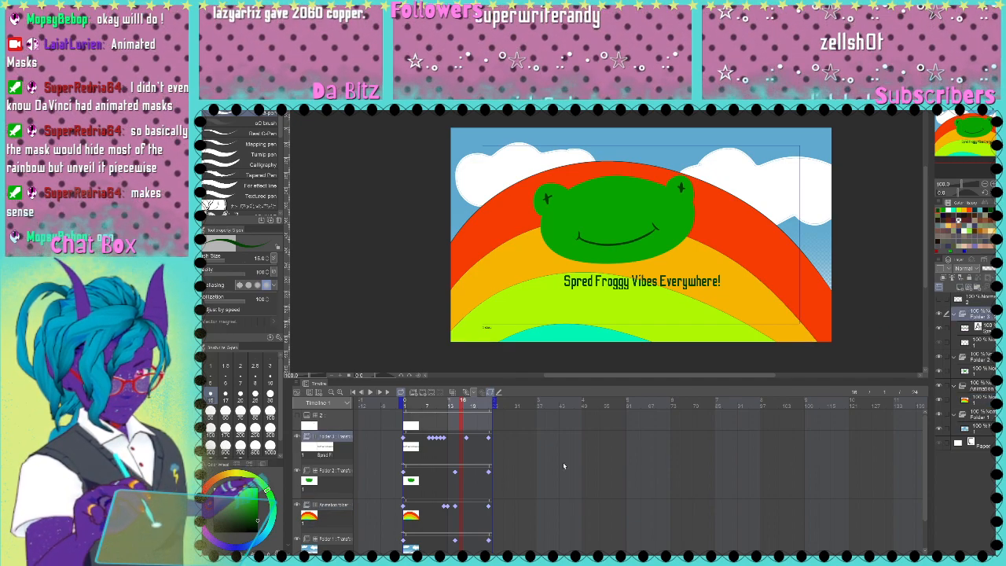
left_click(414, 392)
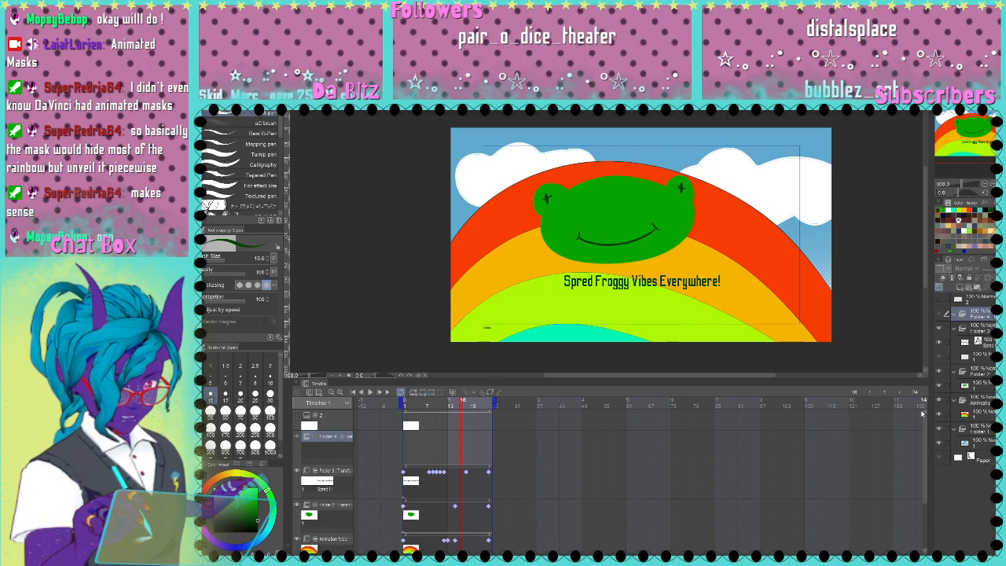
left_click(939, 401)
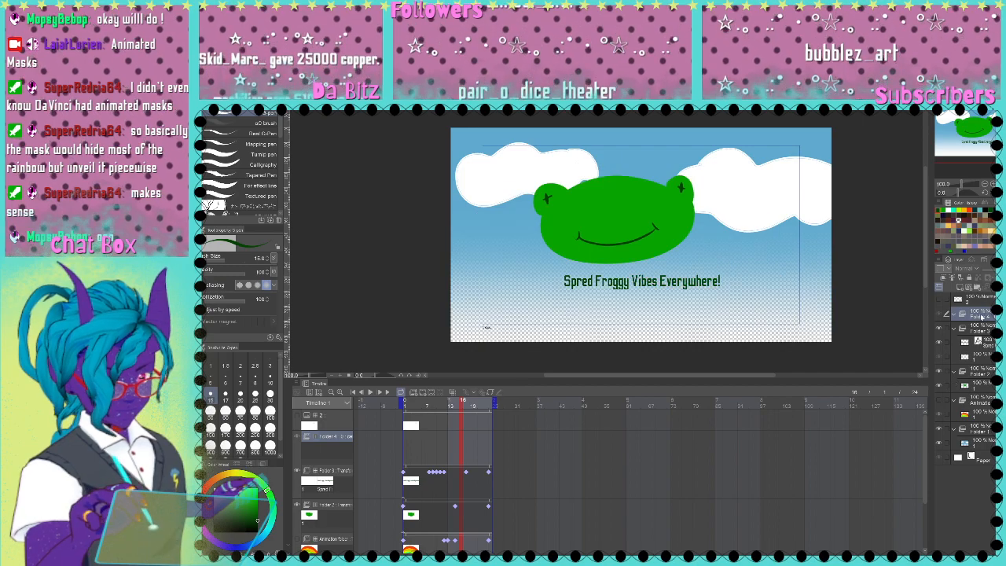
left_click_drag(975, 395, 975, 396)
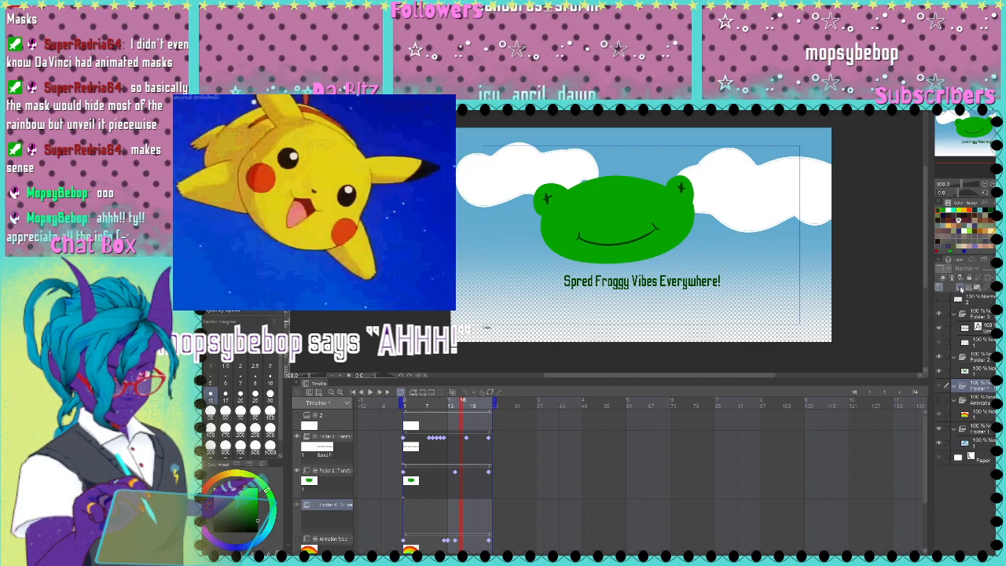
Step: Add a raster layer inside the new animation folder and assign it as cel 1 at the first frame
left_click(961, 288)
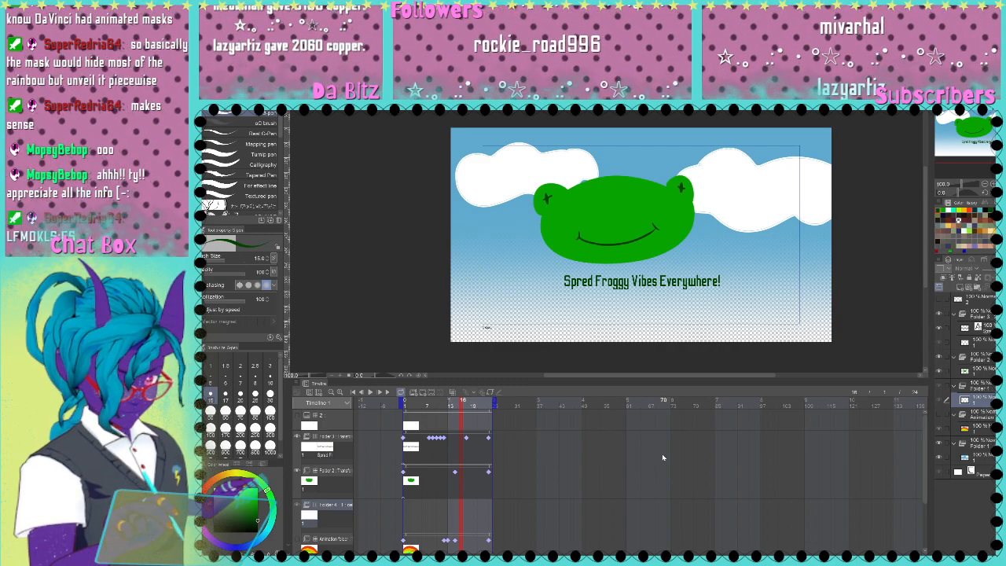
left_click(405, 509)
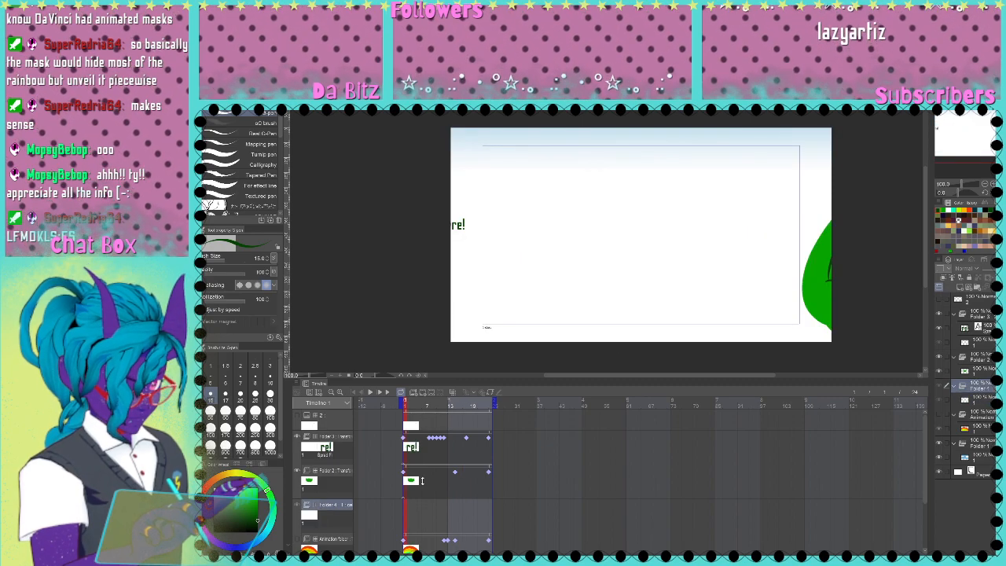
left_click(423, 342)
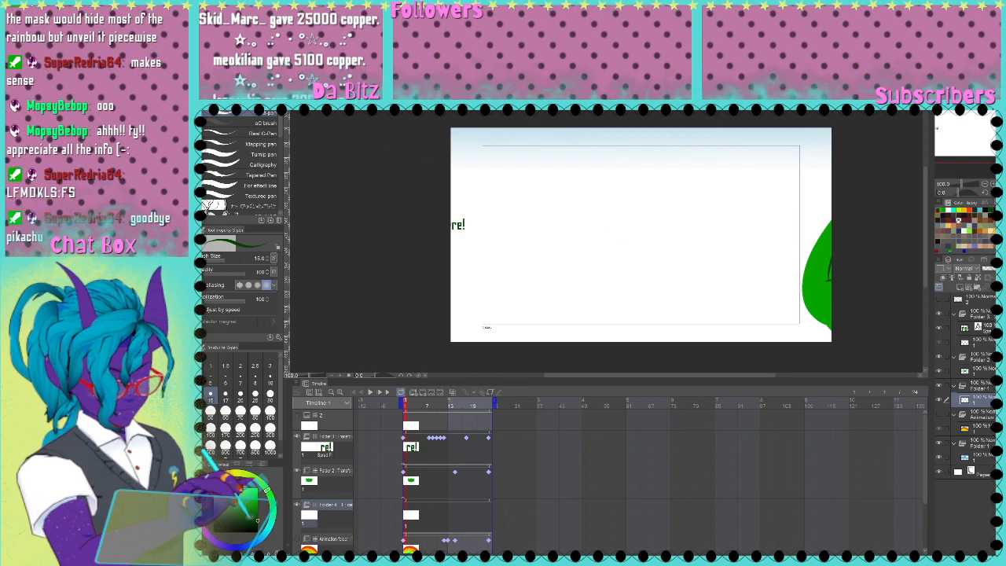
Step: Choose a bright red pen colour and draw a wide arch across the full canvas on the new cel
left_click(208, 486)
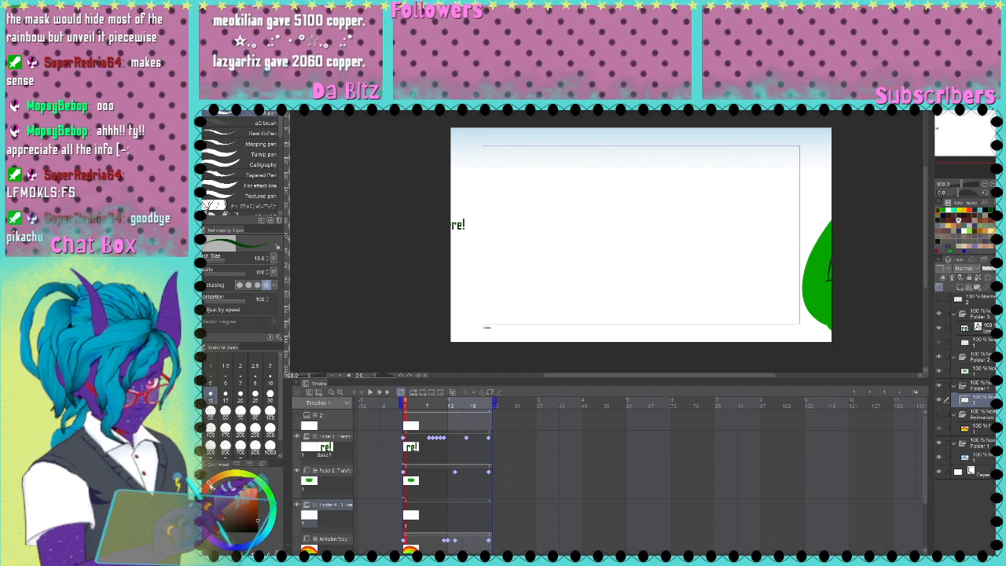
left_click(257, 488)
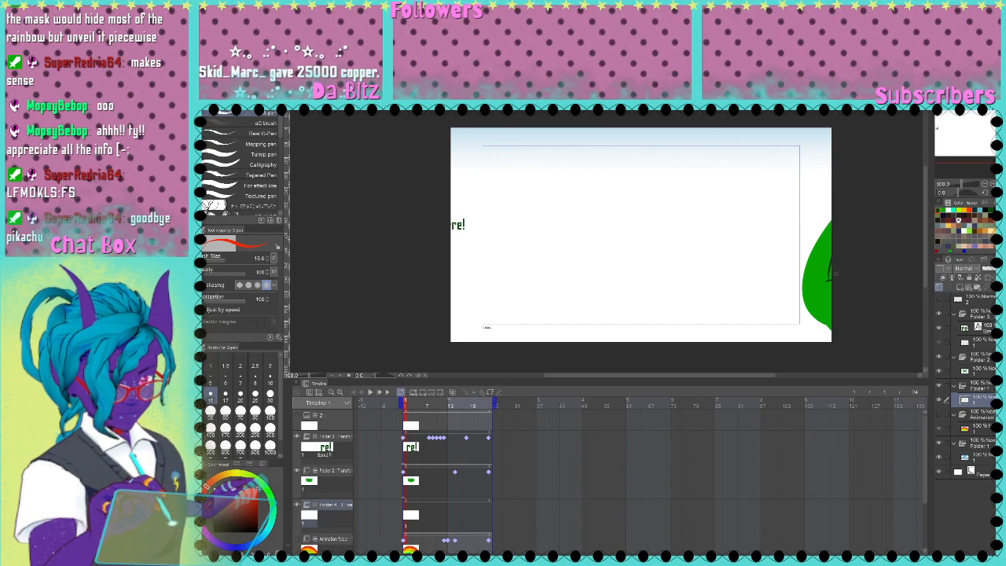
mouse_move(819, 239)
left_mouse_down()
mouse_move(755, 163)
mouse_move(701, 144)
mouse_move(617, 142)
mouse_move(540, 169)
mouse_move(451, 238)
left_mouse_up()
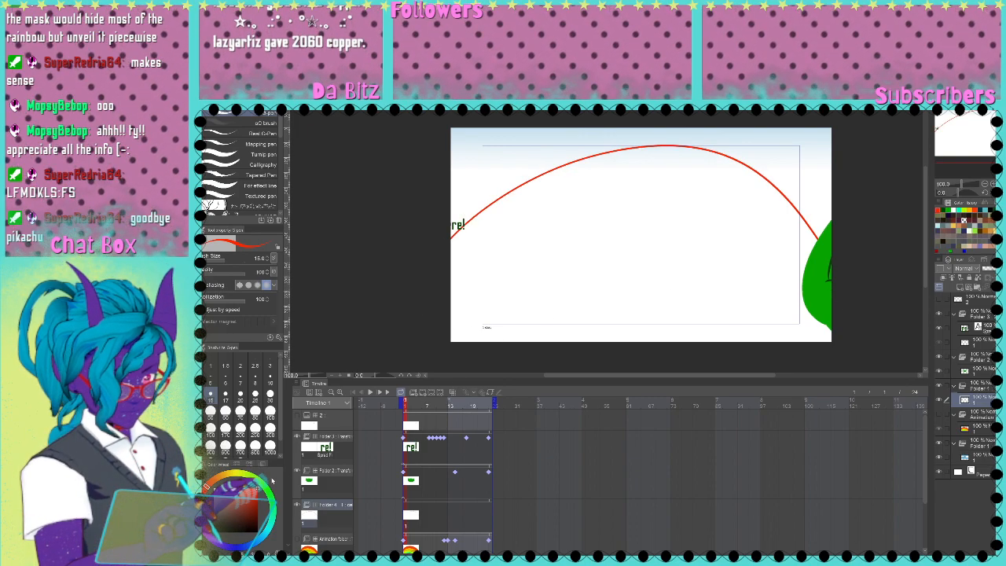
Step: Draw orange, yellow, green, light blue and purple arches nested one beneath another under the red arch on cel 1
left_click_drag(229, 477, 221, 477)
mouse_move(451, 279)
left_mouse_down()
mouse_move(522, 216)
mouse_move(624, 191)
mouse_move(707, 193)
mouse_move(805, 253)
left_mouse_up()
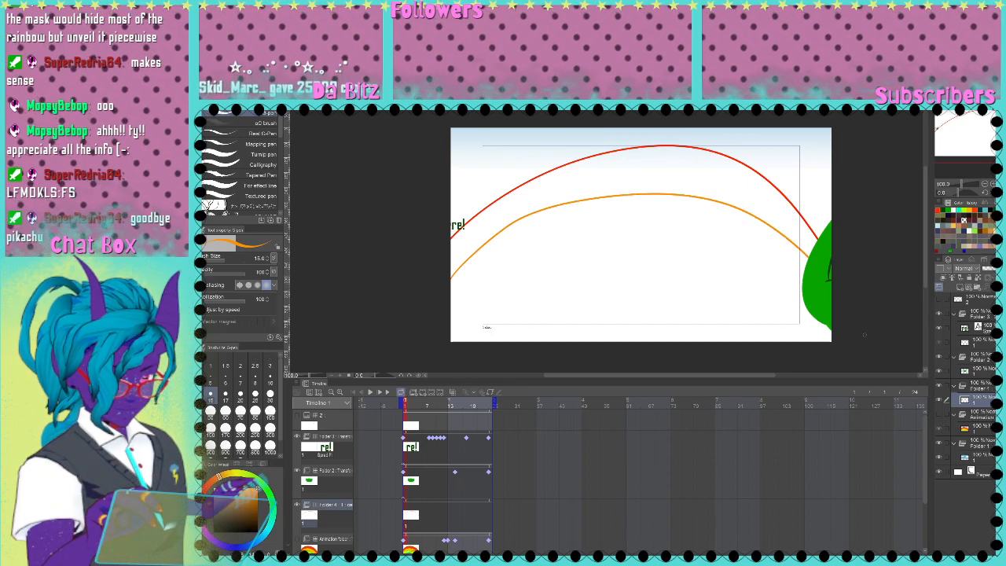
left_click_drag(250, 466, 234, 473)
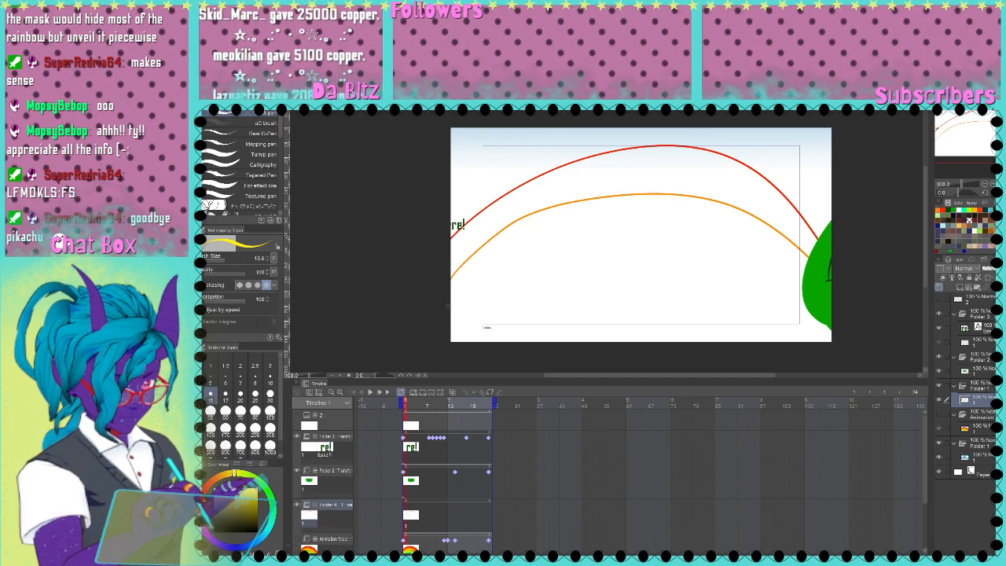
mouse_move(450, 305)
left_mouse_down()
mouse_move(558, 242)
mouse_move(659, 234)
mouse_move(804, 299)
left_mouse_up()
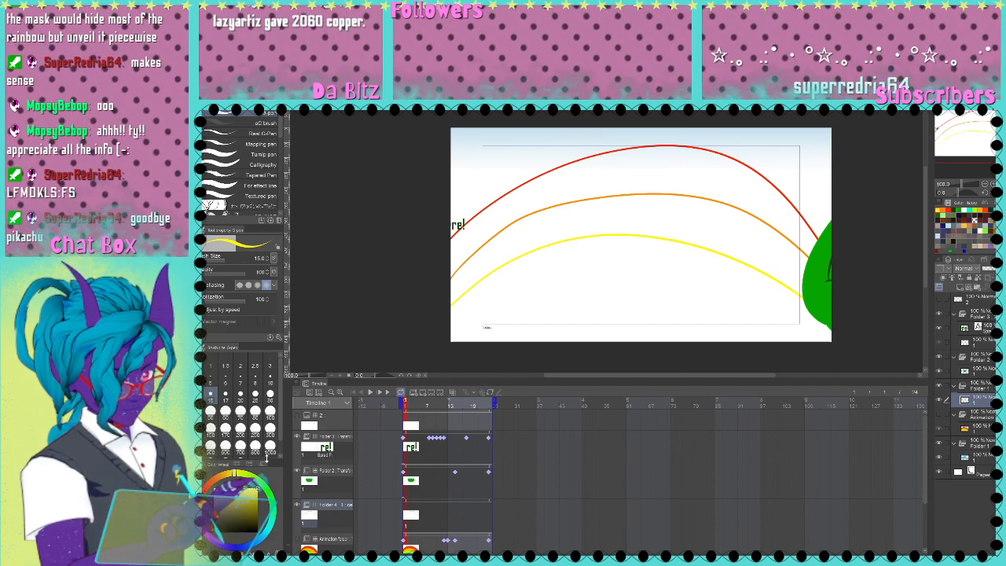
left_click_drag(233, 473, 260, 482)
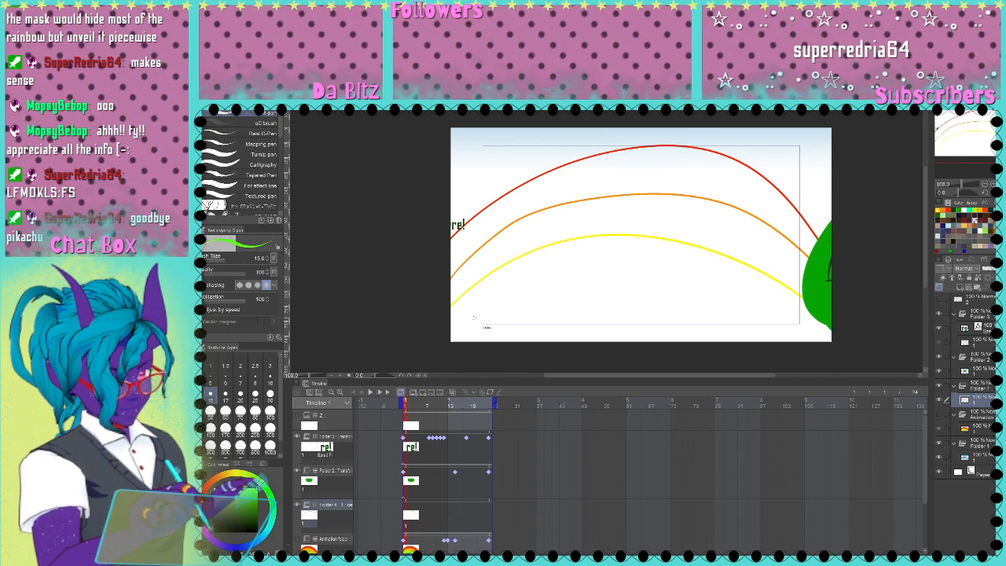
mouse_move(452, 339)
left_mouse_down()
mouse_move(517, 284)
mouse_move(615, 267)
mouse_move(756, 296)
mouse_move(884, 384)
left_mouse_up()
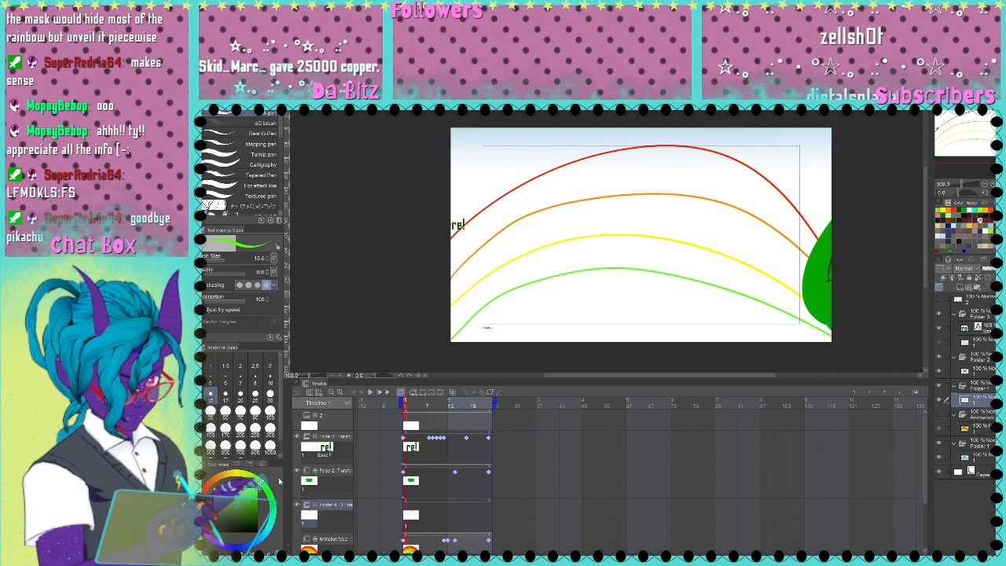
left_click_drag(261, 485, 260, 541)
mouse_move(484, 341)
left_mouse_down()
mouse_move(538, 308)
mouse_move(634, 294)
mouse_move(696, 297)
mouse_move(784, 341)
left_mouse_up()
left_click_drag(259, 542, 219, 541)
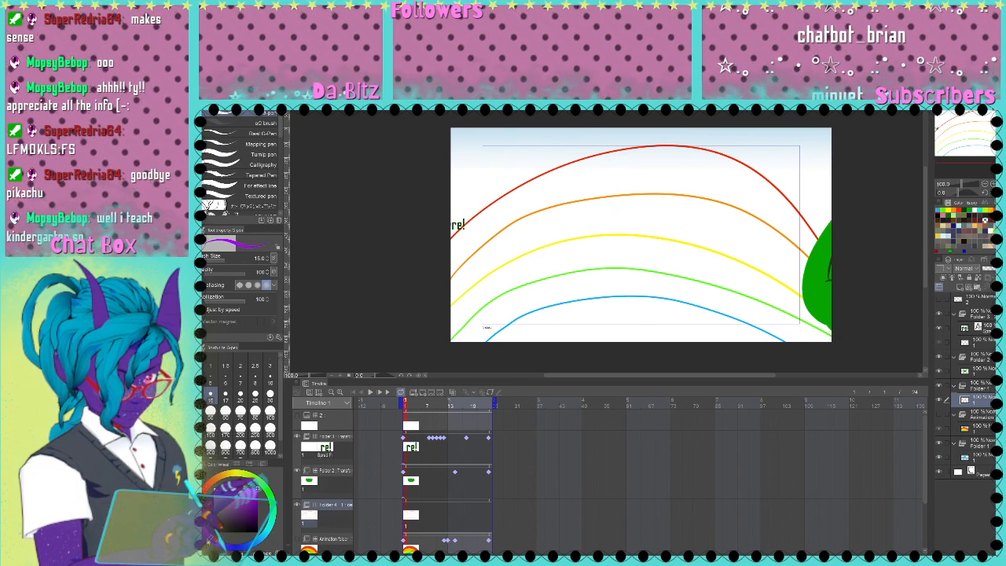
mouse_move(536, 353)
left_mouse_down()
mouse_move(586, 316)
mouse_move(662, 317)
mouse_move(750, 360)
left_mouse_up()
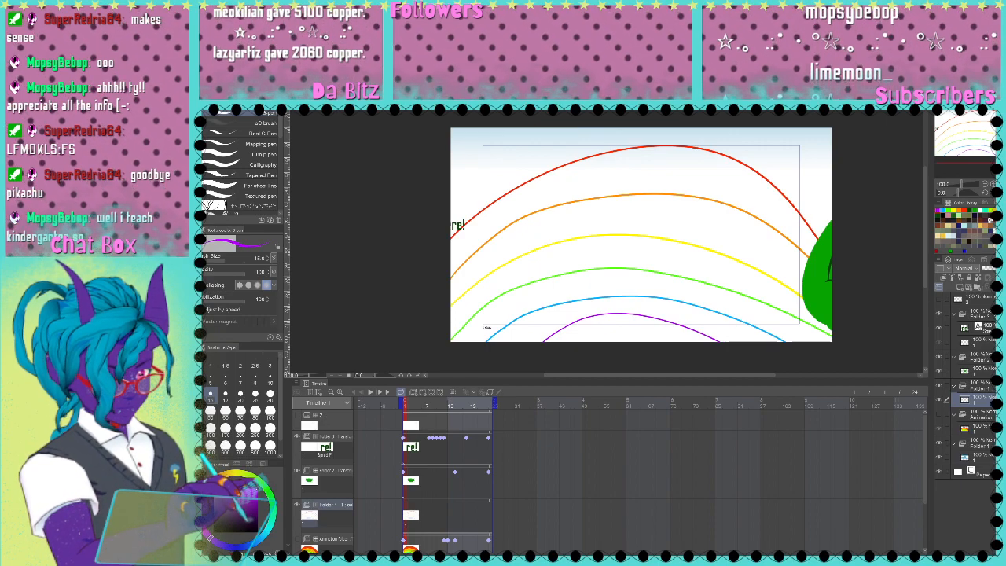
Step: Fill each rainbow band with its outline's colour, from the purple centre out to the red outer band
key("g")
left_click(592, 327)
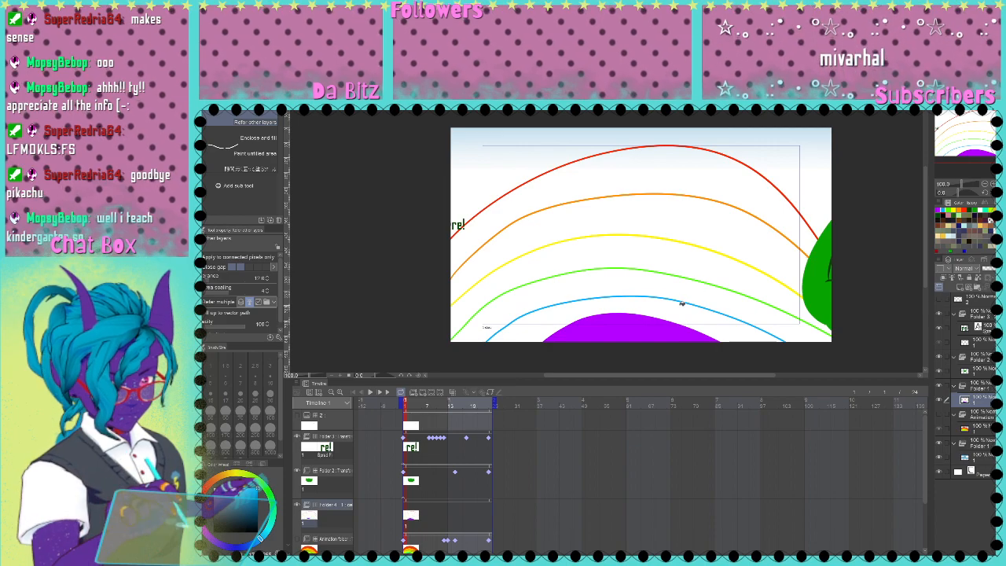
left_click(550, 316)
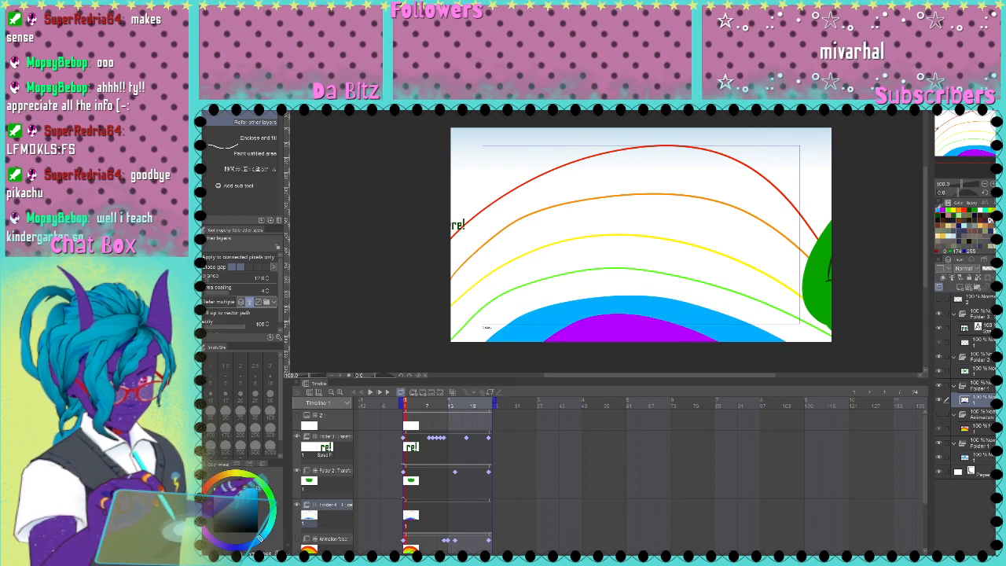
left_click(655, 288)
left_click(693, 253)
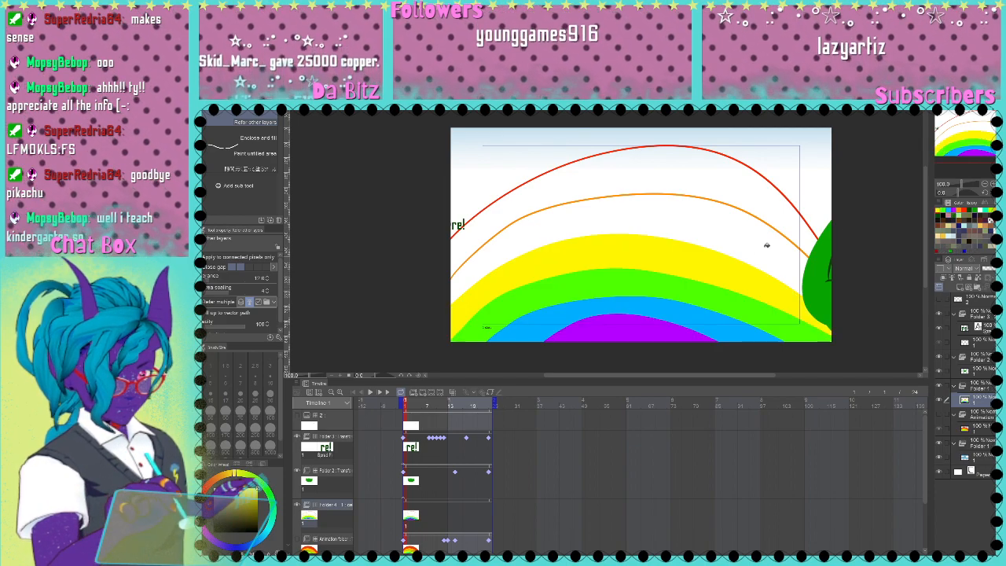
left_click(702, 213)
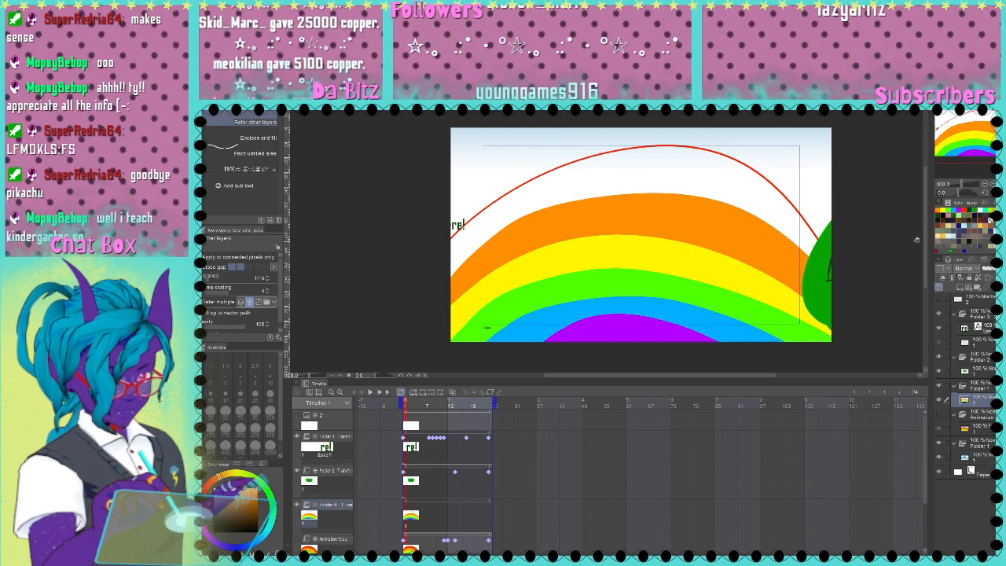
left_click(703, 165)
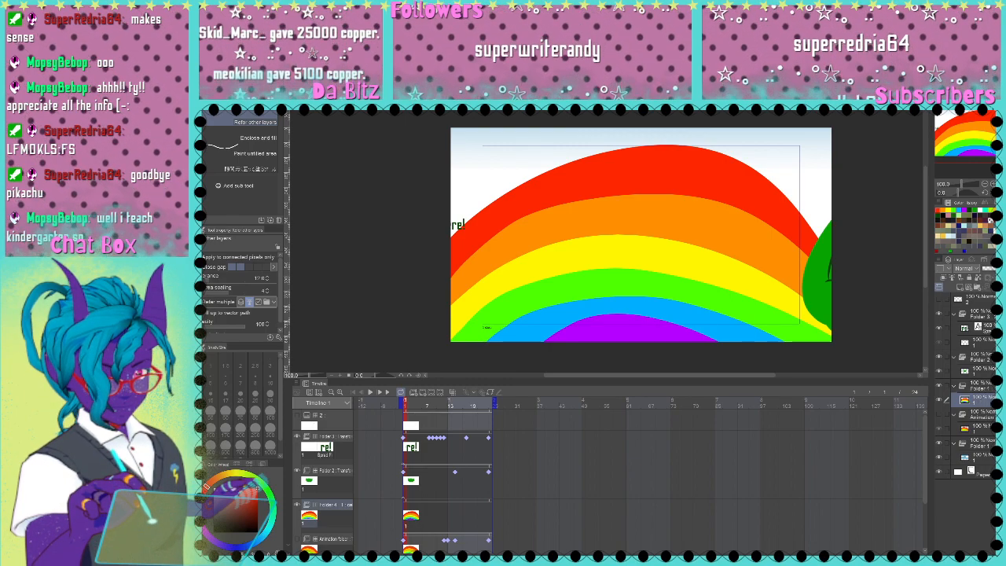
Step: Paste seven copies of the filled rainbow layer into the new animation folder, as layers 2 to 8
key("ctrl+v")
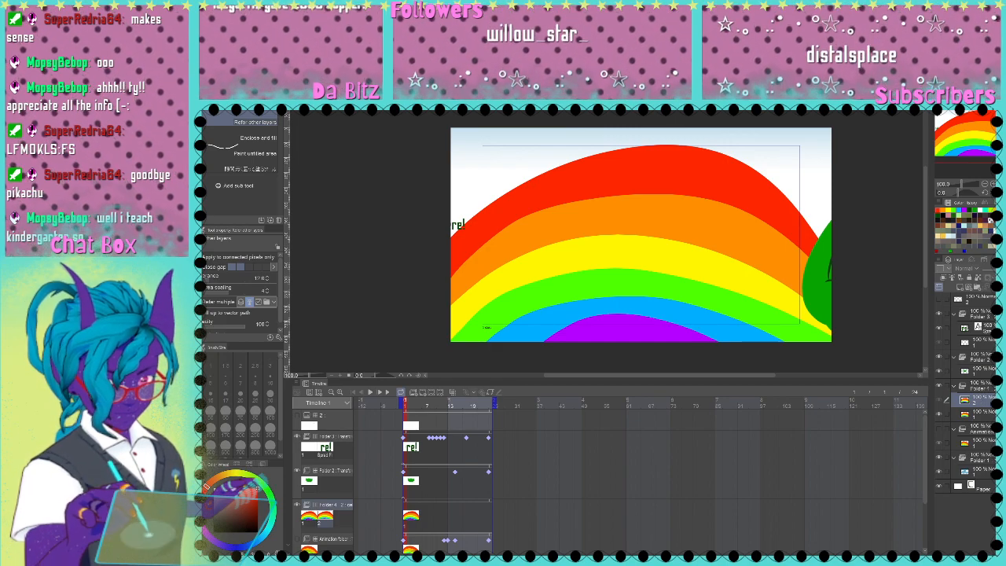
key("ctrl+v")
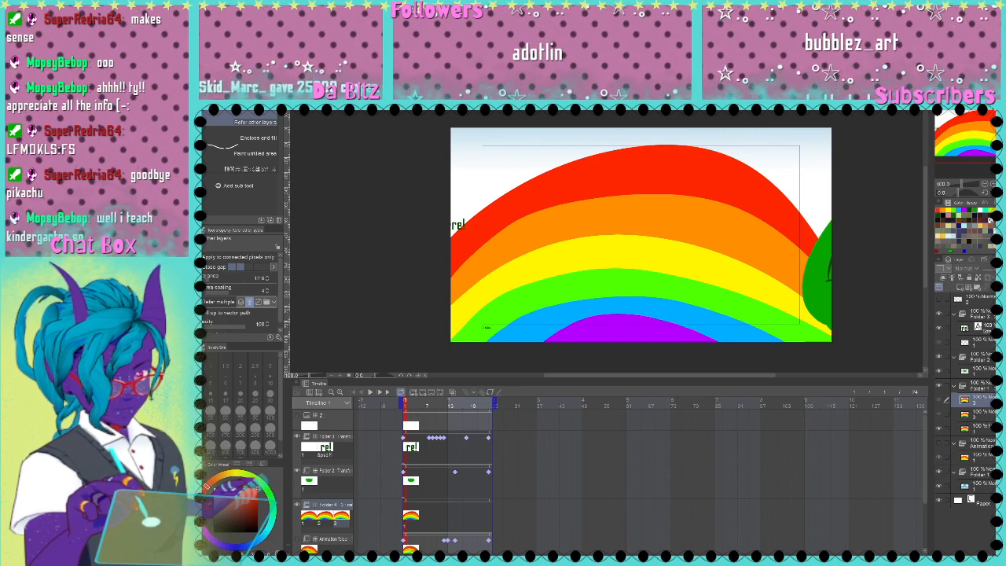
key("ctrl+v")
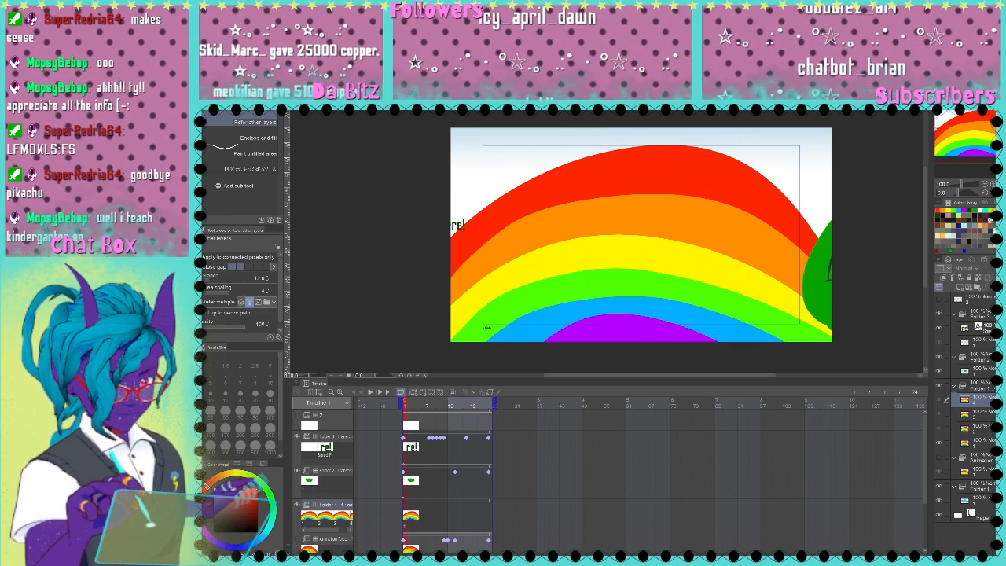
key("ctrl+v")
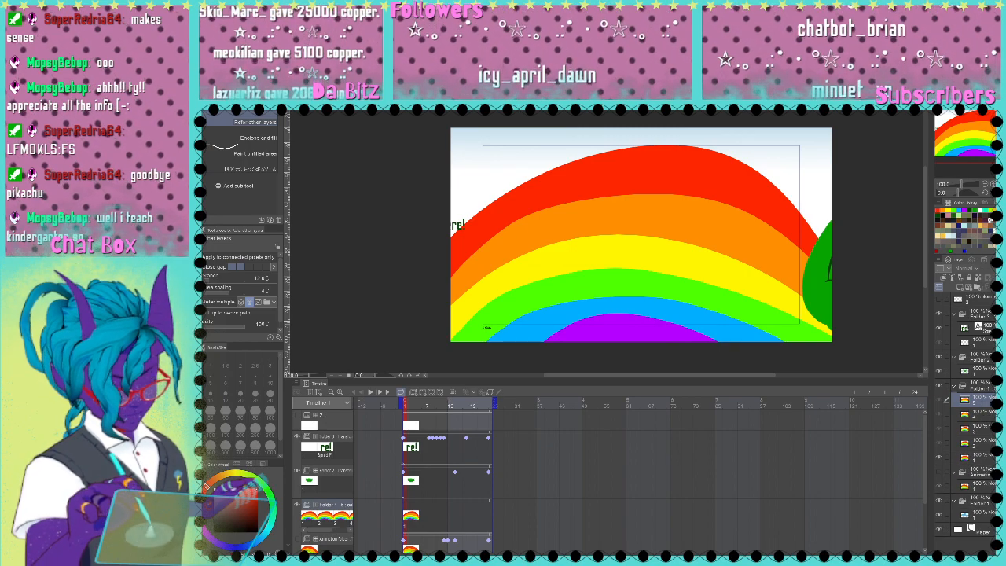
key("ctrl+v")
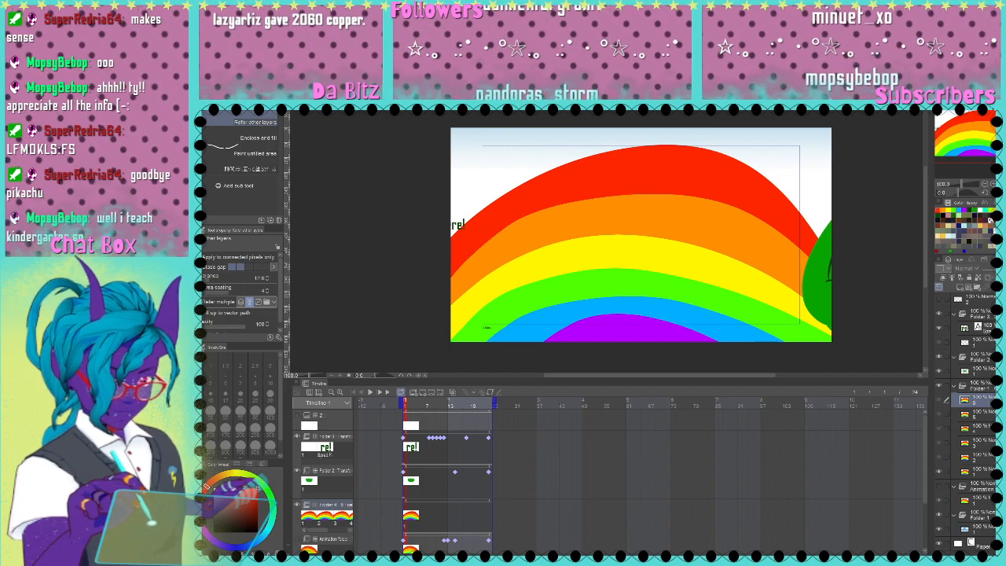
key("ctrl+v")
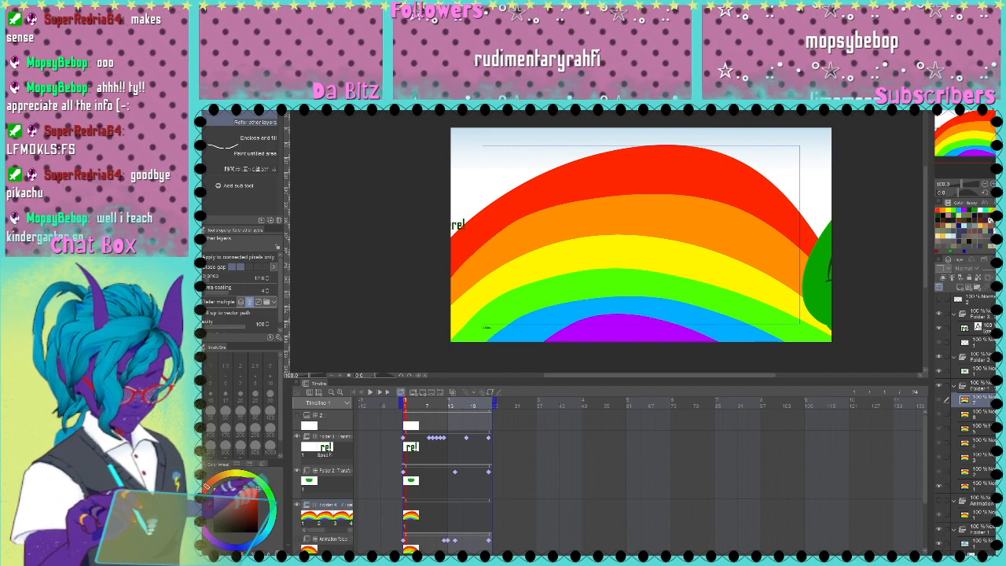
key("ctrl+v")
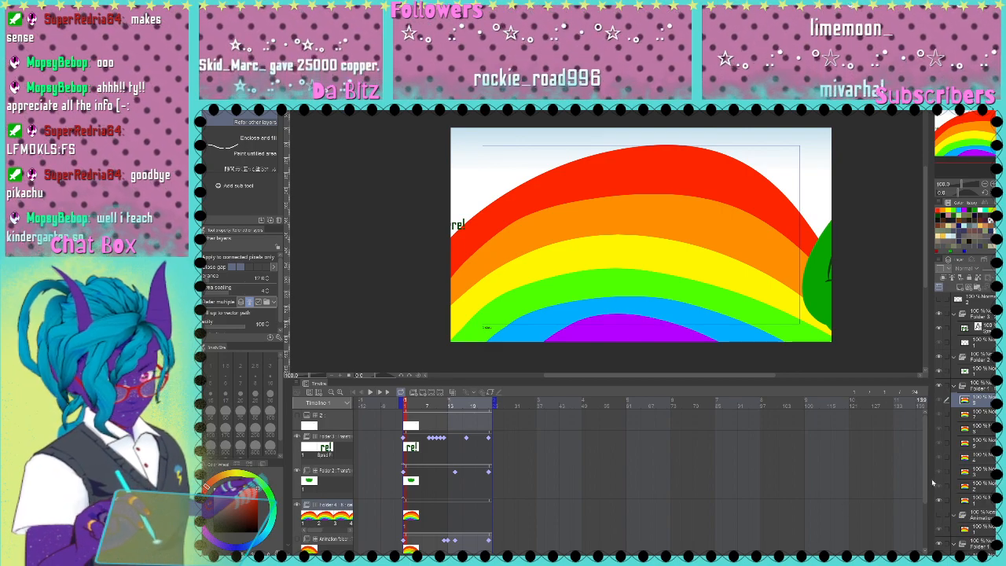
Step: Hide rainbow layer 1 in the new animation folder and select layer 2
left_click(974, 501)
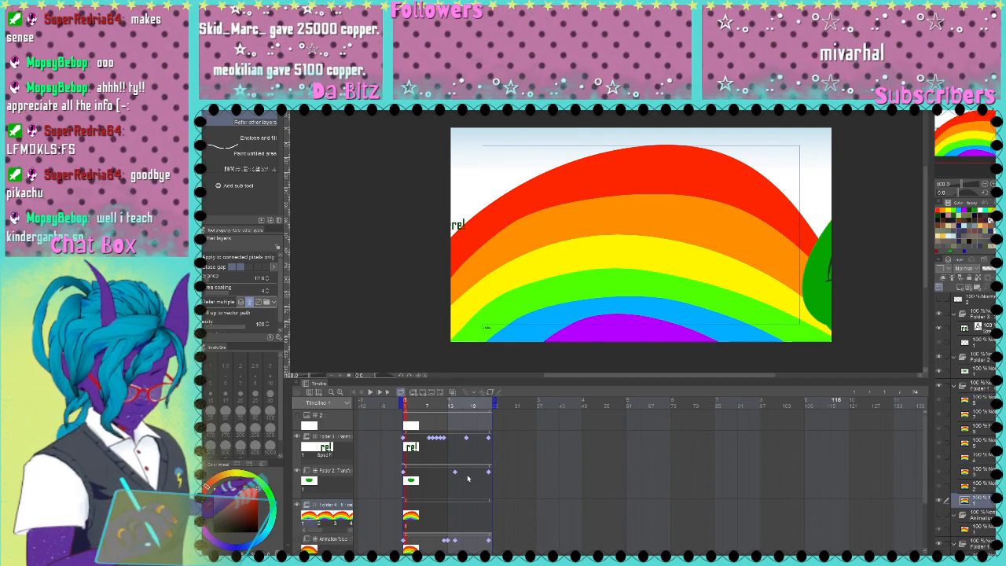
left_click(940, 502)
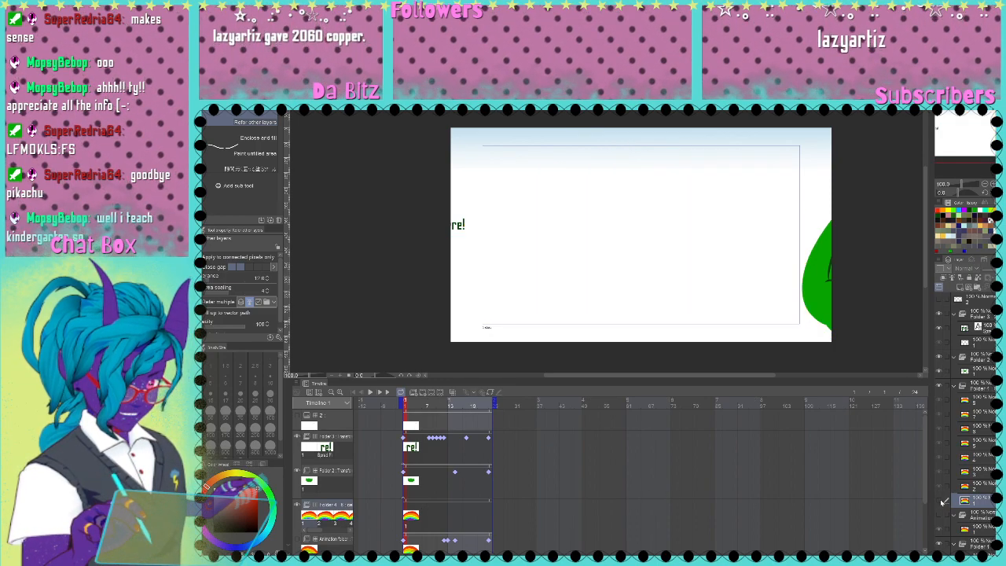
left_click(976, 486)
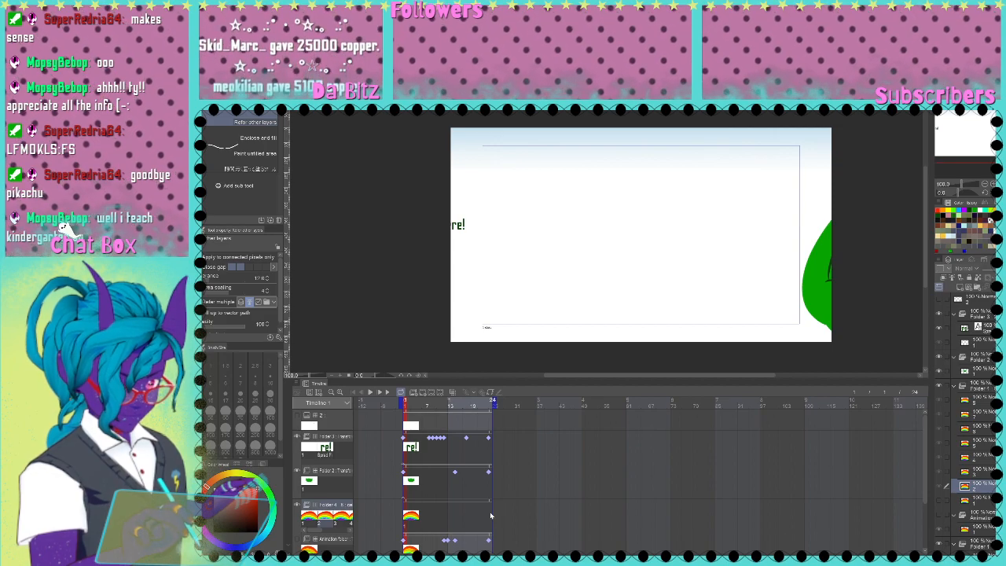
Step: Assign rainbow cel 2 at frame 3 and cel 3 at frame 7 on the new folder's timeline track
left_click(490, 515)
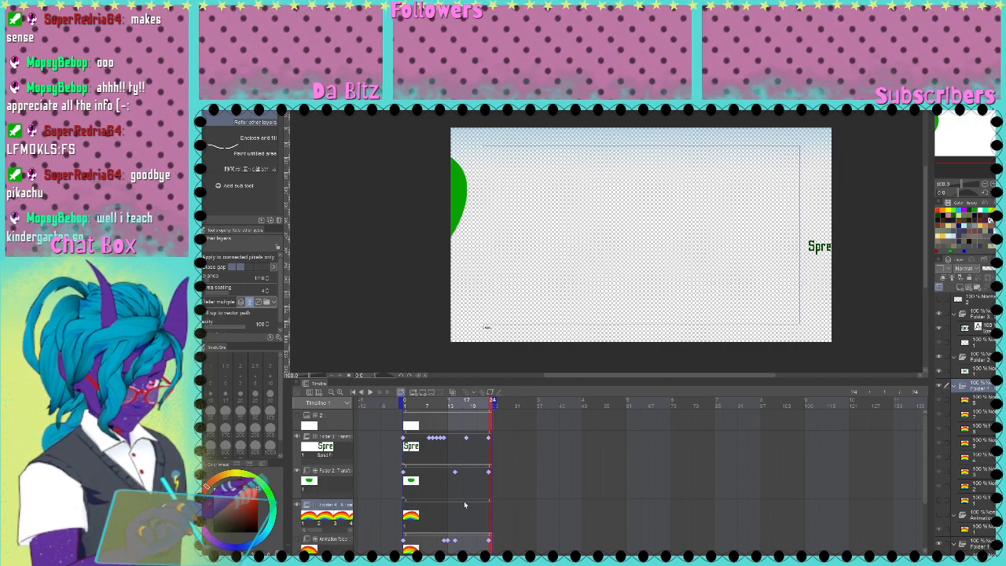
left_click(414, 509)
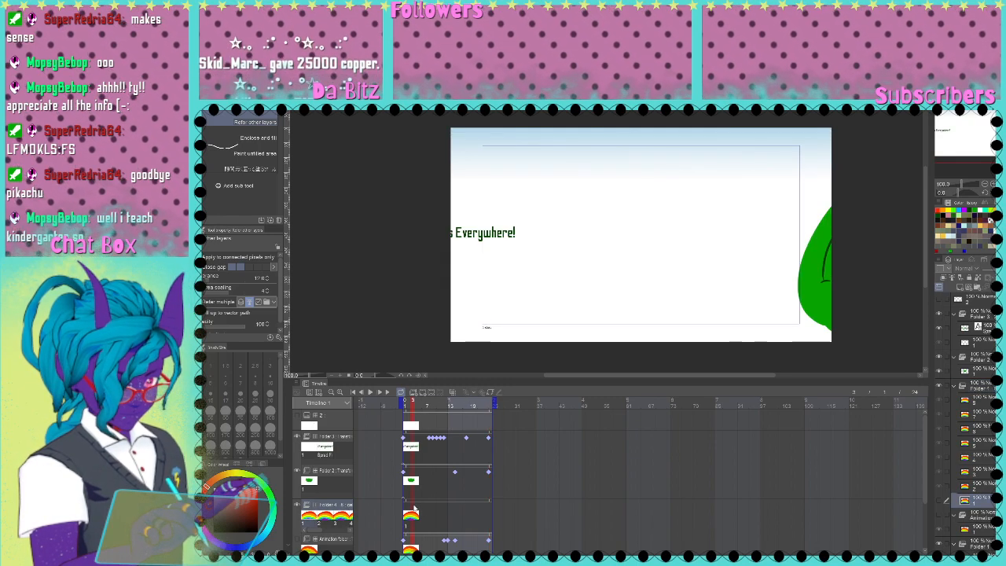
left_click(428, 512)
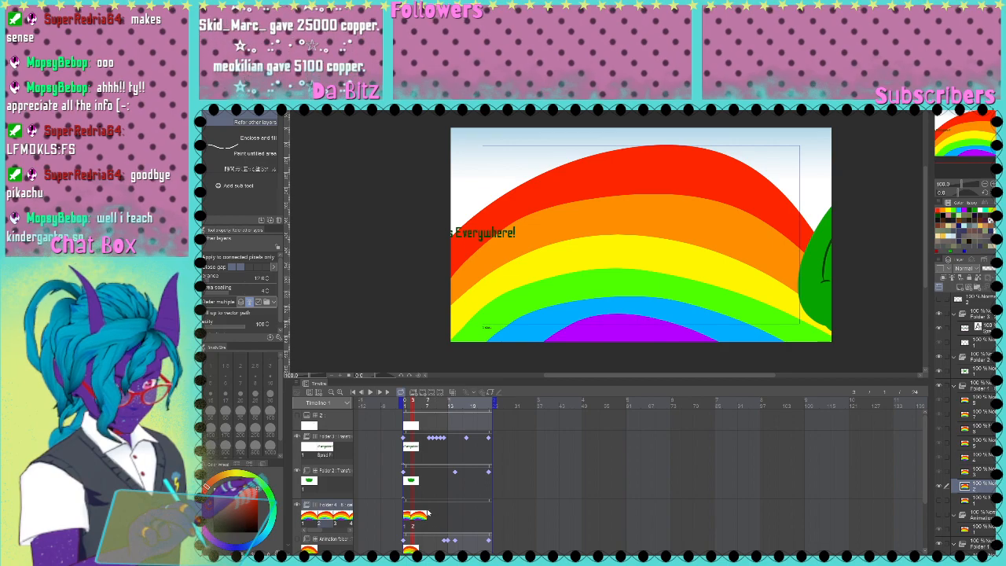
left_click(428, 511)
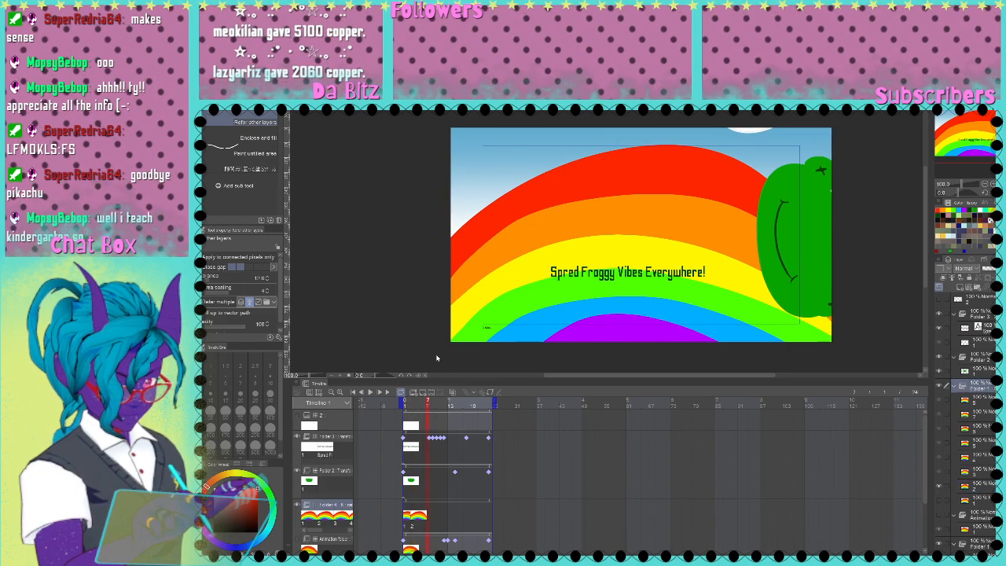
left_click(437, 512)
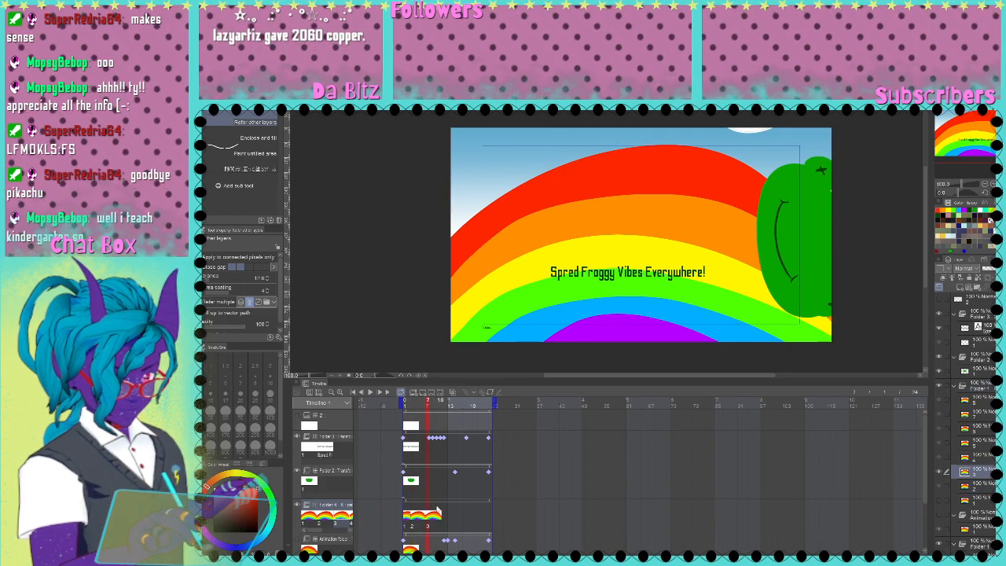
Step: Assign rainbow cel 4 at frame 10 and cel 5 at frame 13 on the same track
left_click(438, 512)
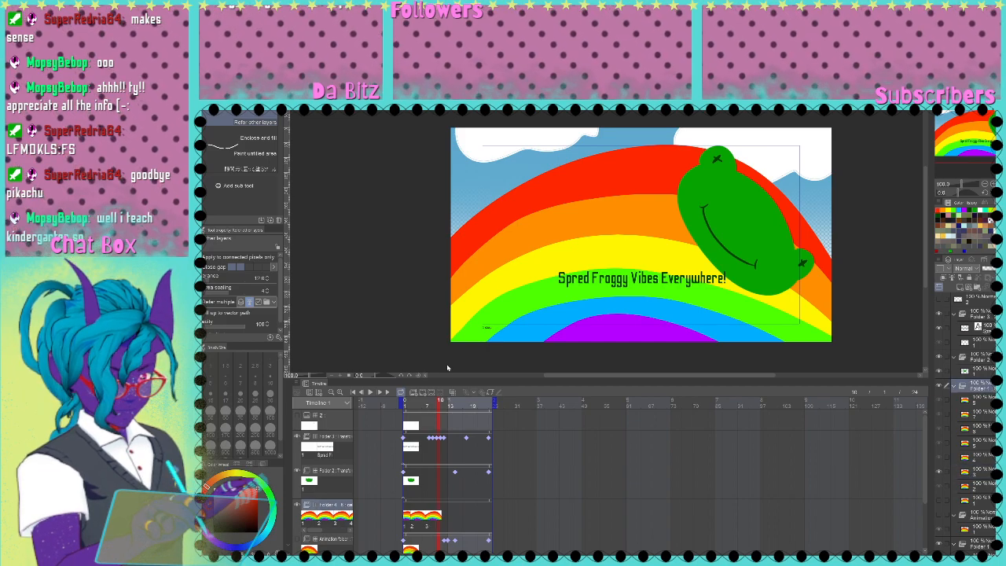
left_click(451, 513)
left_click(452, 513)
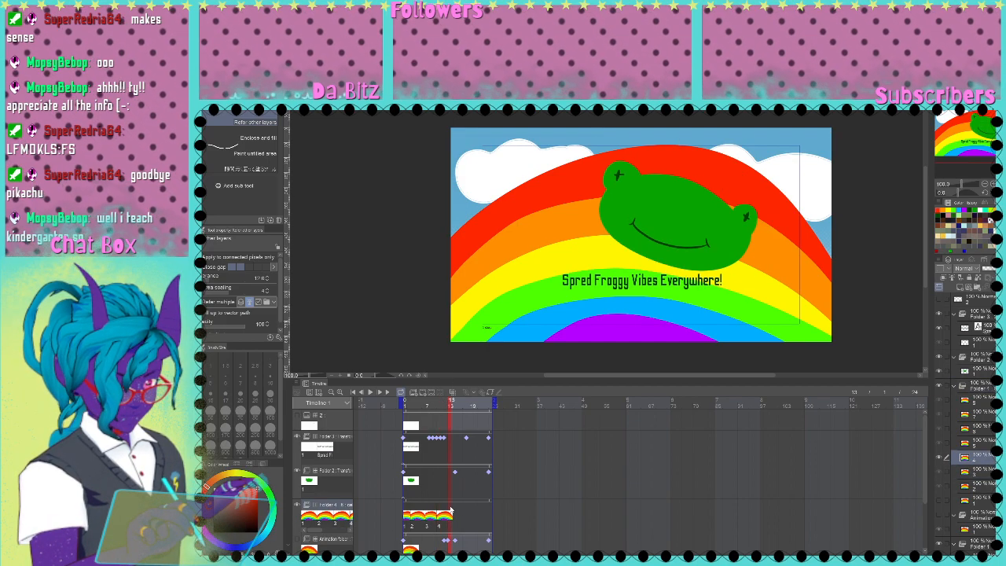
left_click(462, 514)
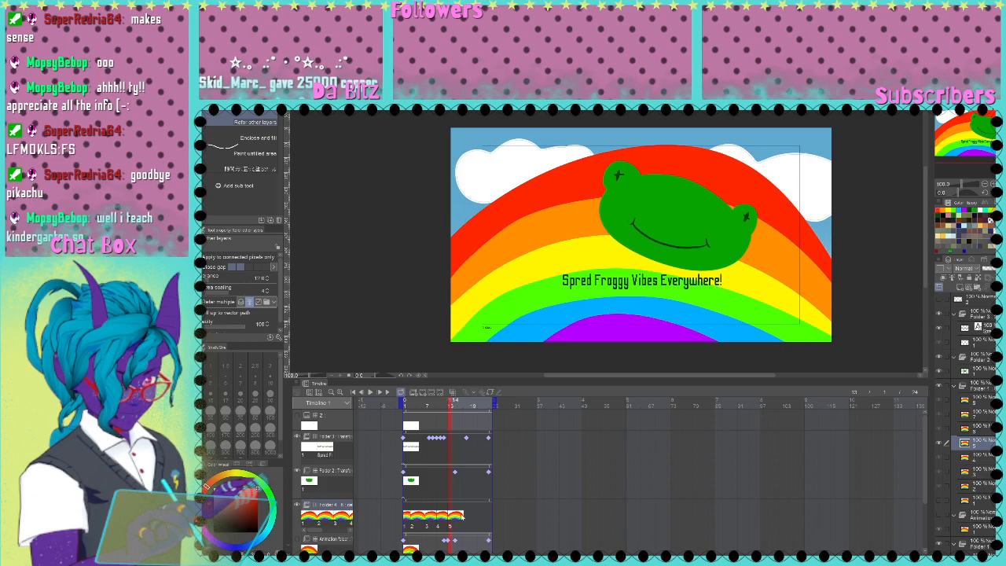
Step: Assign rainbow cel 6 at frame 16 and cel 7 at frame 20 on the same track
left_click(461, 509)
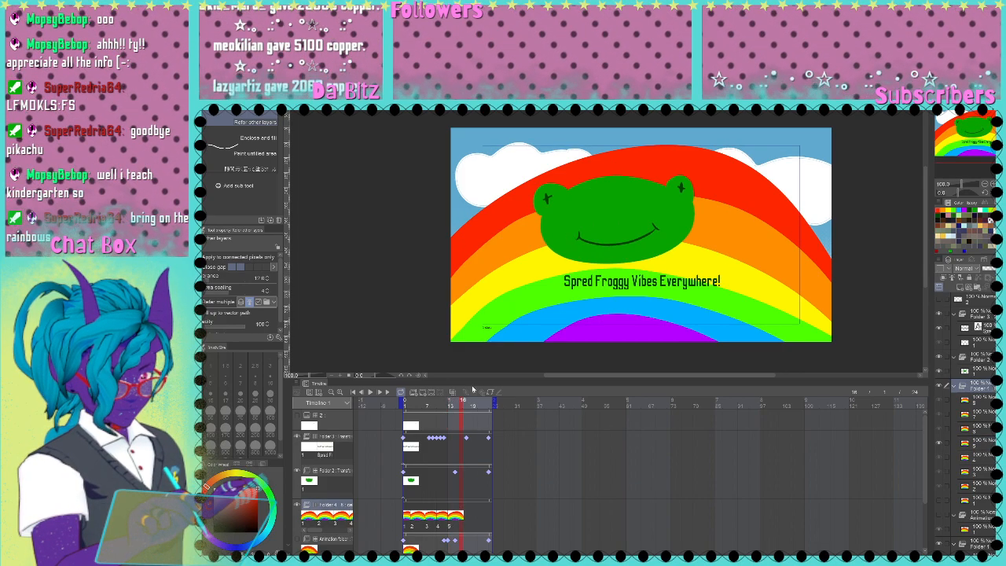
left_click(469, 414)
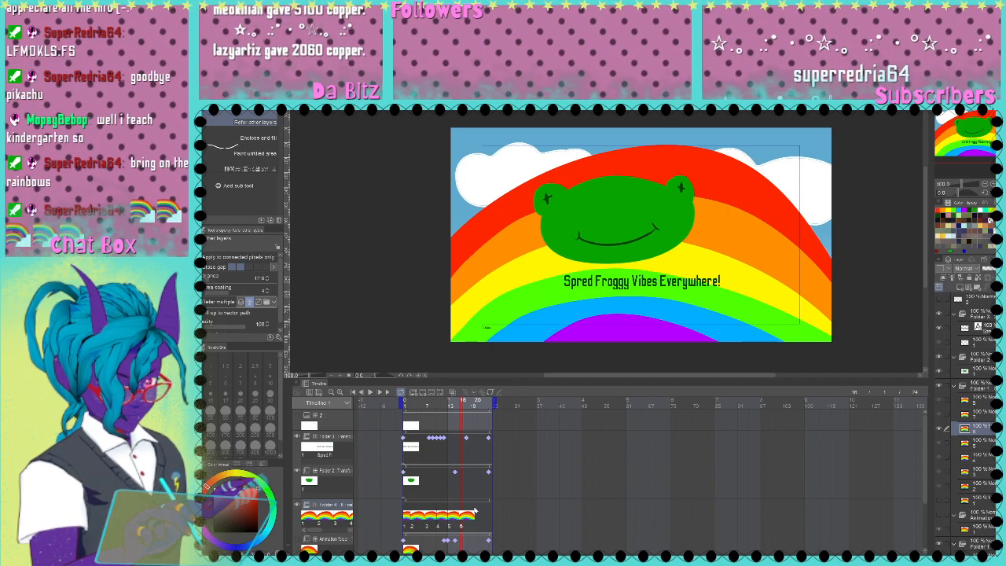
left_click(474, 512)
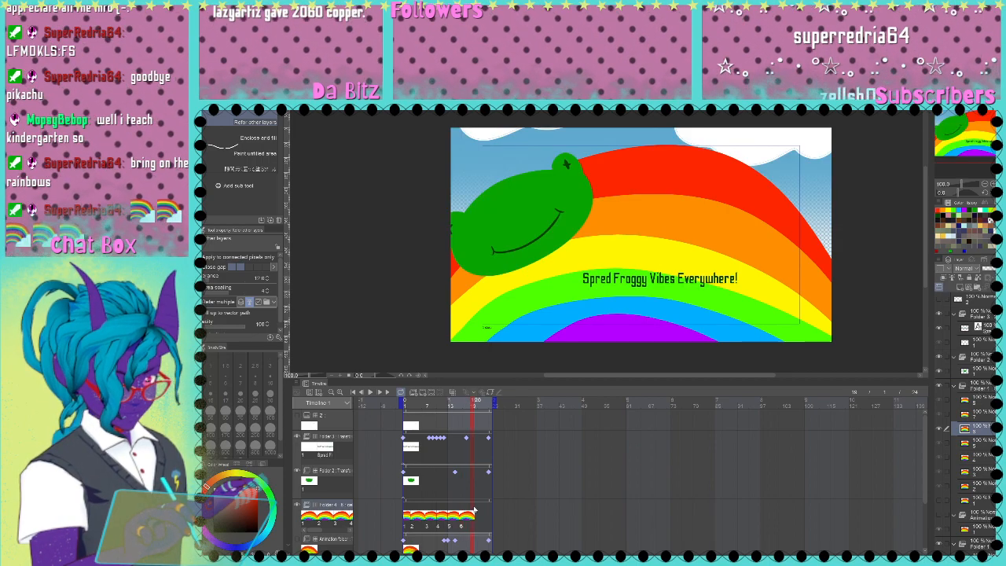
left_click(478, 401)
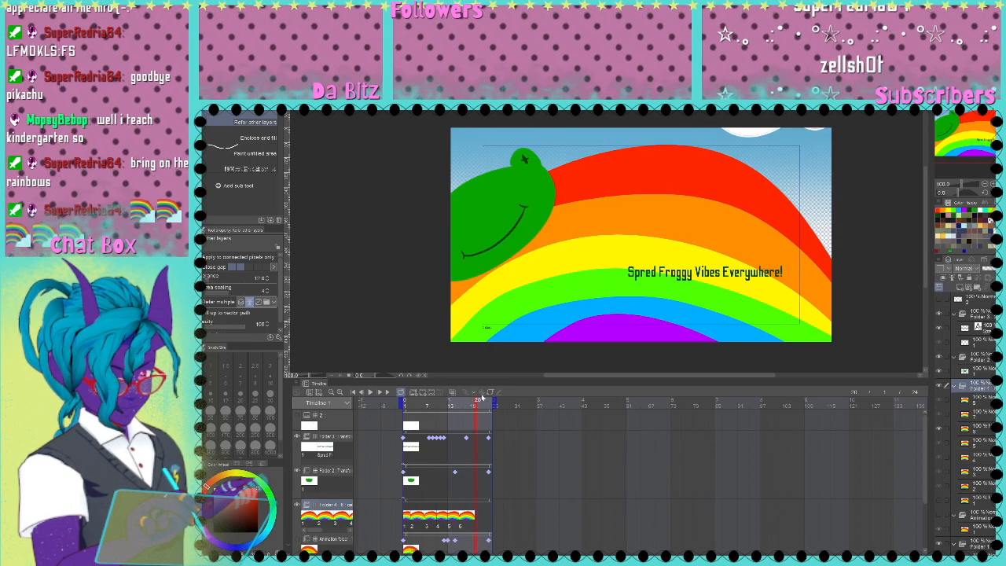
left_click(484, 401)
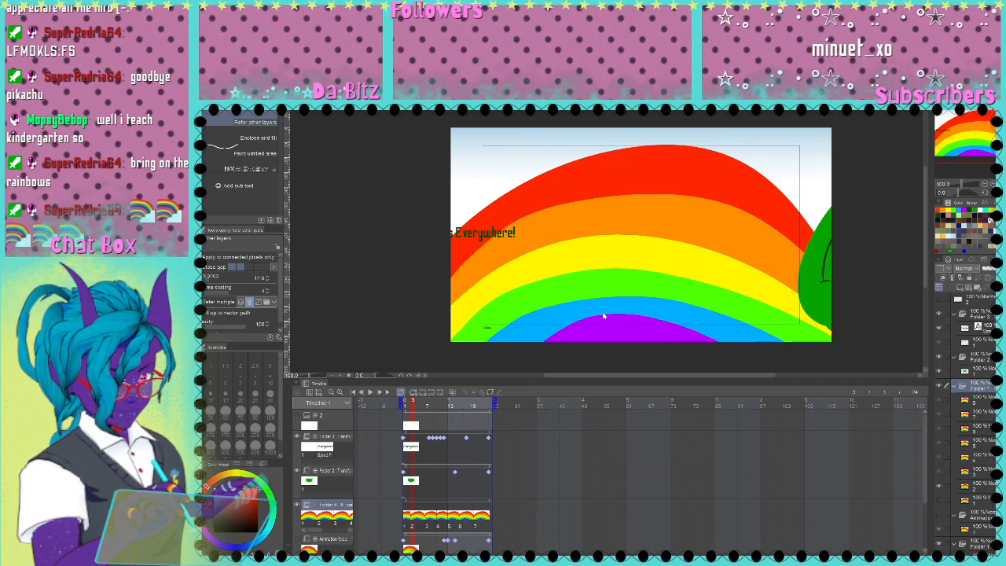
Step: Undo the last track length change and re-space the rainbow cels every two frames, with cel 7 at frame 13 and cel 8 at frame 15
key("ctrl+z")
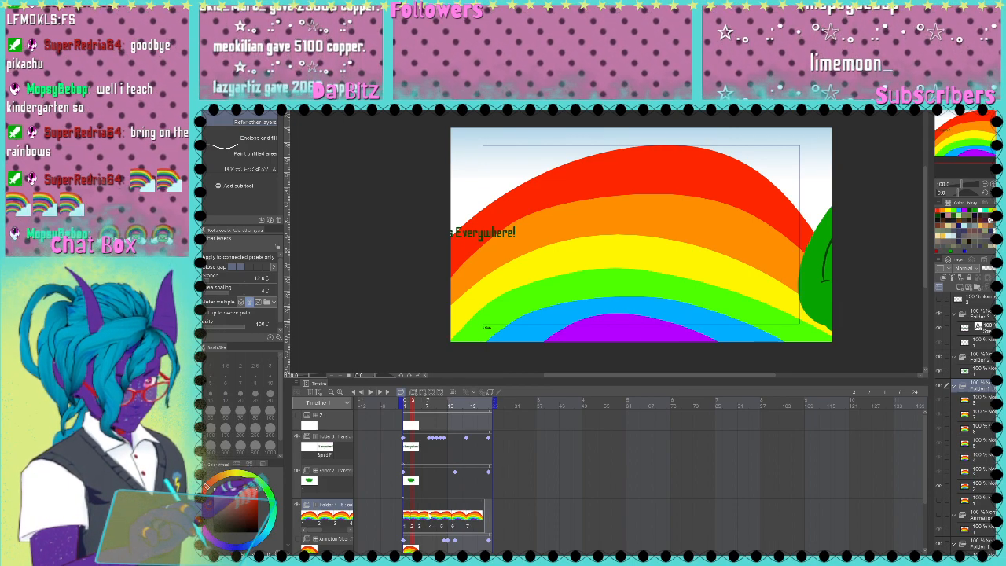
left_click(429, 522)
left_click_drag(429, 520, 456, 516)
left_click(440, 519)
left_click(457, 513)
left_click(457, 513)
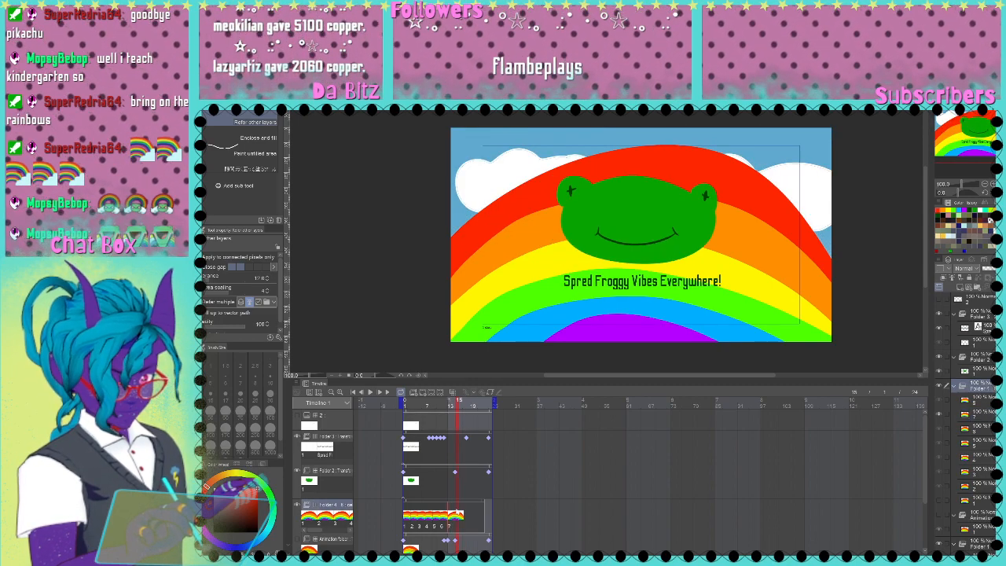
left_click(466, 403)
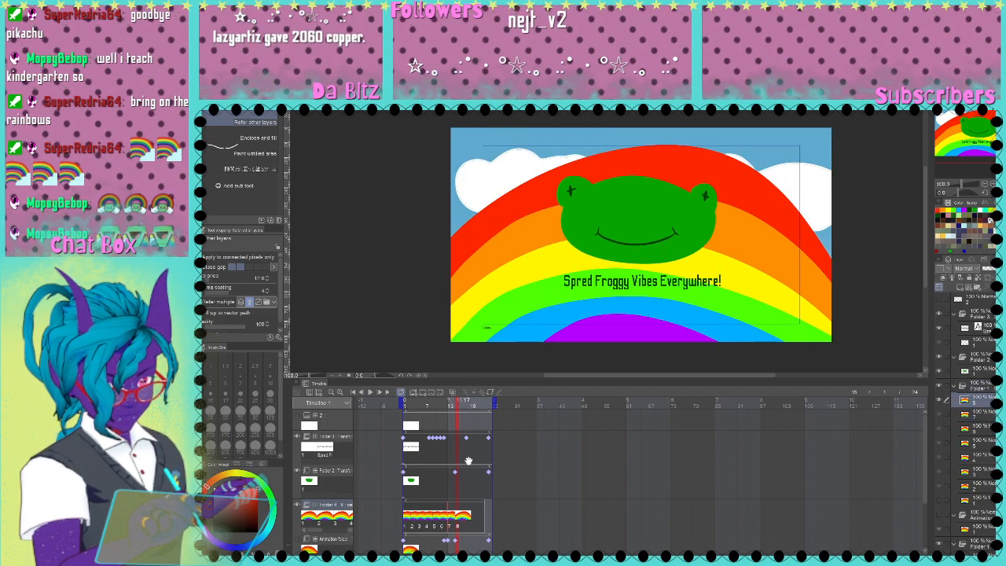
Step: Assign rainbow cel 6 at frame 17, cel 4 at frame 19, cel 2 at frame 21 and cel 1 at frame 22
left_click(466, 513)
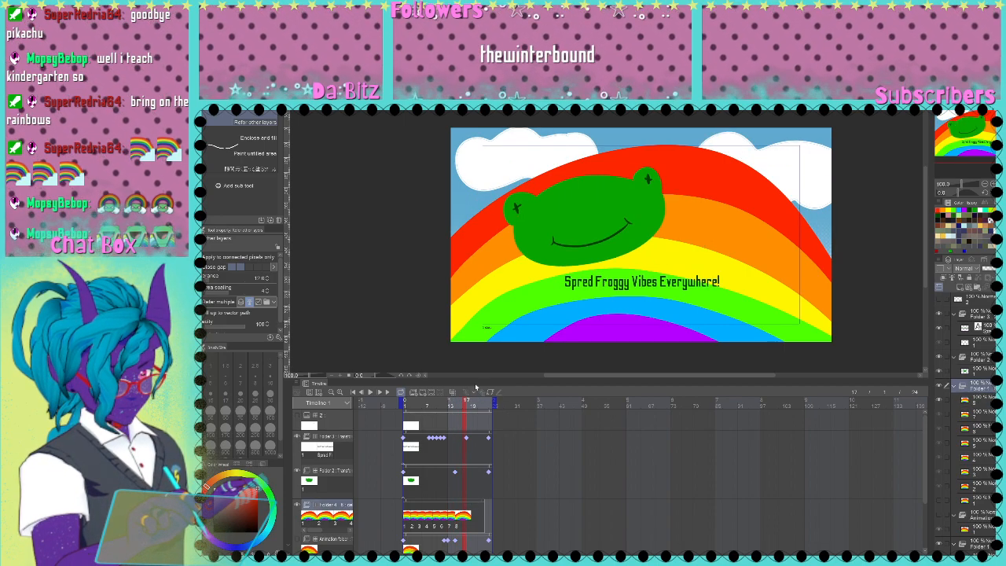
left_click(473, 513)
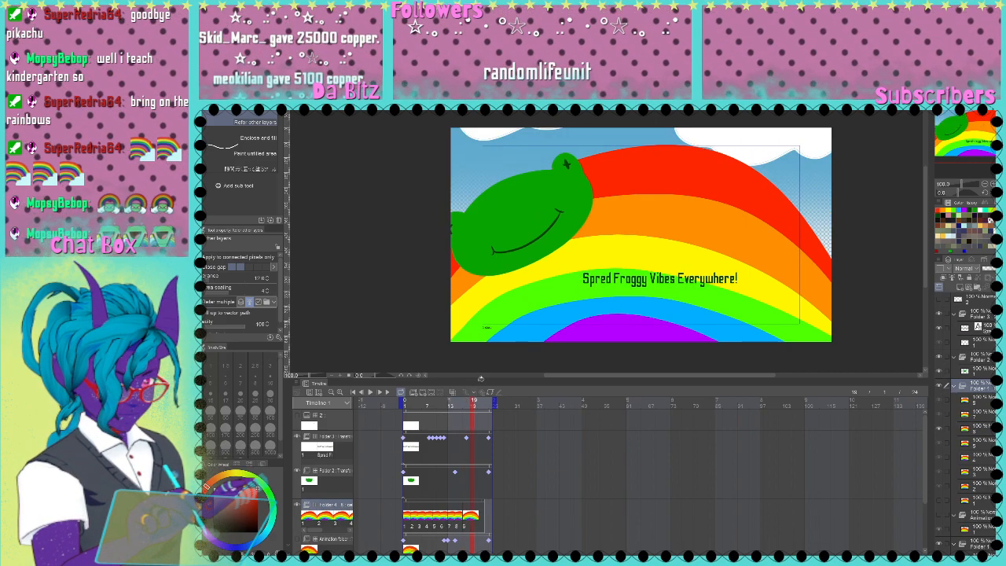
left_click(478, 512)
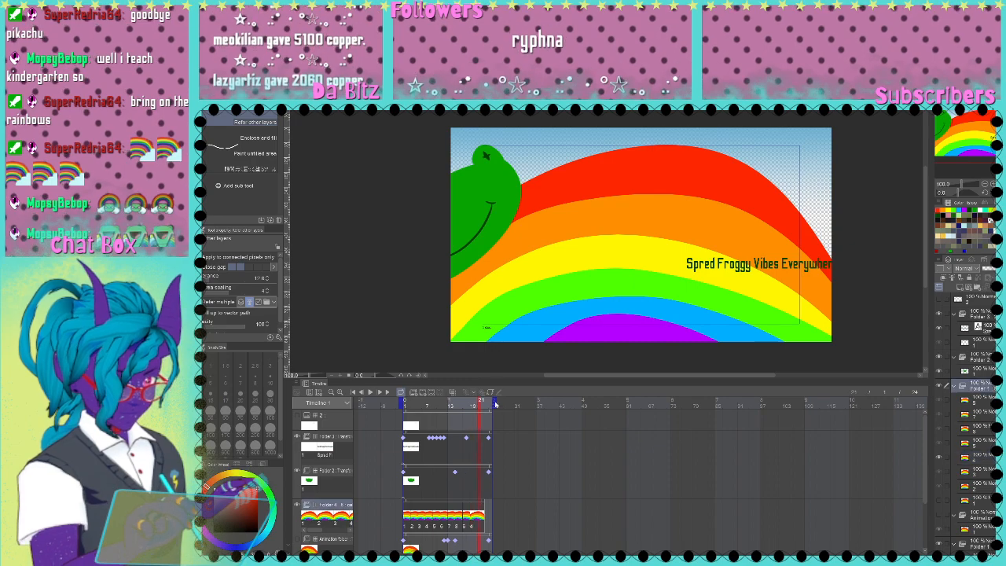
left_click(484, 480)
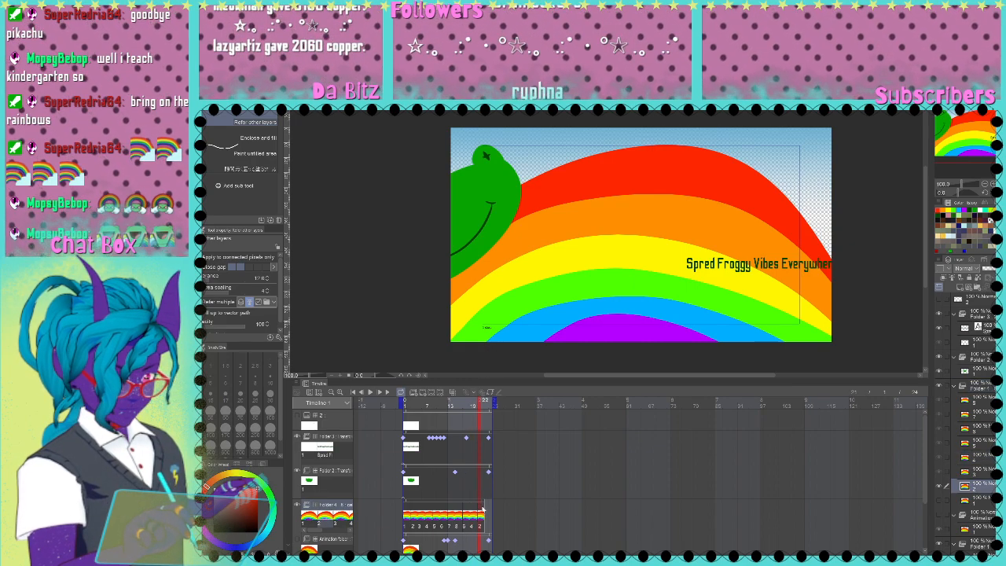
left_click(493, 342)
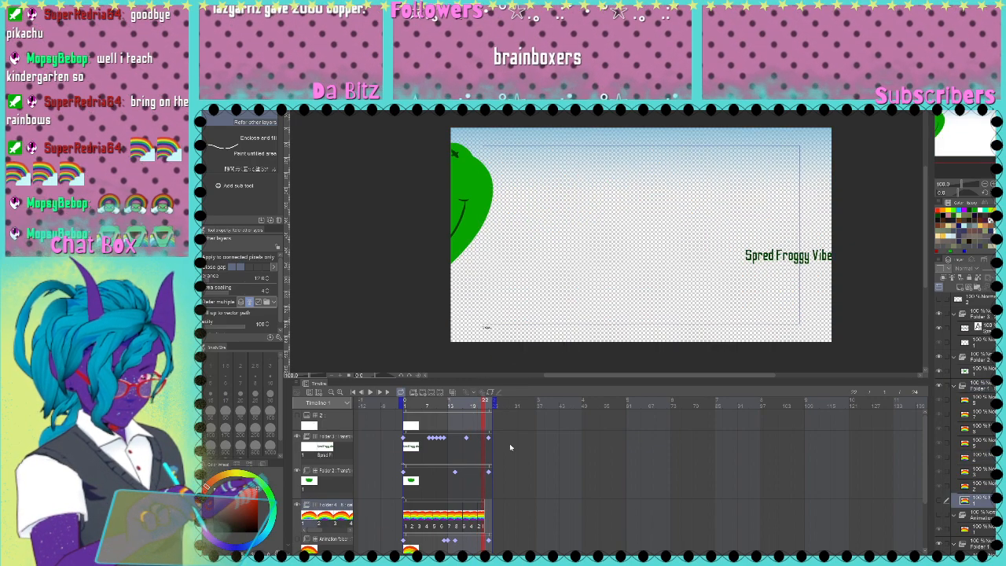
Step: Mask rainbow cel 2 with a rectangular selection, leaving only a narrow strip of the rainbow along the canvas's right edge
left_click(408, 516)
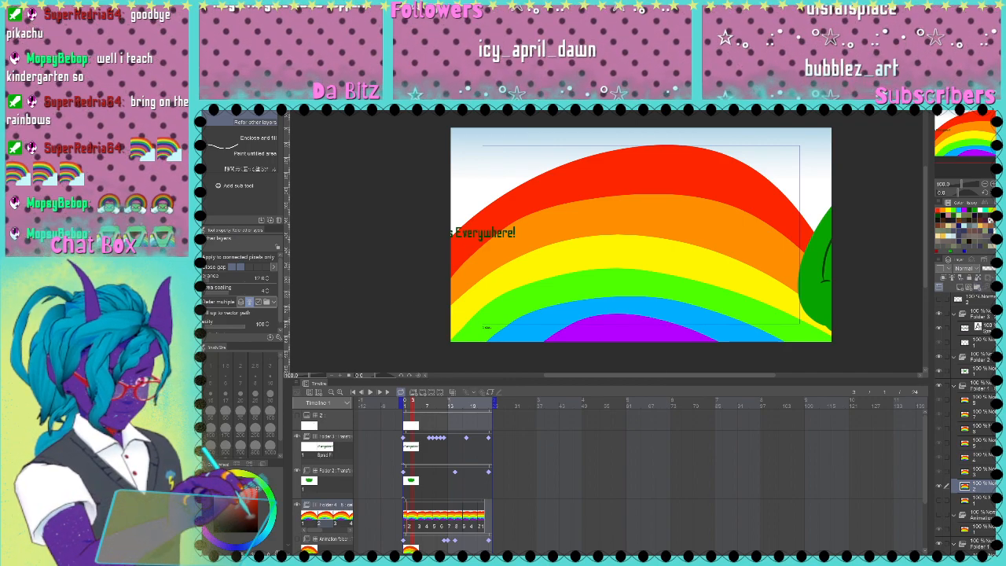
key("m")
left_click(260, 107)
mouse_move(436, 115)
left_mouse_down()
mouse_move(672, 336)
mouse_move(731, 296)
mouse_move(750, 254)
mouse_move(779, 231)
left_mouse_up()
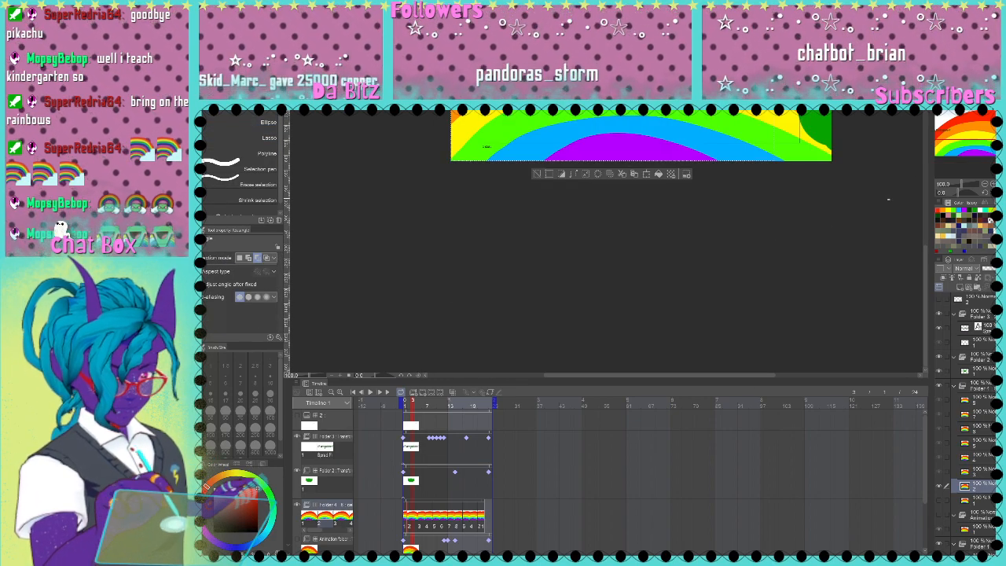
mouse_move(1000, 126)
left_mouse_down()
mouse_move(997, 113)
mouse_move(990, 131)
left_mouse_up()
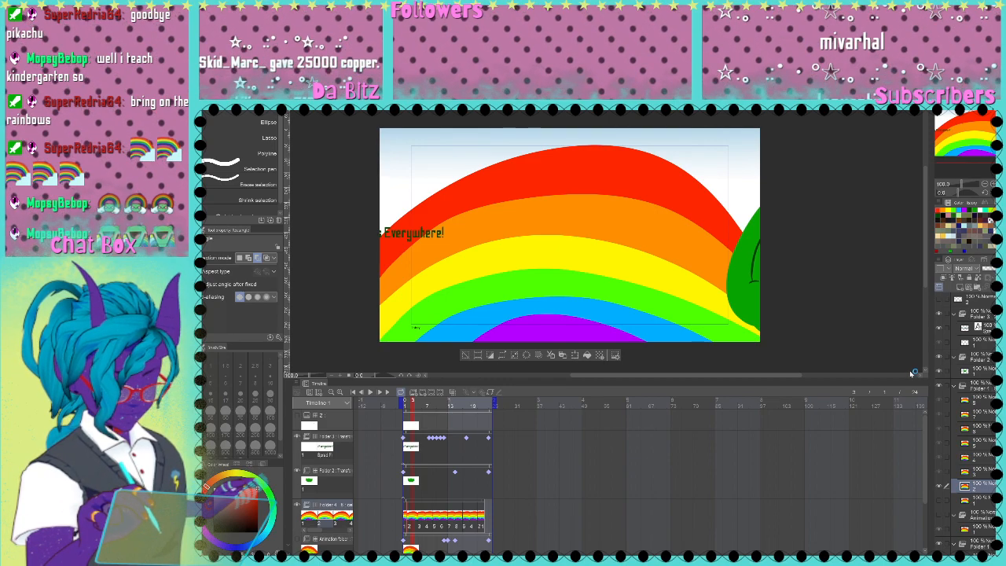
key("ctrl+m")
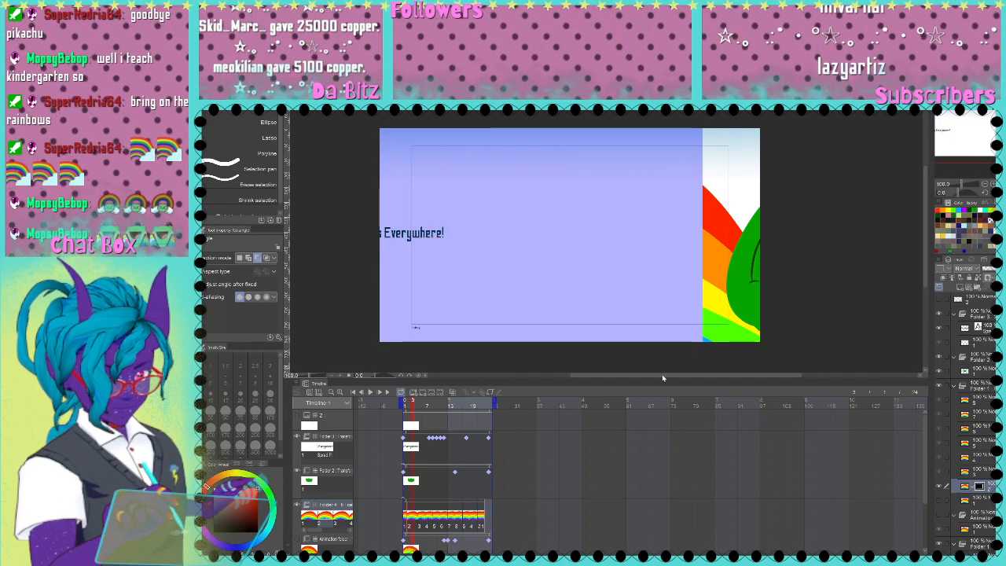
Step: Mask about the left two thirds of rainbow cel 3 and about the left half of cel 4 using rectangular selections
left_click(979, 472)
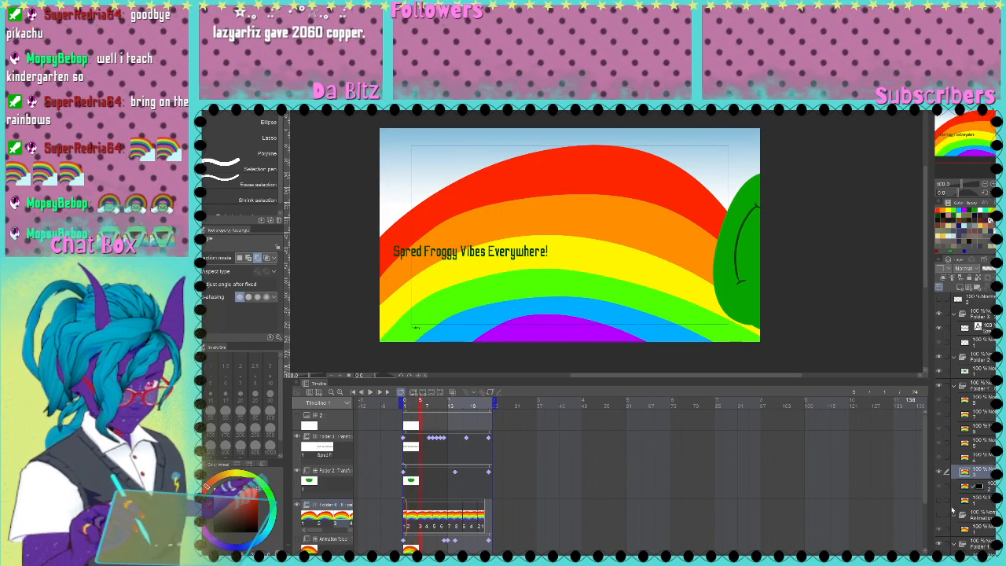
left_click_drag(374, 118, 635, 338)
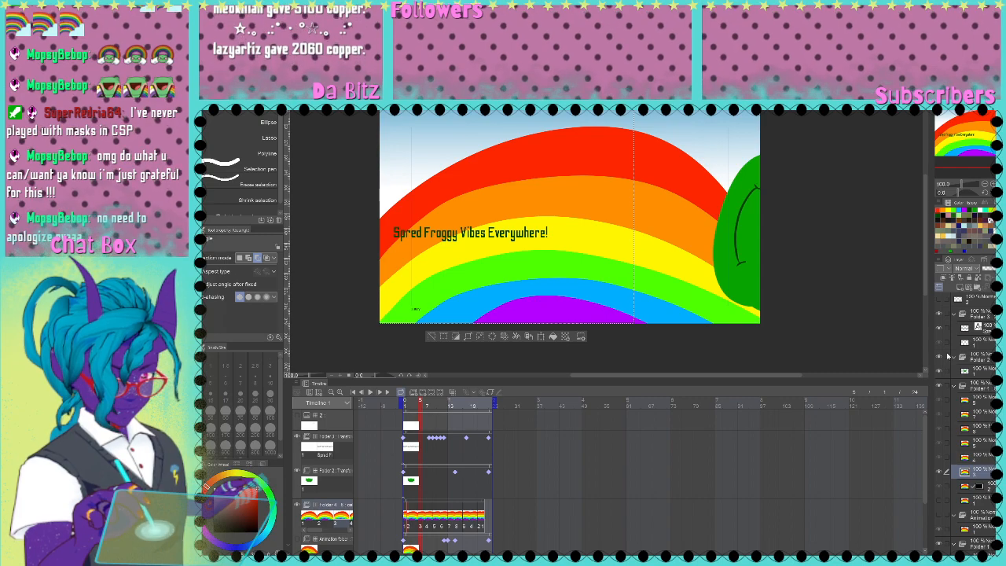
left_click(989, 278)
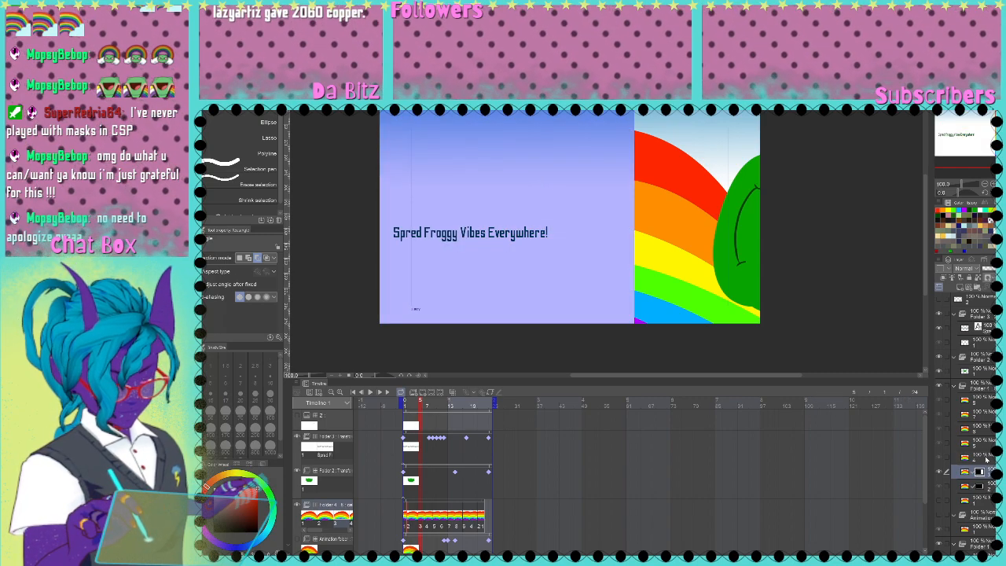
left_click(986, 459)
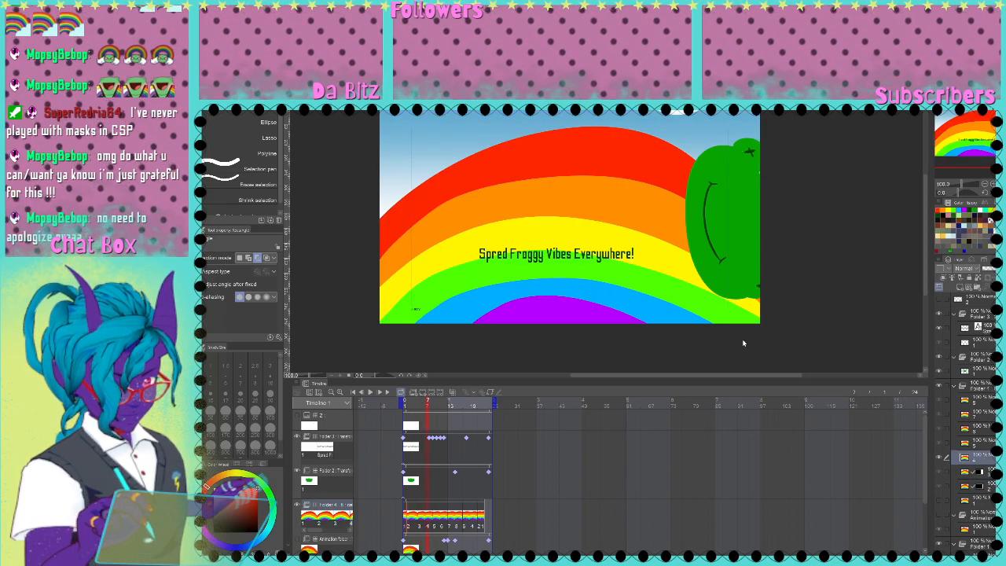
left_click_drag(370, 105, 576, 342)
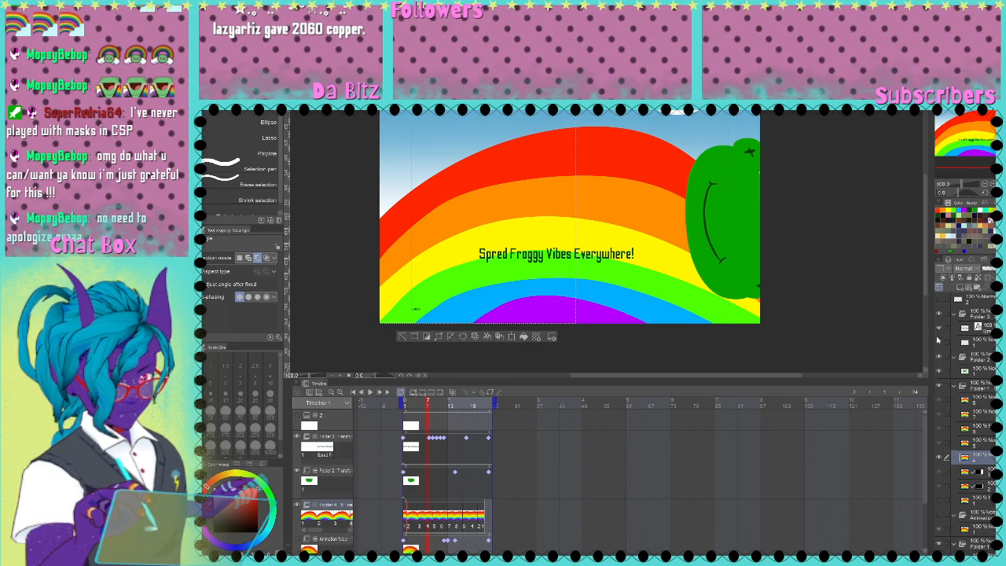
left_click(791, 338)
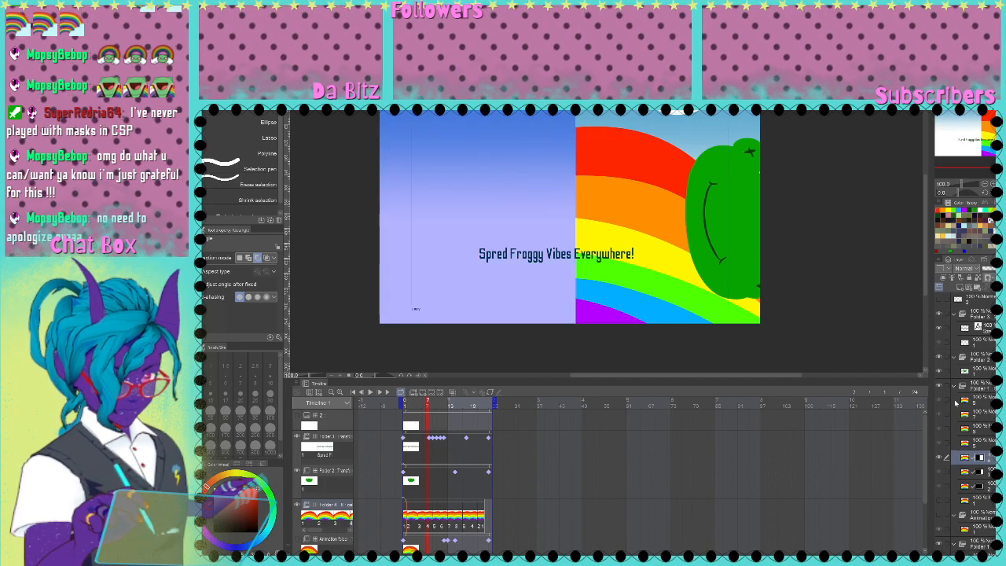
Step: Mask about the left two fifths of rainbow cel 5 and about the left quarter of cel 6 using rectangular selections
left_click(986, 443)
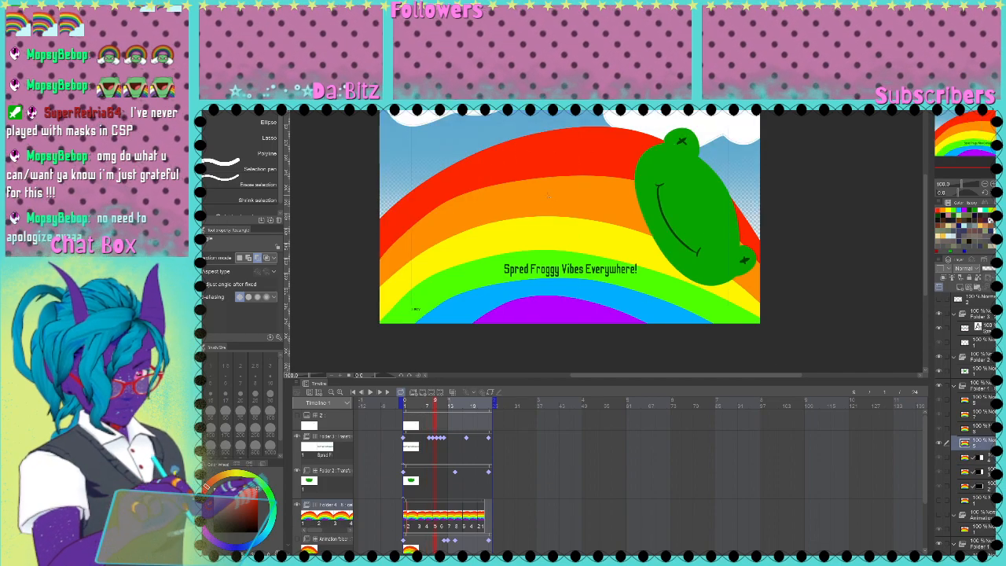
left_click_drag(373, 114, 529, 346)
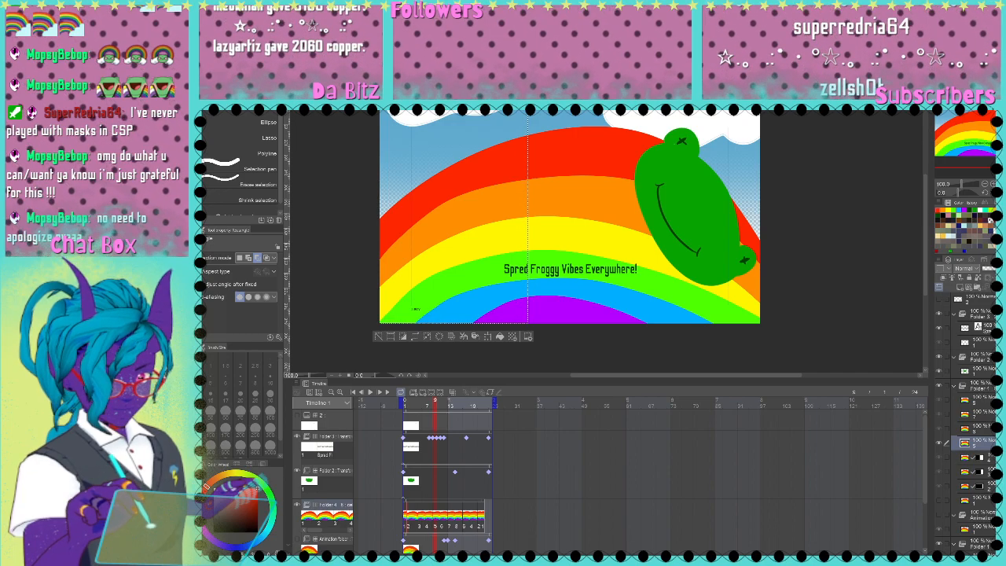
left_click(945, 330)
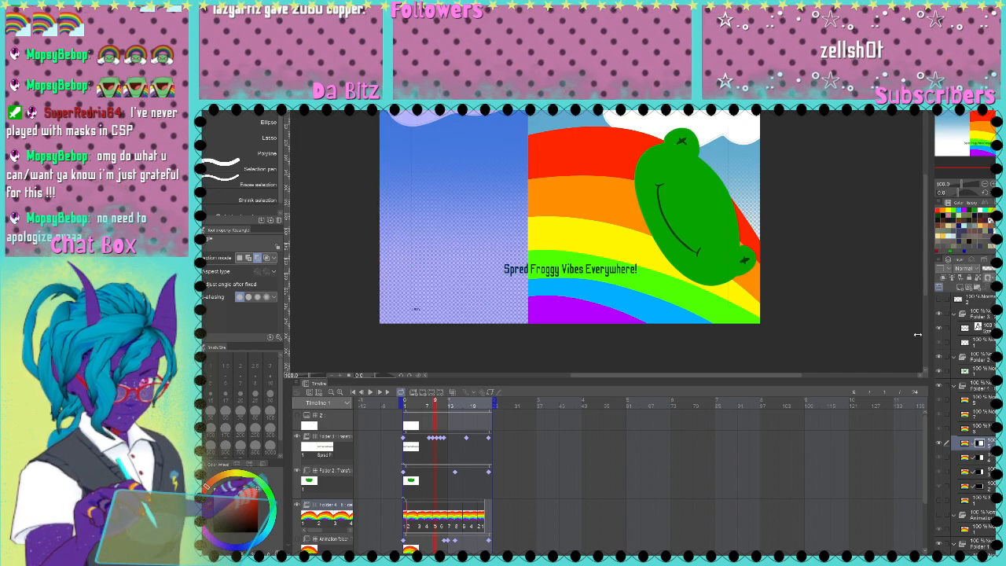
left_click(984, 428)
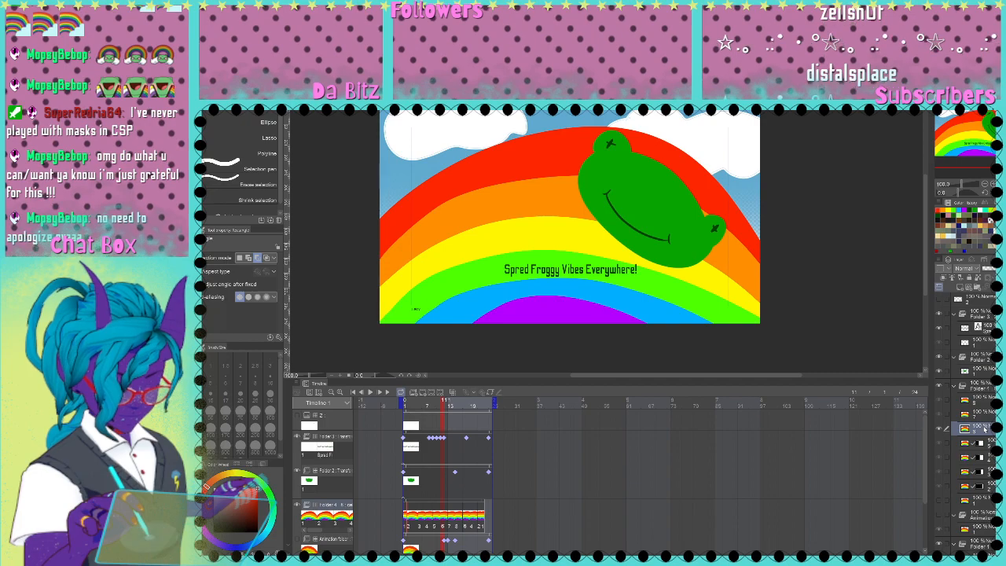
left_click_drag(374, 107, 480, 347)
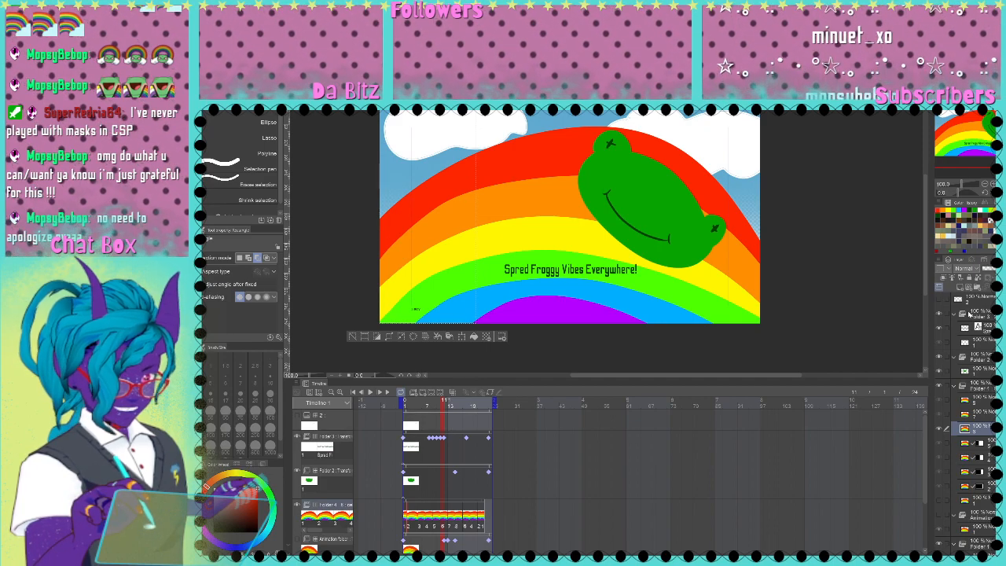
left_click(782, 336)
Step: Mask about the left sixth of rainbow cel 7 using a rectangular selection
left_click(979, 415)
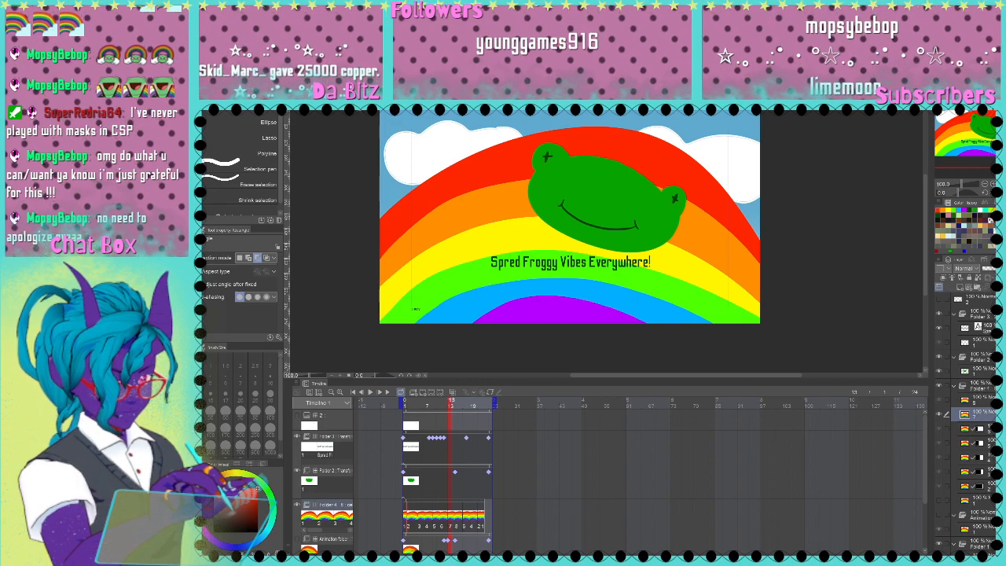
left_click_drag(421, 348, 446, 362)
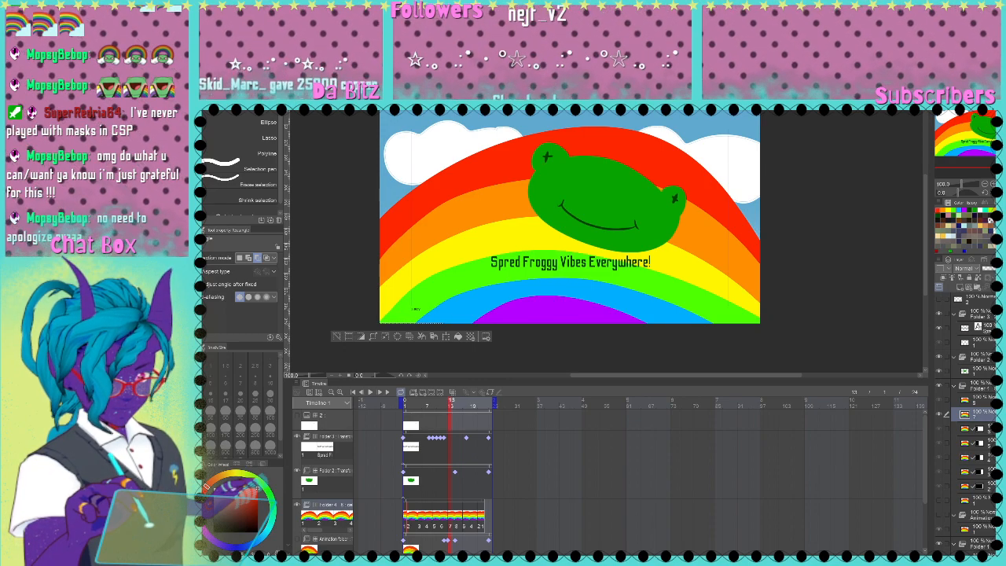
left_click(975, 290)
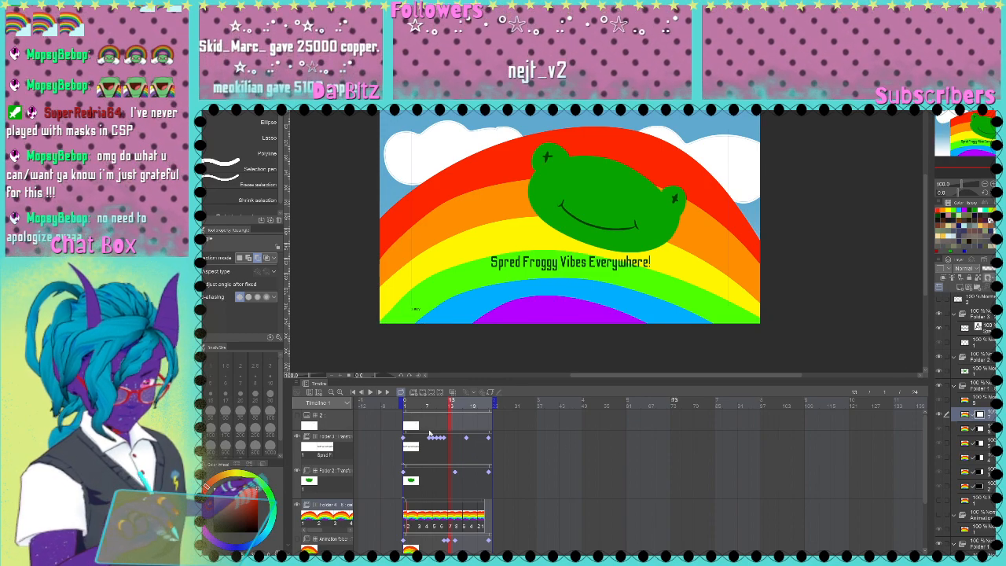
Step: Play the rainbow animation, check frames 14 and 17, and extend the rainbow folder's track to the end of the timeline
left_click(371, 393)
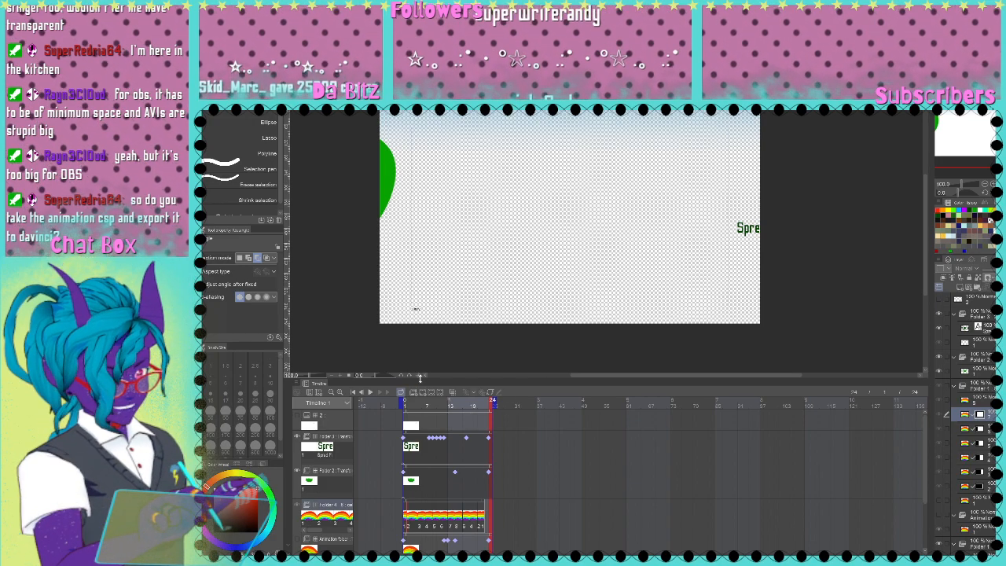
left_click(454, 407)
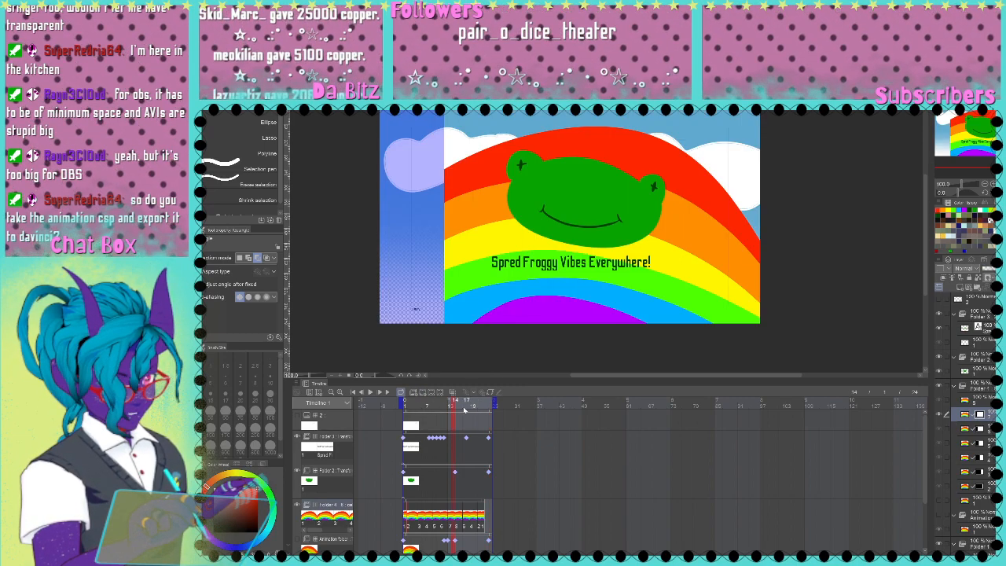
left_click(464, 405)
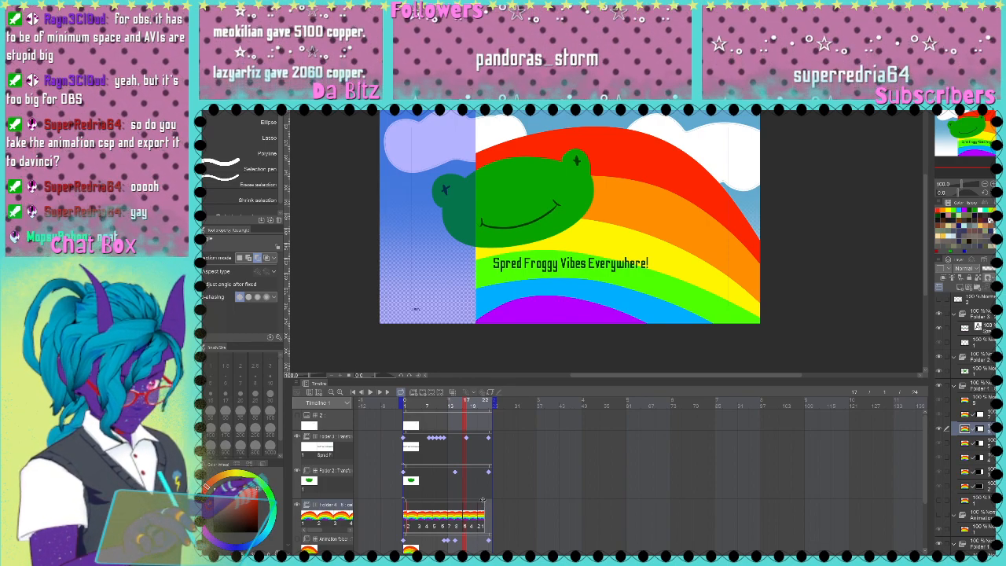
left_click(486, 503)
left_click_drag(493, 501, 495, 501)
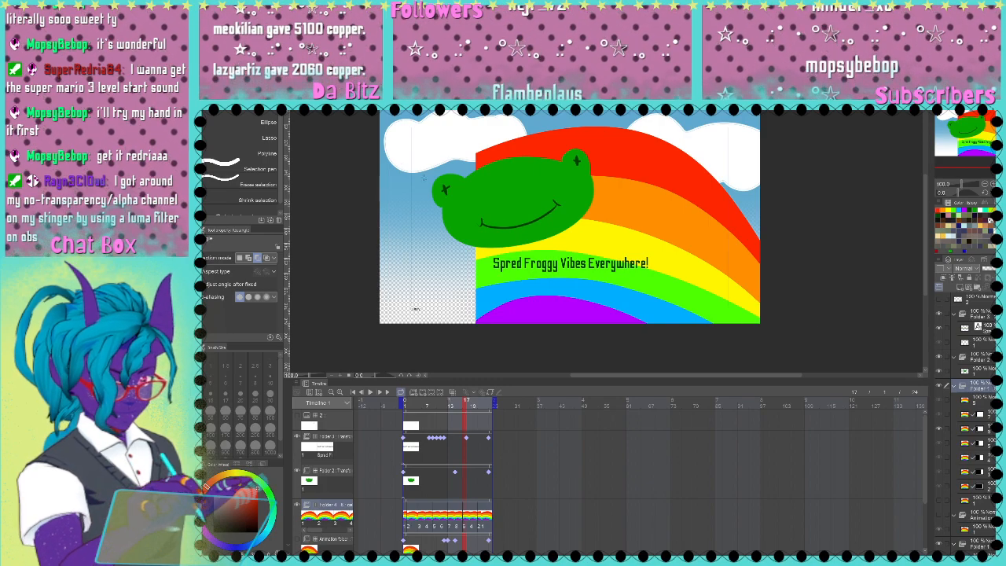
Step: Switch to the UFO transition animation with the UFO Crash audio track and play it back
key("ctrl+Tab")
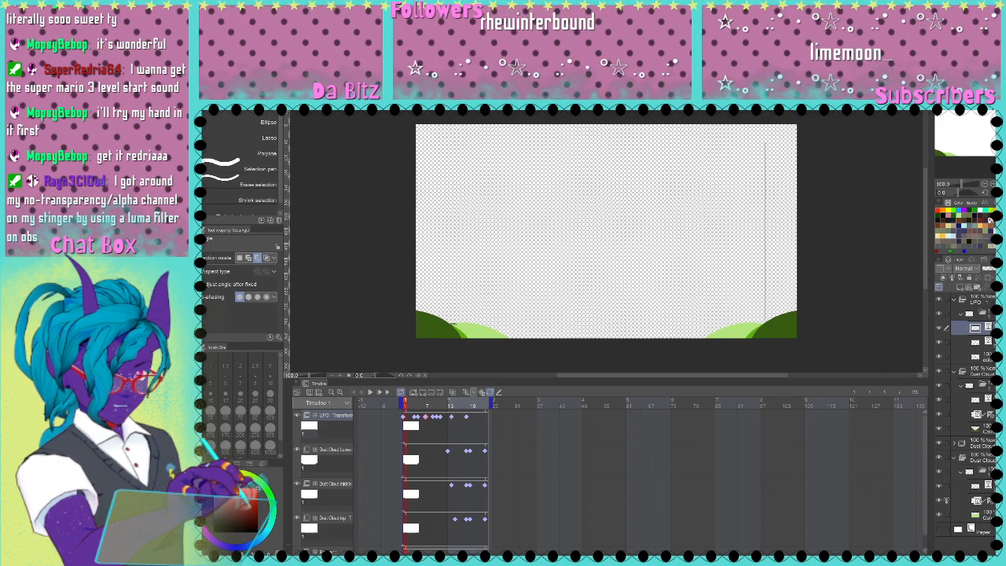
key("ctrl+w")
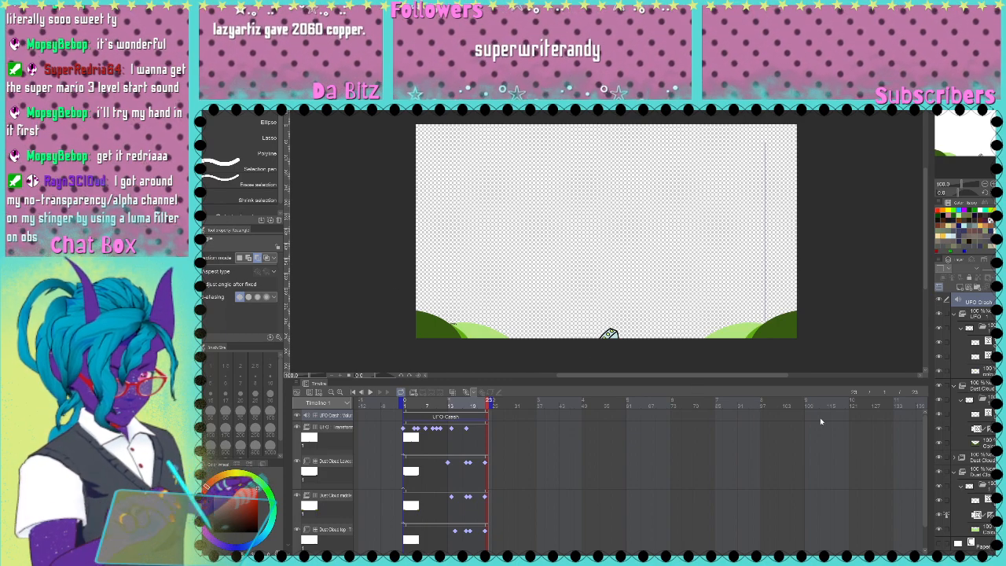
left_click(372, 393)
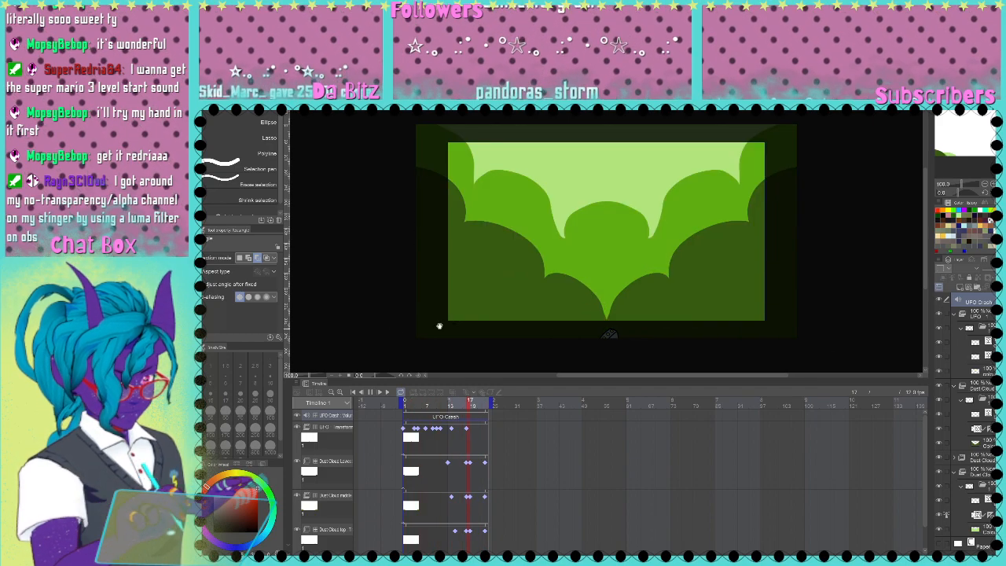
left_click(370, 393)
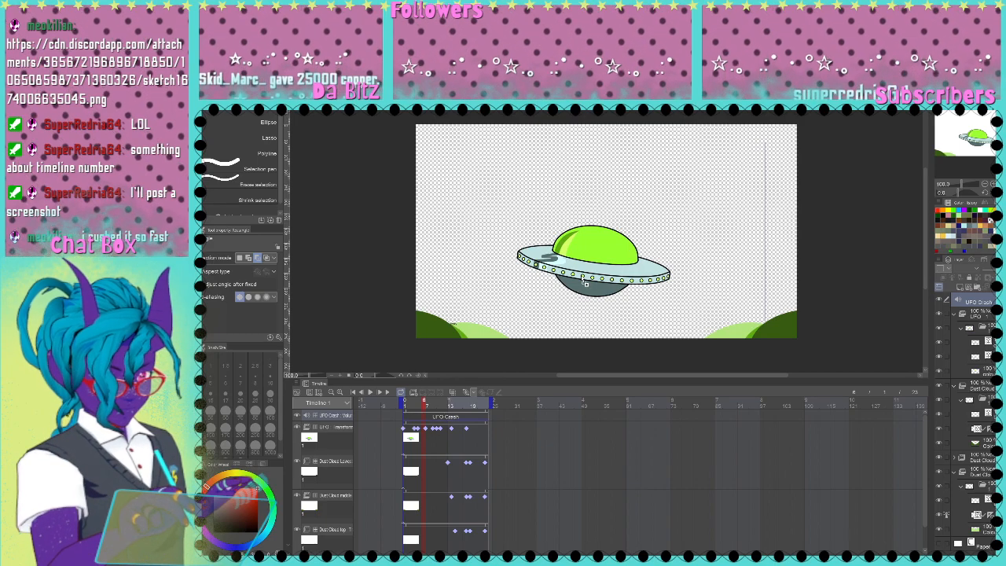
Step: Switch to the drawing of the character pointing at the frog and rainbow board, hide the timeline and examine the drawing enlarged
key("ctrl+Tab")
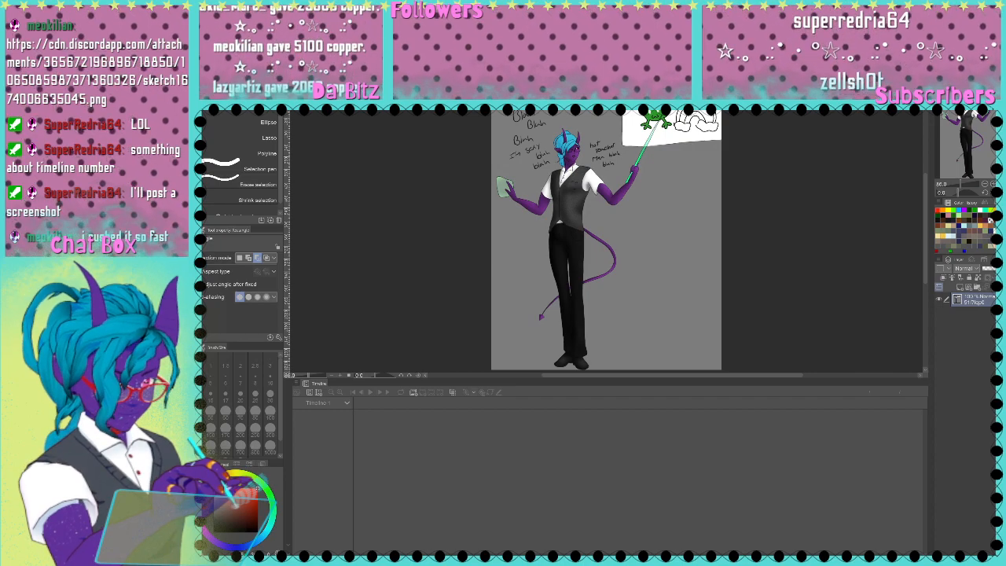
left_click(391, 264)
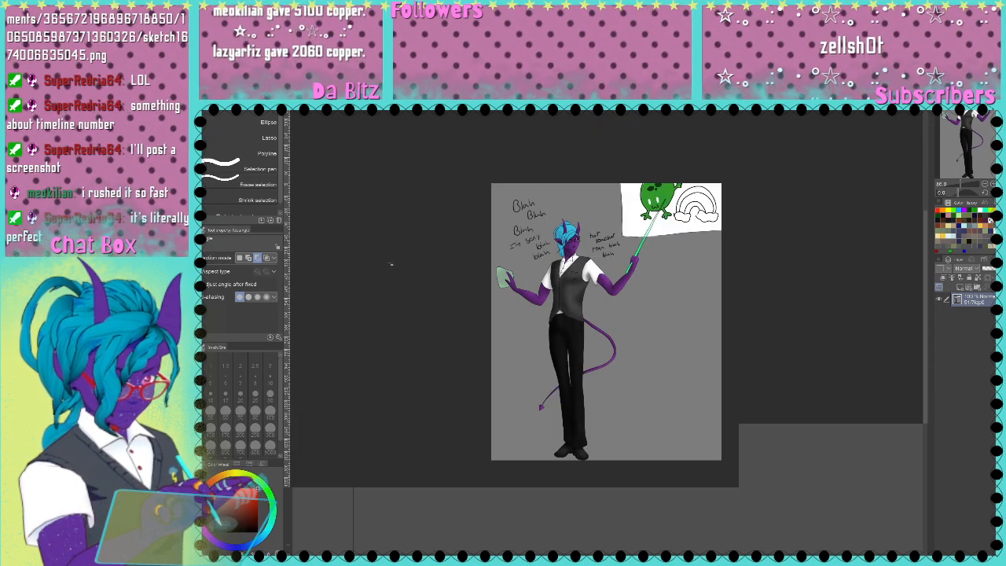
scroll(394, 265, "up", 7)
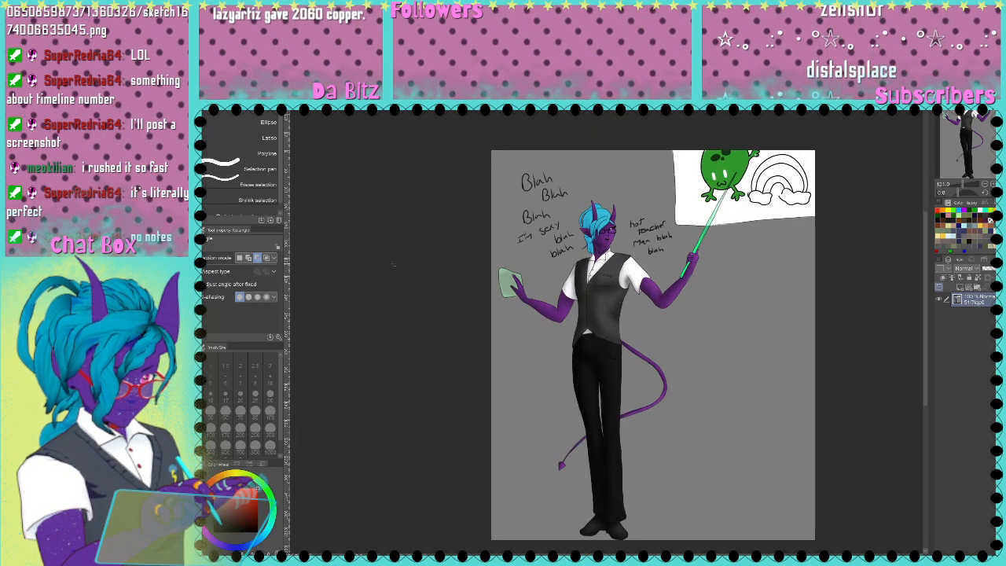
scroll(393, 265, "up", 2)
left_click_drag(968, 122, 969, 126)
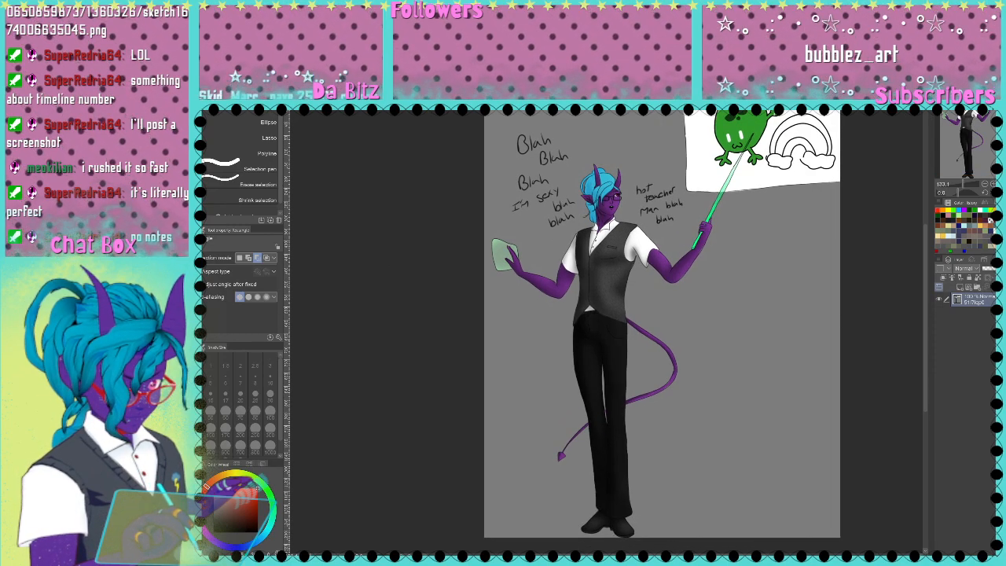